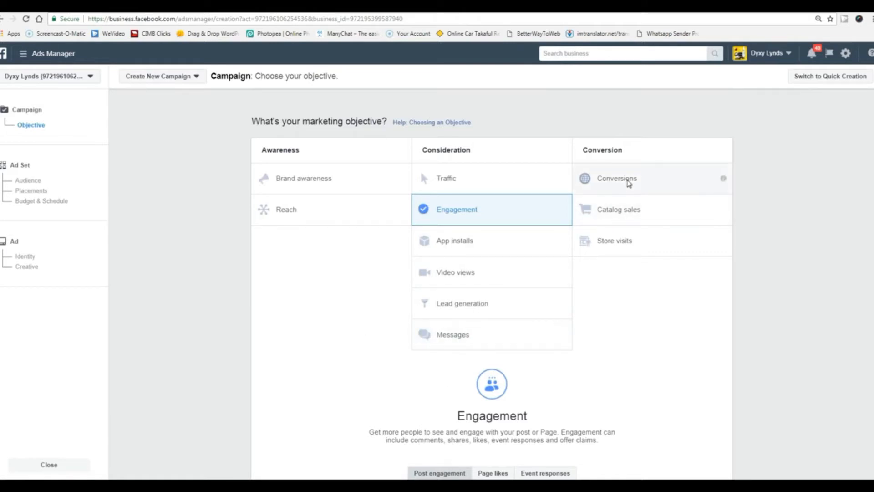
# Choose Traffic under Consideration as the campaign objective and continue to the ad set.
pyautogui.click(314, 336)
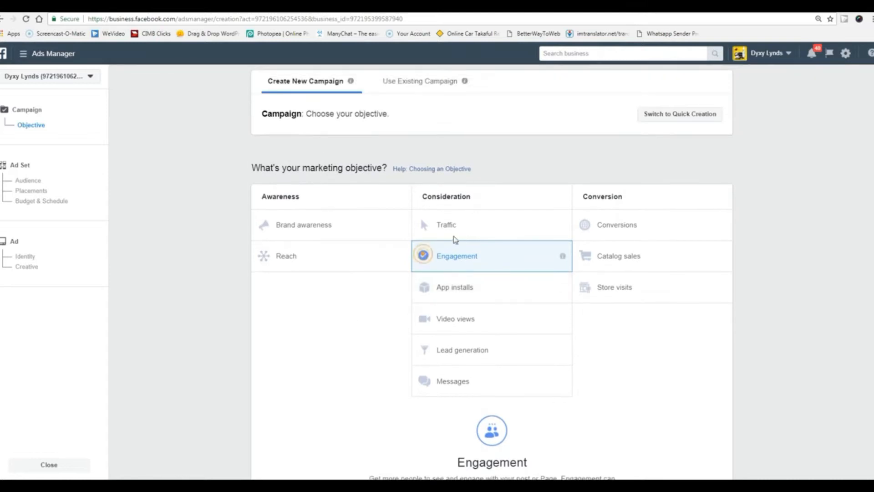
pyautogui.scroll(-3, 460, 232)
pyautogui.scroll(3, 397, 242)
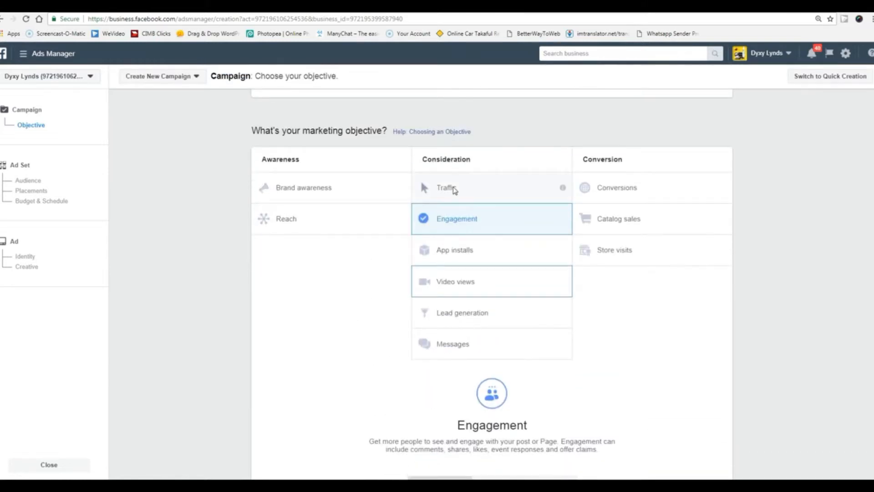
pyautogui.click(454, 188)
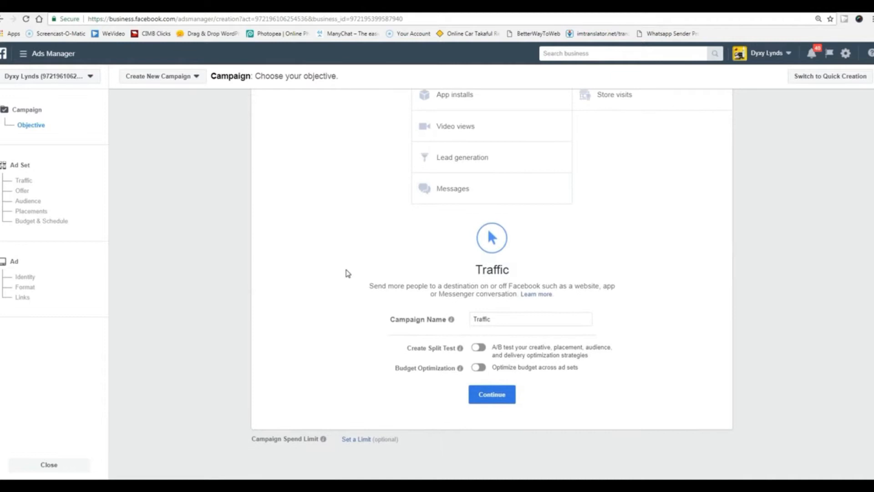
pyautogui.scroll(4, 347, 273)
pyautogui.scroll(-2, 348, 273)
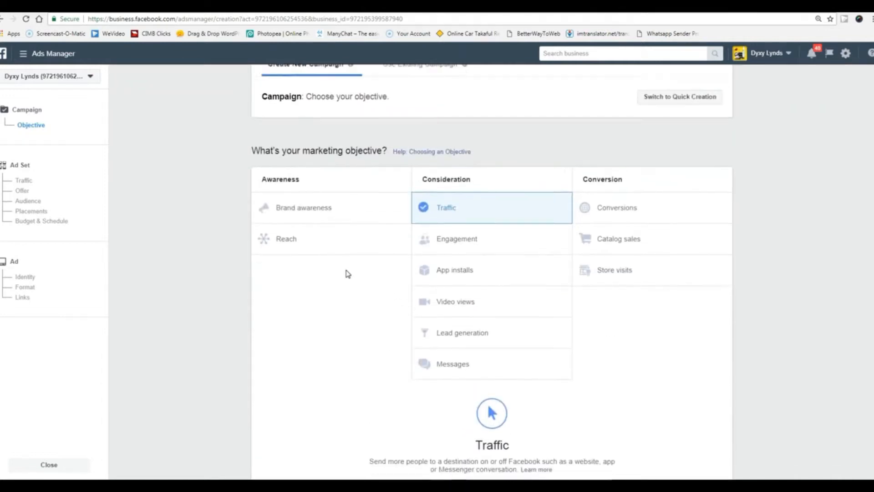
pyautogui.scroll(1, 348, 273)
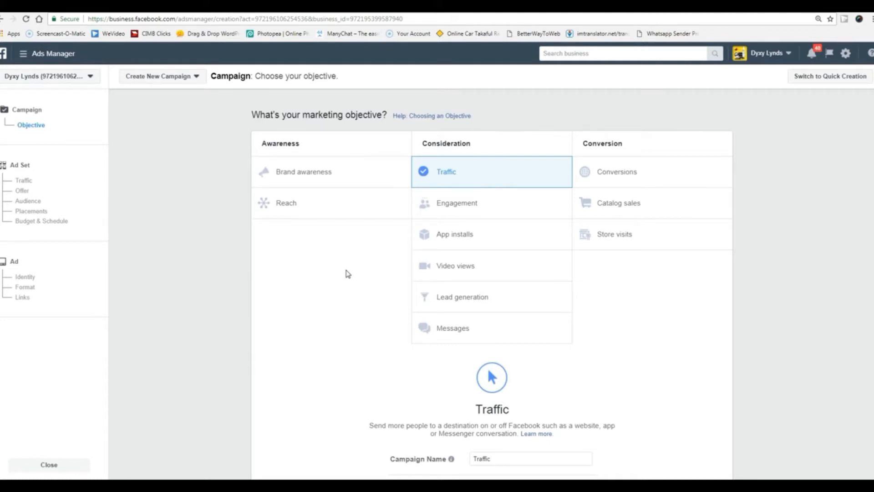
pyautogui.scroll(-1, 348, 274)
pyautogui.scroll(1, 347, 271)
pyautogui.scroll(-3, 358, 295)
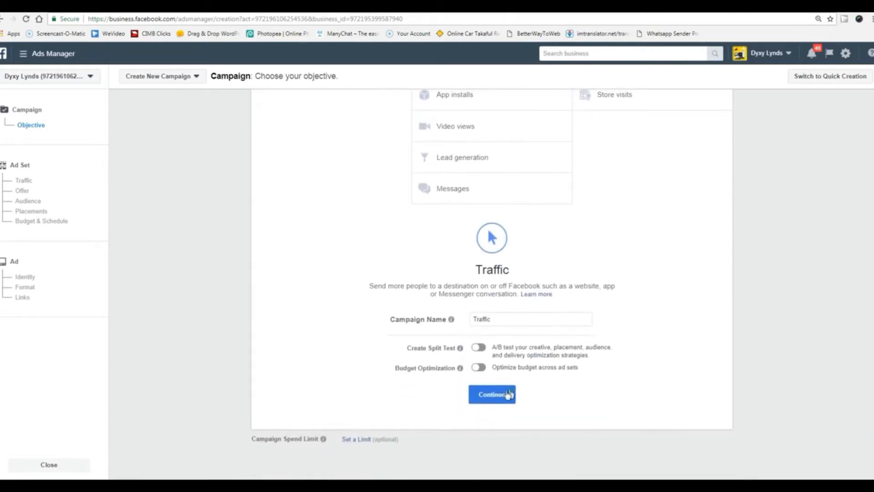
pyautogui.click(509, 394)
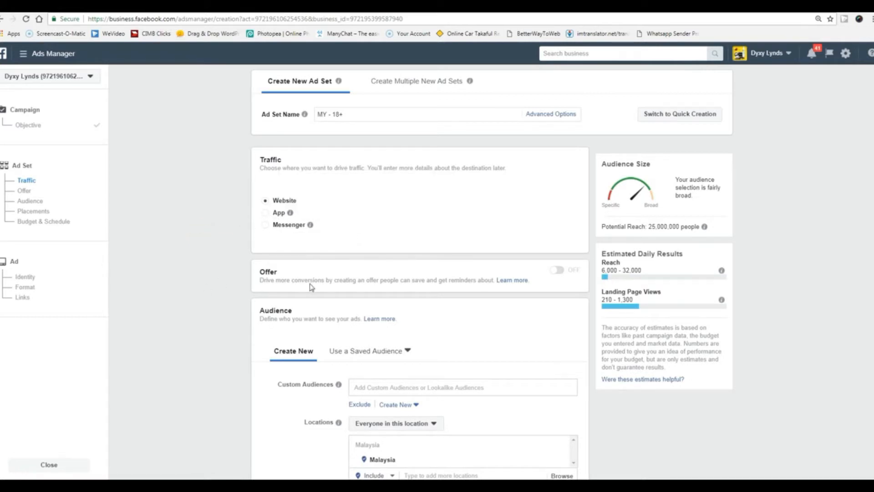
# Try App and Messenger as the traffic destination, then settle on Website.
pyautogui.click(266, 214)
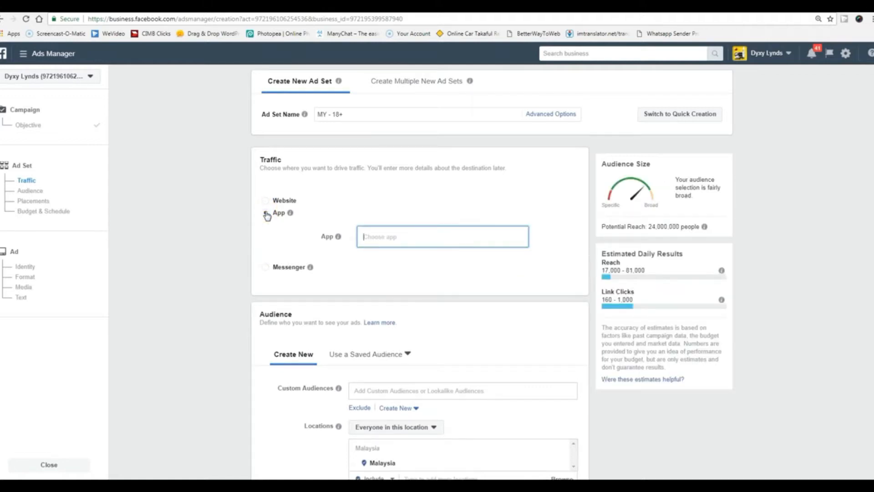
pyautogui.click(265, 267)
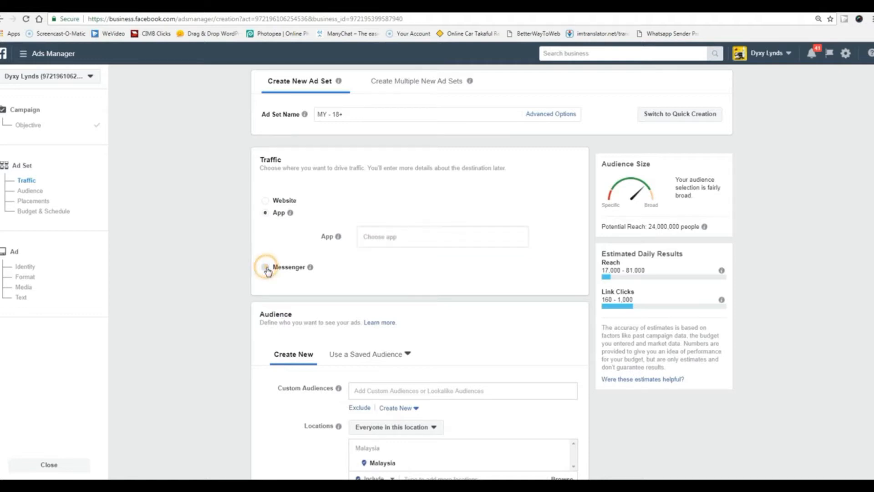
pyautogui.click(267, 201)
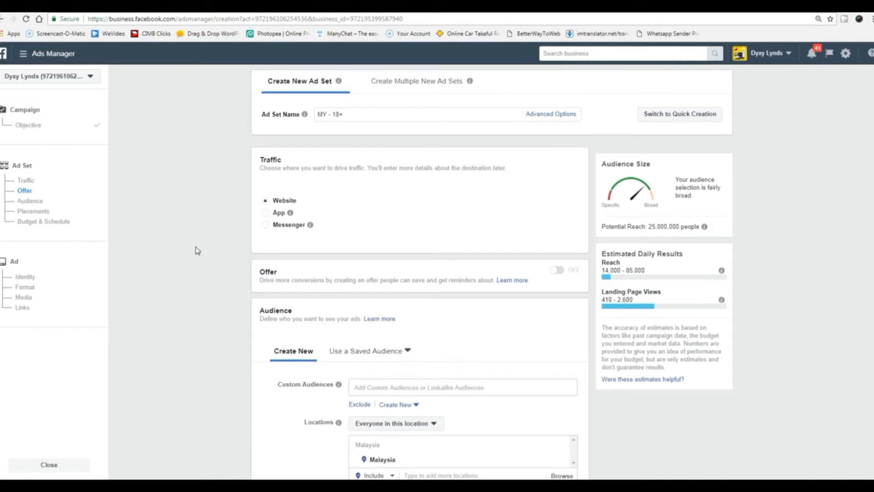
pyautogui.scroll(-4, 197, 250)
pyautogui.scroll(1, 197, 250)
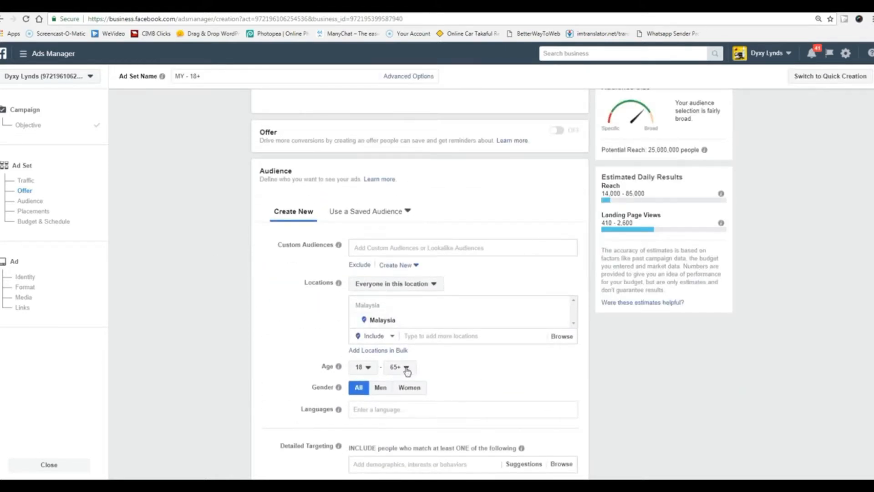
pyautogui.scroll(-2, 283, 332)
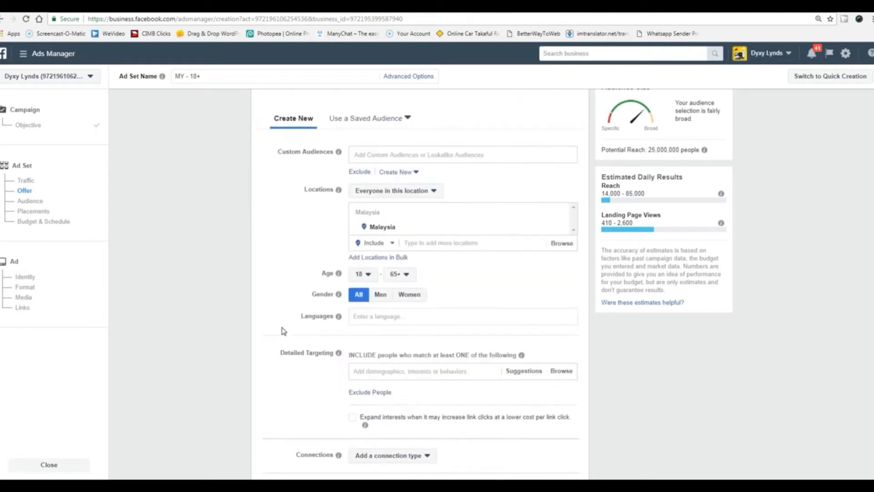
pyautogui.scroll(1, 283, 331)
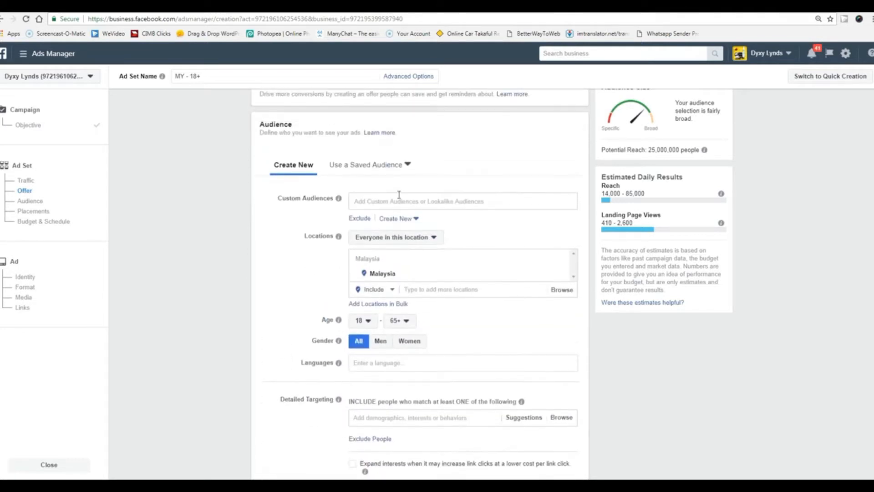
# Pick Cosmetics Audience from the saved audiences, bringing potential reach to 1,000,000.
pyautogui.click(408, 166)
pyautogui.scroll(-2, 387, 250)
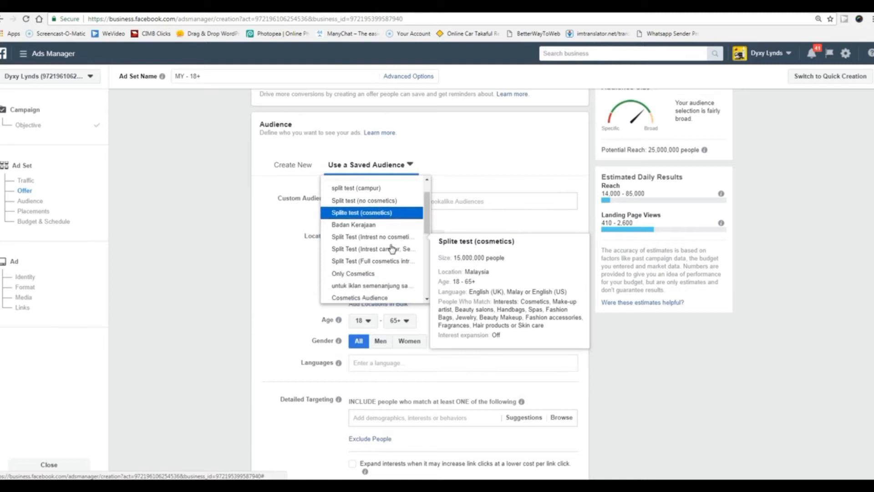
pyautogui.scroll(2, 380, 237)
pyautogui.scroll(-2, 380, 239)
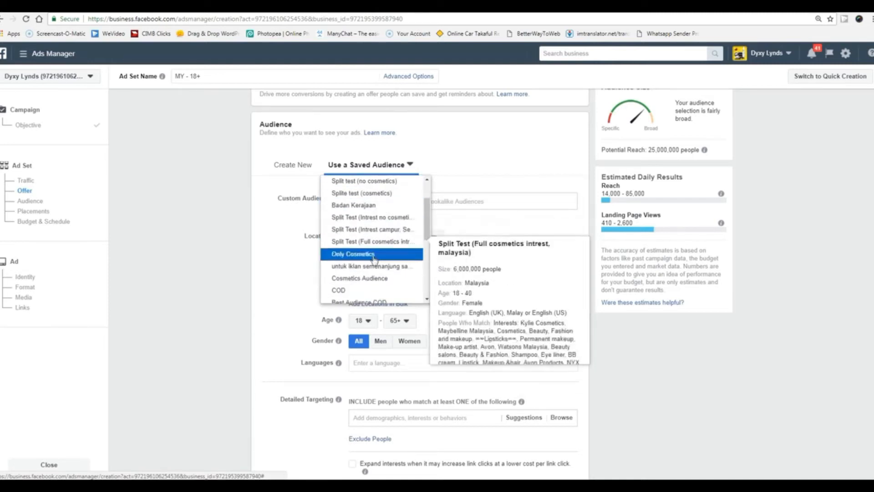
pyautogui.click(377, 279)
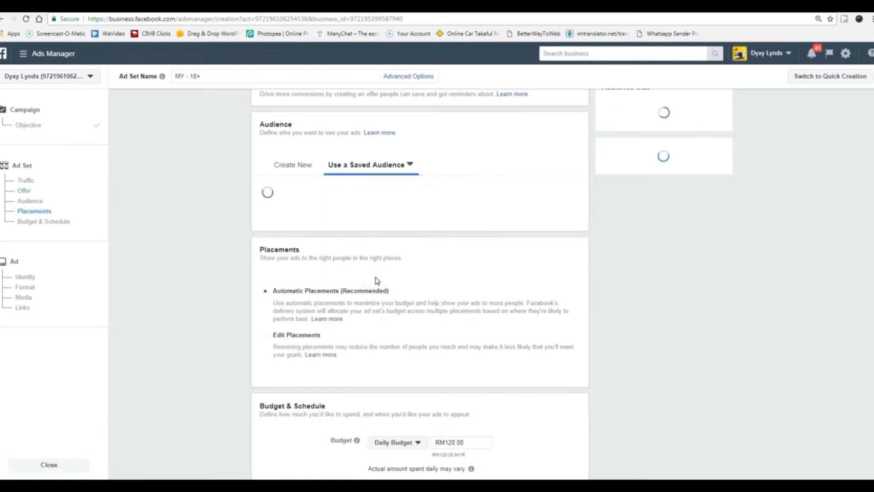
pyautogui.scroll(-2, 234, 289)
pyautogui.scroll(-2, 234, 289)
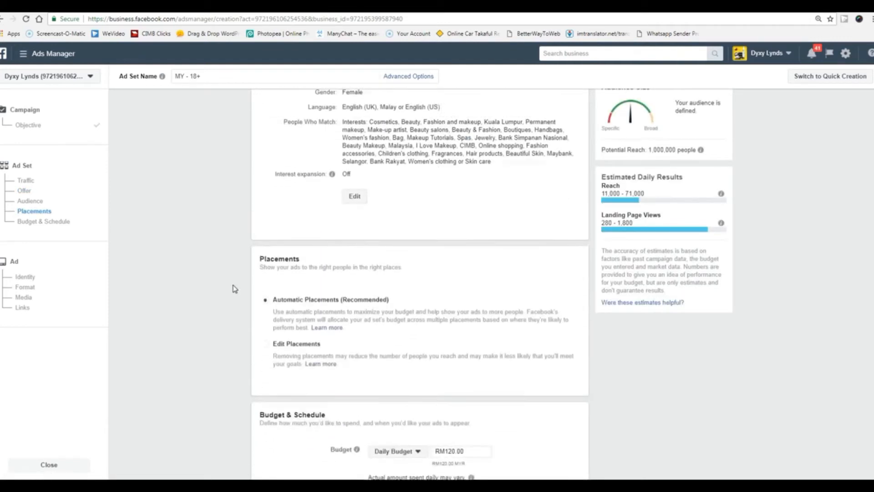
pyautogui.scroll(3, 372, 192)
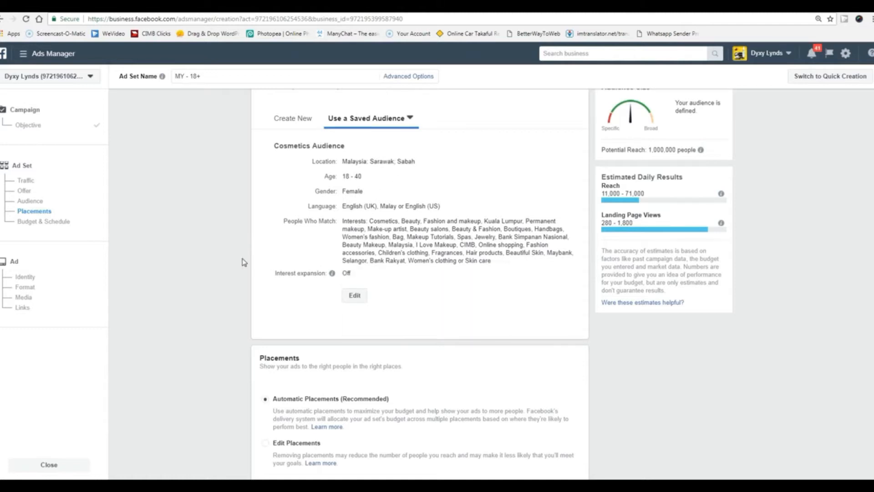
pyautogui.scroll(-3, 243, 262)
pyautogui.scroll(-1, 243, 262)
pyautogui.scroll(8, 243, 262)
pyautogui.scroll(1, 246, 255)
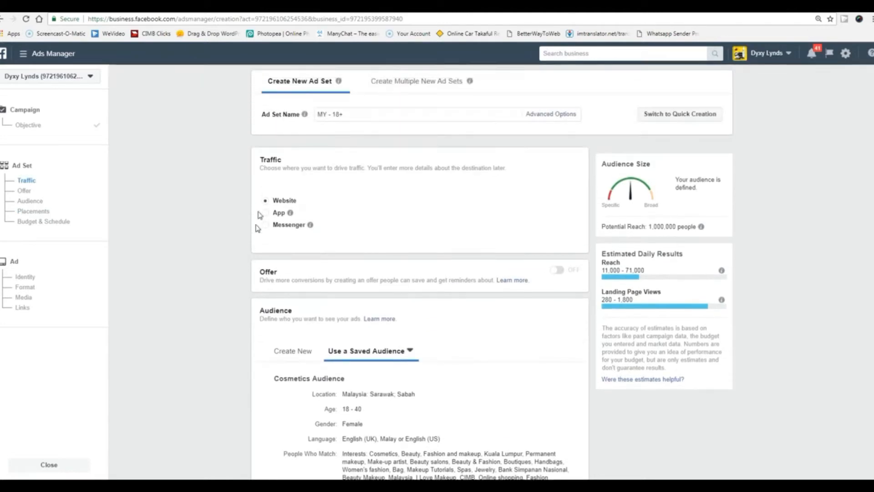
pyautogui.doubleClick(273, 159)
pyautogui.scroll(-4, 223, 301)
pyautogui.scroll(-5, 223, 304)
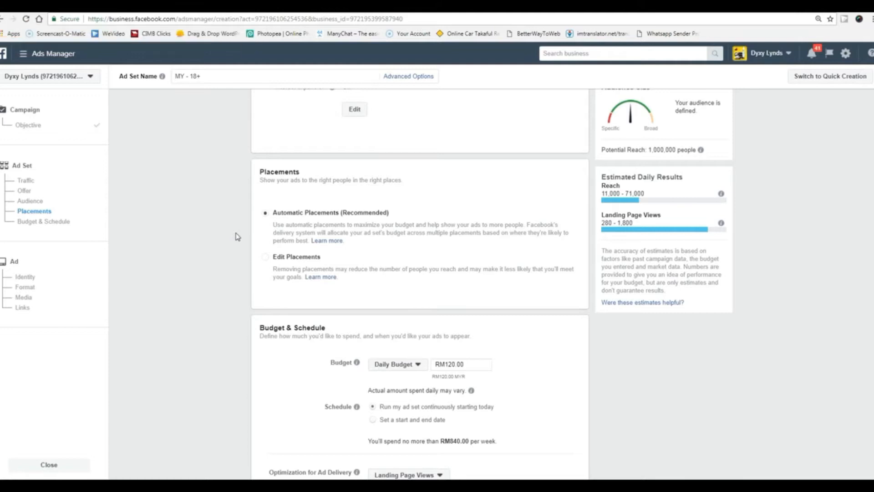
# Switch to Edit Placements, keeping Mobile and Desktop as device types.
pyautogui.click(267, 259)
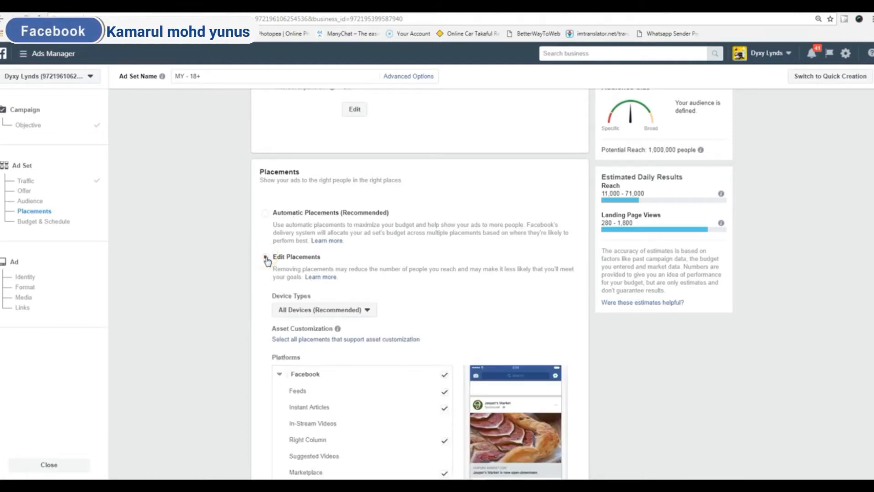
pyautogui.scroll(-2, 223, 296)
pyautogui.click(366, 217)
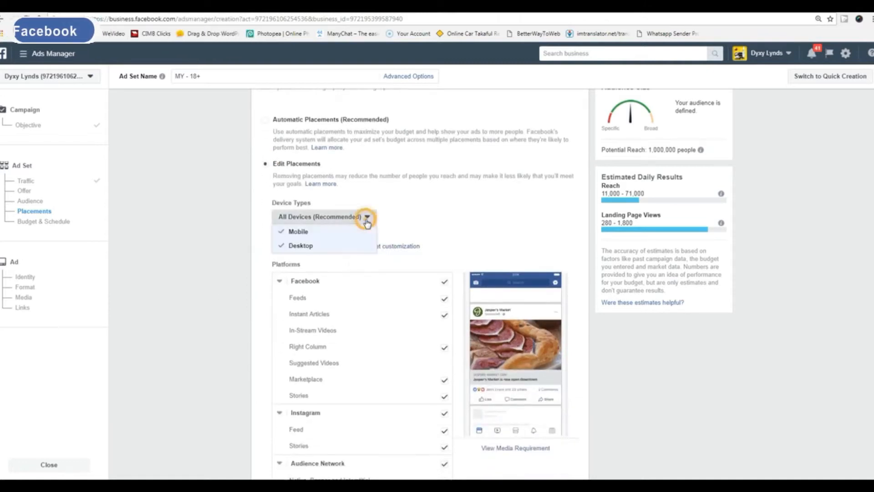
pyautogui.click(234, 357)
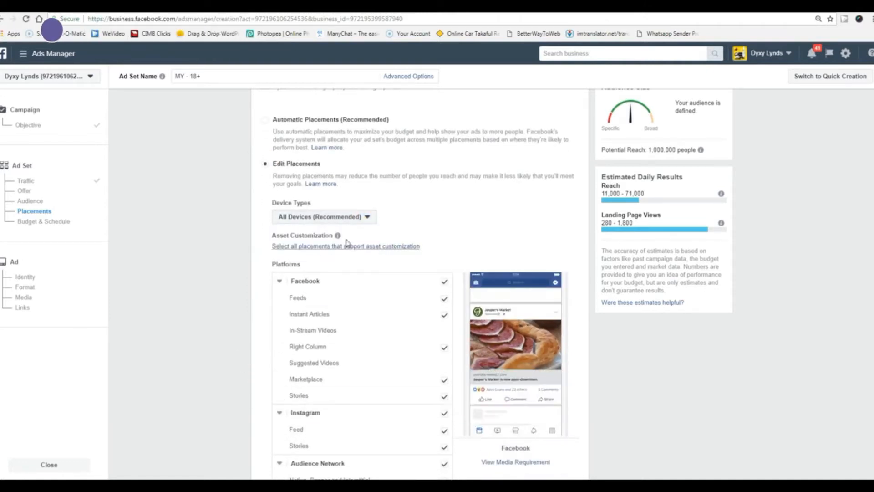
pyautogui.click(365, 218)
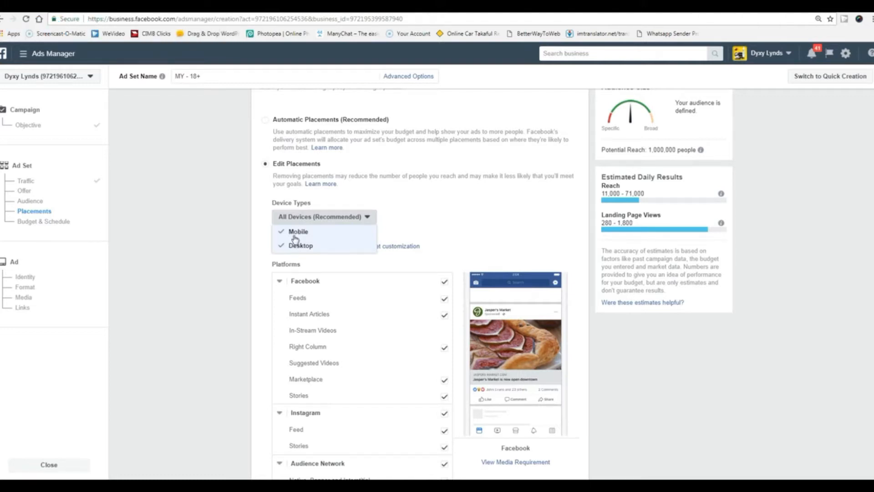
pyautogui.click(191, 281)
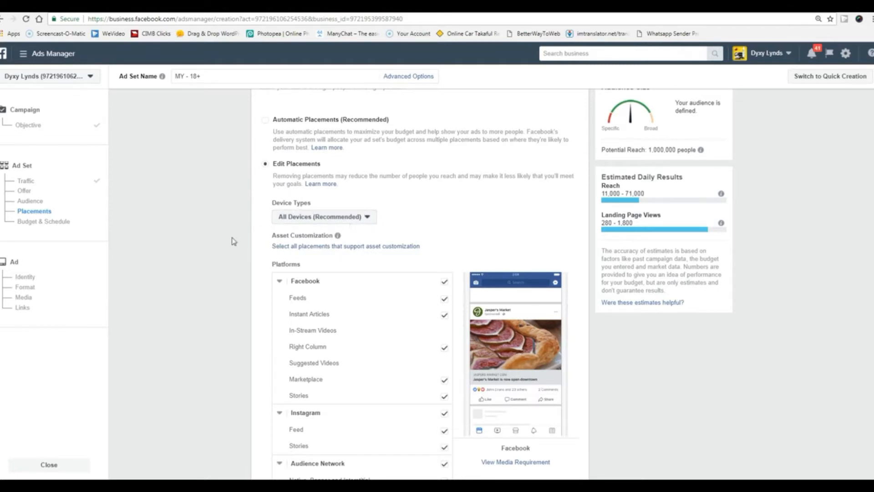
# Uncheck Instagram under Platforms to drop all Instagram placements.
pyautogui.scroll(-3, 211, 279)
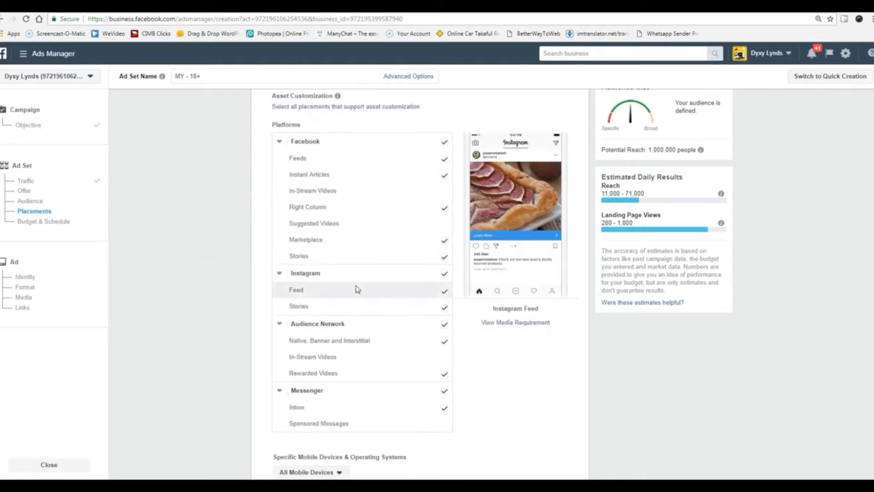
pyautogui.click(445, 274)
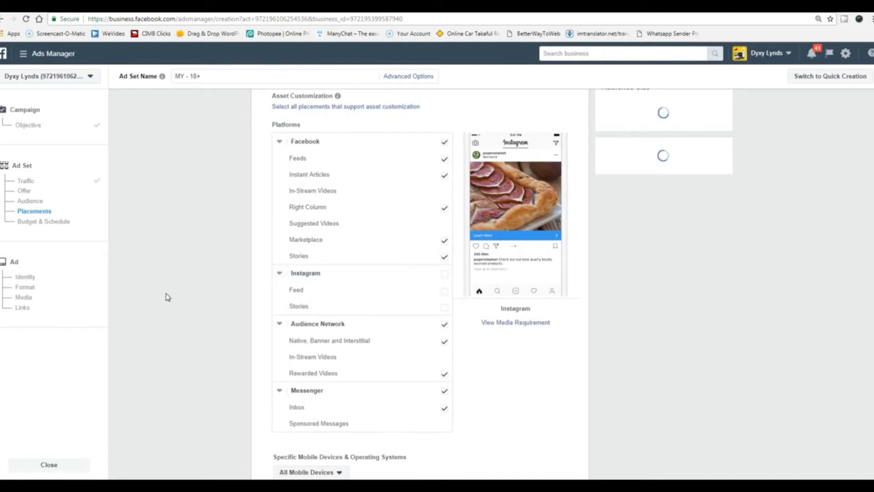
pyautogui.scroll(-4, 201, 339)
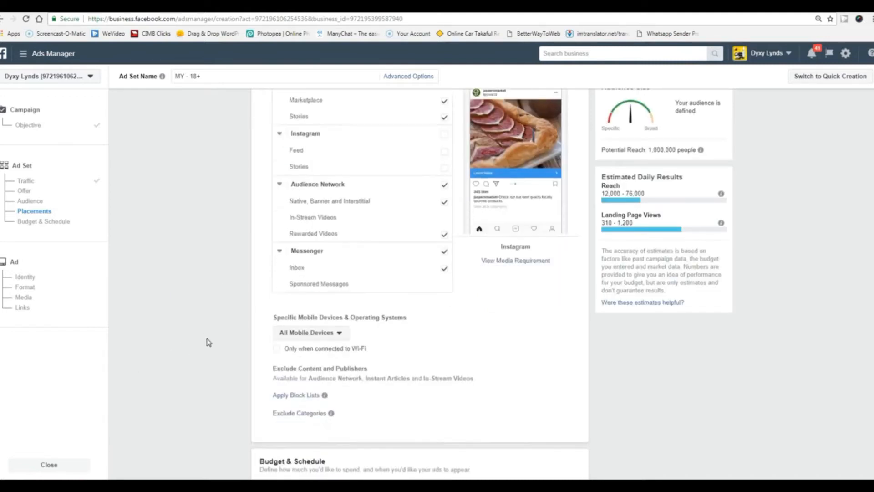
pyautogui.scroll(-1, 209, 341)
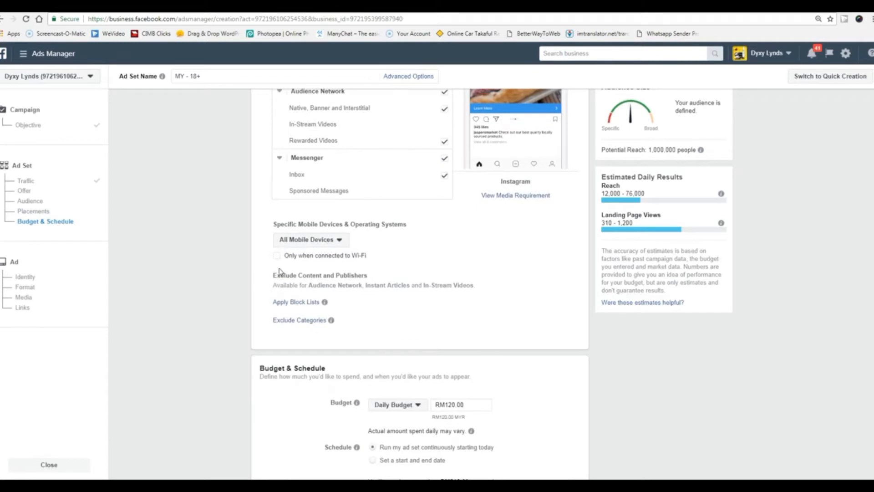
pyautogui.scroll(-3, 217, 323)
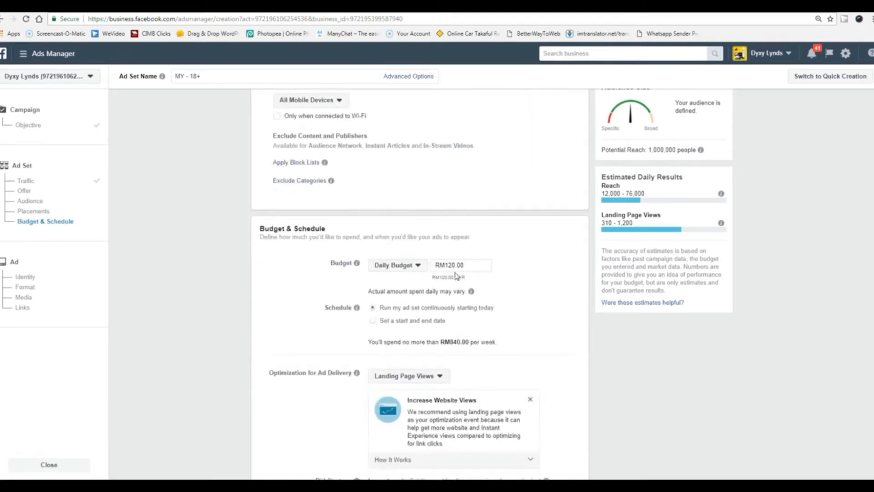
pyautogui.moveTo(456, 265); pyautogui.dragTo(449, 265)
pyautogui.write('0')
pyautogui.click(201, 313)
pyautogui.scroll(-2, 203, 315)
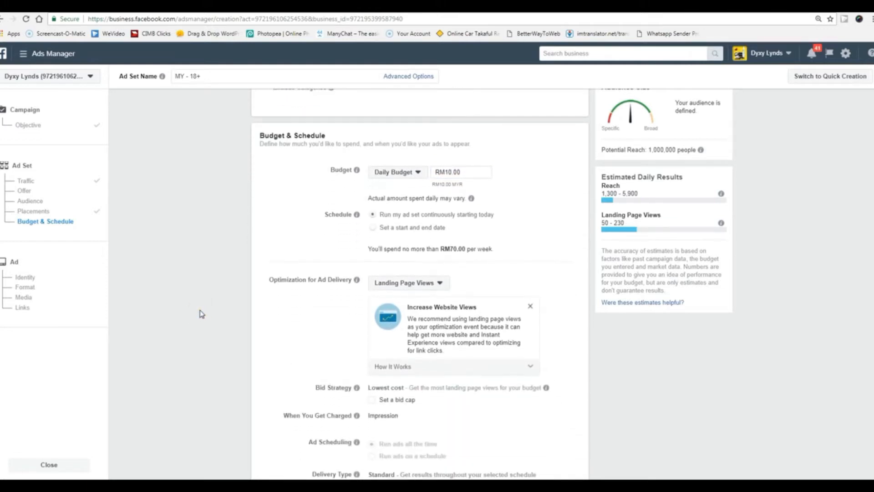
pyautogui.scroll(-1, 201, 313)
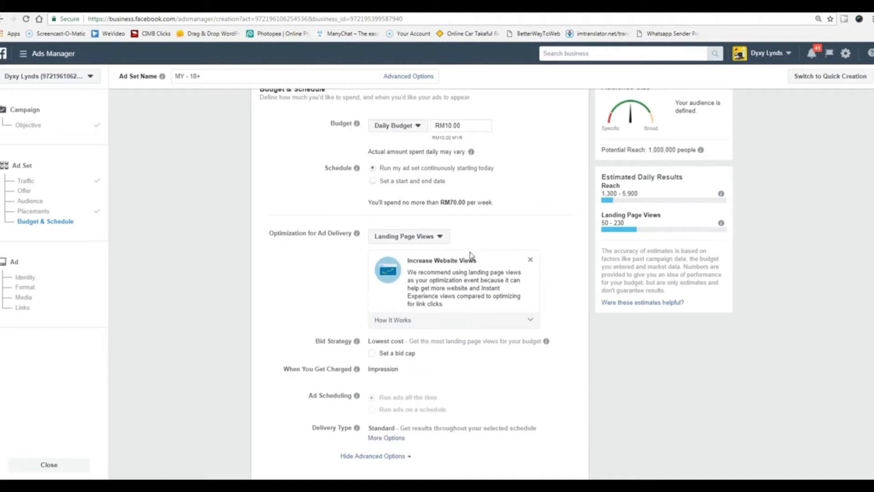
pyautogui.click(440, 239)
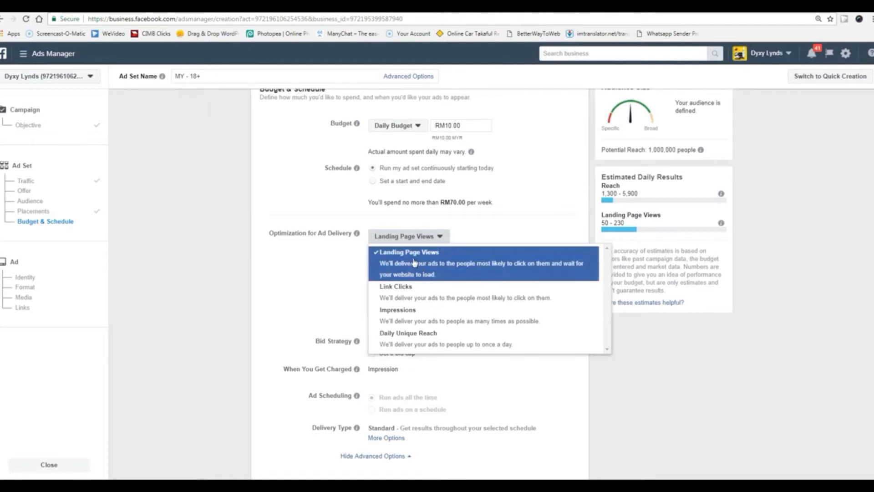
pyautogui.click(373, 268)
pyautogui.scroll(-1, 273, 288)
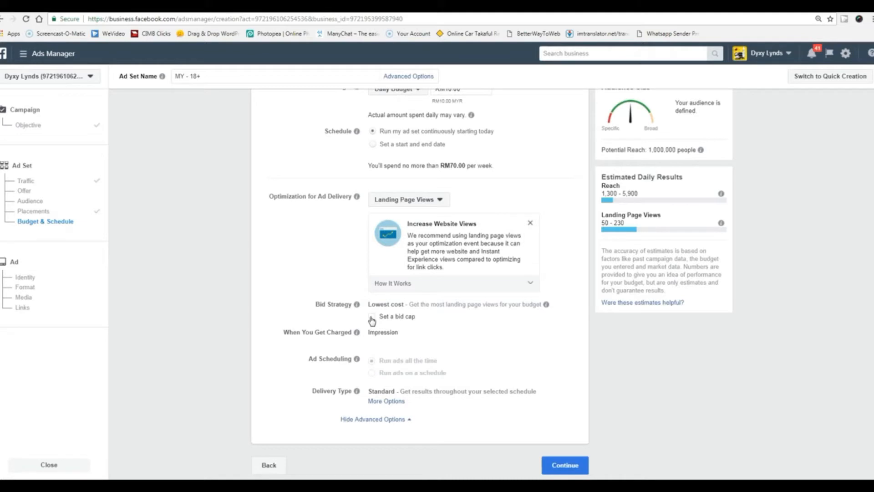
# Continue to the ad level, look over Identity and Format, and select Carousel.
pyautogui.click(564, 465)
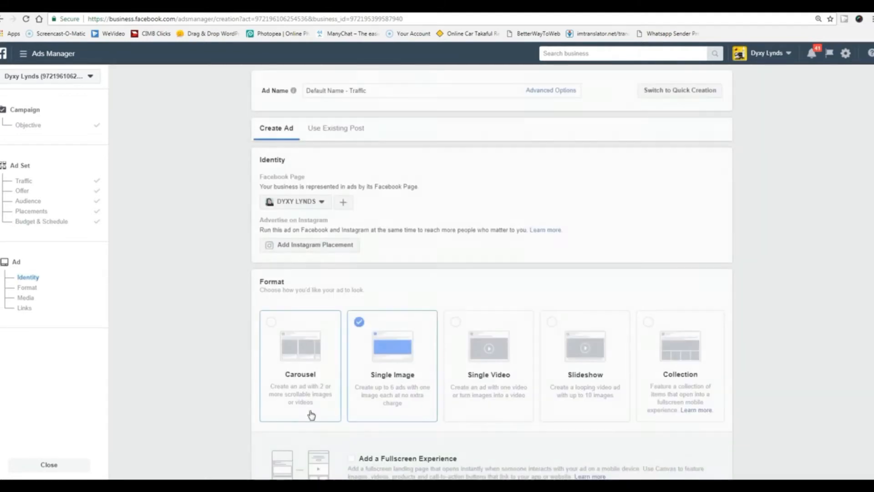
pyautogui.scroll(-3, 233, 365)
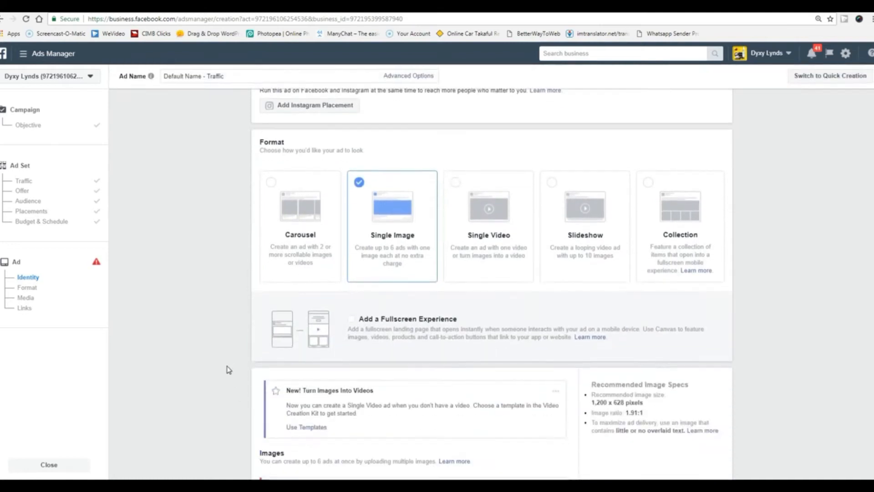
pyautogui.scroll(2, 228, 369)
pyautogui.scroll(2, 228, 370)
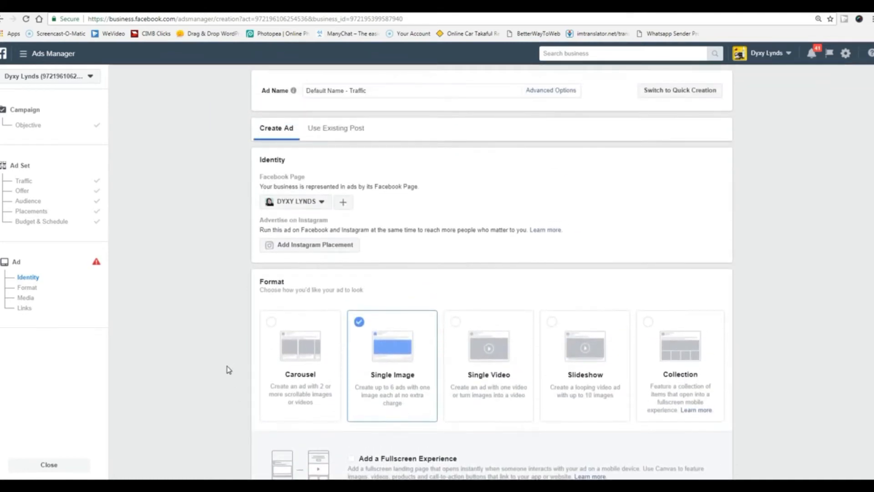
pyautogui.scroll(-4, 229, 369)
pyautogui.scroll(1, 229, 370)
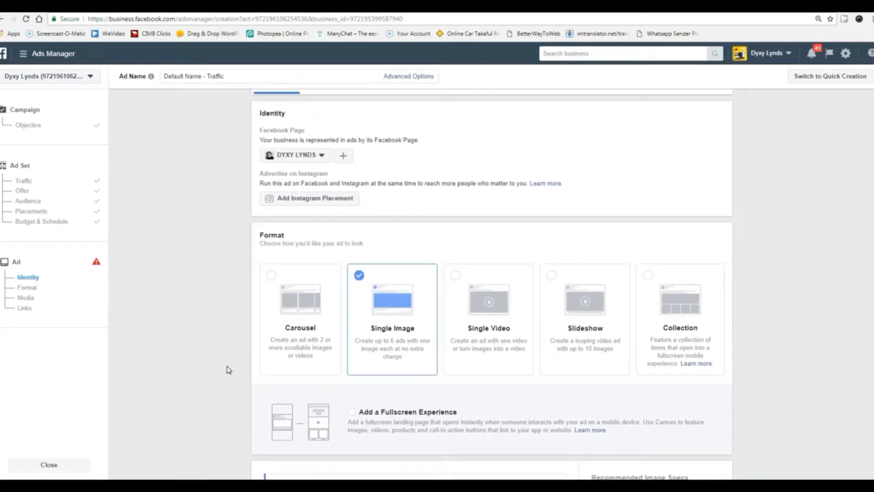
pyautogui.scroll(-1, 229, 370)
pyautogui.scroll(1, 228, 369)
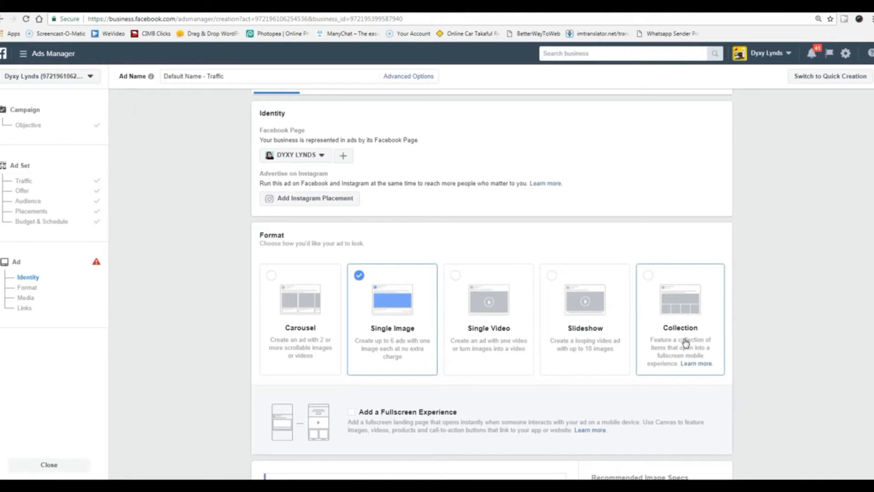
pyautogui.scroll(-1, 199, 342)
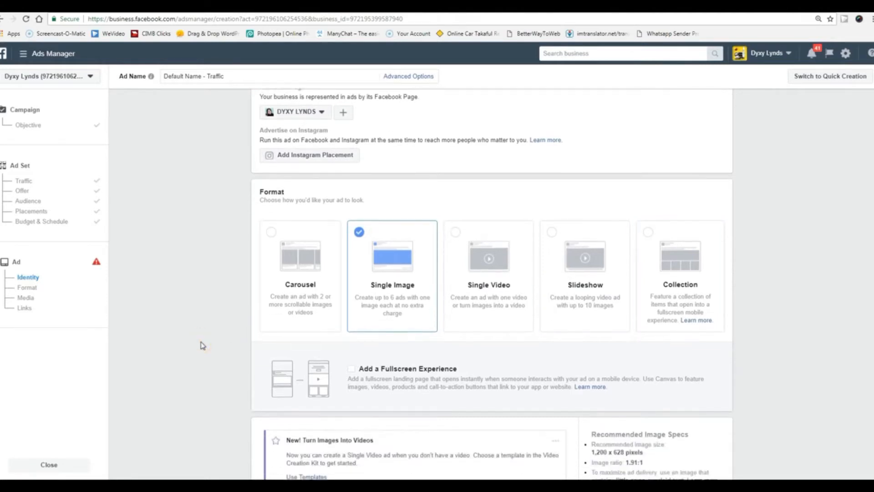
pyautogui.click(272, 229)
# Compare Single Image and Carousel formats and the carousel preview, ending on Single Image.
pyautogui.scroll(-2, 221, 304)
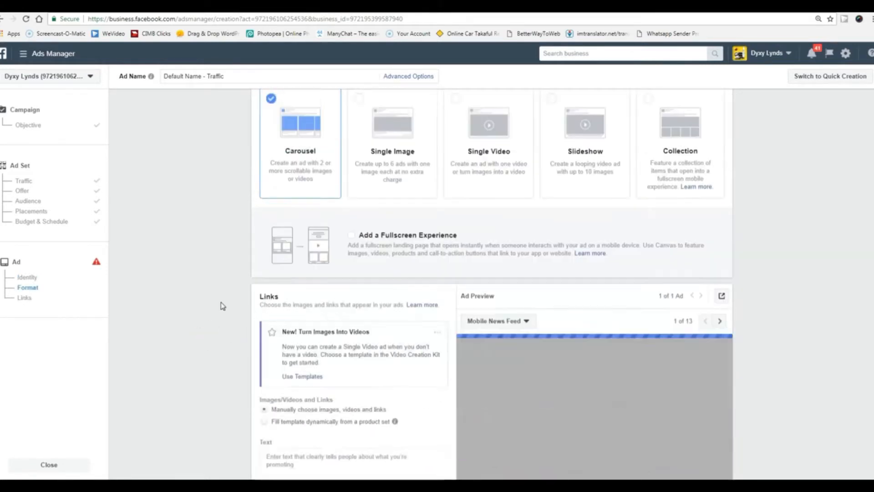
pyautogui.scroll(-1, 220, 304)
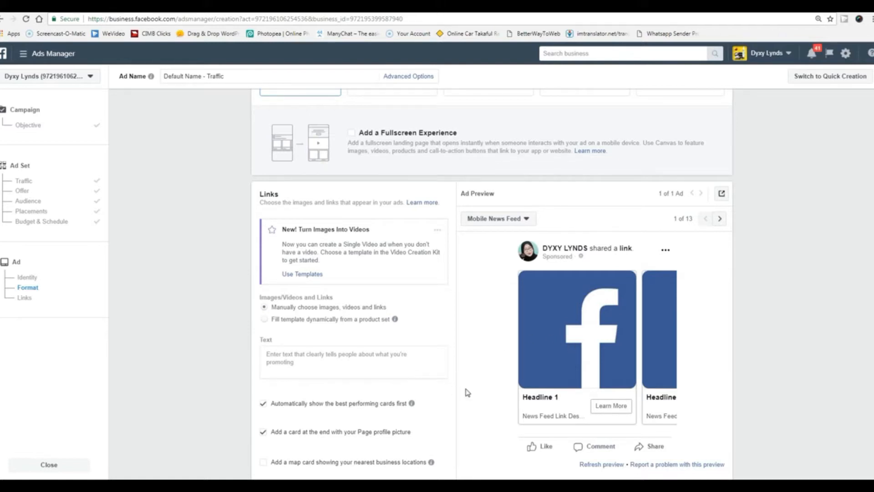
pyautogui.scroll(5, 465, 392)
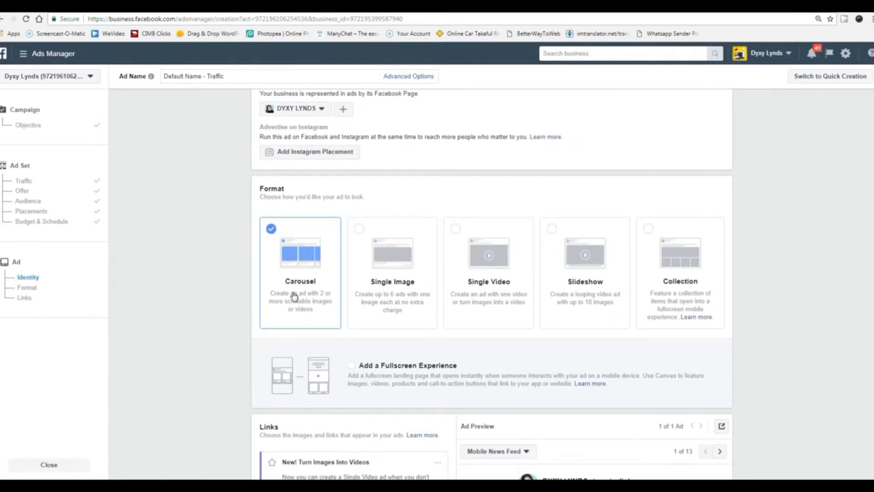
pyautogui.click(360, 230)
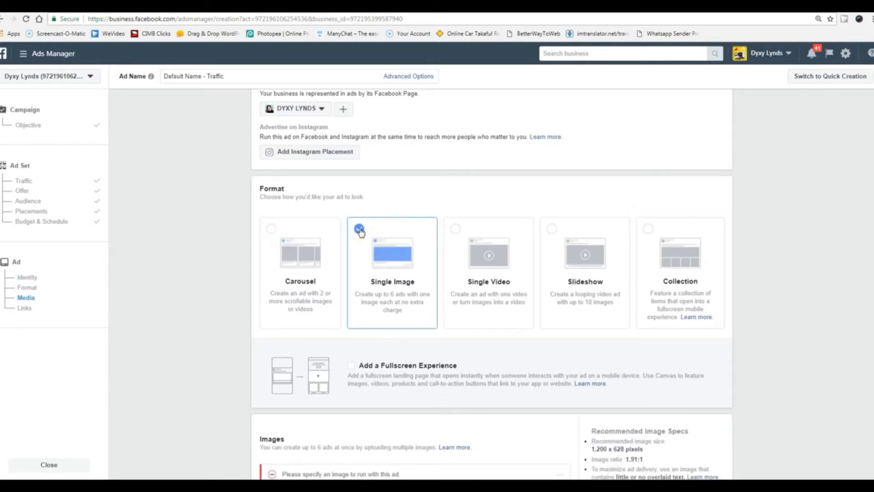
pyautogui.scroll(-2, 232, 300)
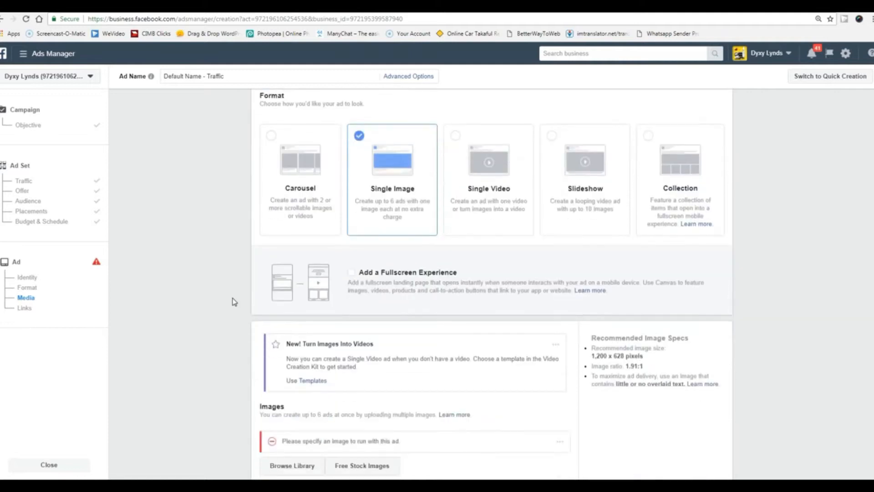
pyautogui.click(273, 139)
pyautogui.scroll(3, 215, 228)
pyautogui.scroll(-1, 206, 265)
pyautogui.scroll(-3, 206, 265)
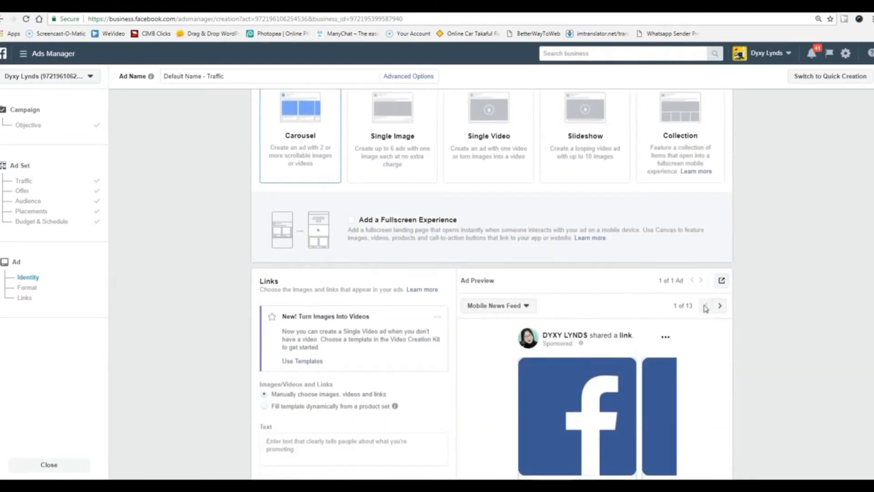
pyautogui.scroll(-1, 519, 385)
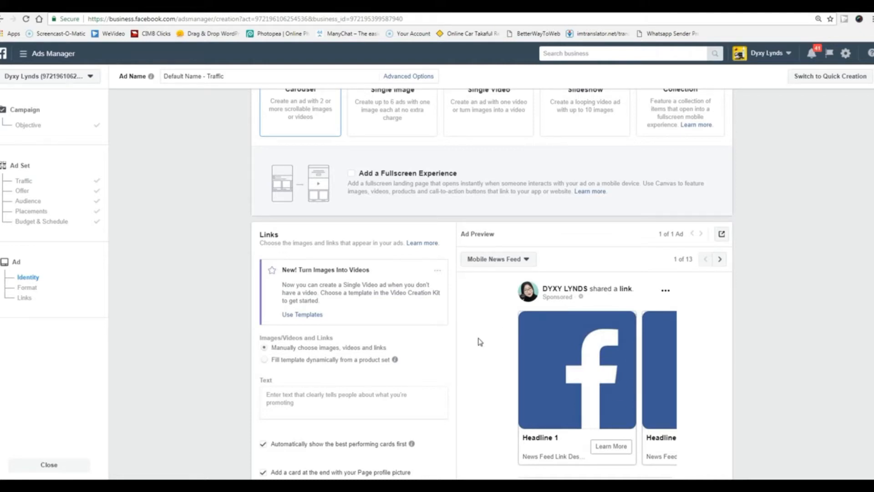
pyautogui.scroll(2, 480, 341)
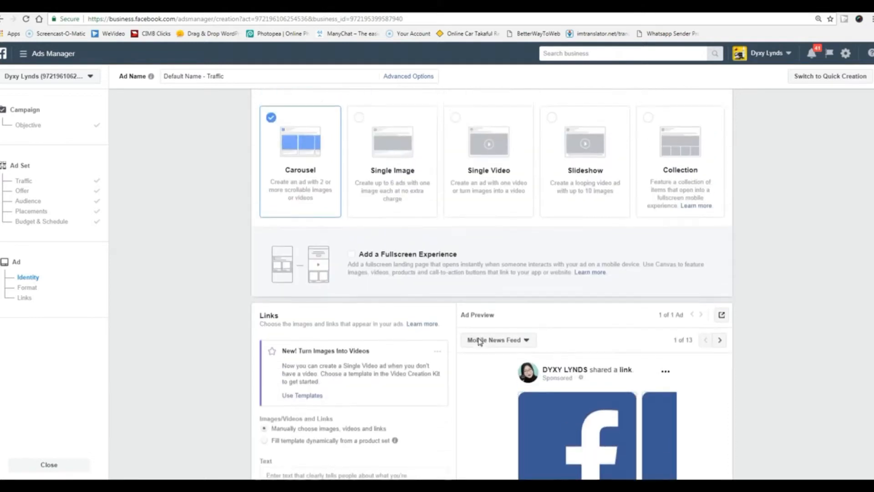
pyautogui.click(359, 131)
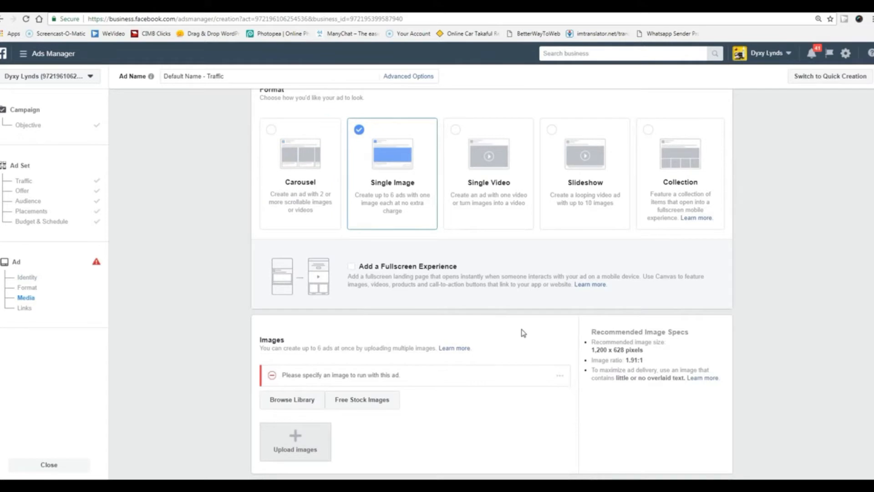
# Highlight the Recommended Image Specs and the 1,200 x 628 image size.
pyautogui.scroll(-2, 521, 331)
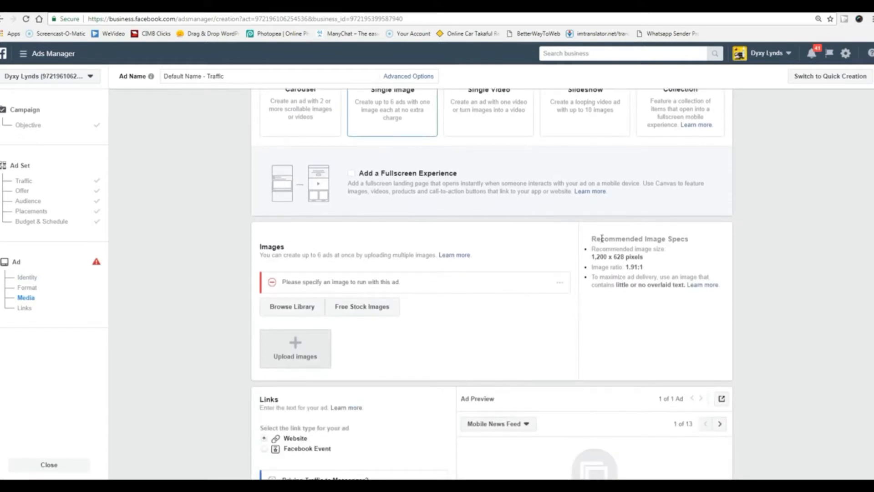
pyautogui.moveTo(592, 238); pyautogui.dragTo(693, 242)
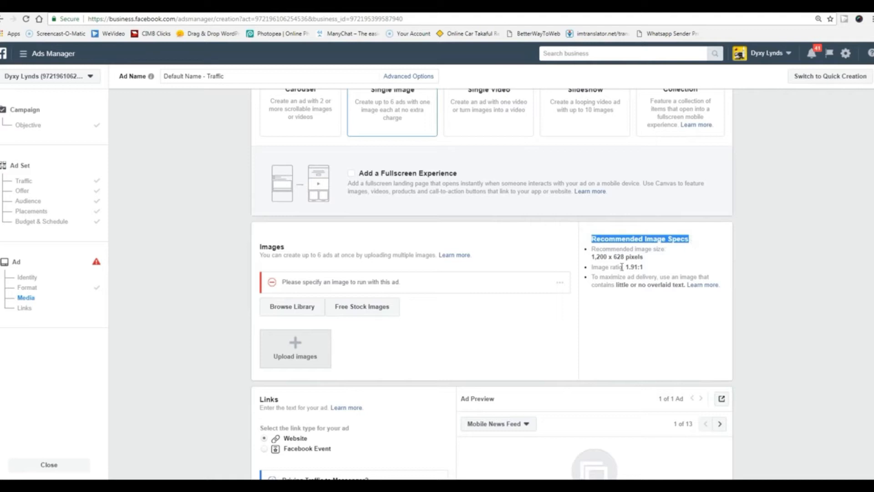
pyautogui.moveTo(591, 257); pyautogui.dragTo(625, 257)
pyautogui.click(704, 261)
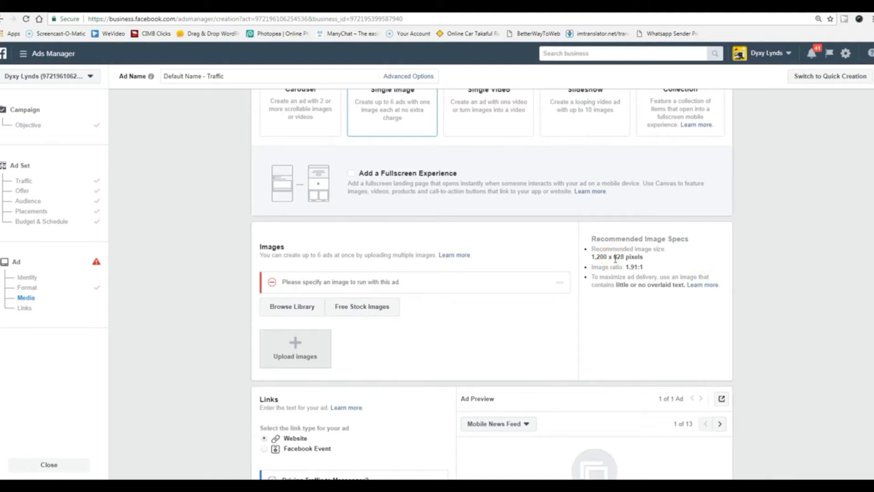
pyautogui.moveTo(592, 256); pyautogui.dragTo(624, 258)
pyautogui.click(655, 257)
pyautogui.click(591, 256)
pyautogui.moveTo(601, 256); pyautogui.dragTo(625, 259)
pyautogui.click(196, 288)
pyautogui.scroll(3, 198, 289)
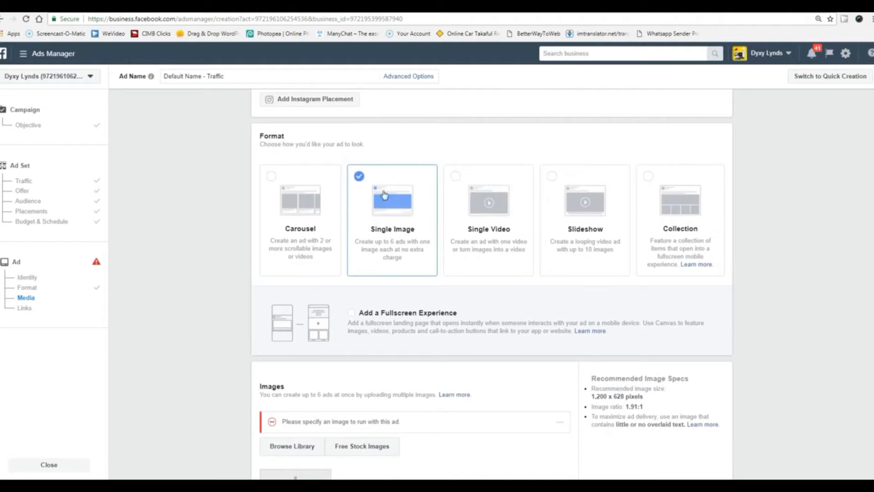
# Change the ad format to Single Video.
pyautogui.click(455, 178)
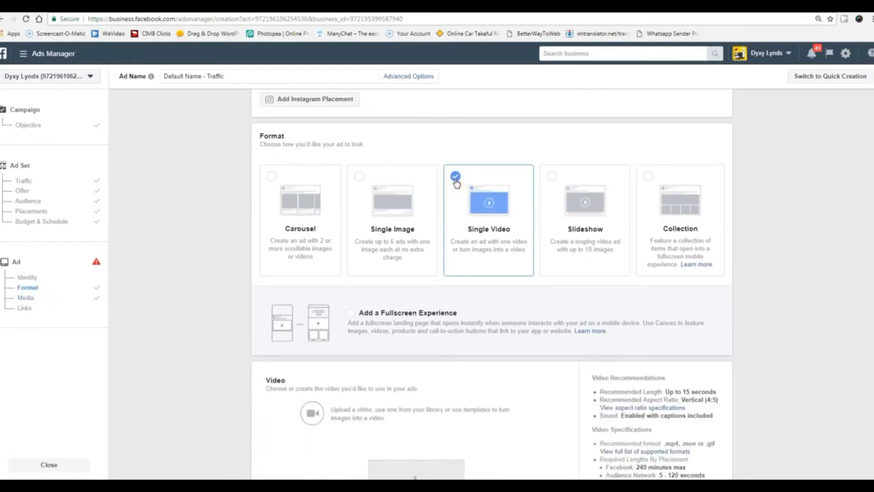
pyautogui.scroll(-2, 746, 330)
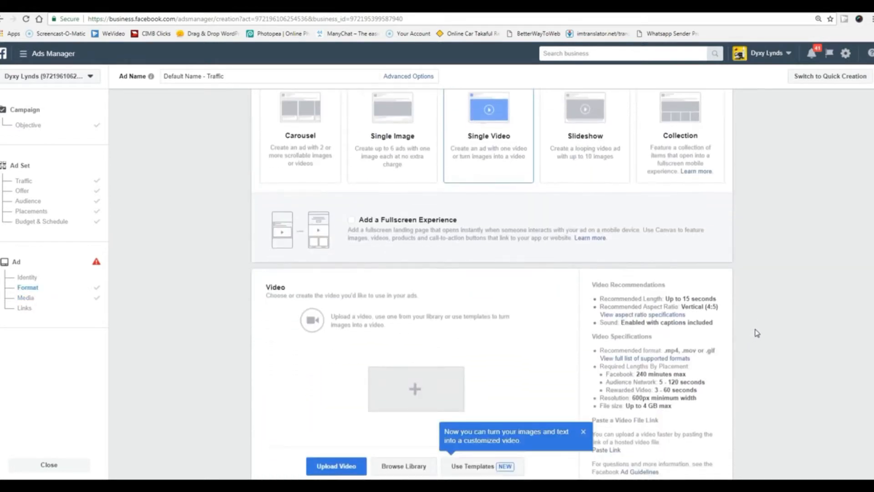
pyautogui.scroll(-1, 756, 333)
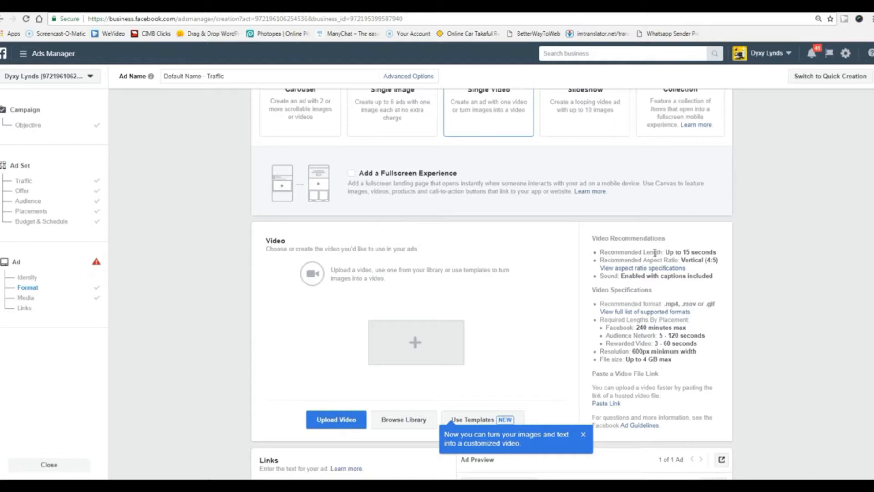
# Highlight the recommended length of 15 and 4:5 aspect ratio, then open the aspect ratio guide.
pyautogui.doubleClick(682, 253)
pyautogui.click(770, 269)
pyautogui.moveTo(684, 251); pyautogui.dragTo(705, 253)
pyautogui.click(764, 266)
pyautogui.doubleClick(709, 261)
pyautogui.click(763, 286)
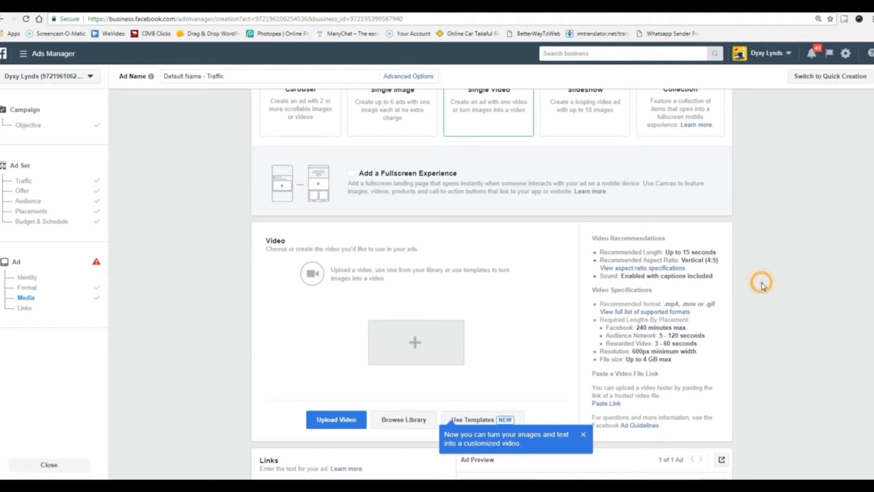
pyautogui.click(654, 269)
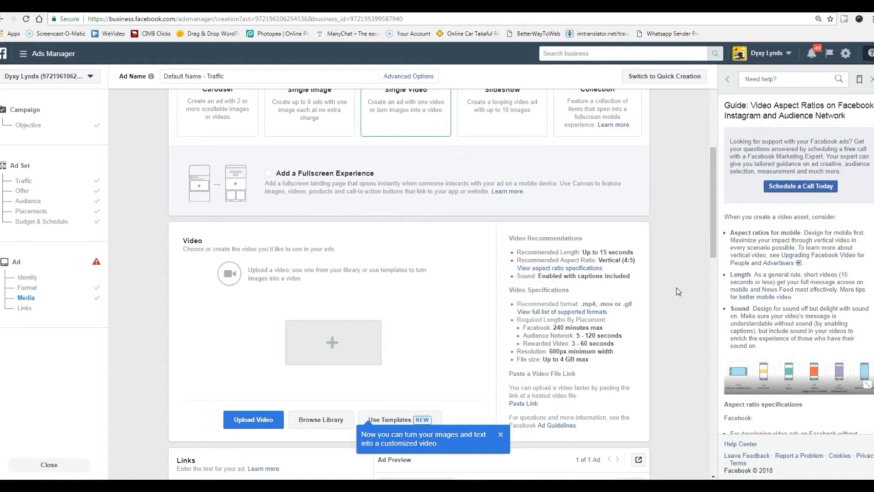
pyautogui.scroll(-3, 839, 327)
pyautogui.scroll(3, 833, 314)
pyautogui.scroll(-4, 796, 293)
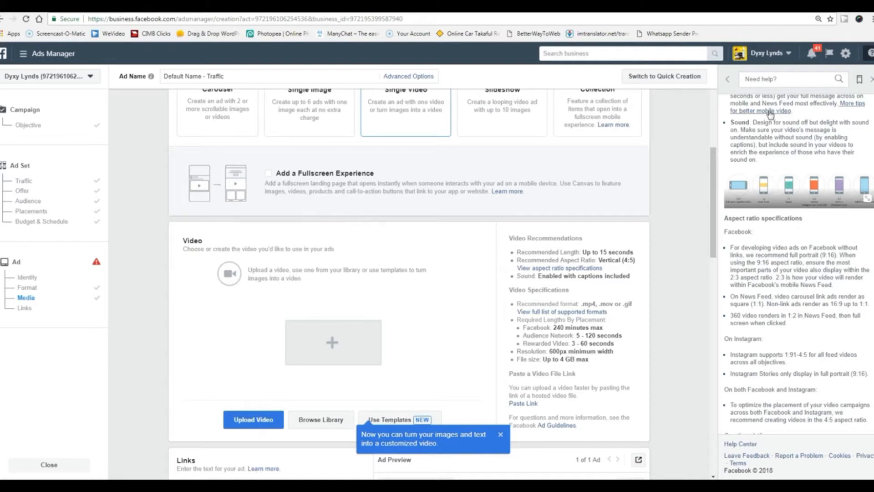
pyautogui.click(727, 79)
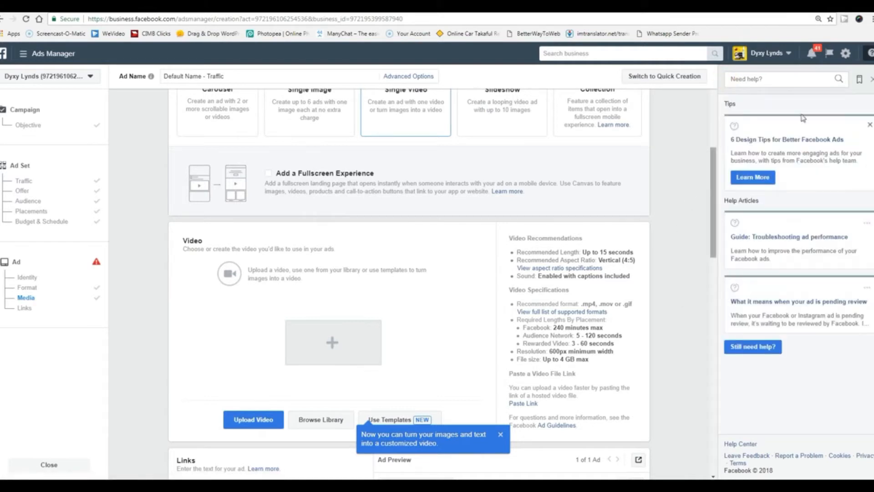
pyautogui.click(871, 81)
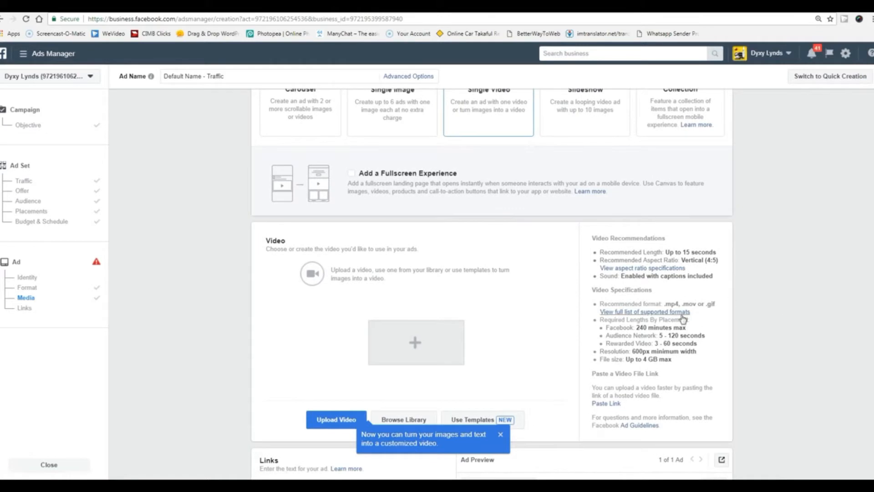
pyautogui.moveTo(666, 304); pyautogui.dragTo(679, 304)
pyautogui.click(747, 328)
pyautogui.moveTo(636, 328); pyautogui.dragTo(648, 328)
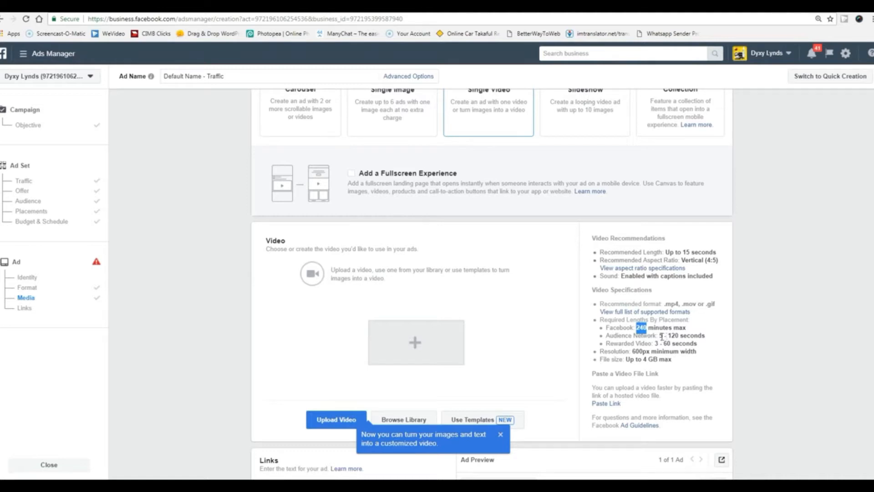
pyautogui.moveTo(659, 335); pyautogui.dragTo(668, 337)
pyautogui.click(751, 346)
pyautogui.doubleClick(643, 360)
pyautogui.click(745, 352)
# Open the WeVideo bookmark in a new tab and switch to it.
pyautogui.click(816, 222)
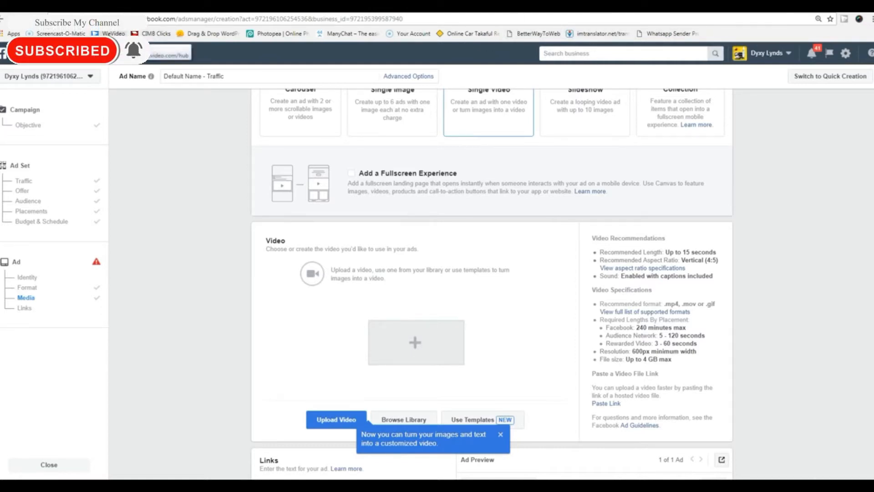
pyautogui.rightClick(109, 35)
pyautogui.click(135, 42)
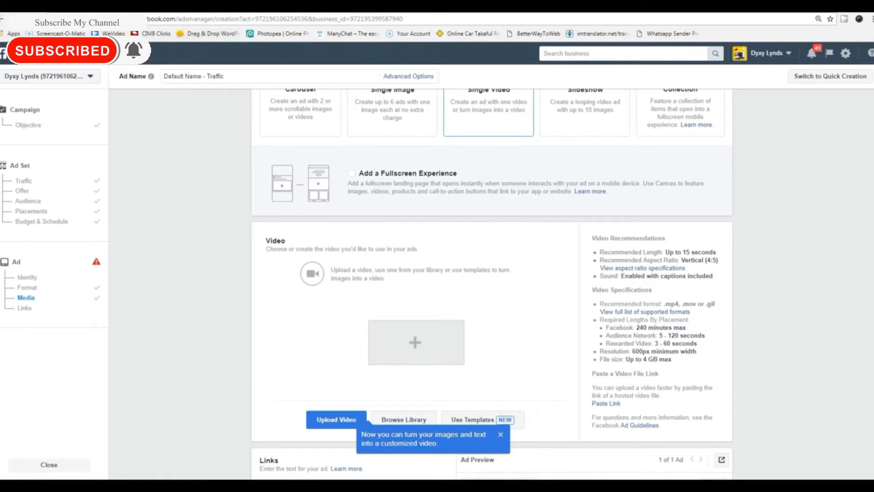
pyautogui.click(207, 6)
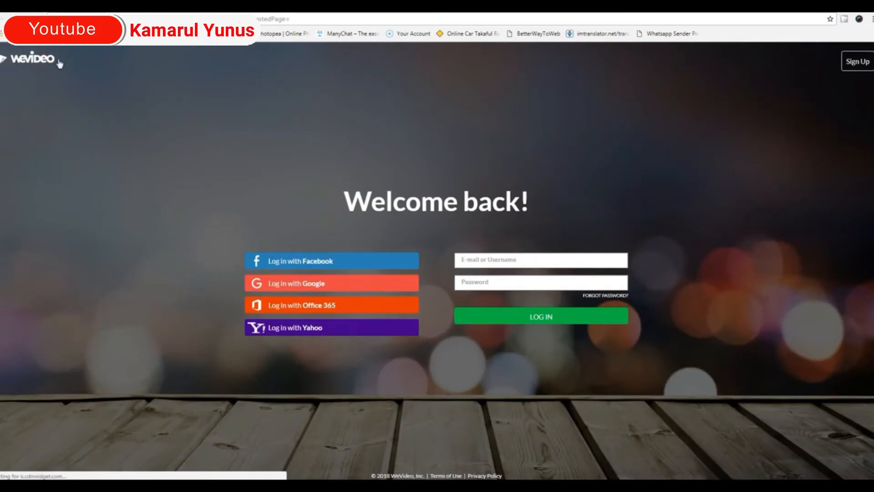
# Start WeVideo's Log in with Facebook, then return to the Welcome back page.
pyautogui.click(319, 256)
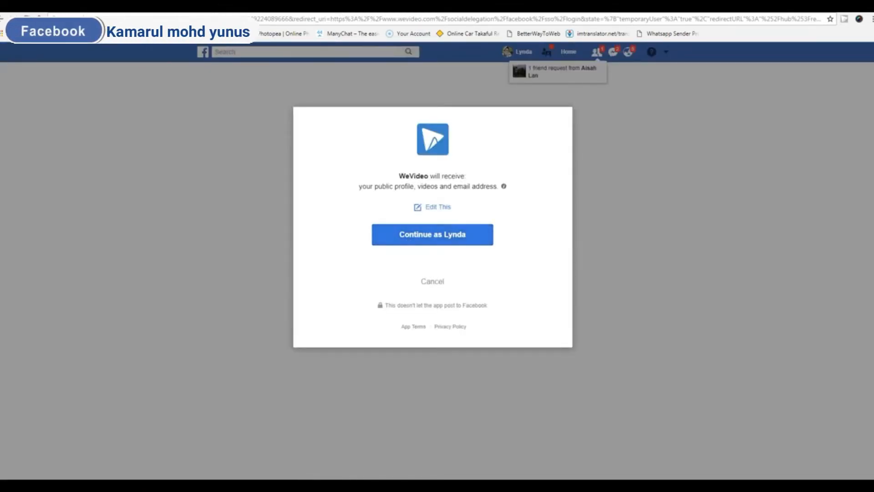
pyautogui.click(2, 19)
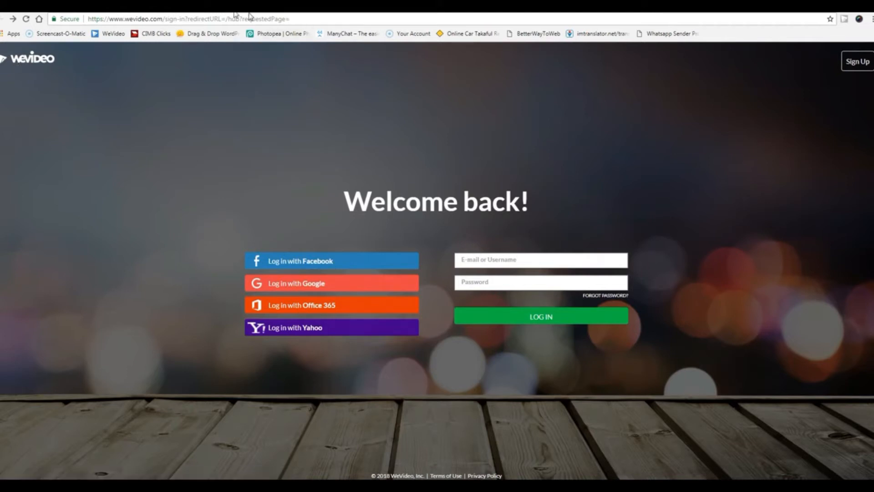
pyautogui.click(297, 20)
# Search Google for filmora and open the [OFFICIAL] Wondershare Filmora result.
pyautogui.write('google')
pyautogui.press('Return')
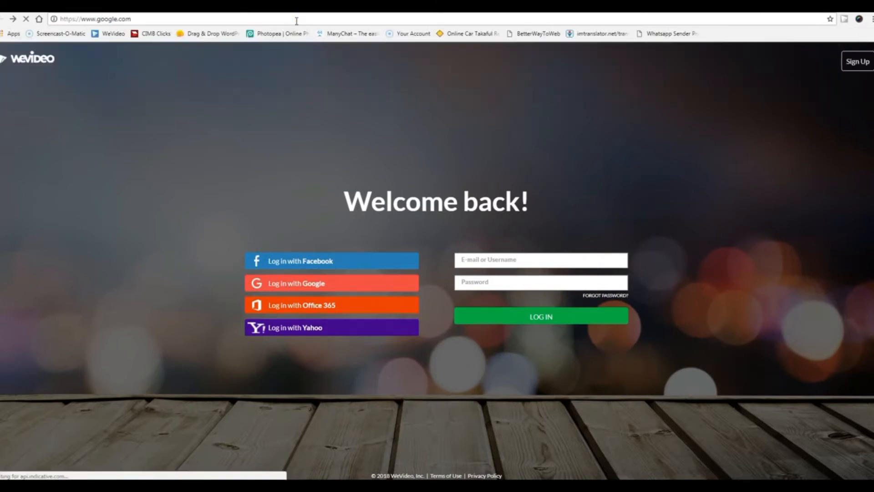
pyautogui.click(395, 199)
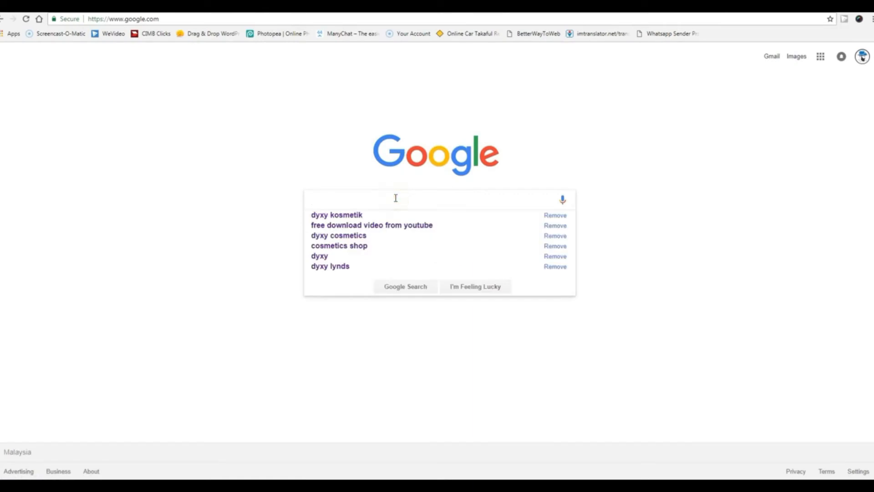
pyautogui.write('file')
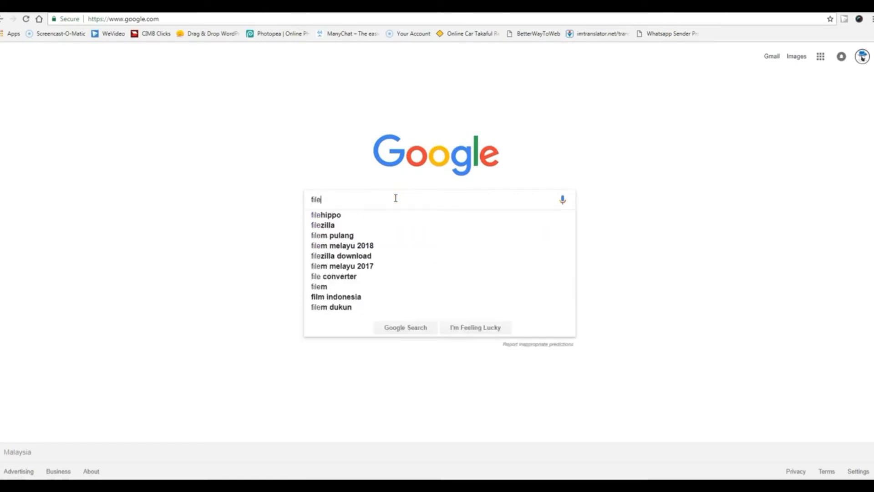
pyautogui.write('mora')
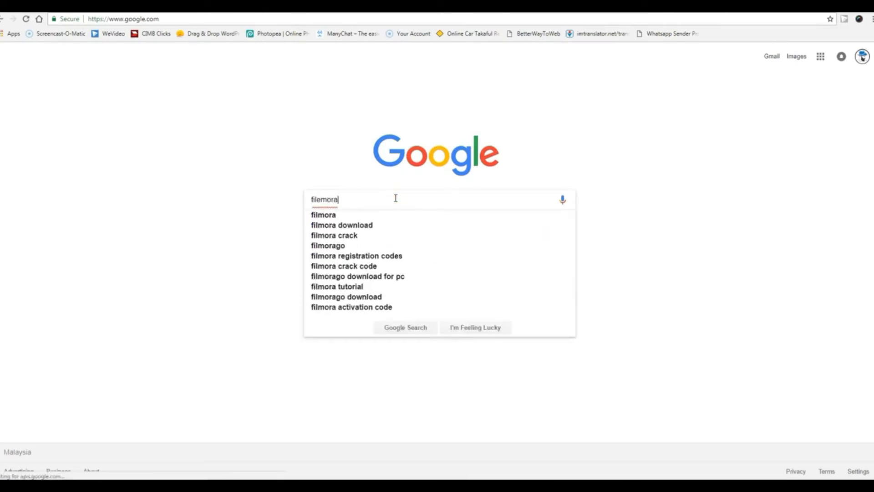
pyautogui.press('Return')
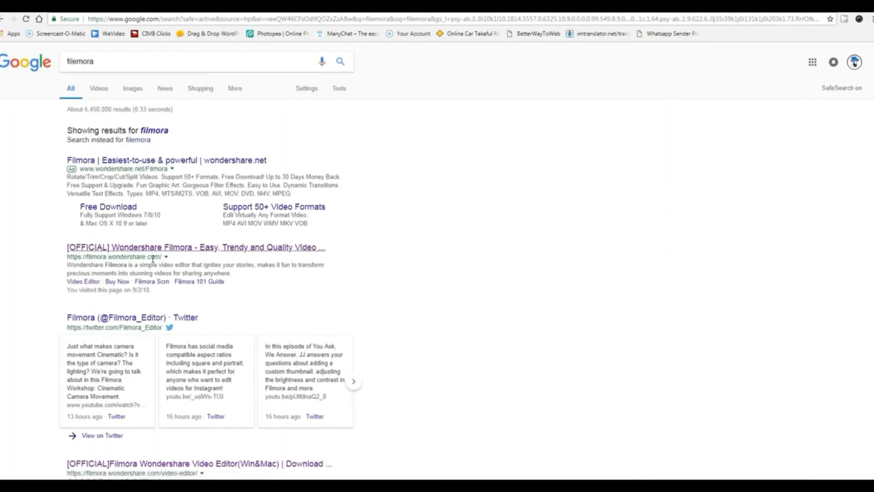
pyautogui.click(165, 250)
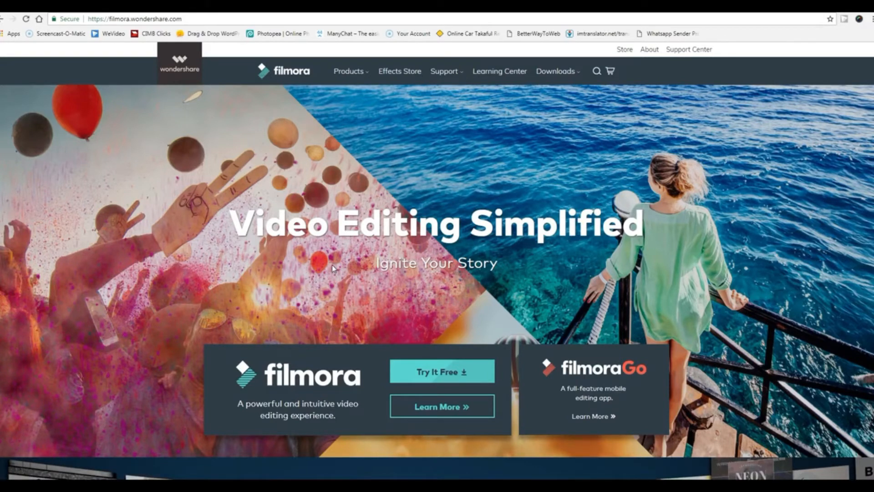
# Look over the Filmora home page, then go to its BUY NOW pricing page.
pyautogui.scroll(-2, 304, 241)
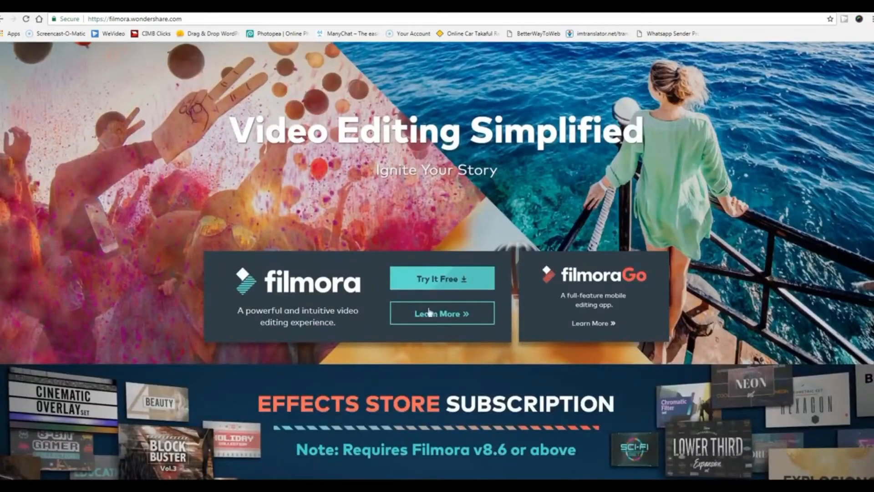
pyautogui.scroll(2, 428, 311)
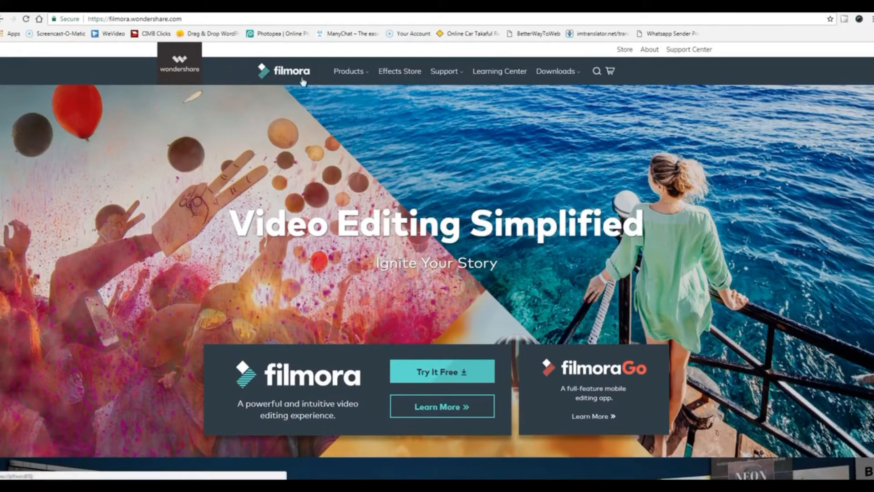
pyautogui.scroll(-2, 528, 210)
pyautogui.scroll(-6, 528, 209)
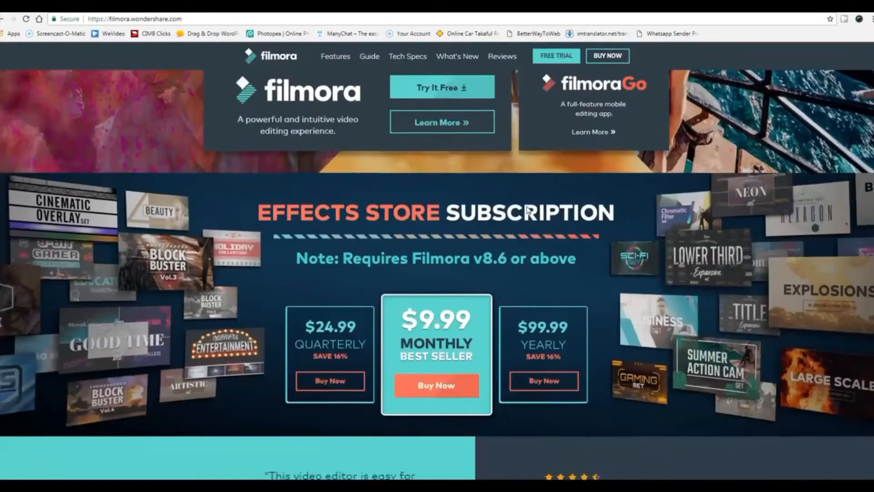
pyautogui.scroll(-1, 370, 357)
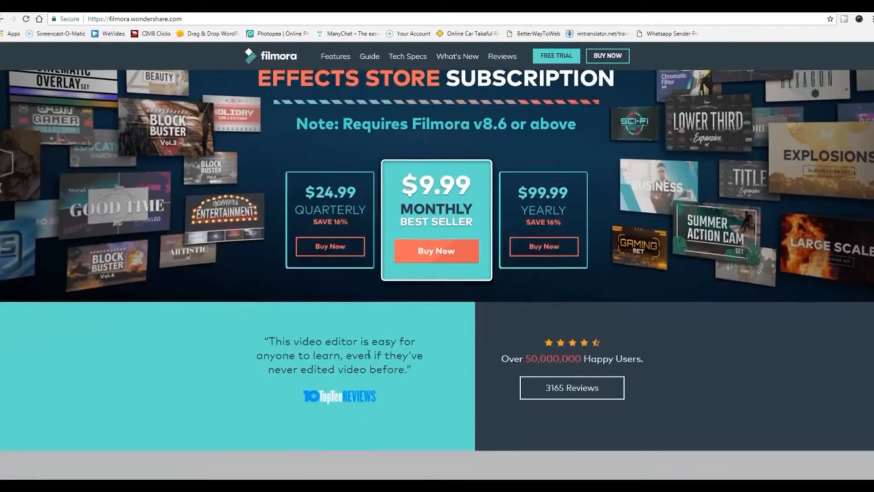
pyautogui.scroll(1, 369, 357)
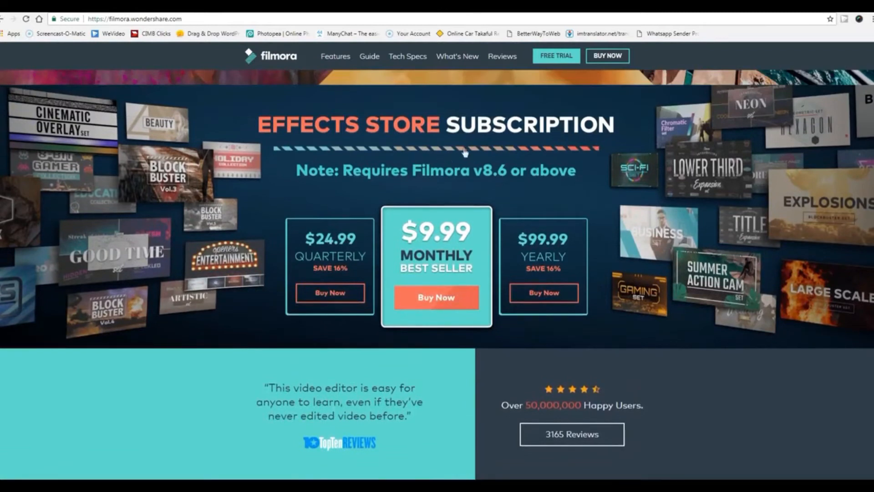
pyautogui.scroll(-1, 580, 253)
pyautogui.scroll(-14, 579, 250)
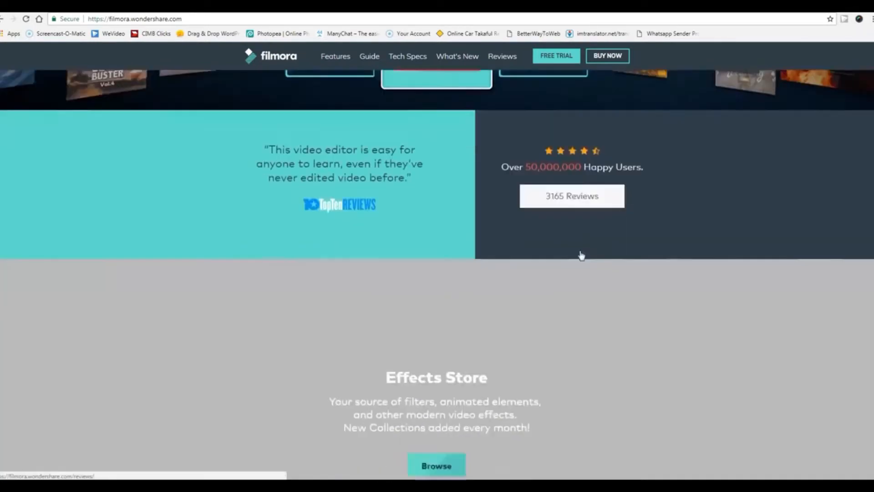
pyautogui.scroll(10, 579, 249)
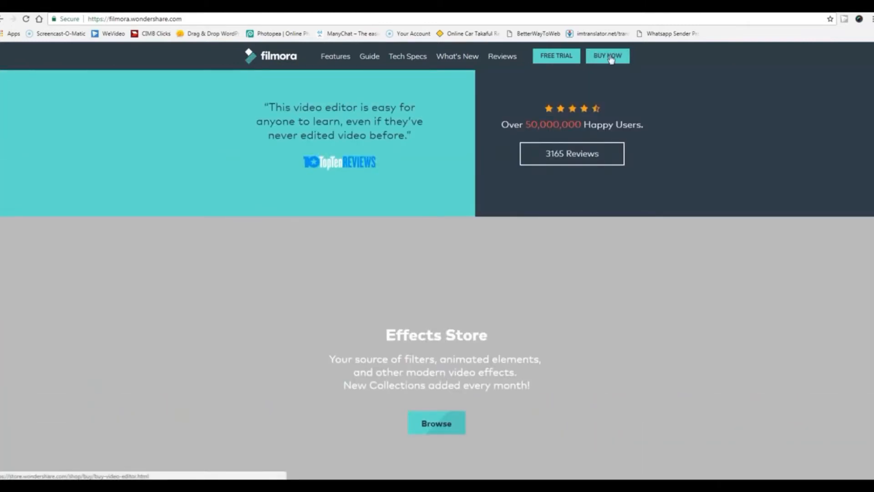
pyautogui.click(611, 60)
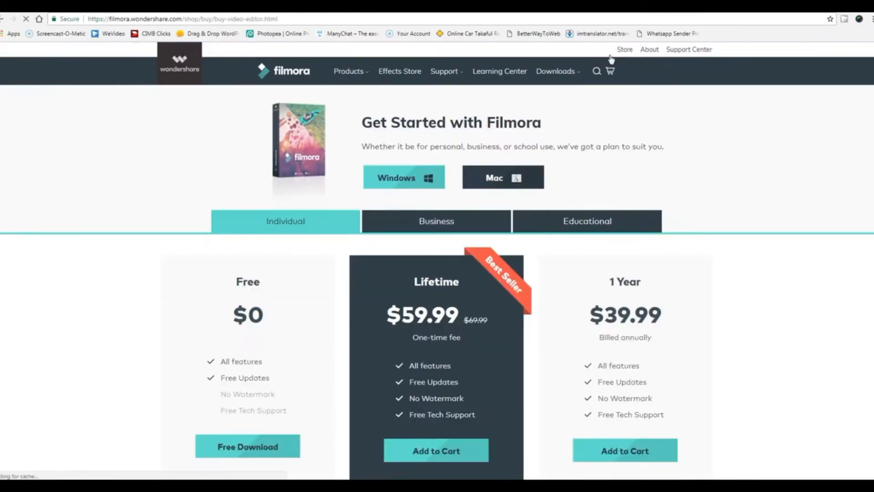
# Point out the 1 Year plan's All features, No Watermark and Free Tech Support lines.
pyautogui.scroll(-3, 128, 312)
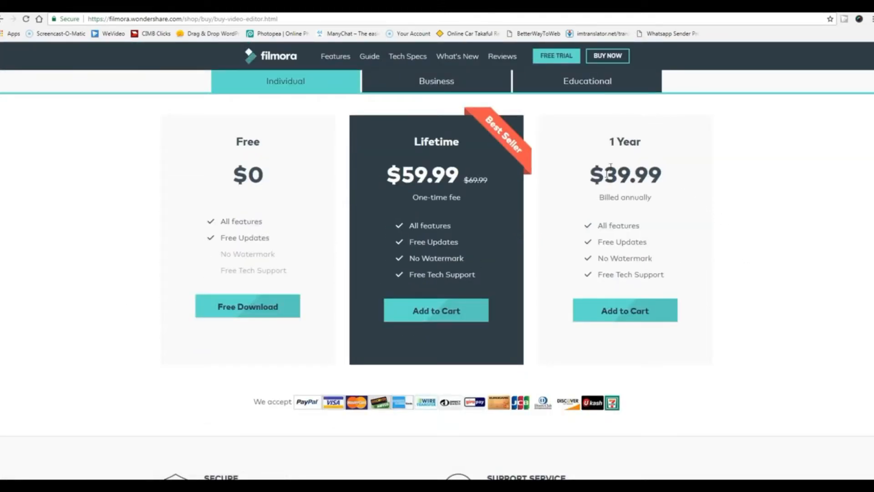
pyautogui.moveTo(611, 142); pyautogui.dragTo(655, 145)
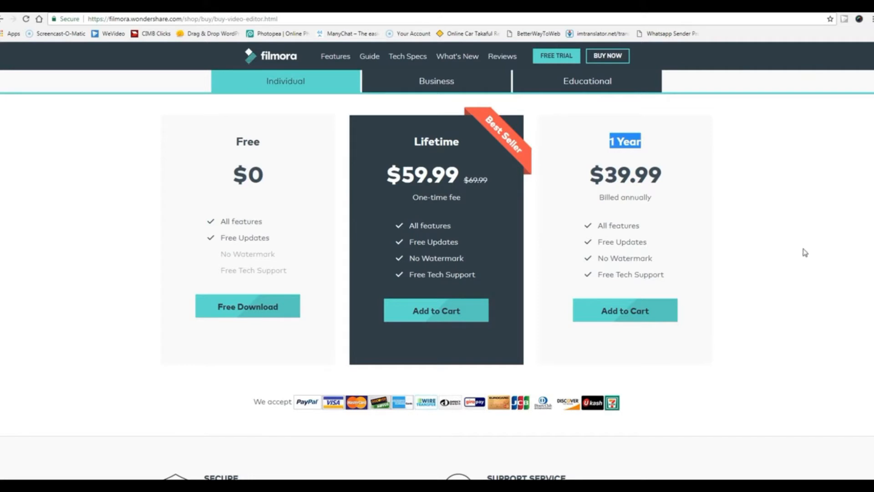
pyautogui.moveTo(599, 226); pyautogui.dragTo(656, 246)
pyautogui.moveTo(597, 258); pyautogui.dragTo(679, 263)
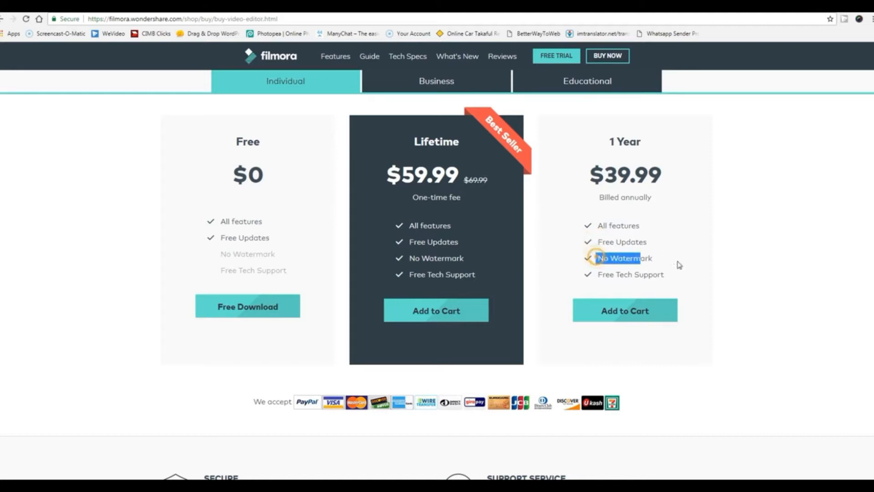
pyautogui.moveTo(600, 274); pyautogui.dragTo(722, 281)
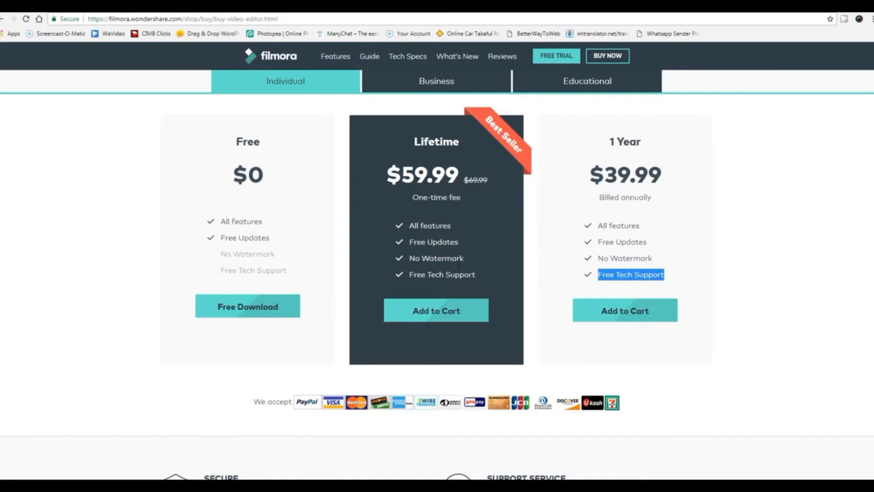
pyautogui.click(543, 254)
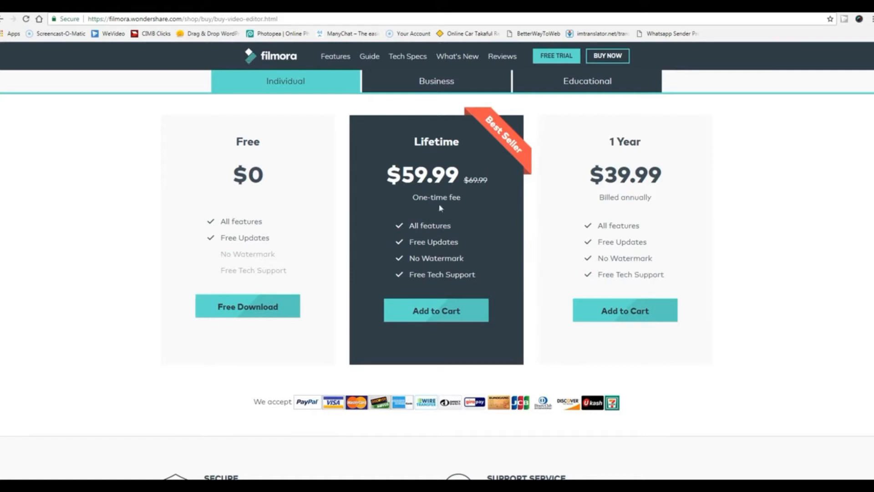
# Point out the Lifetime plan title and the Free plan's No Watermark line, then return to Ads Manager.
pyautogui.moveTo(412, 141); pyautogui.dragTo(462, 144)
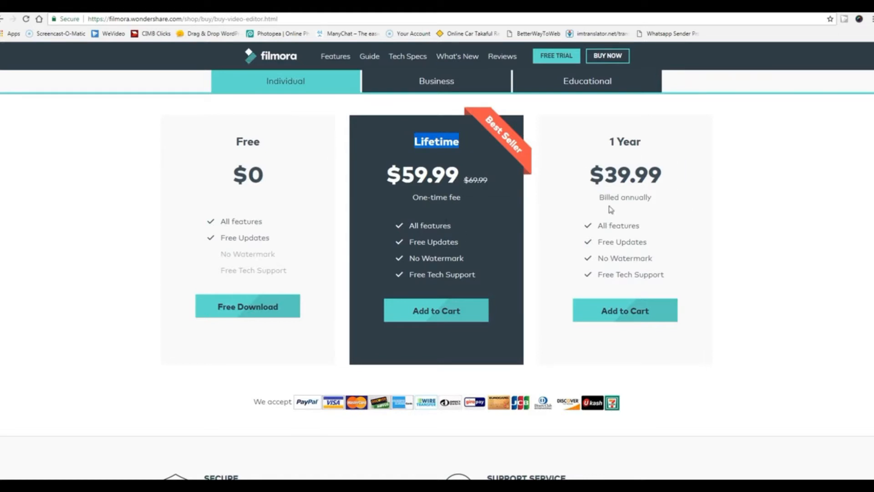
pyautogui.click(757, 297)
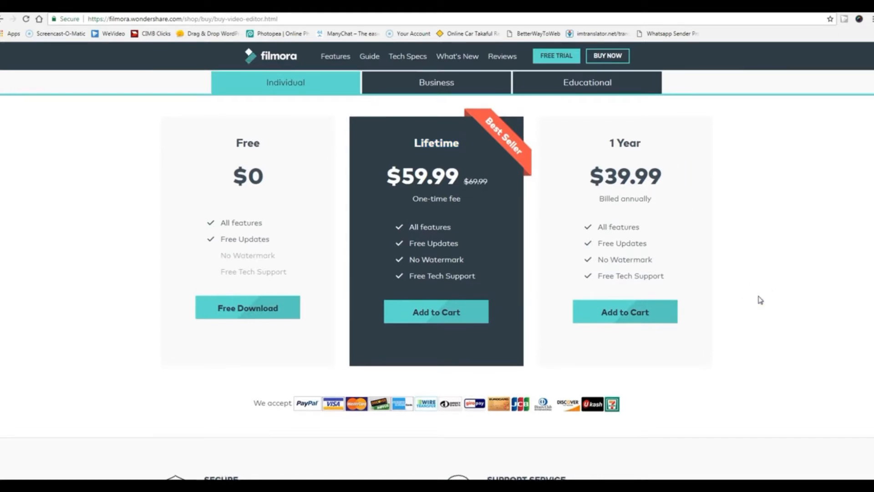
pyautogui.scroll(2, 759, 298)
pyautogui.scroll(-1, 156, 387)
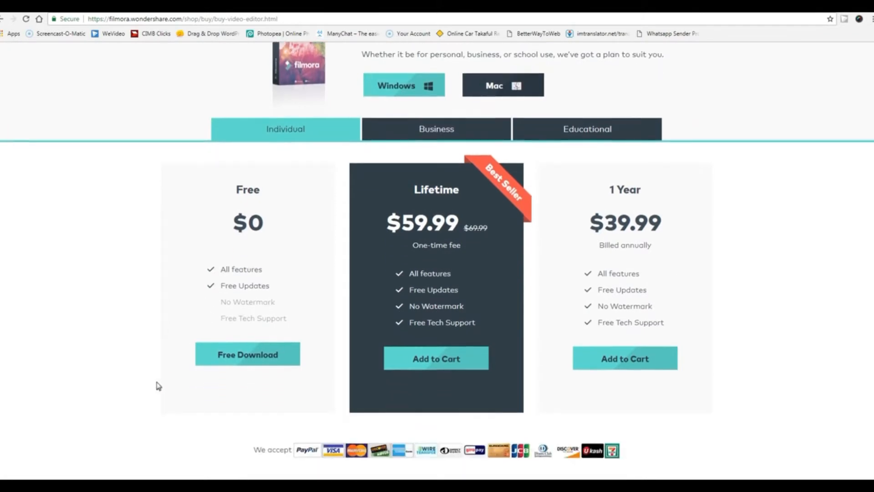
pyautogui.moveTo(223, 301); pyautogui.dragTo(279, 304)
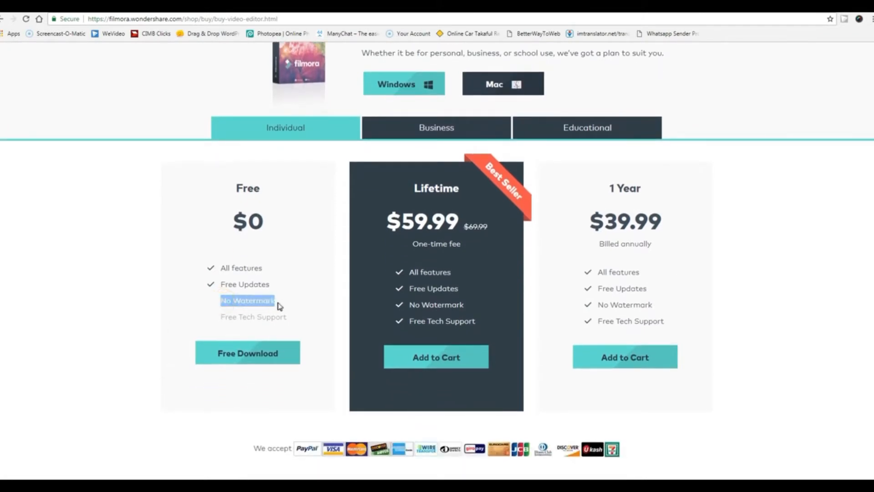
pyautogui.click(125, 325)
pyautogui.moveTo(224, 301); pyautogui.dragTo(278, 304)
pyautogui.click(125, 304)
pyautogui.scroll(2, 124, 305)
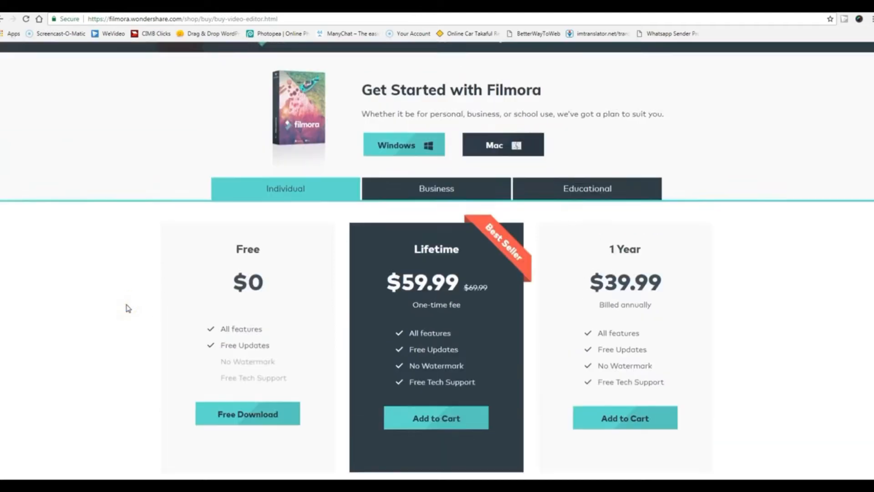
pyautogui.click(101, 5)
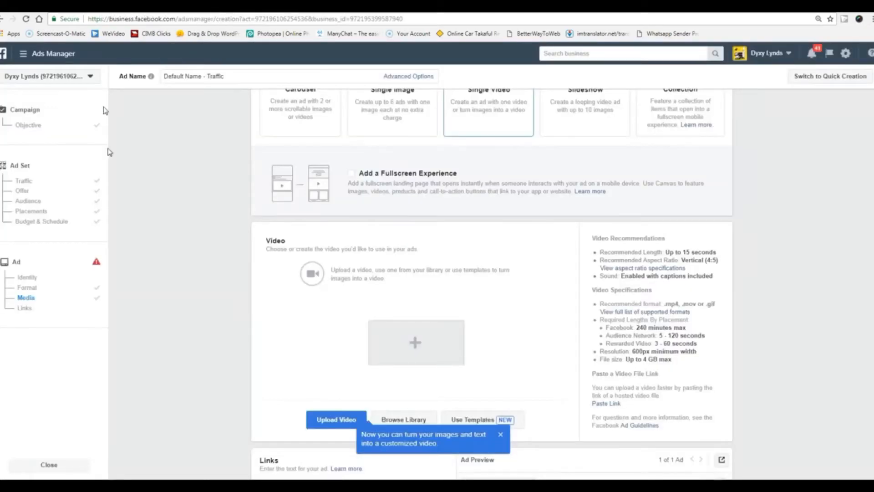
# Switch the ad format to Slideshow.
pyautogui.click(762, 278)
pyautogui.scroll(3, 762, 280)
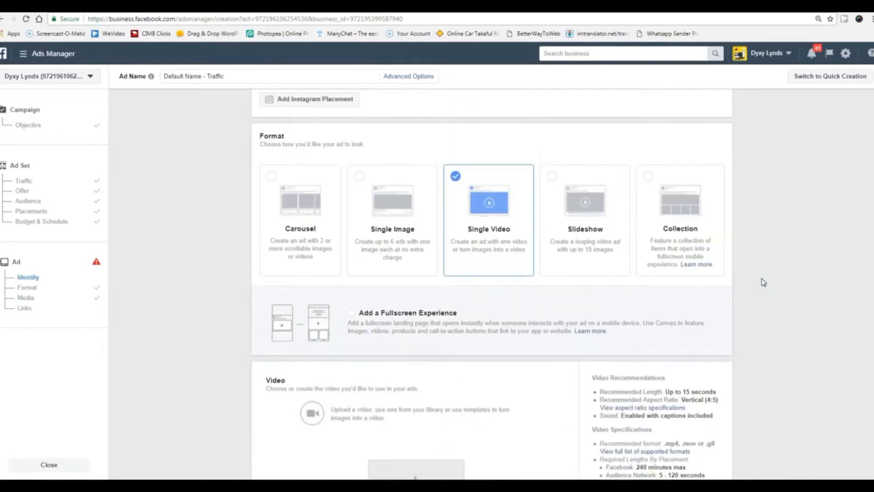
pyautogui.scroll(-2, 762, 283)
pyautogui.scroll(1, 764, 282)
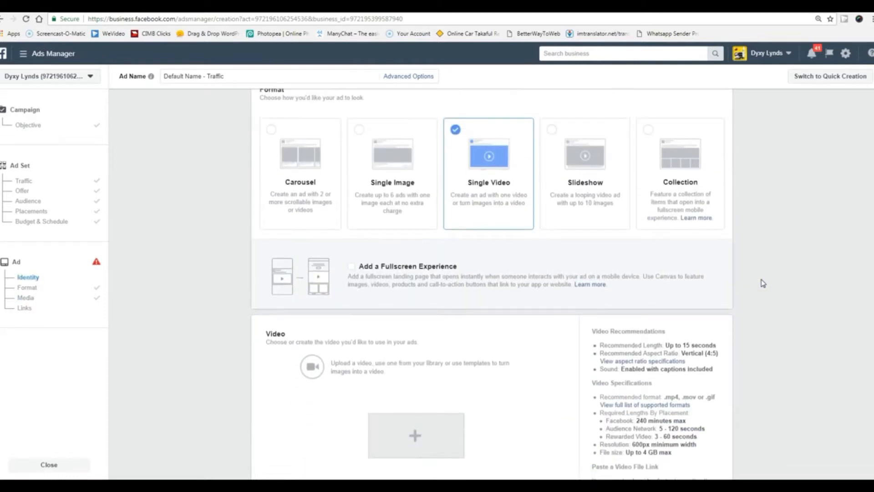
pyautogui.click(552, 130)
# Note that slideshows loop, then browse the Video Creation Kit's ready-made templates.
pyautogui.scroll(-1, 772, 388)
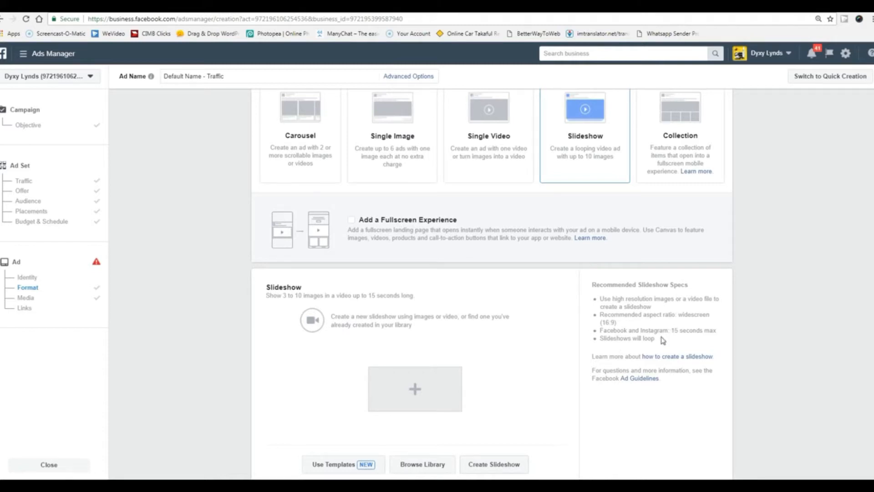
pyautogui.moveTo(622, 338); pyautogui.dragTo(663, 338)
pyautogui.click(763, 326)
pyautogui.scroll(-3, 764, 326)
pyautogui.scroll(-2, 764, 324)
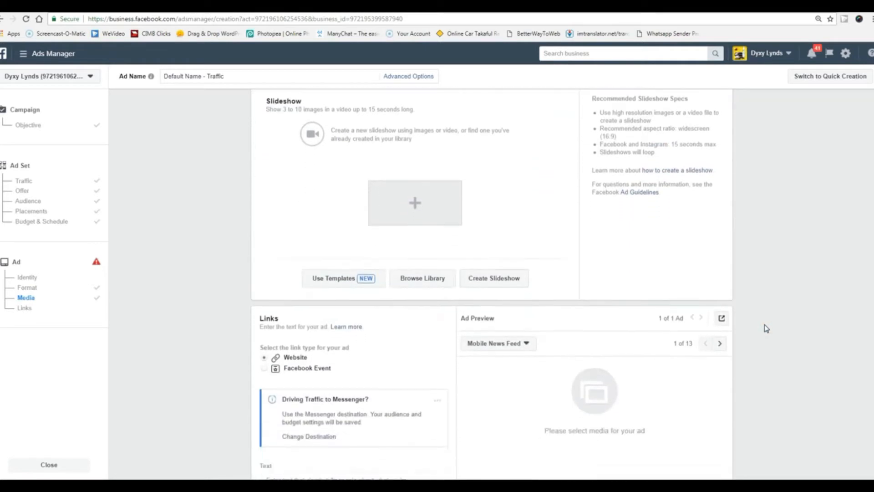
pyautogui.scroll(1, 764, 325)
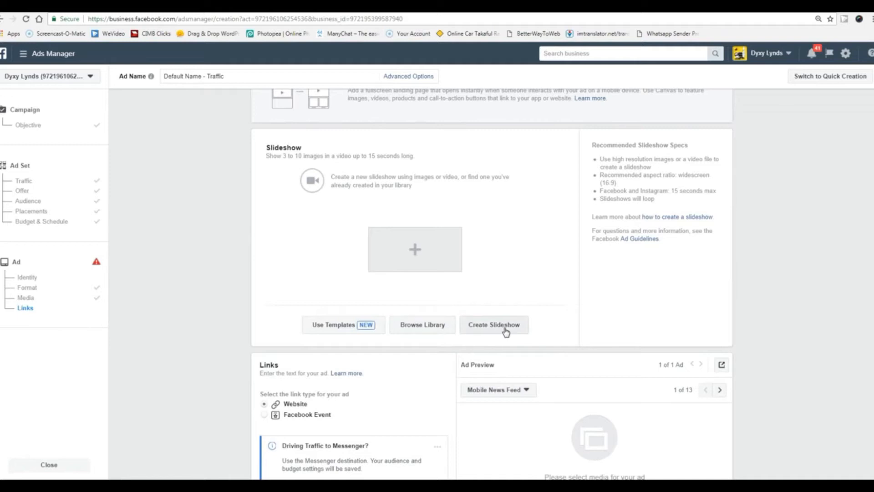
pyautogui.click(330, 326)
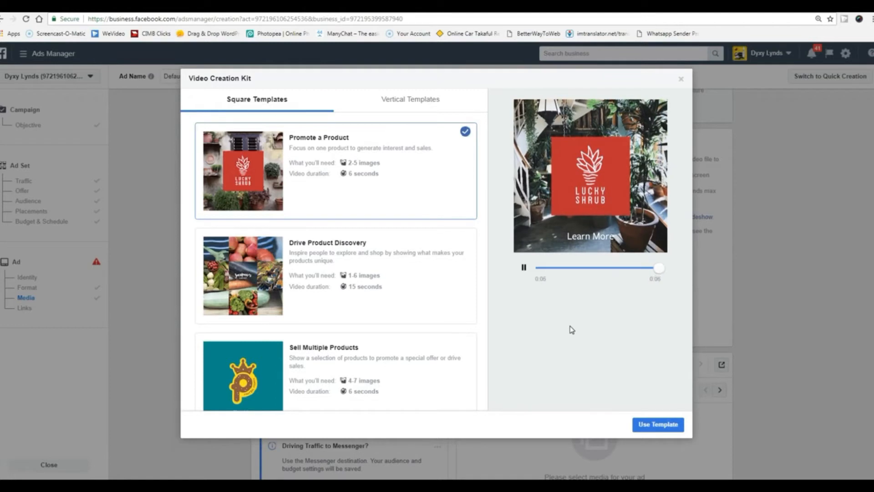
pyautogui.click(468, 245)
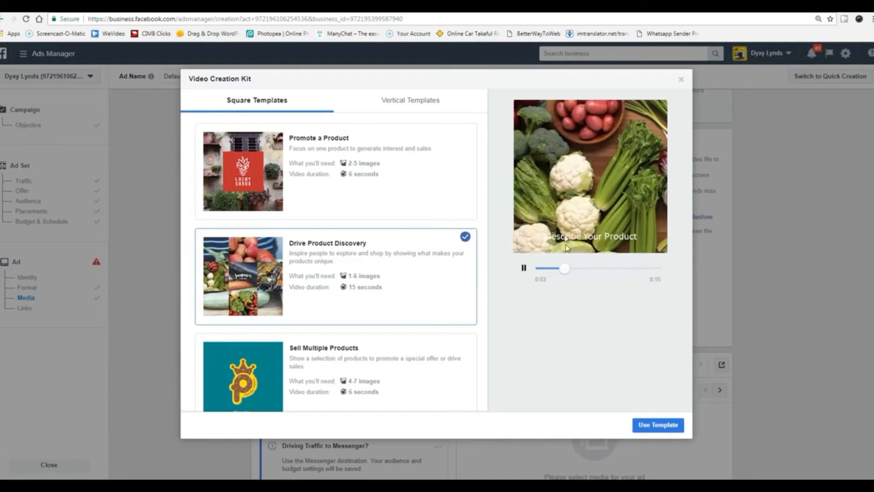
pyautogui.click(681, 80)
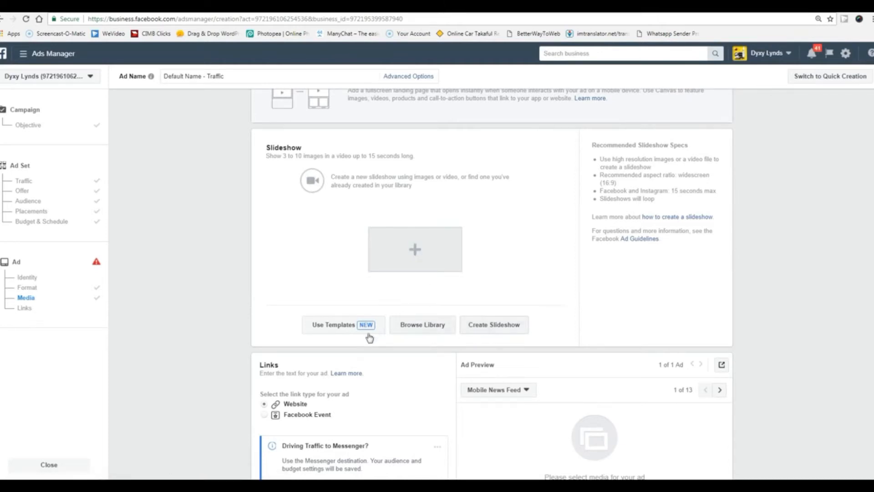
pyautogui.click(493, 324)
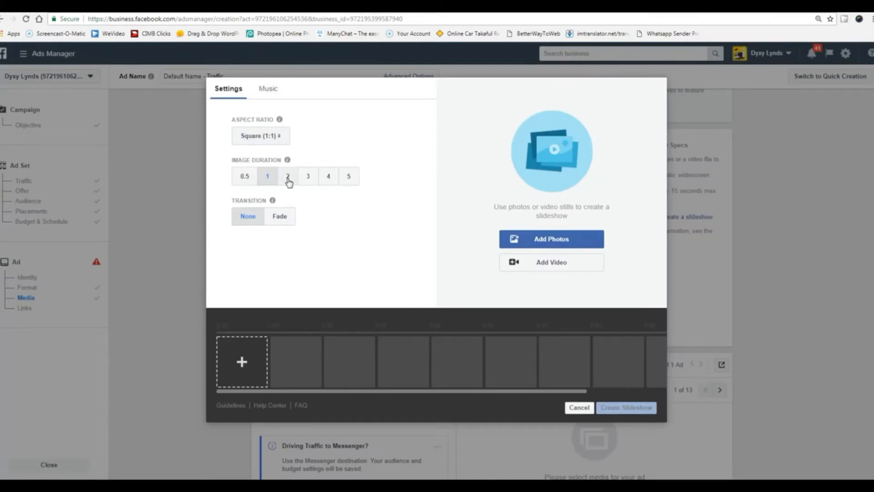
pyautogui.click(267, 177)
pyautogui.click(289, 177)
pyautogui.click(308, 179)
pyautogui.click(328, 177)
pyautogui.click(349, 177)
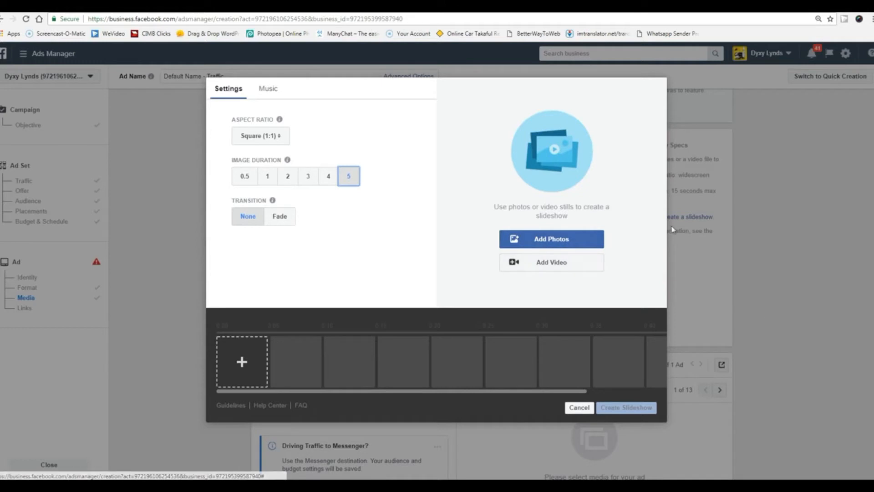
pyautogui.click(579, 407)
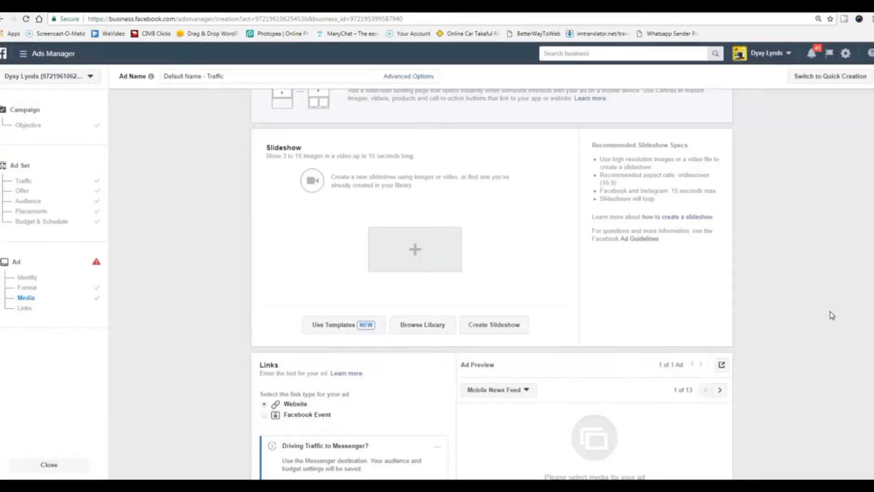
# Select the Collection format and review its templates, such as Sell Products: Grid Layout.
pyautogui.scroll(5, 840, 310)
pyautogui.scroll(1, 841, 309)
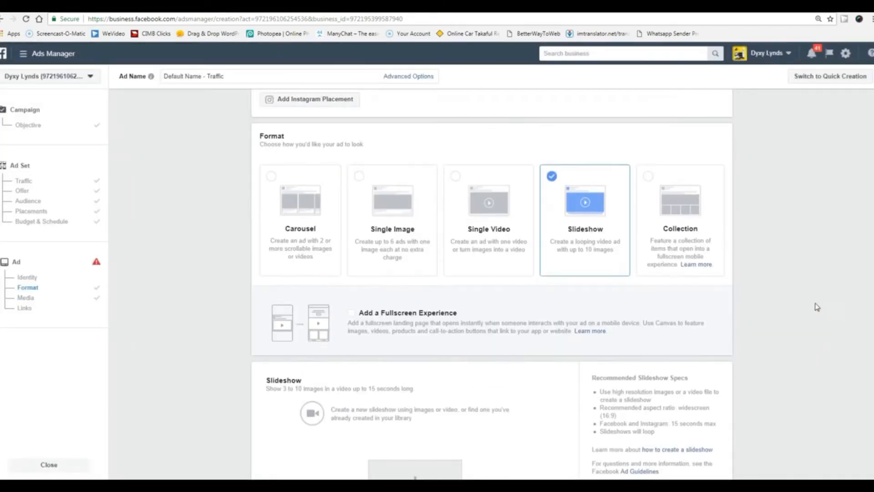
pyautogui.click(650, 179)
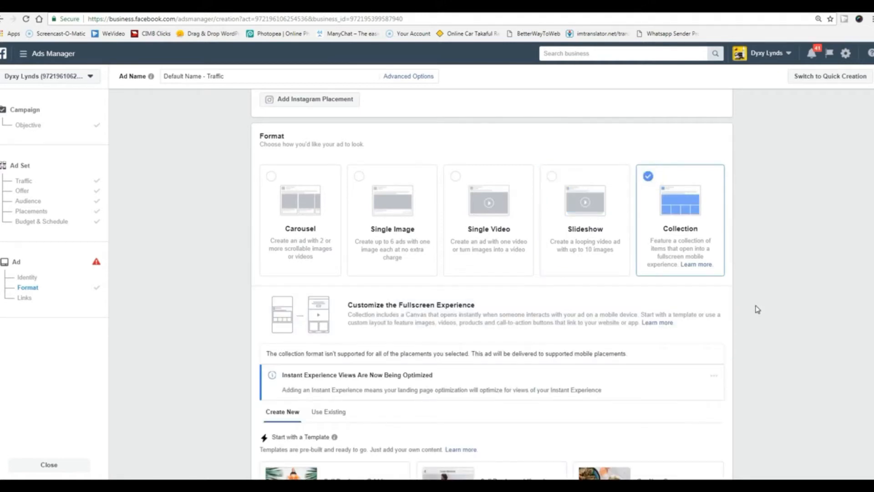
pyautogui.scroll(-7, 757, 309)
pyautogui.scroll(1, 757, 309)
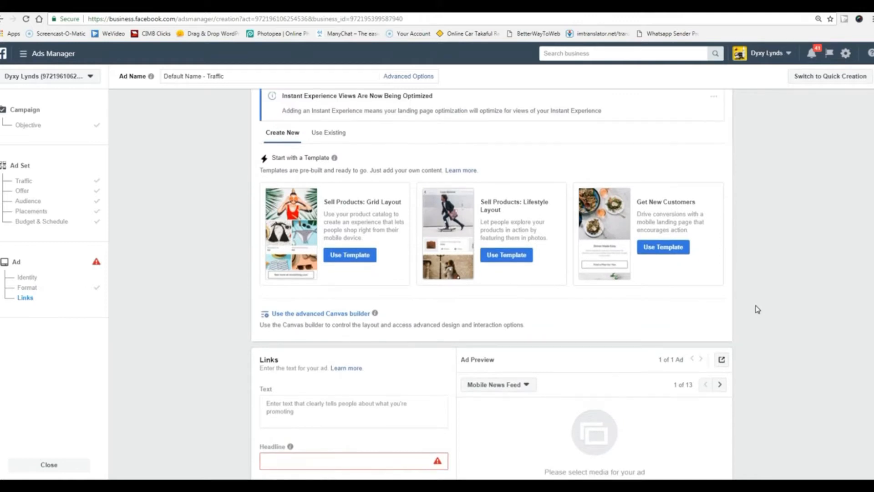
pyautogui.scroll(-3, 757, 309)
pyautogui.scroll(2, 758, 309)
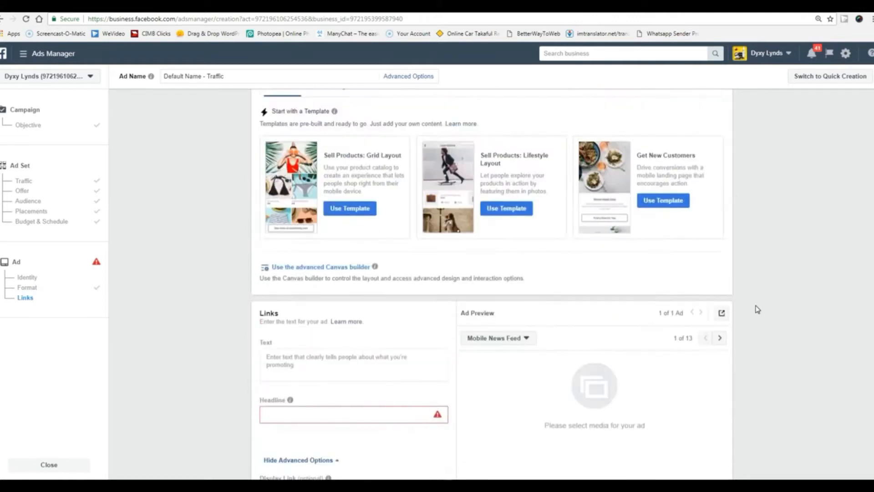
pyautogui.scroll(1, 757, 309)
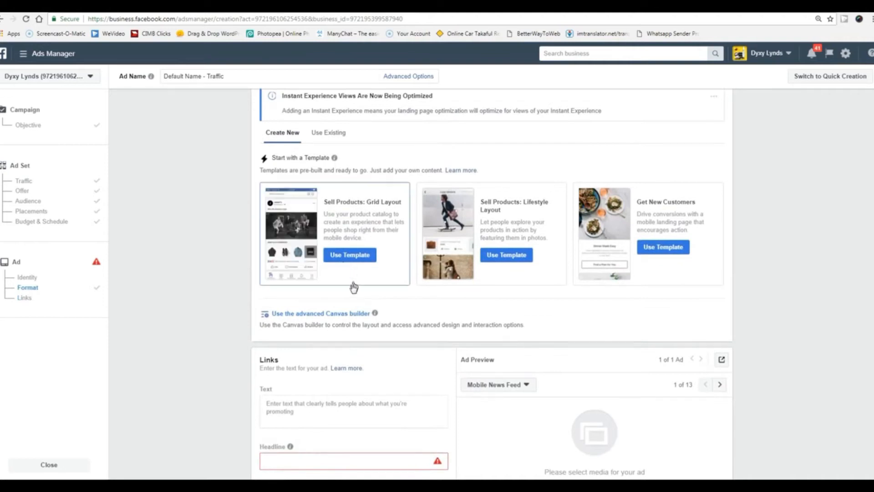
# Start from the Sell Products: Grid Layout template and look through its Facebook preview.
pyautogui.click(354, 256)
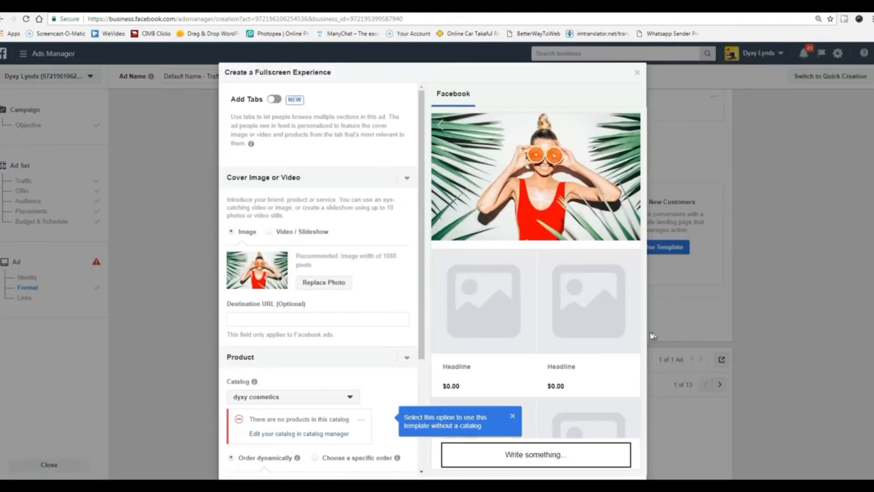
pyautogui.scroll(-3, 581, 337)
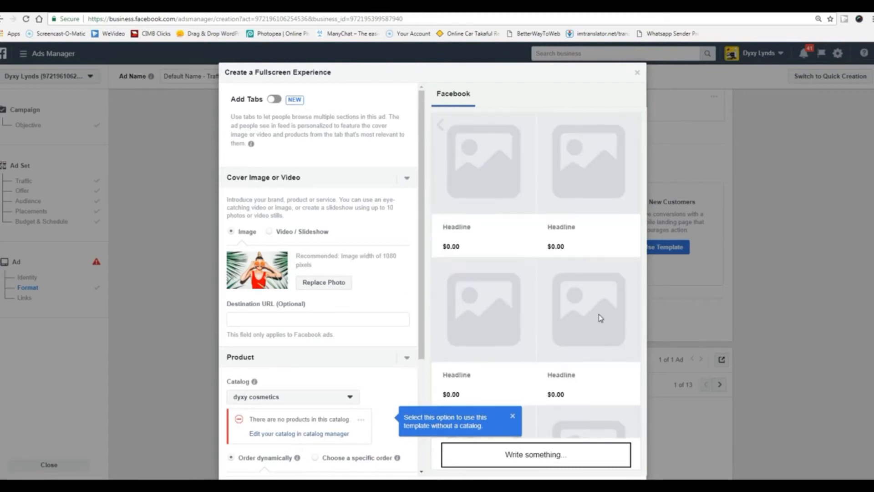
pyautogui.scroll(-1, 600, 319)
pyautogui.scroll(-3, 601, 319)
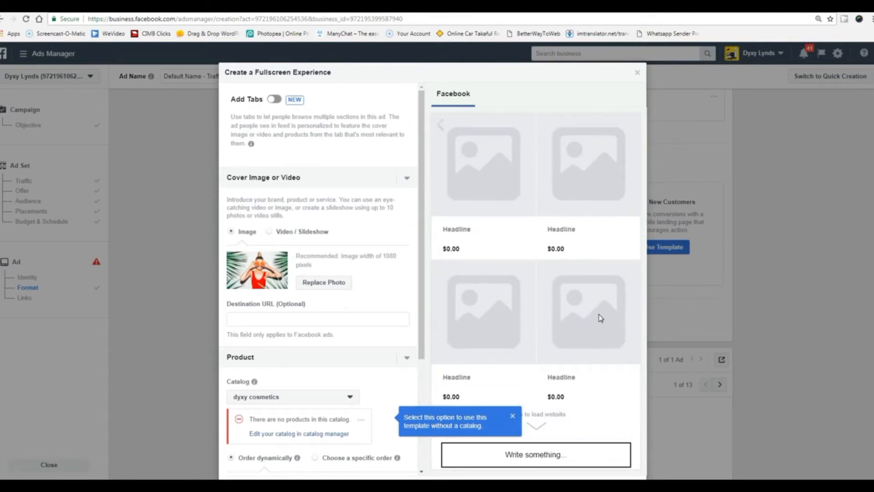
pyautogui.scroll(-1, 600, 319)
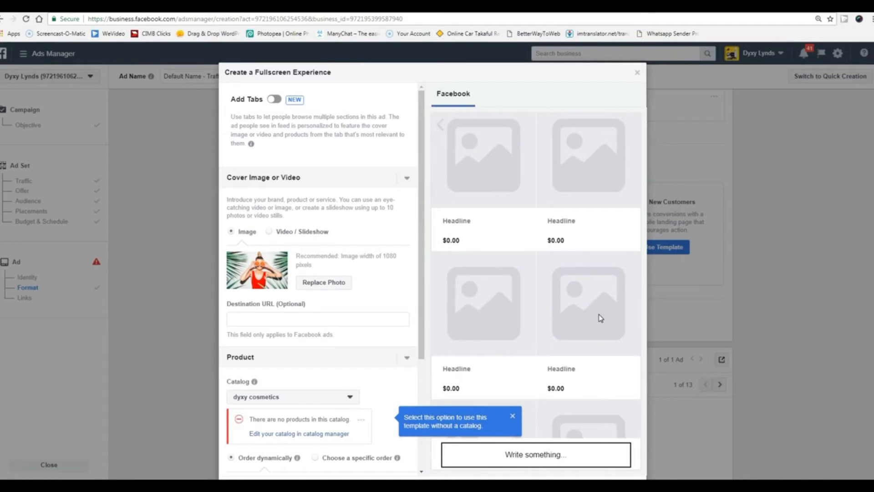
pyautogui.scroll(4, 600, 318)
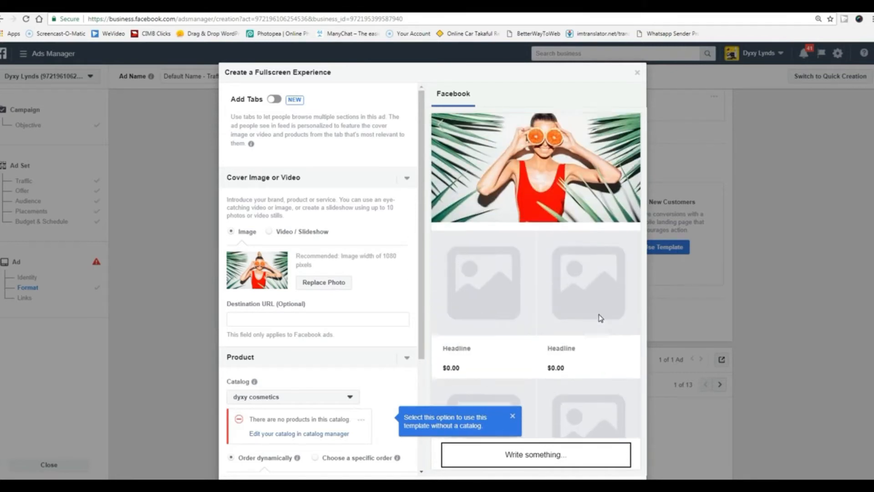
pyautogui.scroll(1, 601, 318)
pyautogui.scroll(-5, 600, 318)
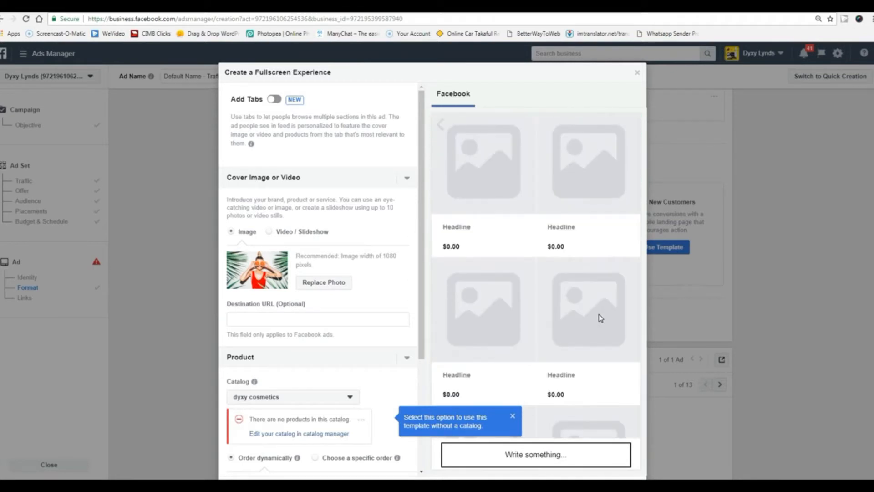
# Dismiss the no-catalog tip and turn on tabs for the fullscreen experience.
pyautogui.click(513, 417)
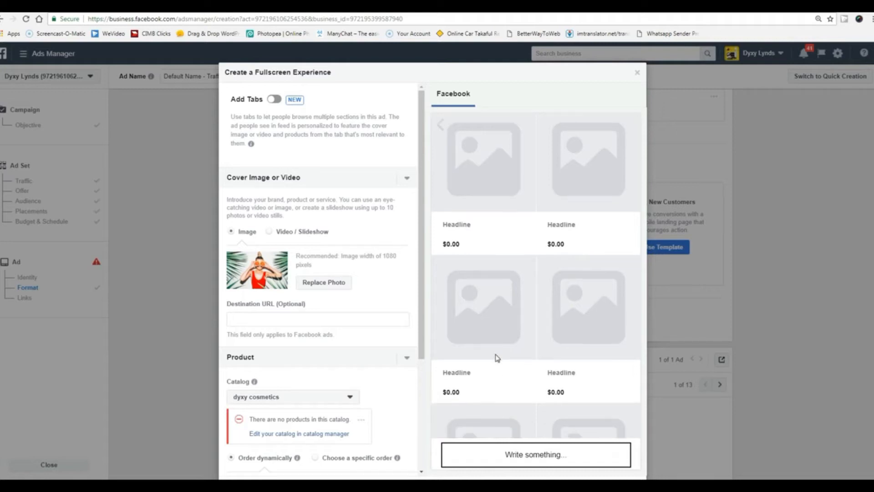
pyautogui.scroll(-1, 500, 355)
pyautogui.scroll(-3, 538, 264)
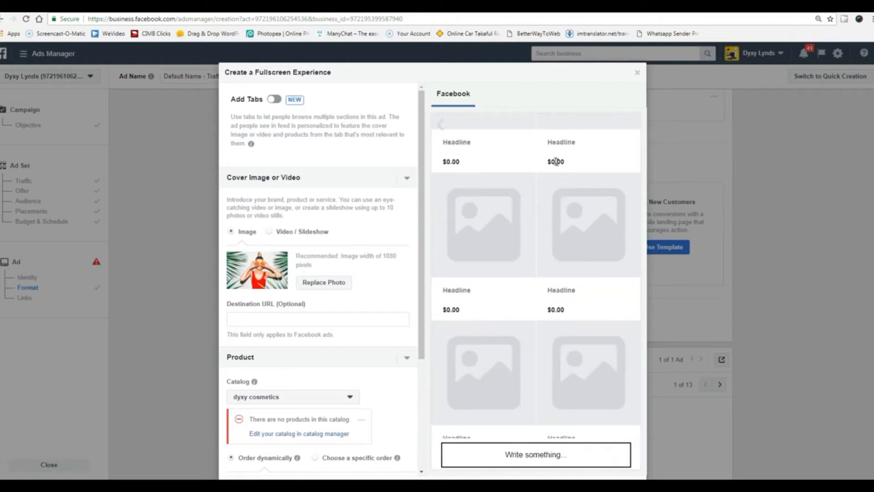
pyautogui.moveTo(549, 162); pyautogui.dragTo(565, 161)
pyautogui.scroll(-2, 511, 289)
pyautogui.scroll(3, 512, 289)
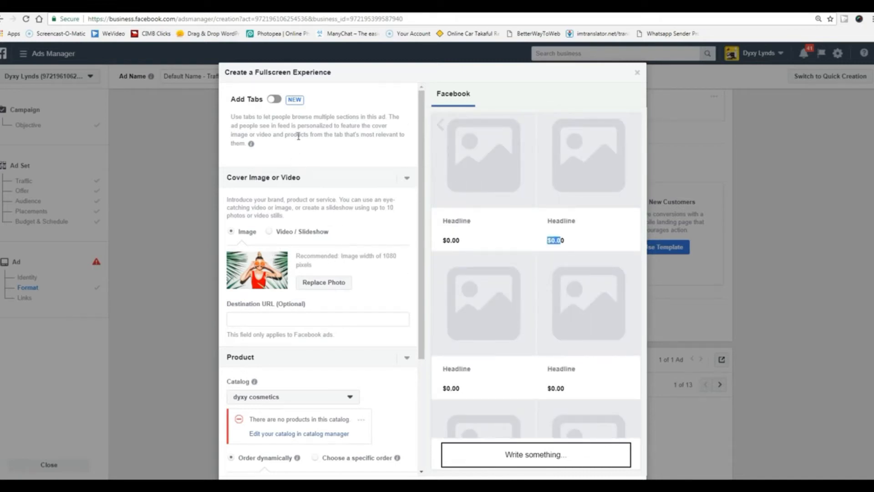
pyautogui.click(276, 100)
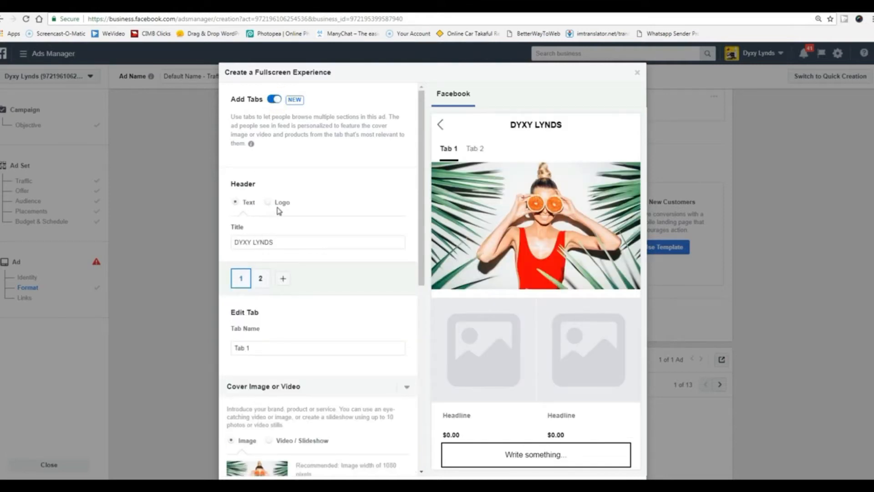
# Switch between tab 2 and Tab 1 and review Tab 1's settings and preview.
pyautogui.scroll(-1, 307, 286)
pyautogui.click(260, 232)
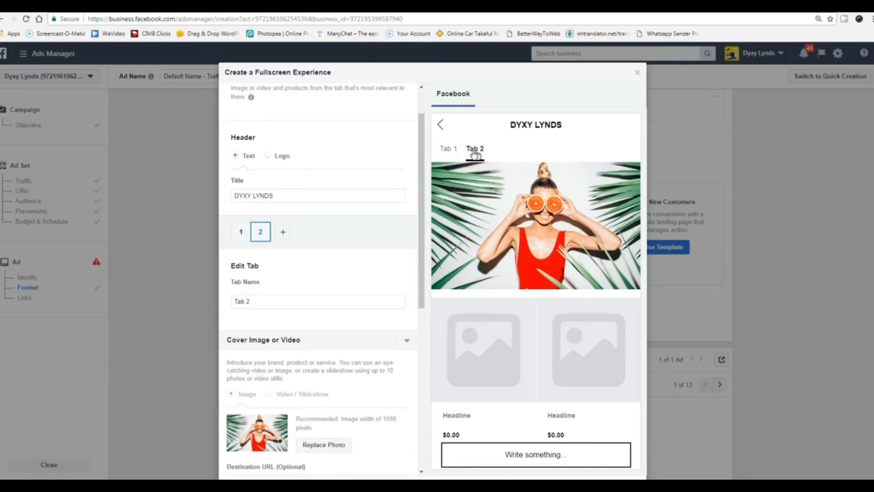
pyautogui.click(446, 150)
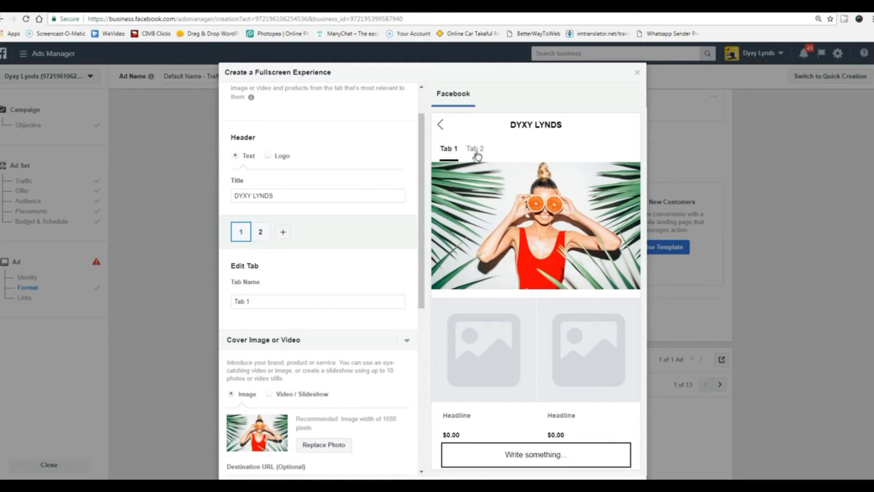
pyautogui.scroll(-3, 344, 282)
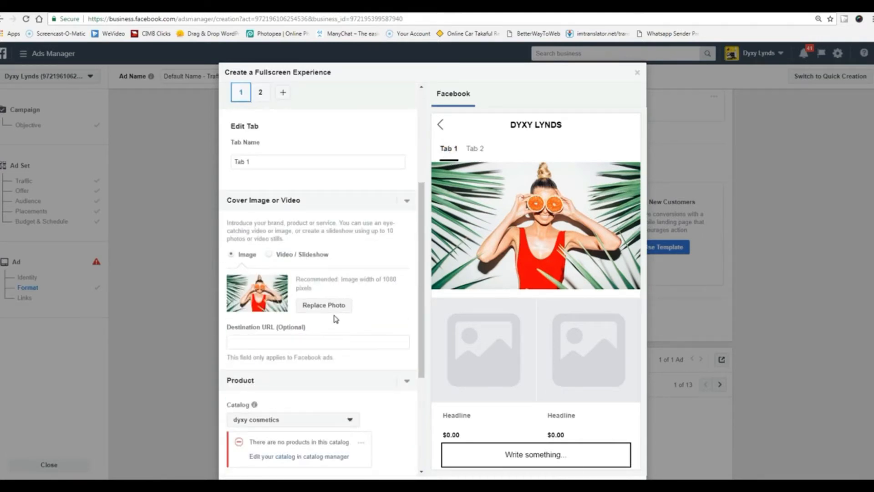
pyautogui.scroll(-4, 335, 319)
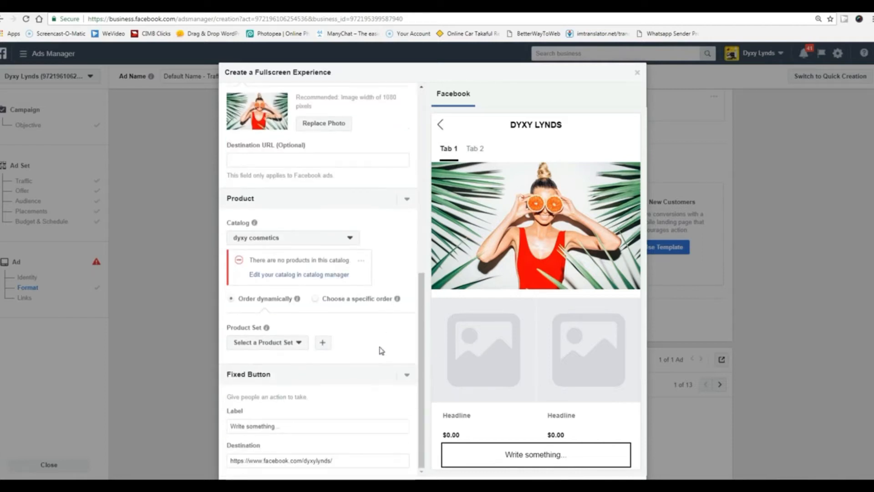
pyautogui.scroll(-4, 542, 360)
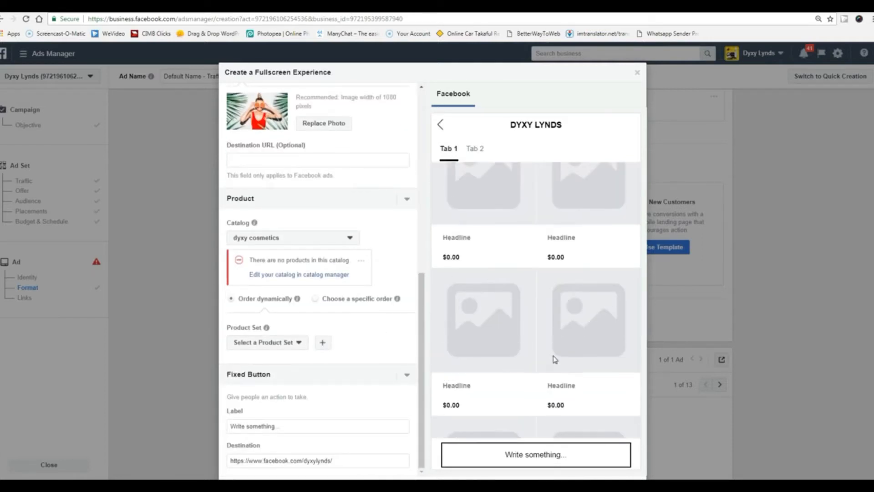
pyautogui.scroll(-1, 555, 359)
pyautogui.scroll(5, 555, 360)
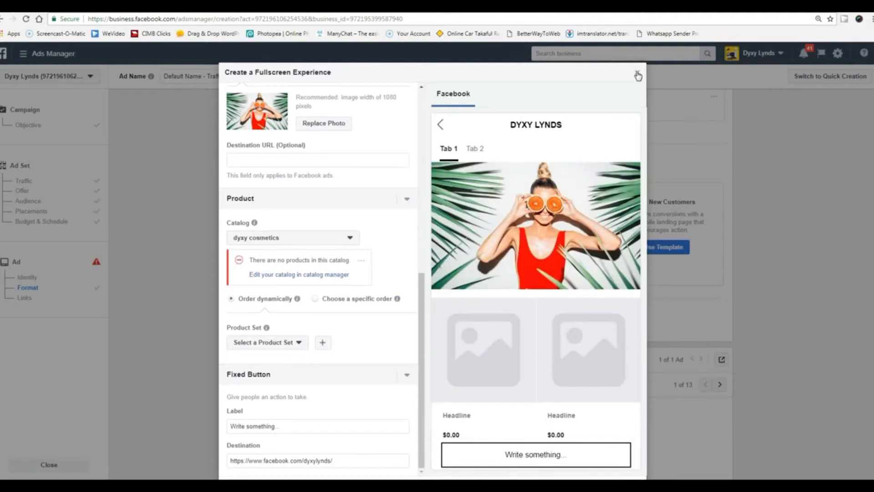
pyautogui.scroll(-5, 576, 252)
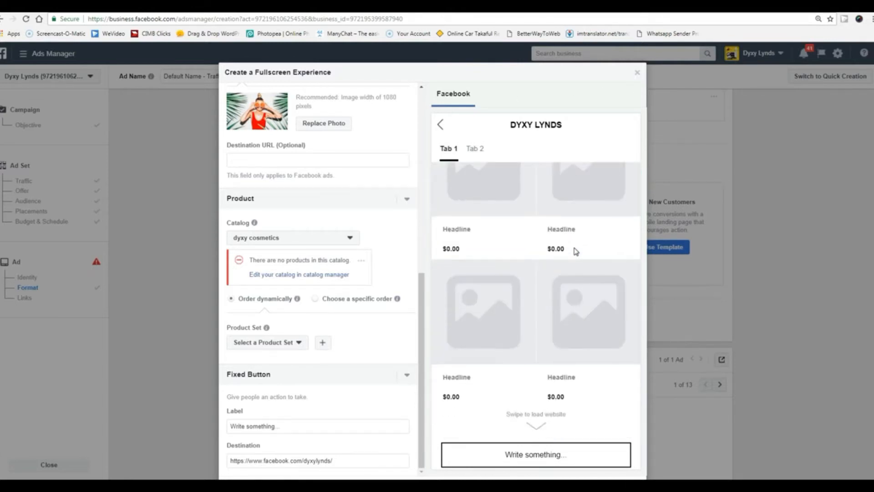
pyautogui.scroll(5, 576, 252)
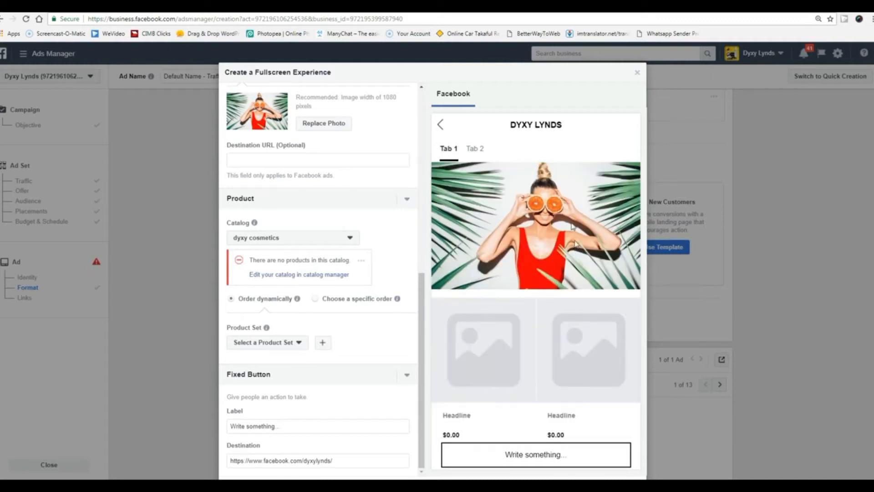
pyautogui.scroll(-5, 562, 253)
pyautogui.scroll(5, 562, 253)
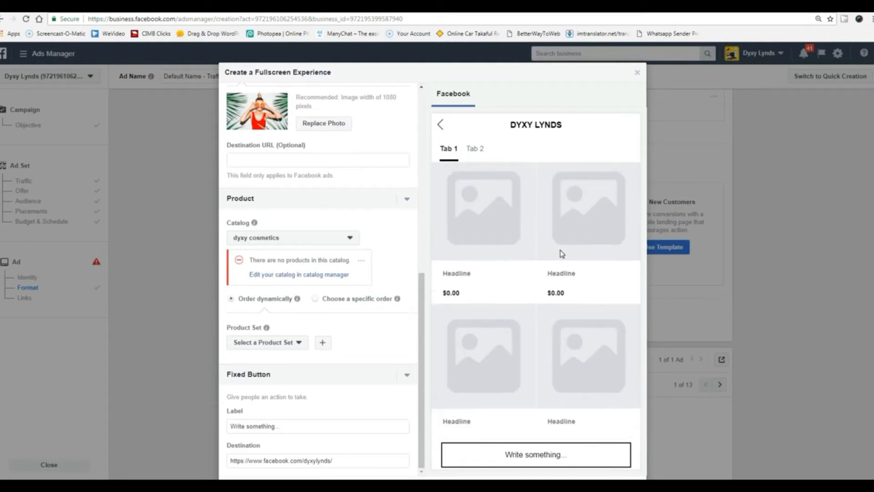
# Set the orange product photo as Tab 1's cover image.
pyautogui.click(328, 128)
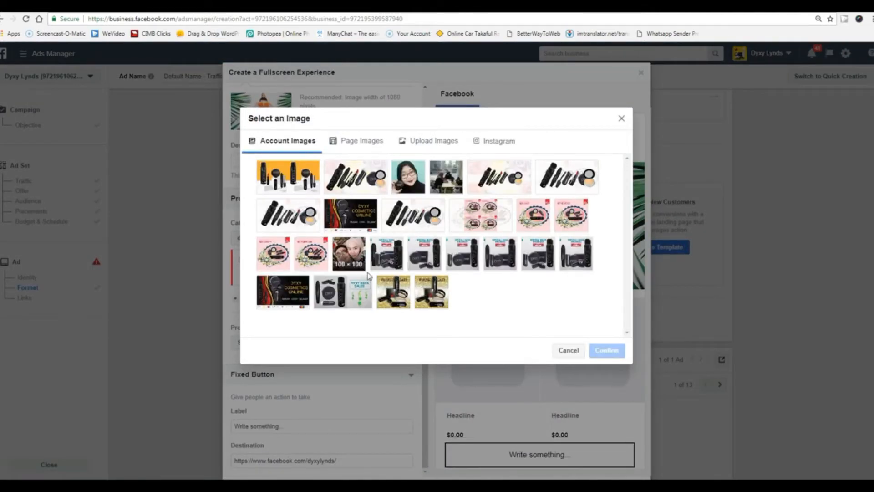
pyautogui.click(292, 177)
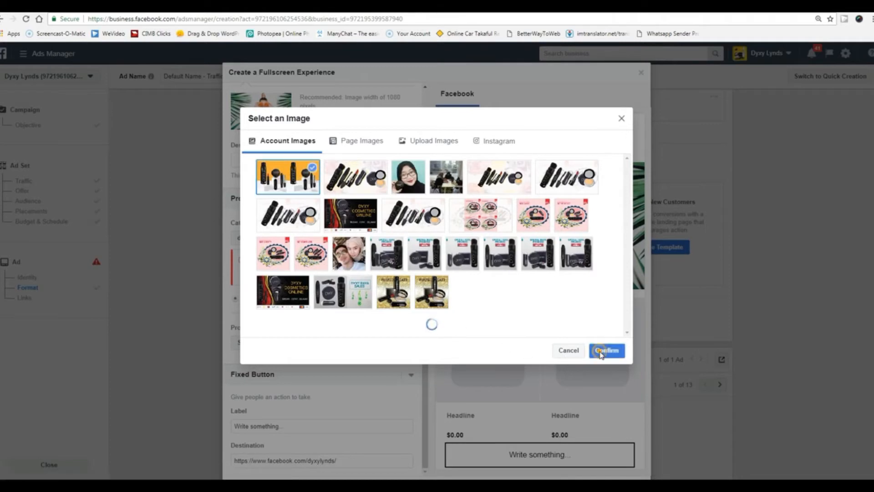
pyautogui.click(600, 353)
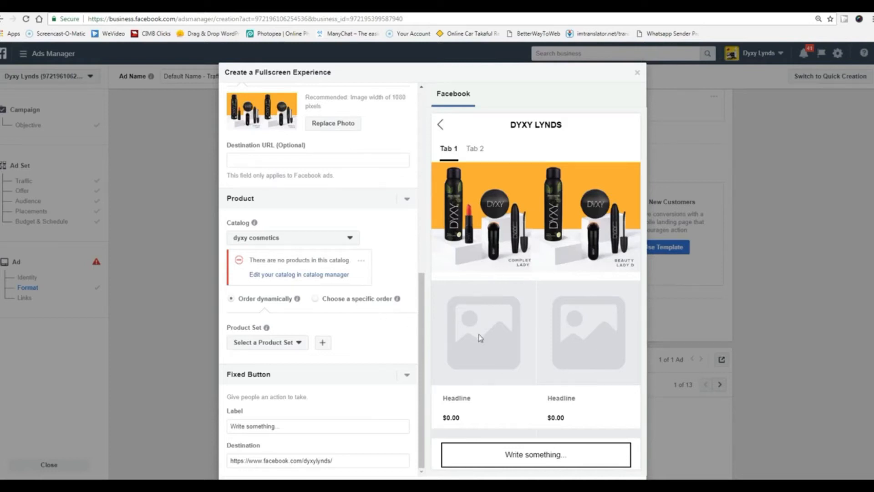
# Check the Product section's catalog warning and open the dyxy cosmetics catalog in catalog manager.
pyautogui.click(407, 199)
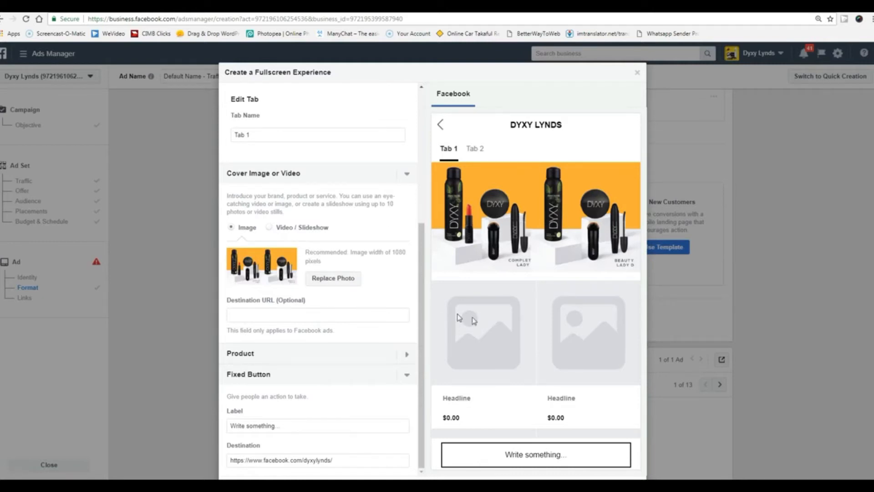
pyautogui.scroll(-5, 543, 324)
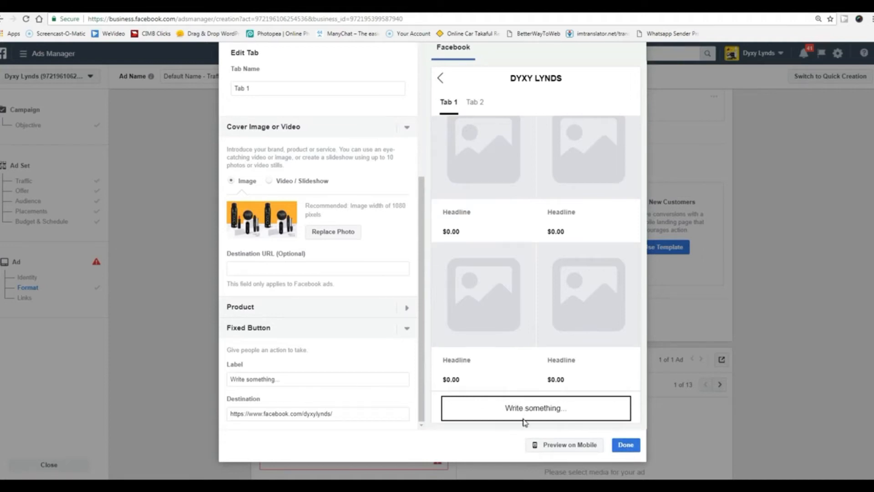
pyautogui.scroll(3, 563, 312)
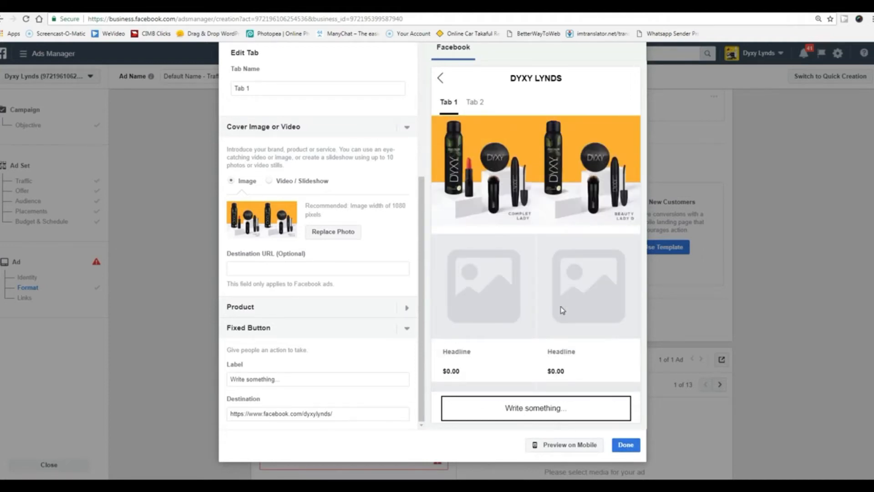
pyautogui.click(625, 446)
pyautogui.click(406, 309)
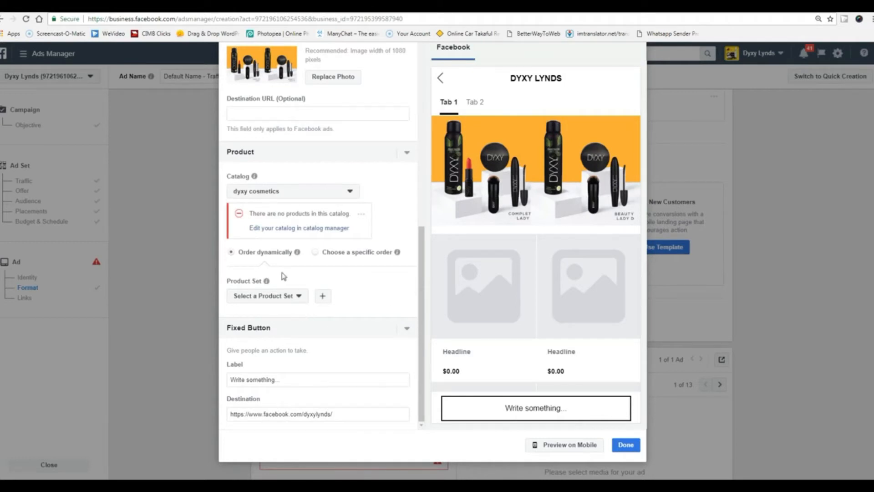
pyautogui.click(263, 230)
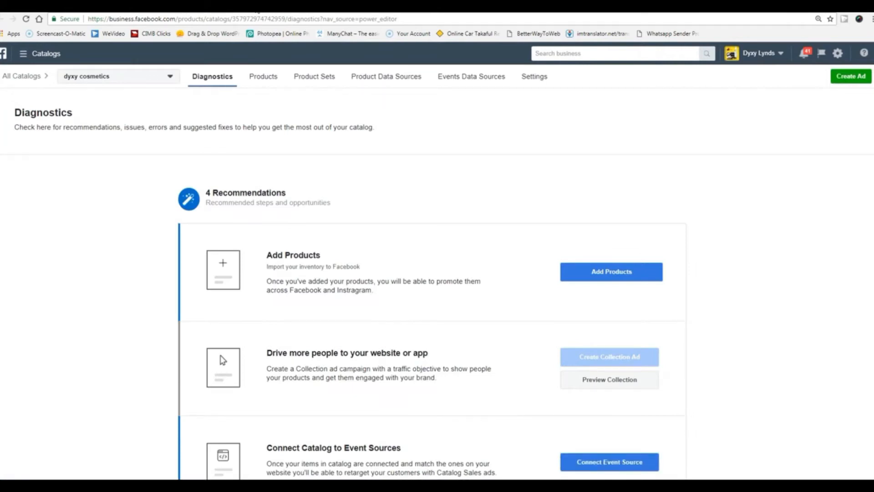
pyautogui.scroll(-6, 160, 298)
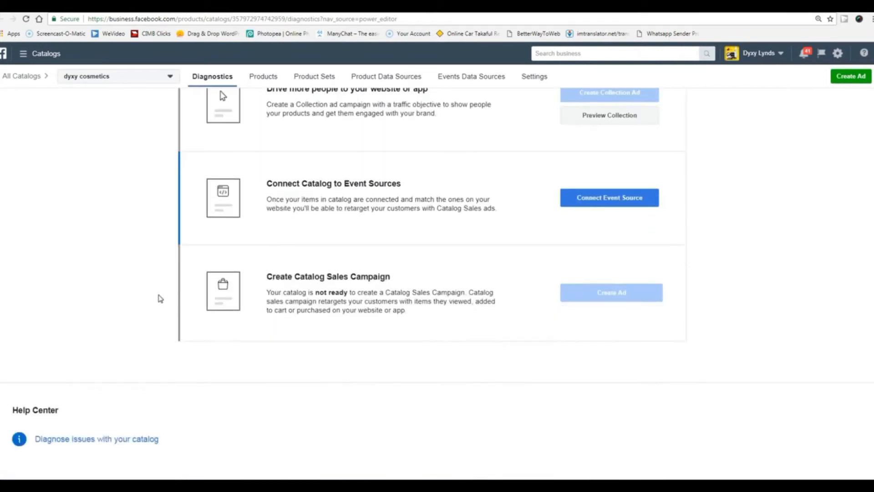
pyautogui.scroll(6, 161, 299)
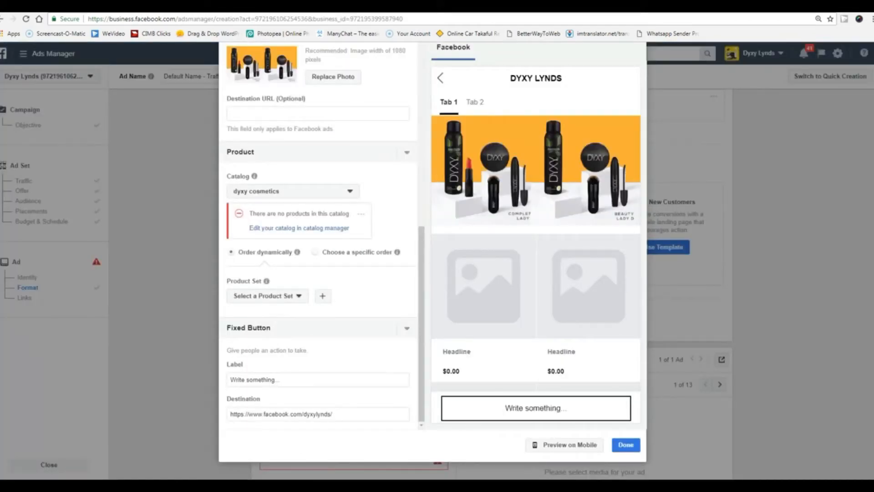
# Use the Products for DYXY LYNDS catalog and Store collection All Products set, showing 5 products.
pyautogui.click(347, 190)
pyautogui.moveTo(300, 250)
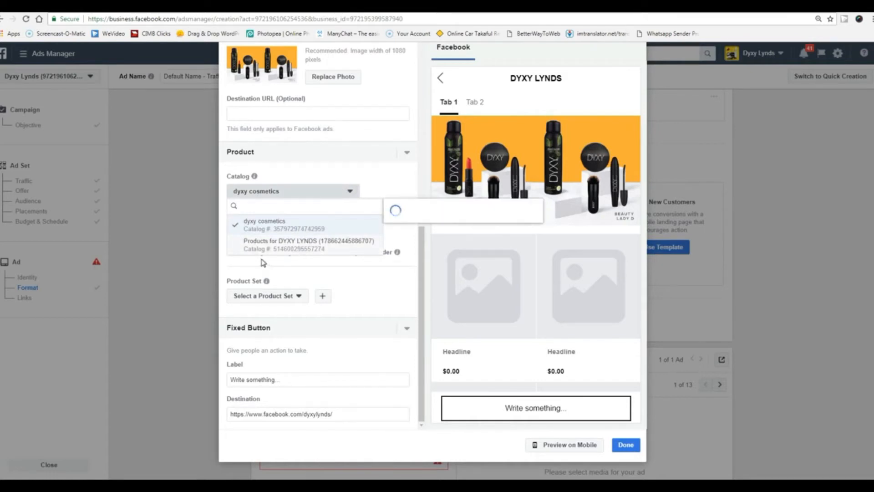
pyautogui.click(271, 244)
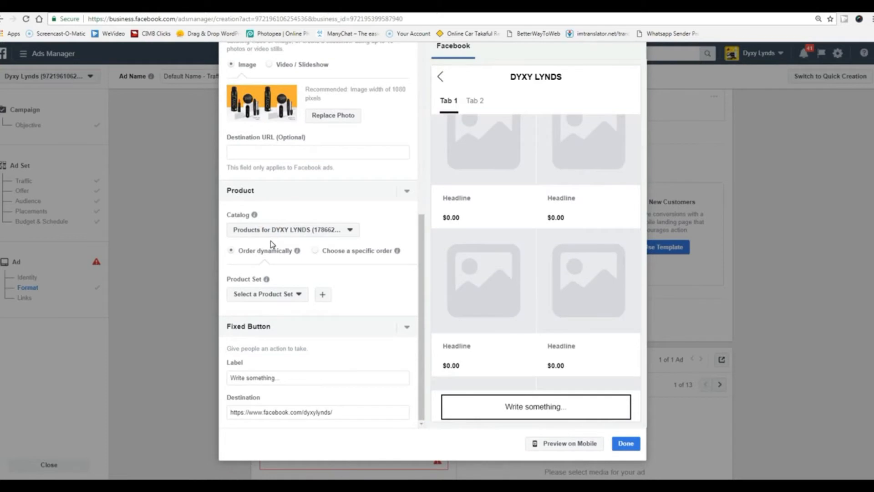
pyautogui.click(288, 294)
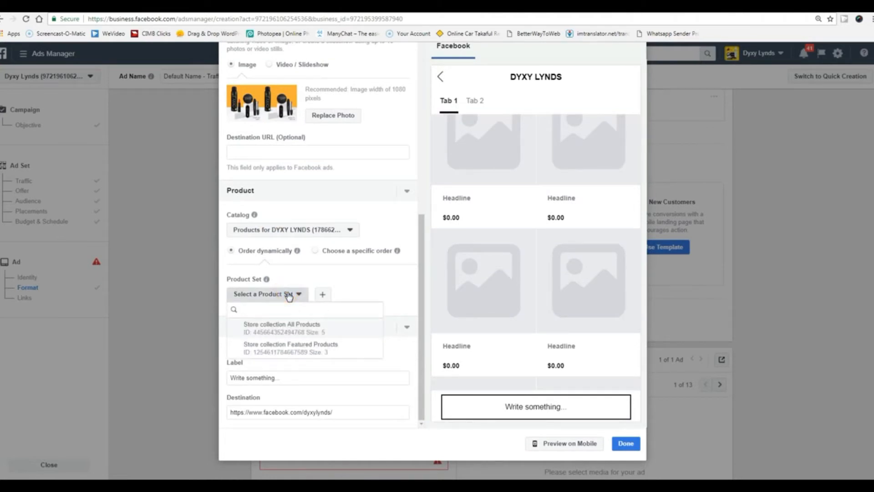
pyautogui.moveTo(296, 334)
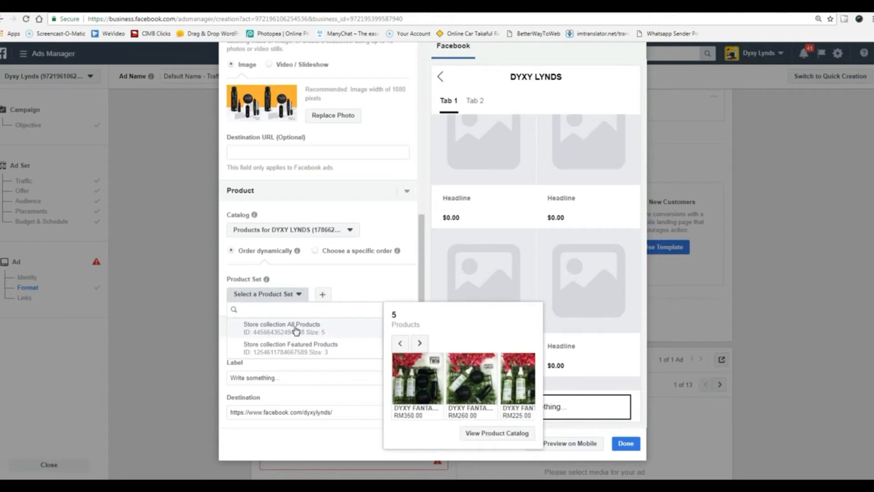
pyautogui.click(296, 326)
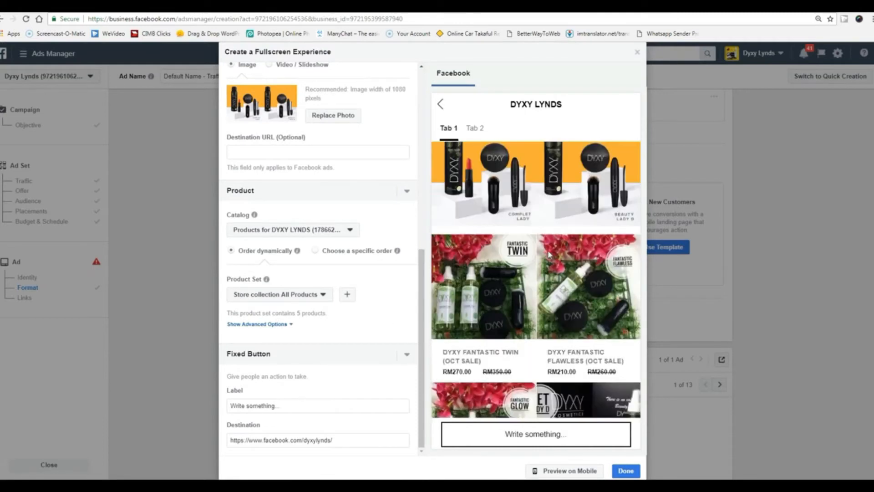
pyautogui.scroll(-1, 548, 253)
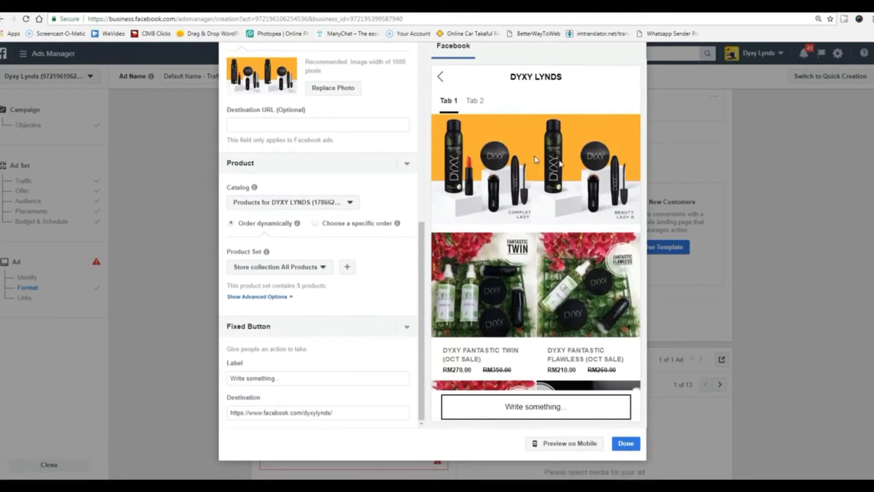
pyautogui.scroll(-4, 541, 277)
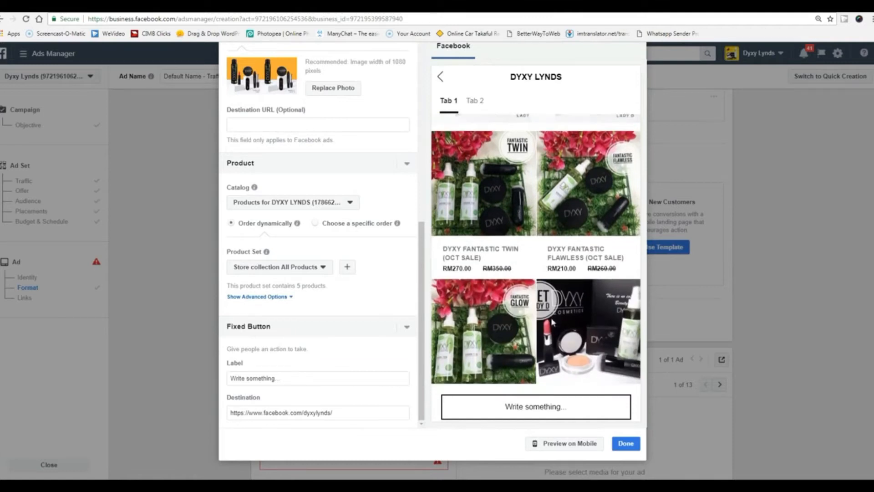
pyautogui.scroll(-3, 552, 322)
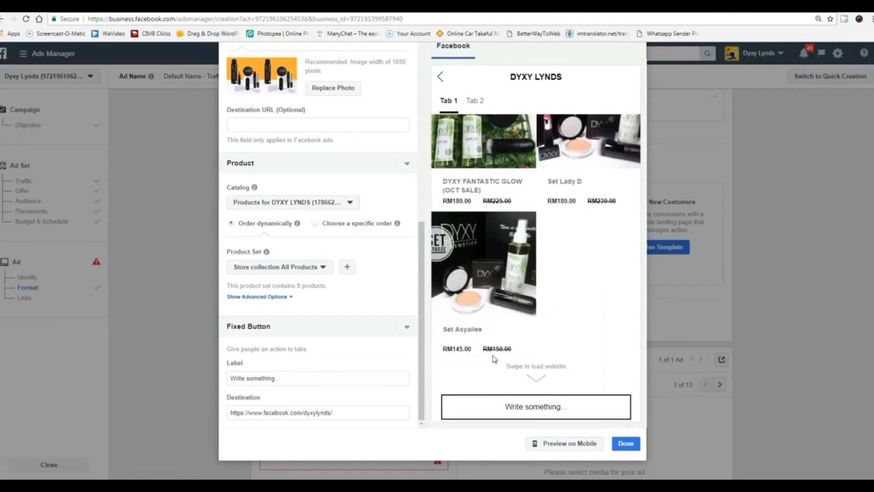
pyautogui.scroll(6, 530, 268)
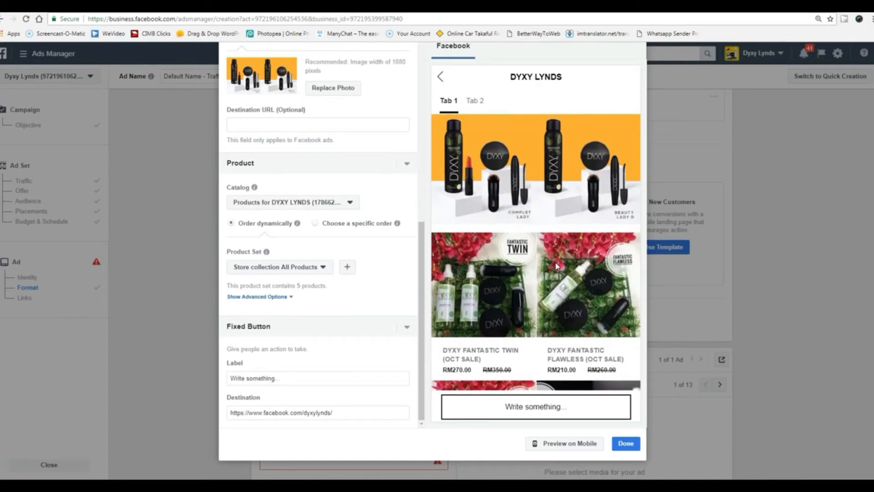
pyautogui.scroll(-3, 557, 266)
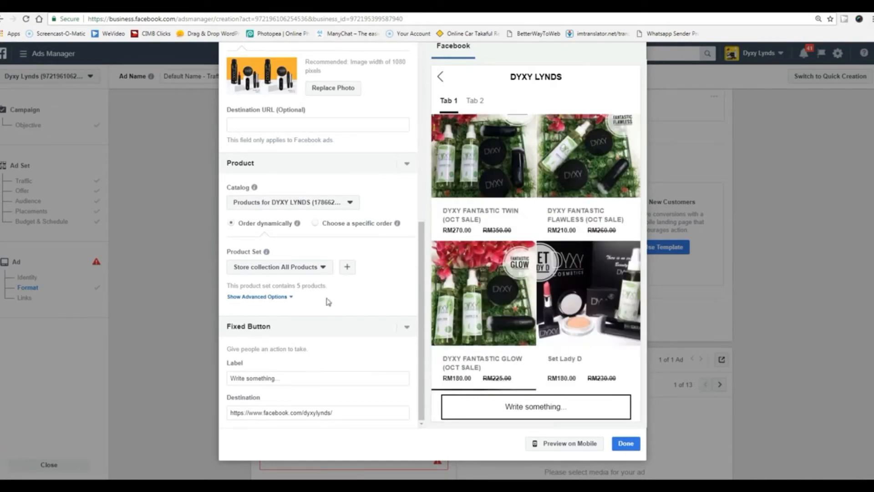
pyautogui.scroll(5, 530, 326)
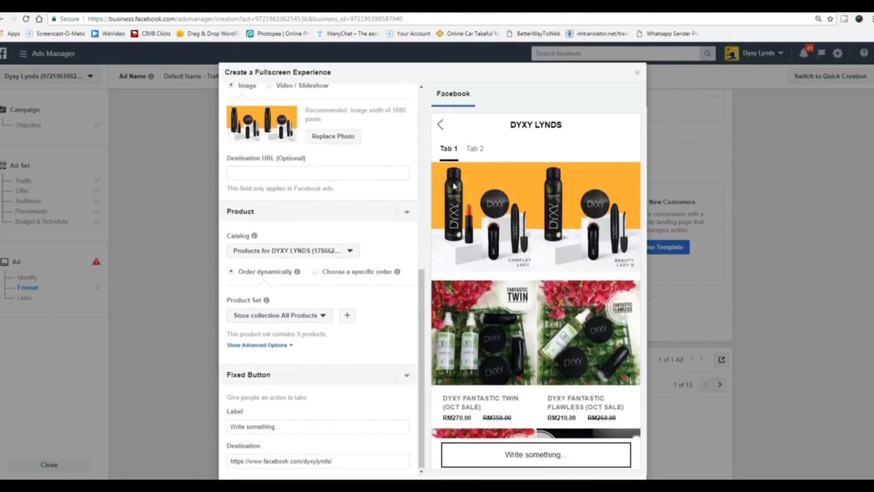
pyautogui.scroll(6, 339, 230)
# Replace the header title with 'Dyxy Cosmetics'.
pyautogui.scroll(2, 340, 230)
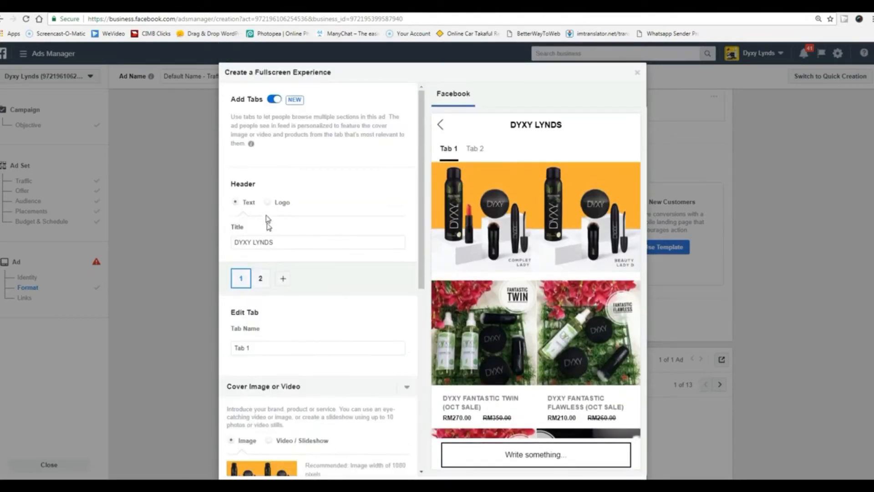
pyautogui.moveTo(566, 125); pyautogui.dragTo(512, 124)
pyautogui.moveTo(311, 242); pyautogui.dragTo(228, 241)
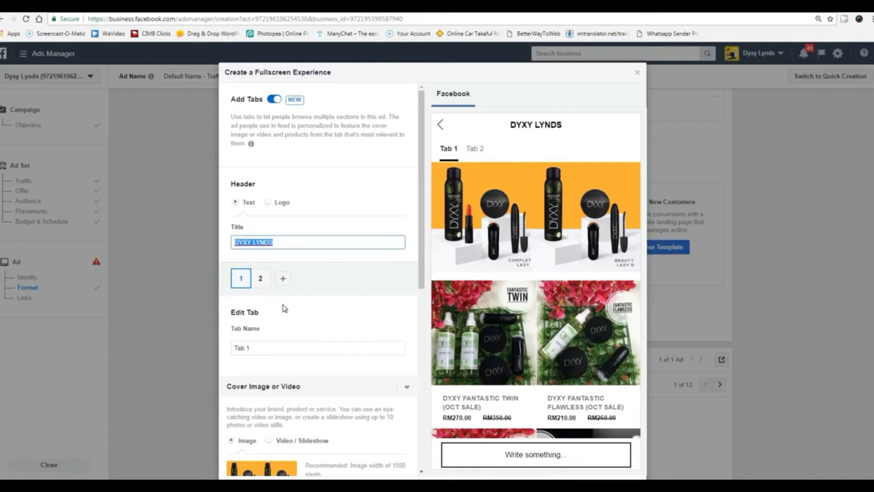
pyautogui.write('Dyxy Cosmetics')
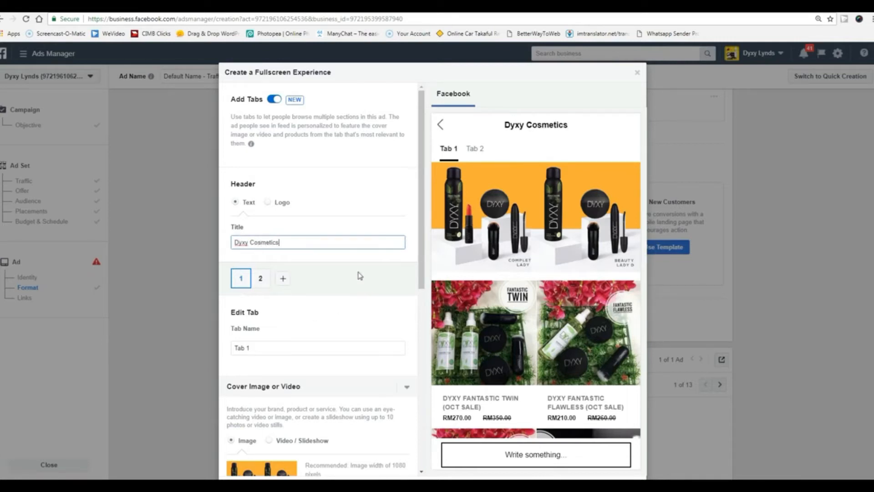
# Open Tab 2 for editing, with its still-empty product grid.
pyautogui.click(262, 279)
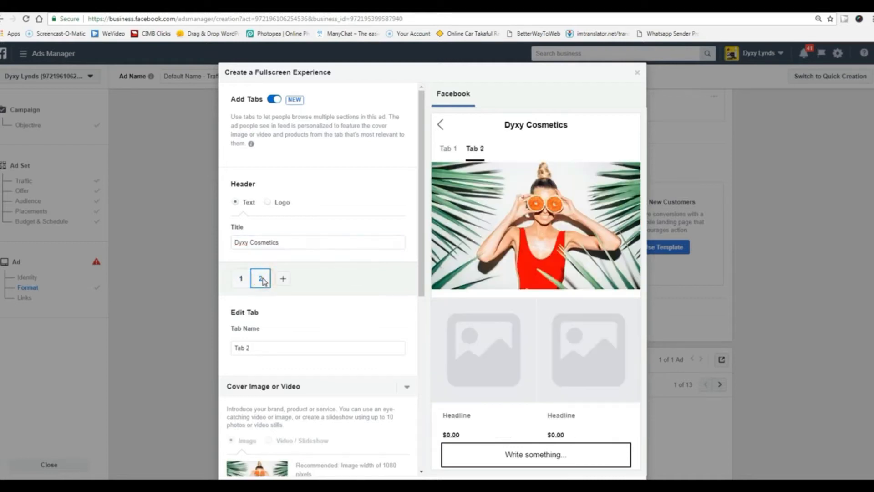
pyautogui.click(241, 279)
pyautogui.click(263, 280)
pyautogui.scroll(-3, 316, 299)
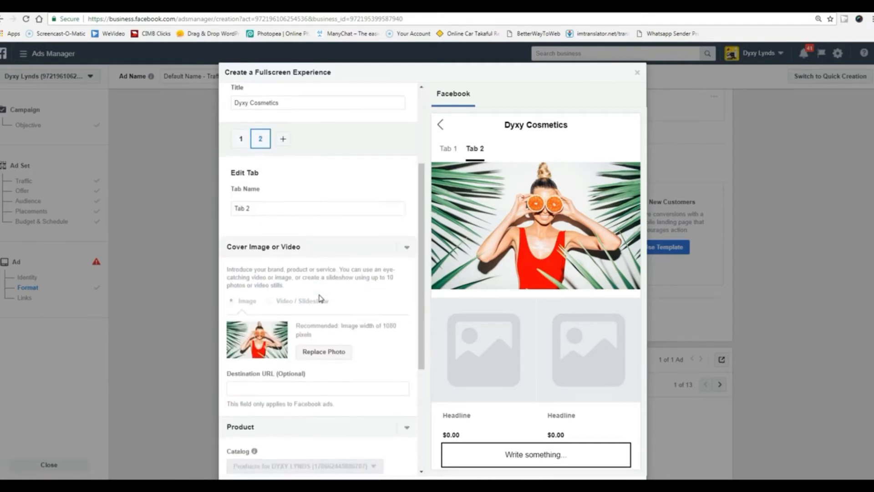
# Set the second account image as Tab 2's cover image.
pyautogui.scroll(-2, 319, 298)
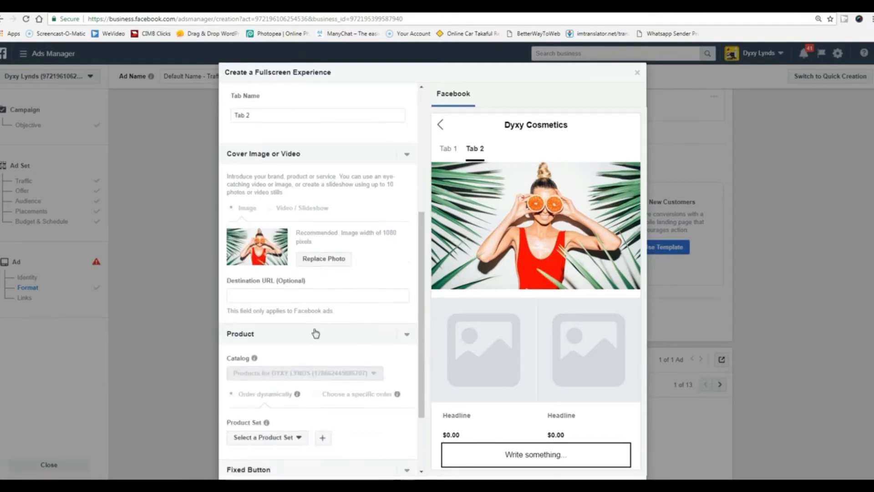
pyautogui.click(328, 259)
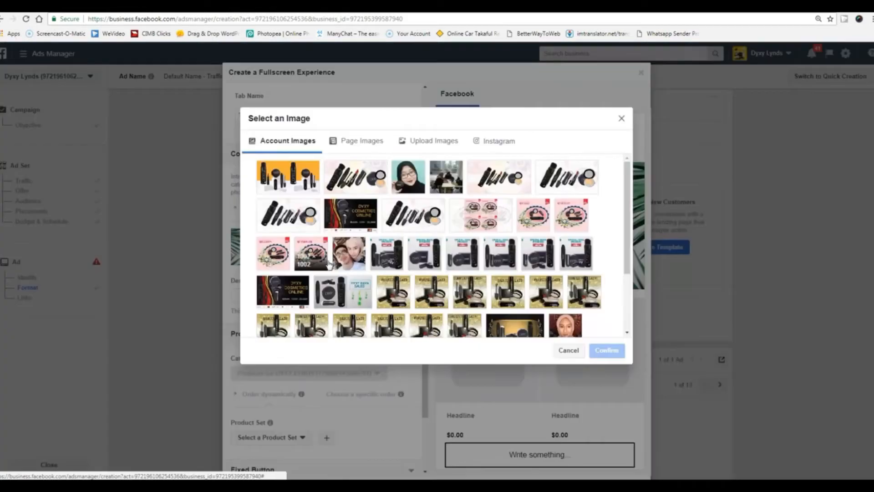
pyautogui.click(355, 184)
pyautogui.click(606, 351)
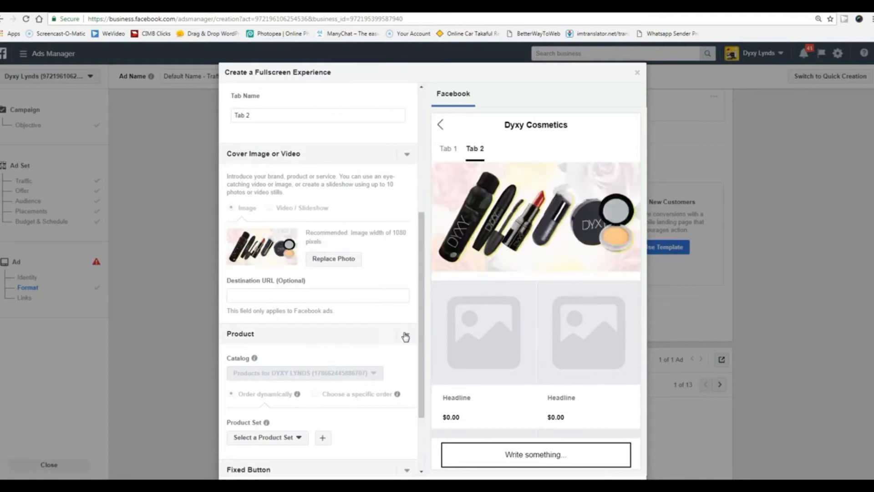
# Give Tab 2 the Store collection Featured Products set instead of All Products.
pyautogui.scroll(-2, 405, 336)
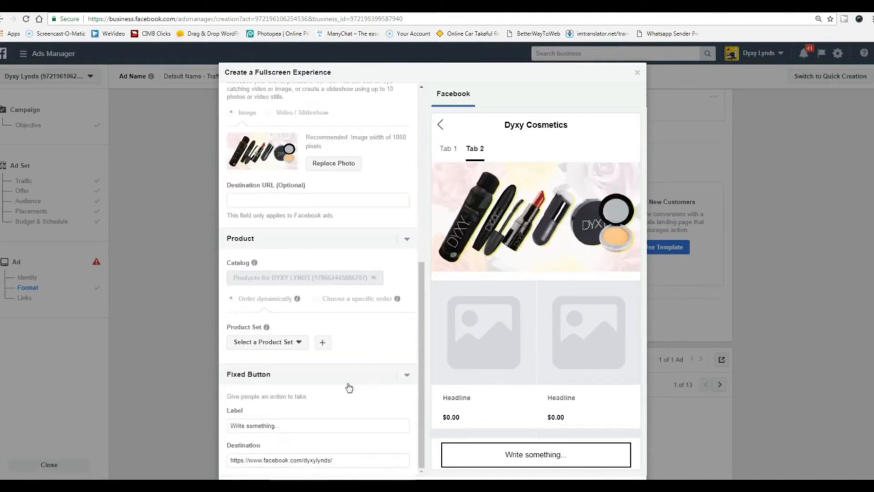
pyautogui.click(290, 342)
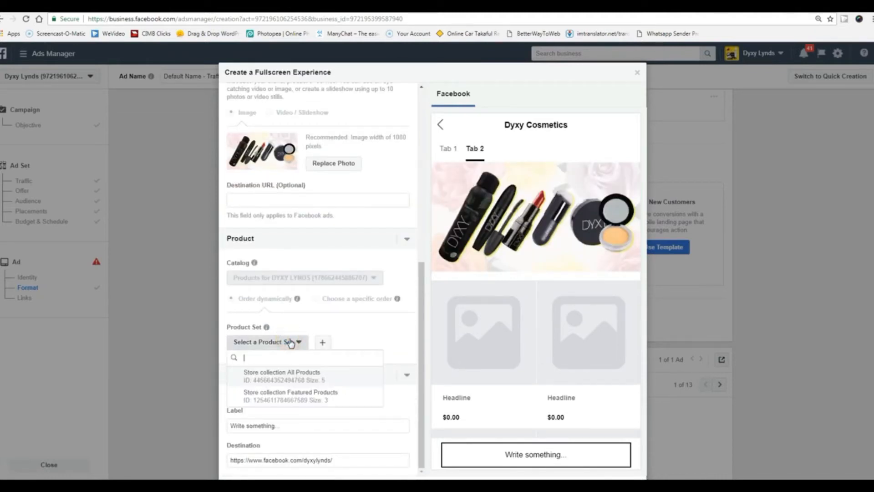
pyautogui.click(284, 374)
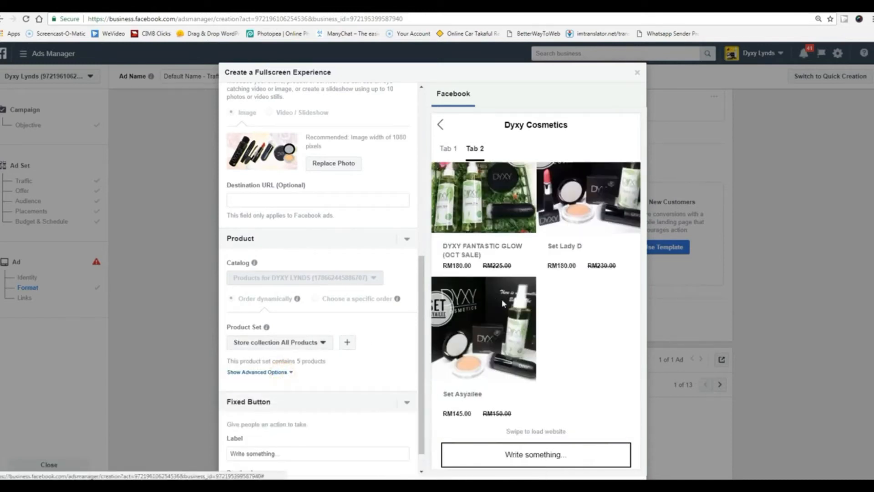
pyautogui.click(314, 342)
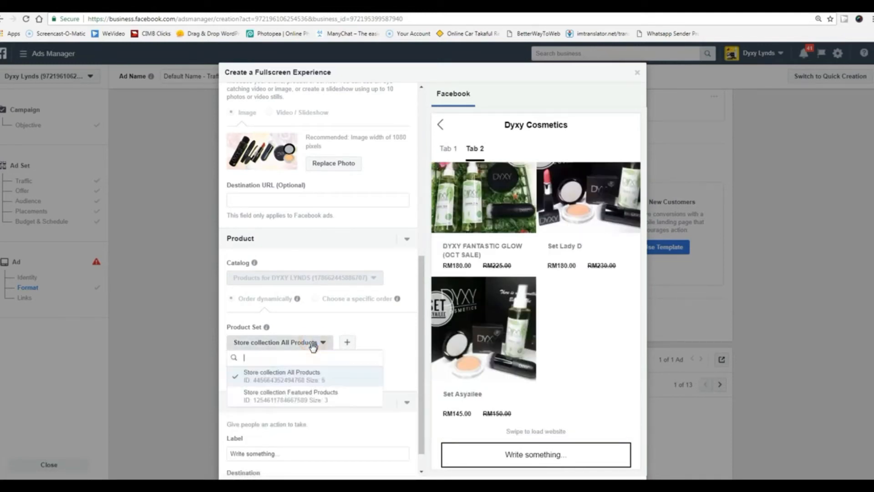
pyautogui.click(279, 400)
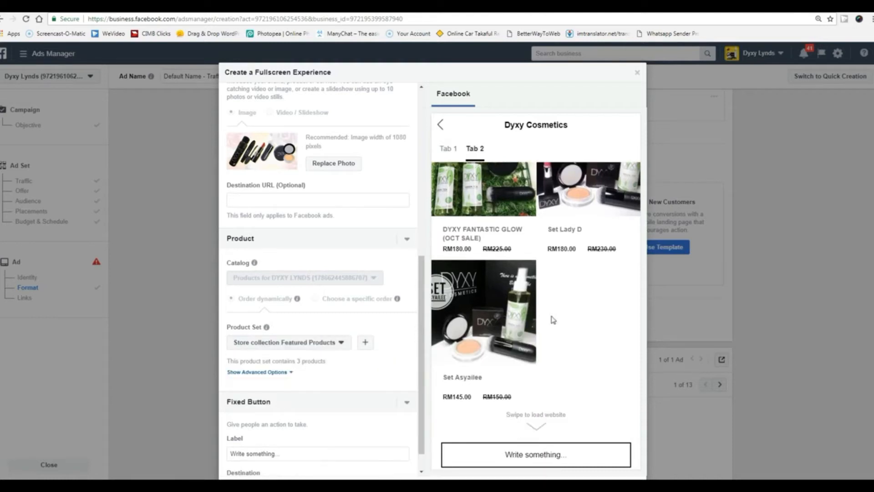
pyautogui.scroll(-5, 558, 315)
pyautogui.scroll(-2, 388, 373)
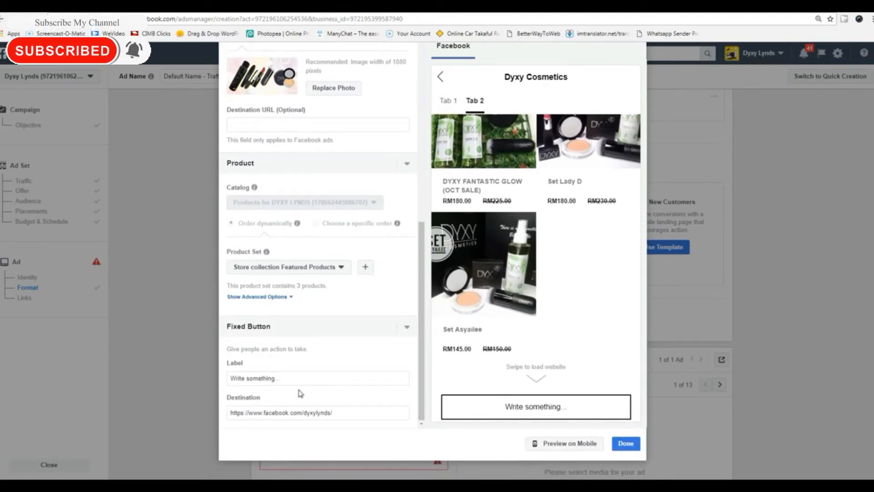
# Change the fixed button's label to 'Dyxy best set produk'.
pyautogui.click(278, 378)
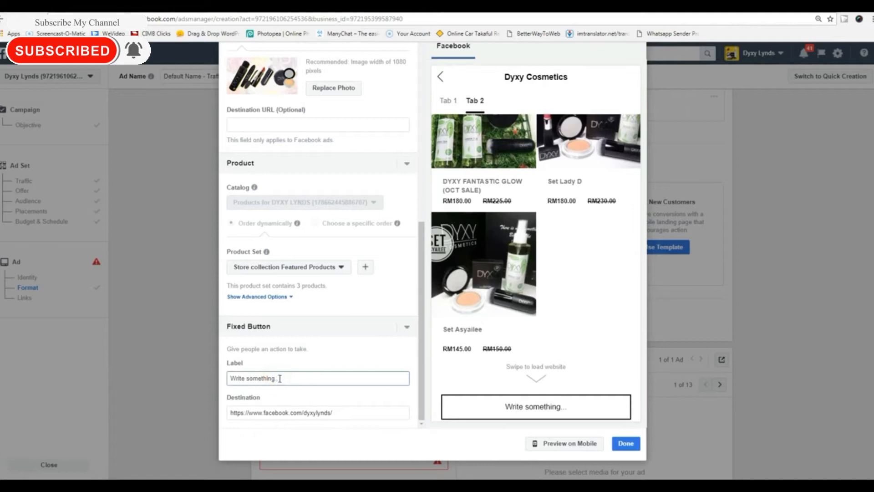
pyautogui.moveTo(279, 378); pyautogui.dragTo(227, 380)
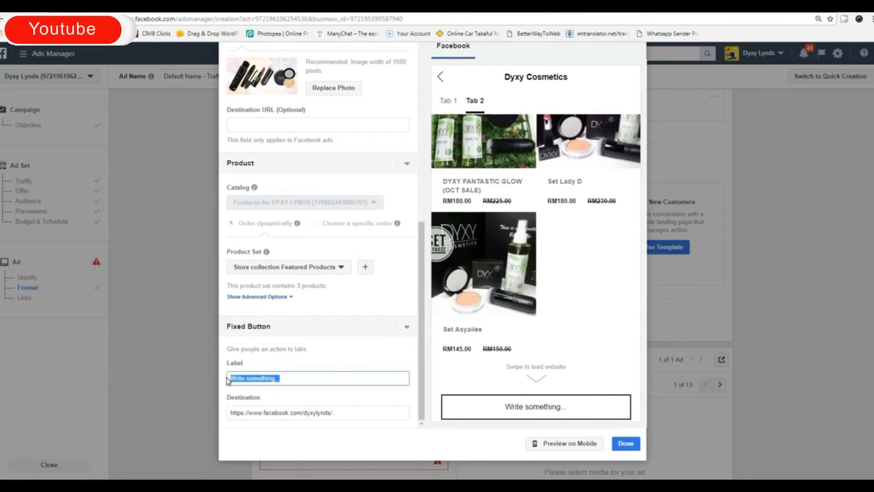
pyautogui.write('Dyxy ')
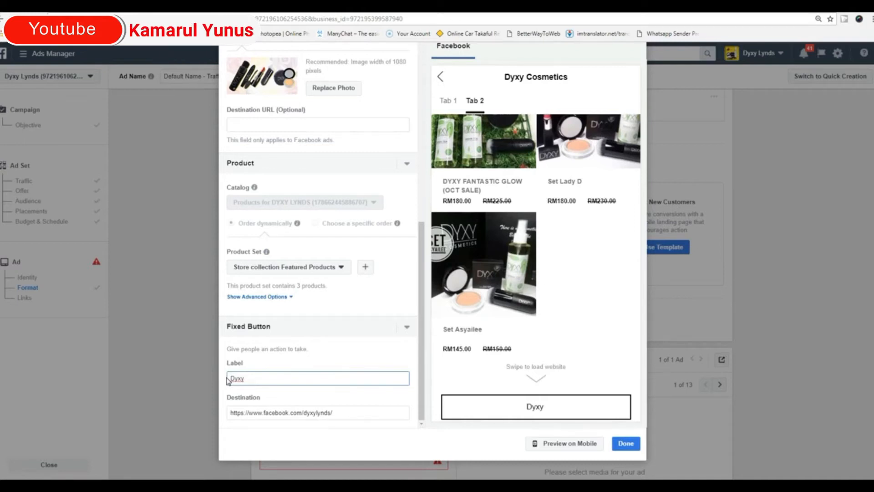
pyautogui.write('Set')
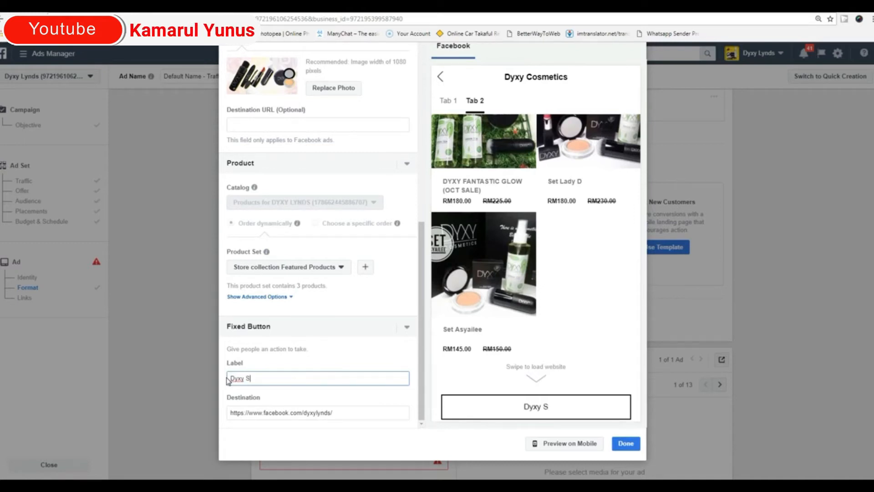
pyautogui.press('BackSpace')
pyautogui.press('BackSpace')
pyautogui.press('BackSpace')
pyautogui.write('best set po')
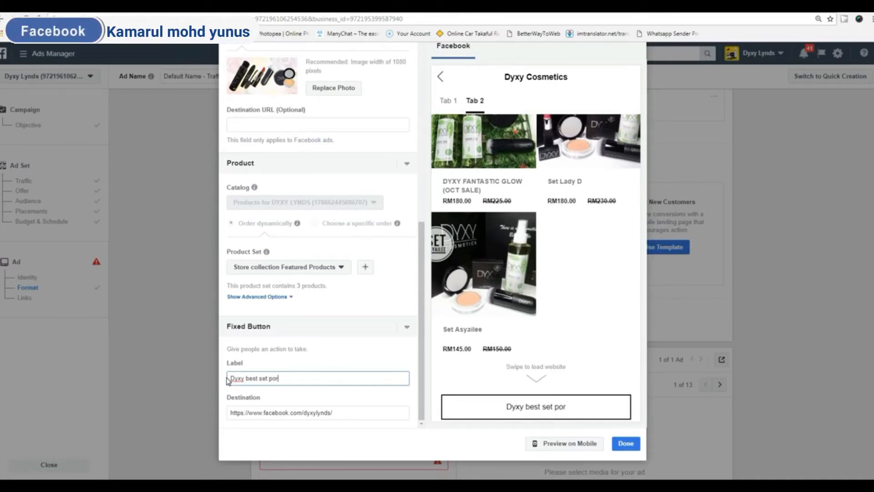
pyautogui.press('BackSpace')
pyautogui.write('r')
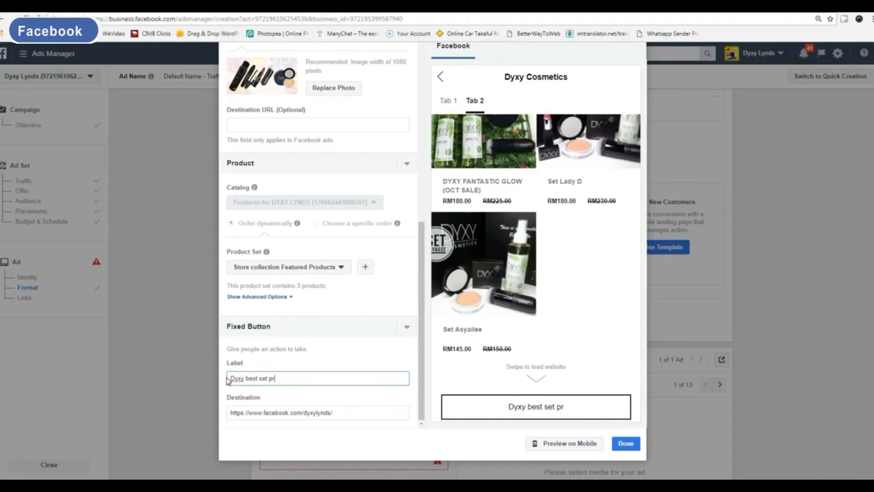
pyautogui.write('oduk')
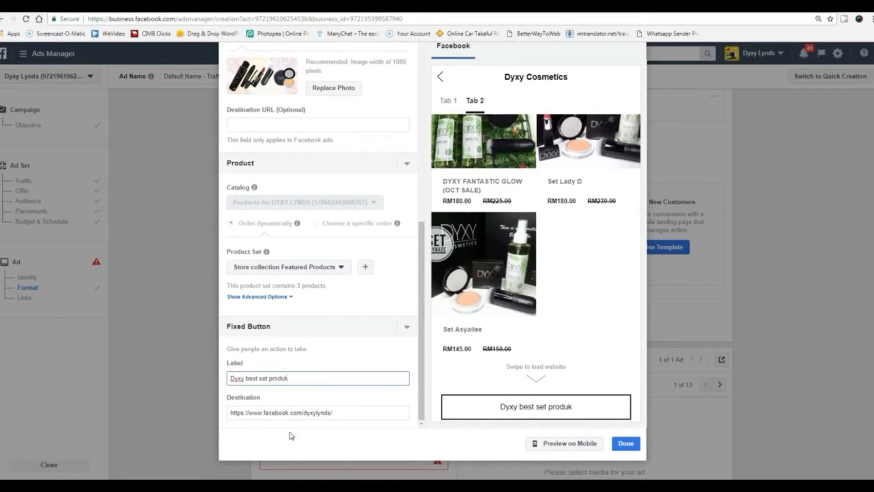
pyautogui.click(334, 440)
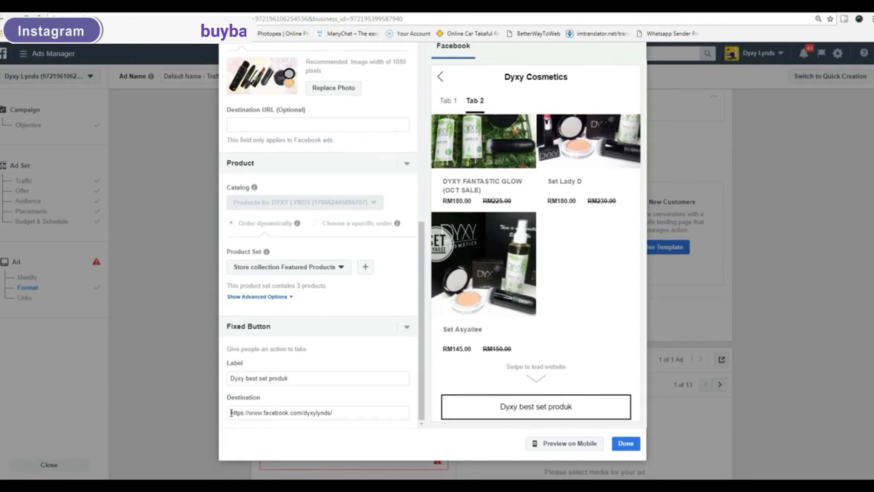
pyautogui.moveTo(230, 413); pyautogui.dragTo(336, 417)
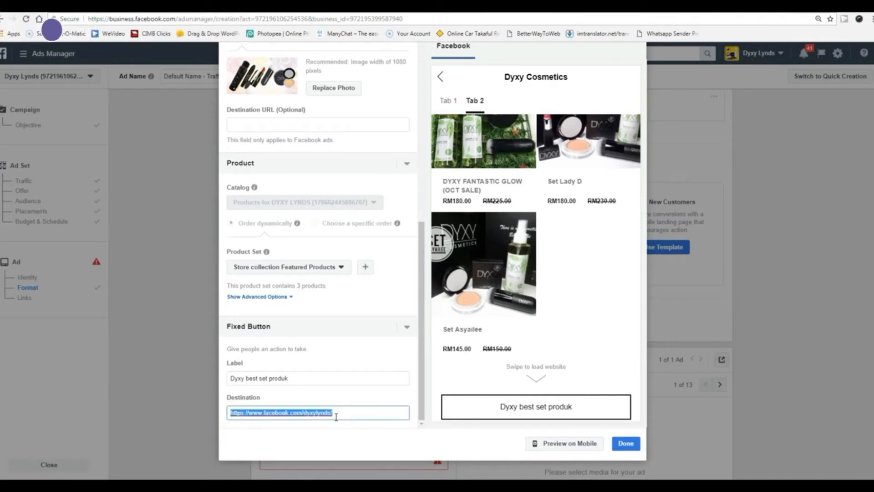
pyautogui.click(339, 413)
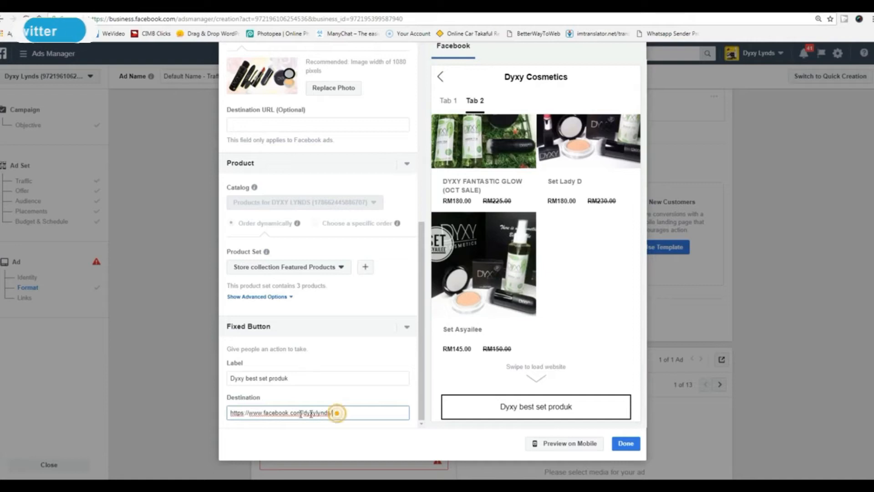
pyautogui.moveTo(332, 413); pyautogui.dragTo(265, 413)
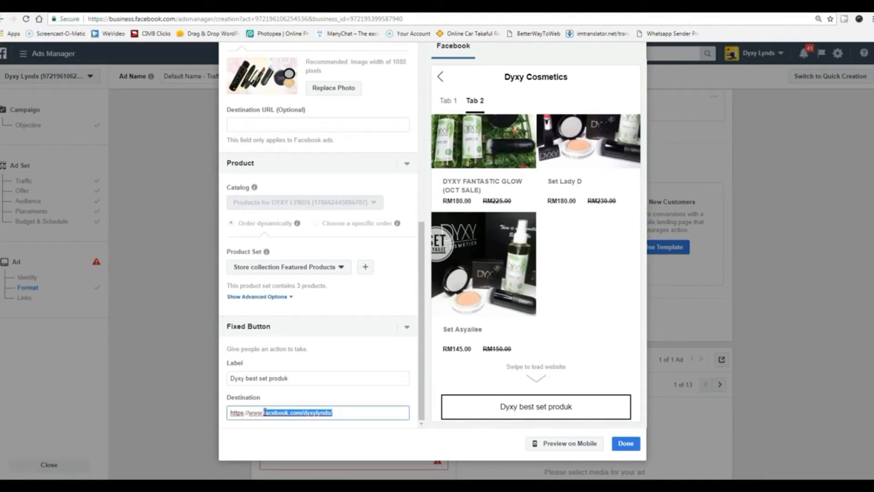
pyautogui.click(346, 411)
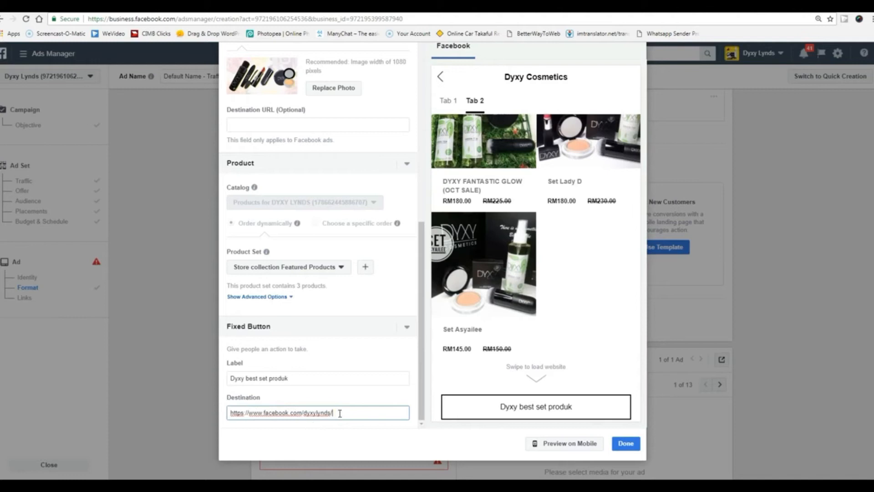
pyautogui.moveTo(340, 413); pyautogui.dragTo(245, 416)
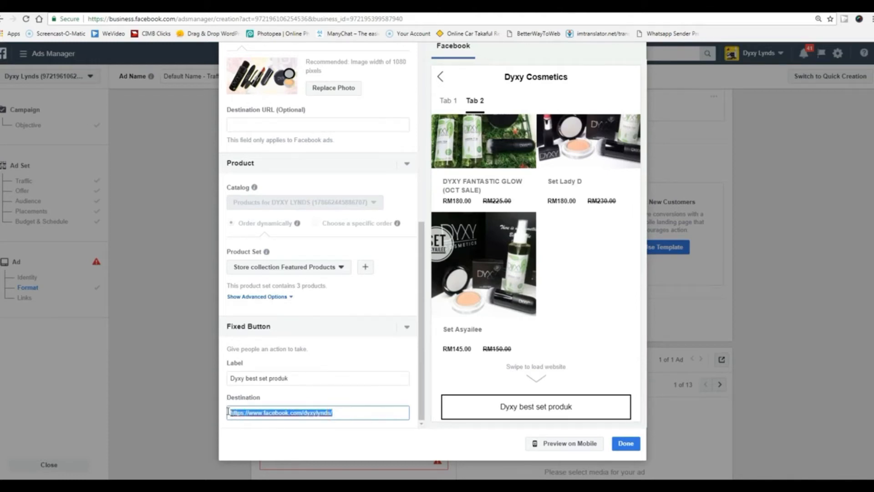
pyautogui.write('http://w')
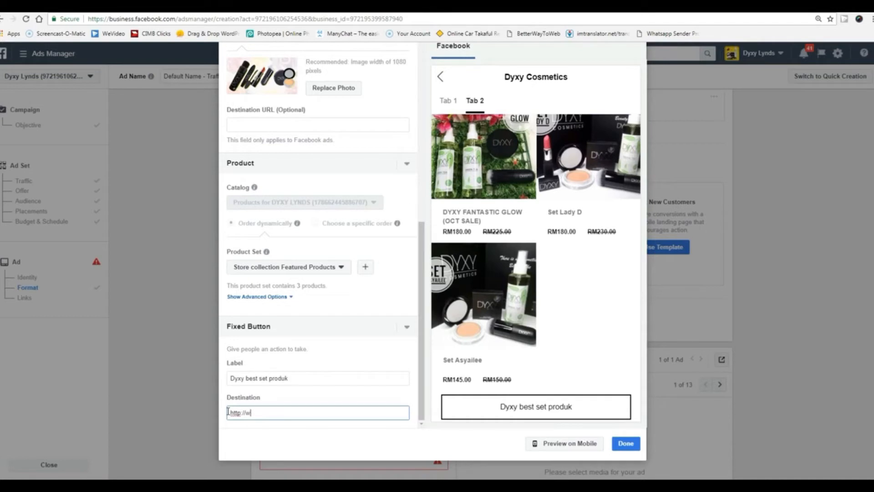
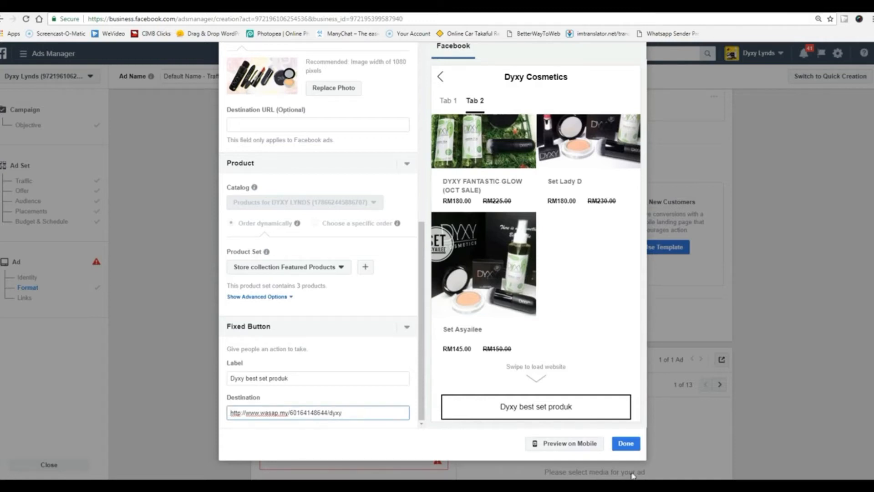
pyautogui.click(626, 443)
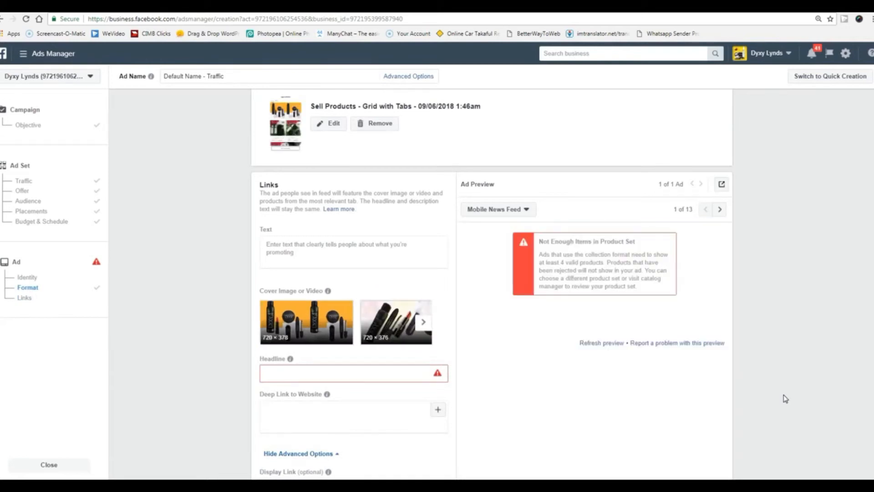
# Check the preview placements, switching to Desktop News Feed and back to Mobile News Feed.
pyautogui.scroll(-2, 785, 399)
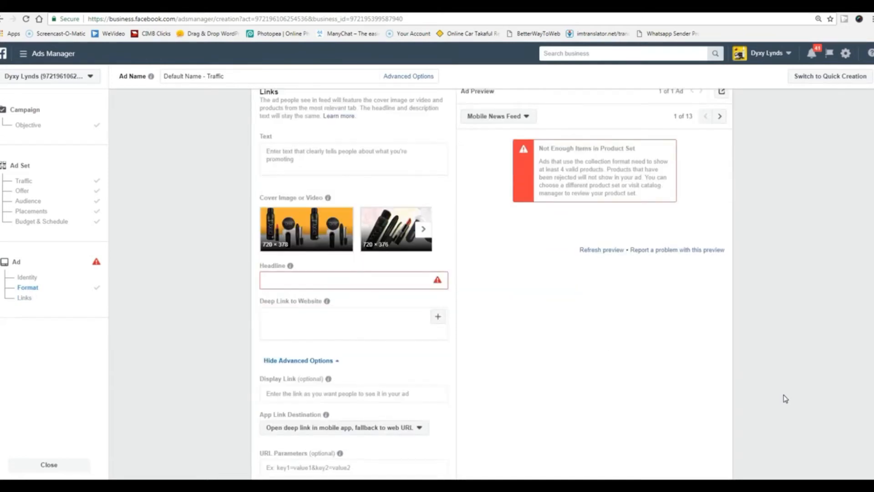
pyautogui.scroll(4, 785, 399)
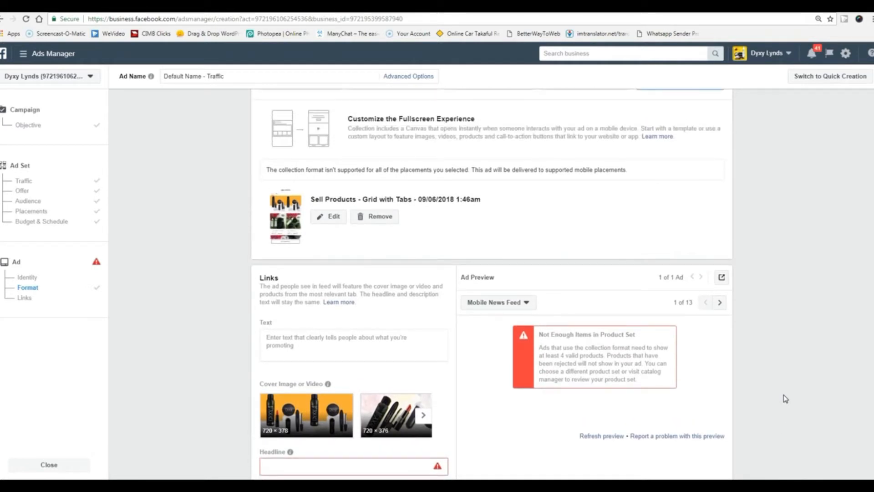
pyautogui.scroll(-5, 785, 398)
pyautogui.scroll(3, 785, 399)
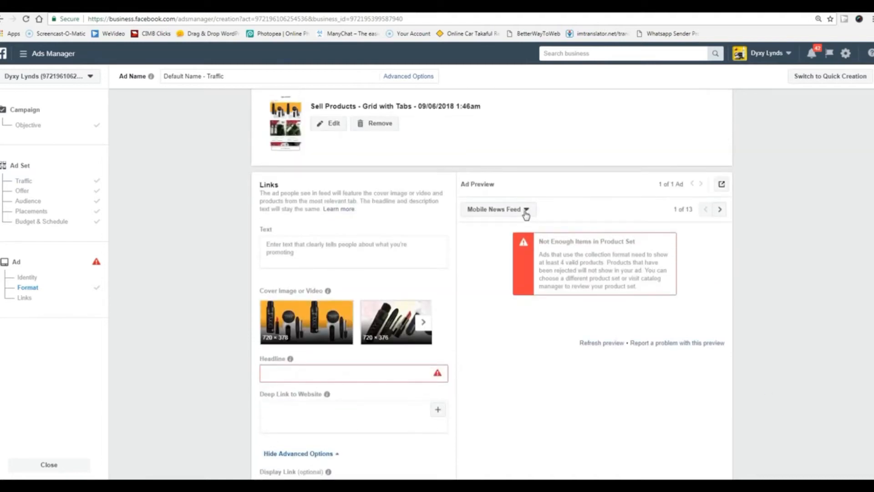
pyautogui.click(525, 211)
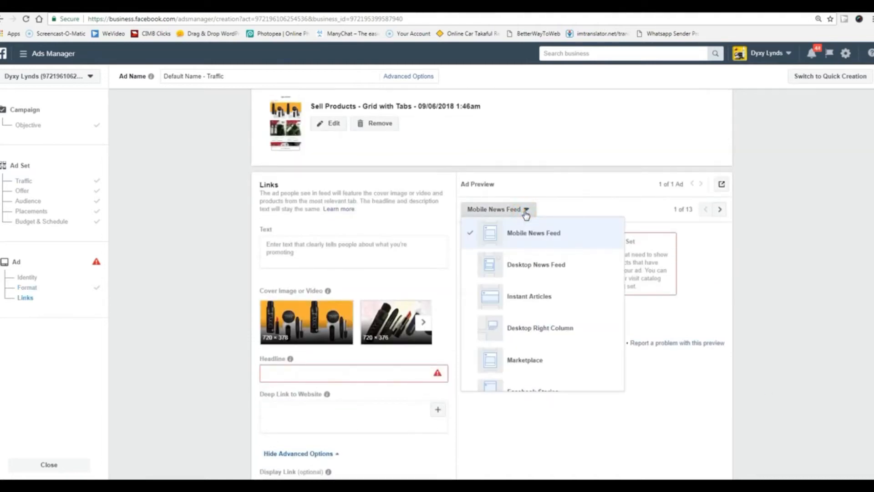
pyautogui.click(792, 294)
pyautogui.click(720, 211)
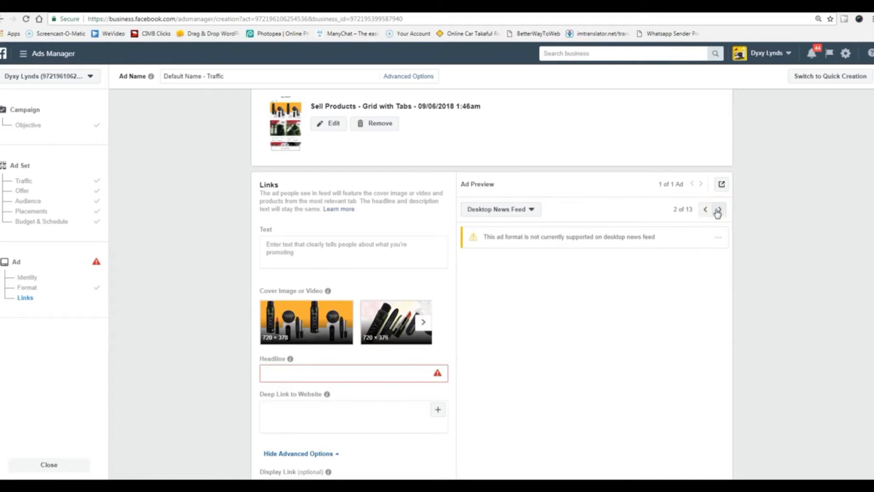
pyautogui.click(706, 211)
# Advance the ad preview to the next cover image, then go to the ad's Text field.
pyautogui.scroll(-9, 758, 307)
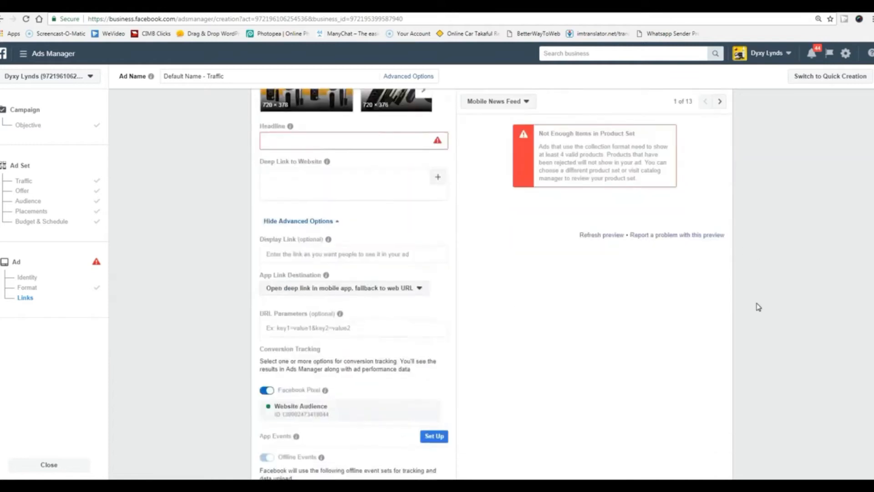
pyautogui.scroll(6, 758, 306)
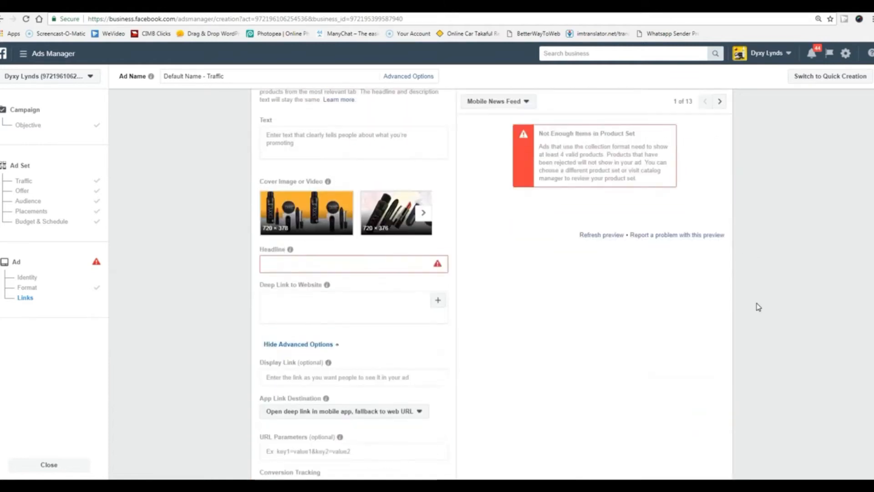
pyautogui.click(423, 212)
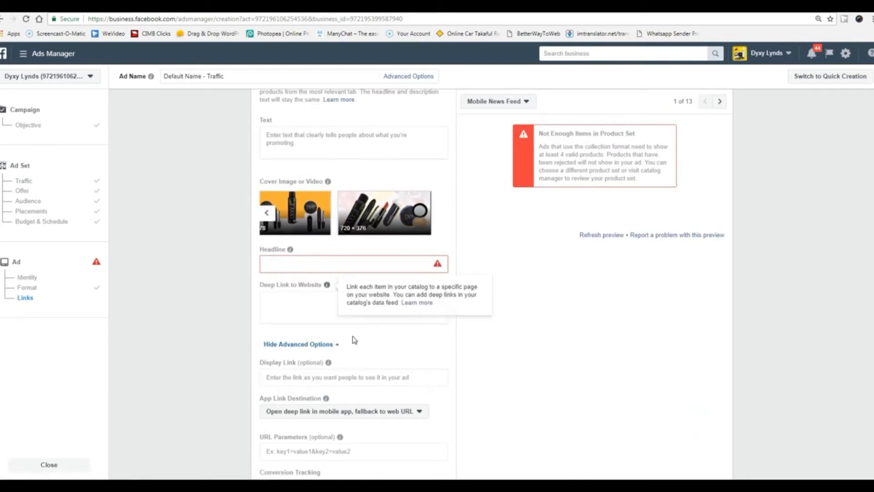
pyautogui.scroll(4, 354, 338)
pyautogui.click(295, 330)
# Replace the test text 'asdadad' so the ad's primary text reads 'Dyxy Cosmetics set'.
pyautogui.write('asdadad')
pyautogui.click(369, 303)
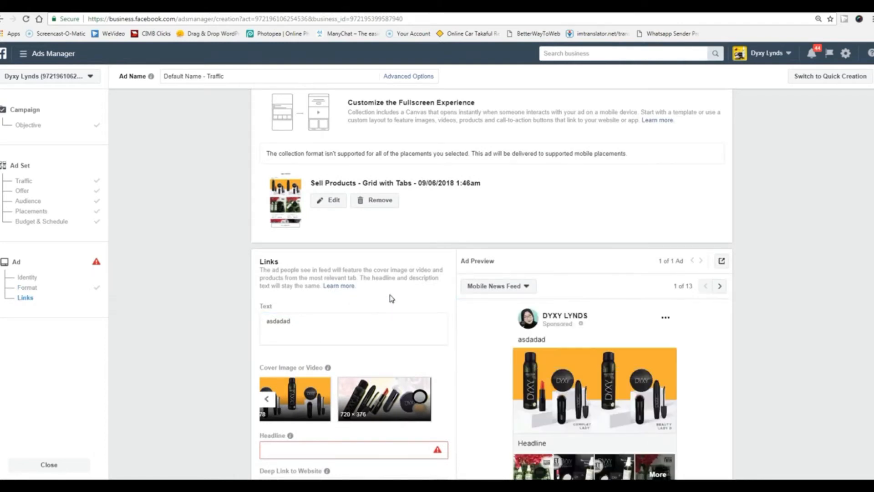
pyautogui.scroll(-2, 390, 298)
pyautogui.scroll(2, 303, 334)
pyautogui.moveTo(299, 319); pyautogui.dragTo(257, 323)
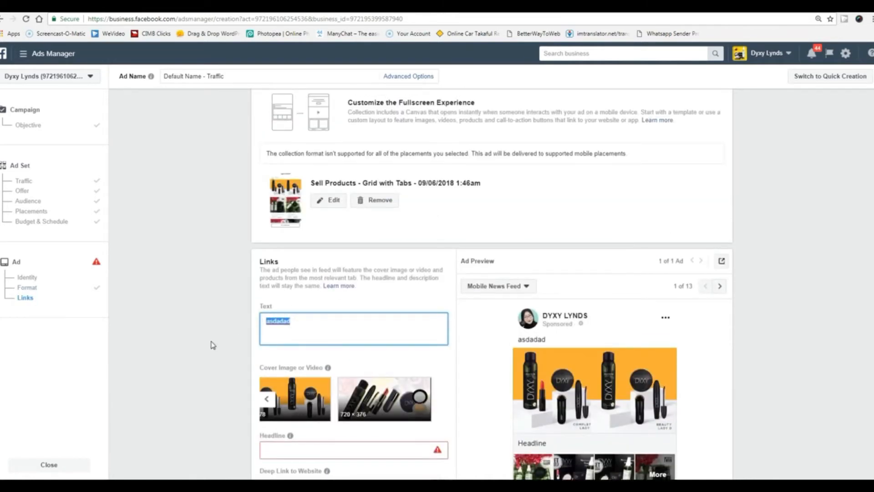
pyautogui.write('d')
pyautogui.write('Dyxy ')
pyautogui.write('Cosmetics ')
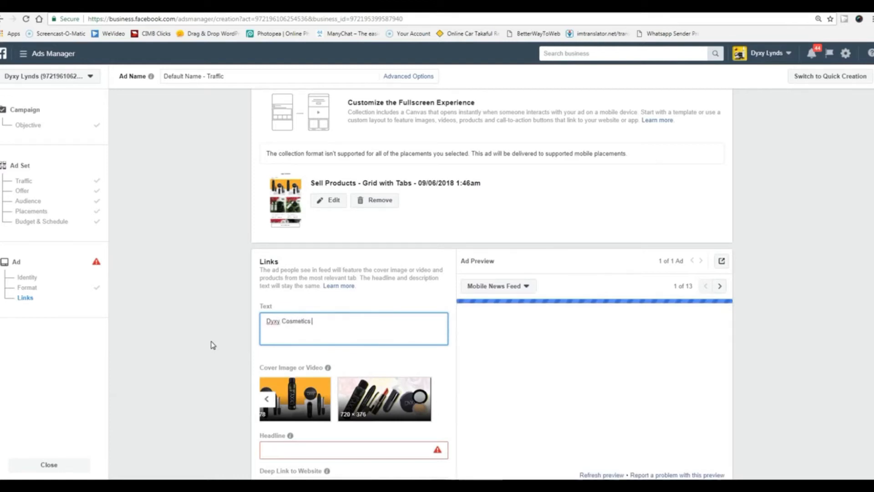
pyautogui.write('se')
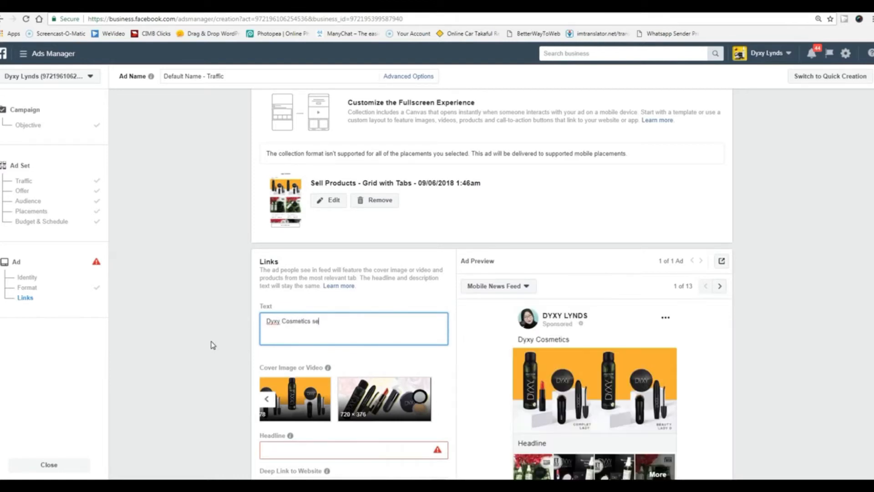
pyautogui.write('t')
pyautogui.click(193, 352)
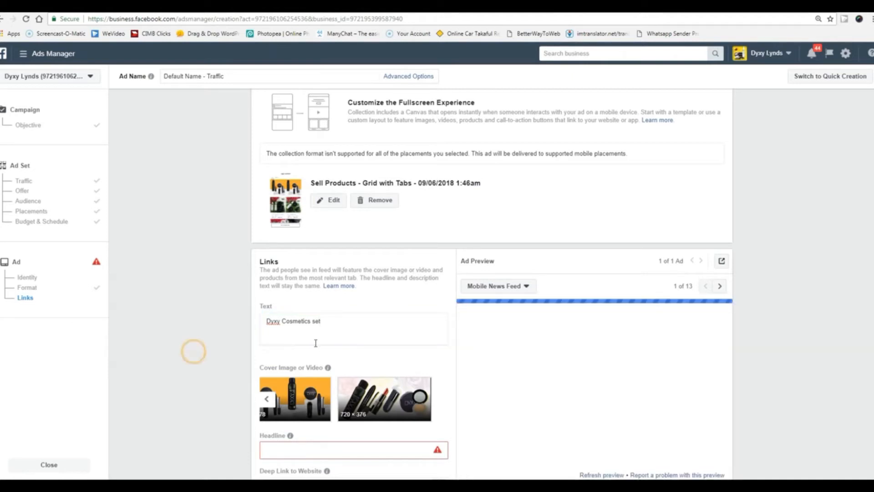
# Scroll down to the empty, red-flagged Headline field in Links and select it.
pyautogui.scroll(-3, 777, 365)
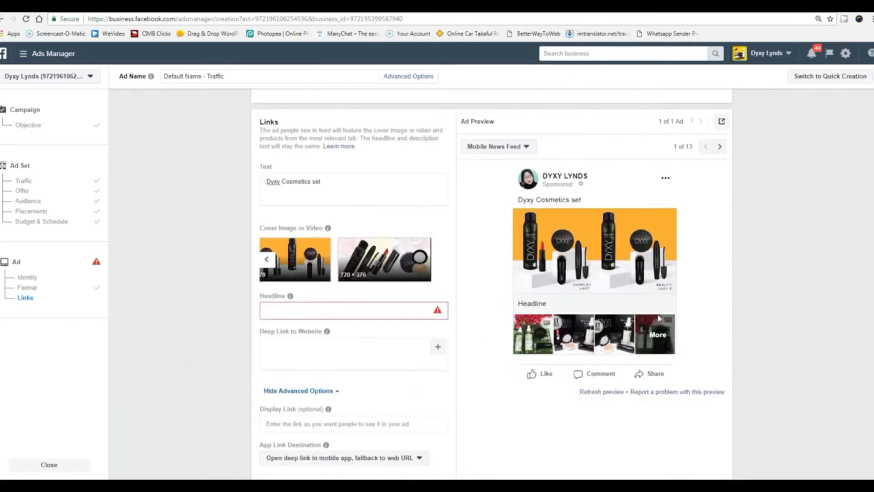
pyautogui.scroll(-1, 592, 318)
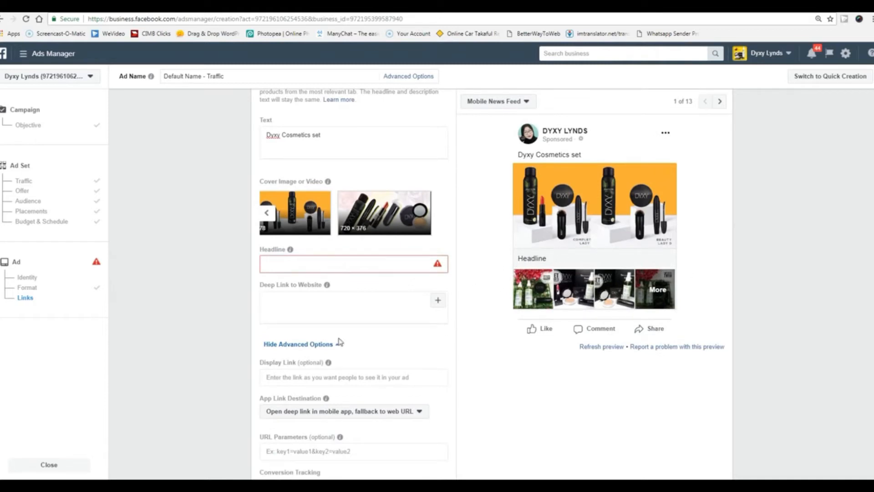
pyautogui.click(307, 264)
# Enter 'Dyxy Cosmetics' as the ad headline.
pyautogui.write('Dxyy')
pyautogui.press('BackSpace')
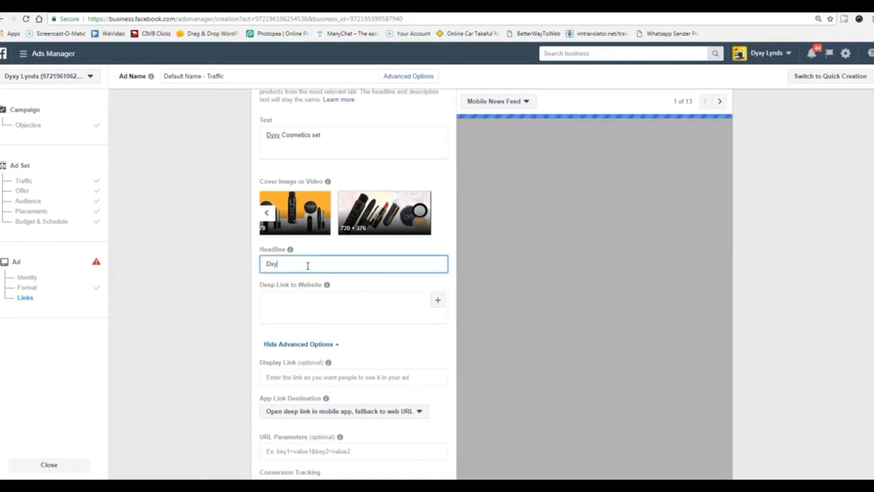
pyautogui.write('yxy Cosme')
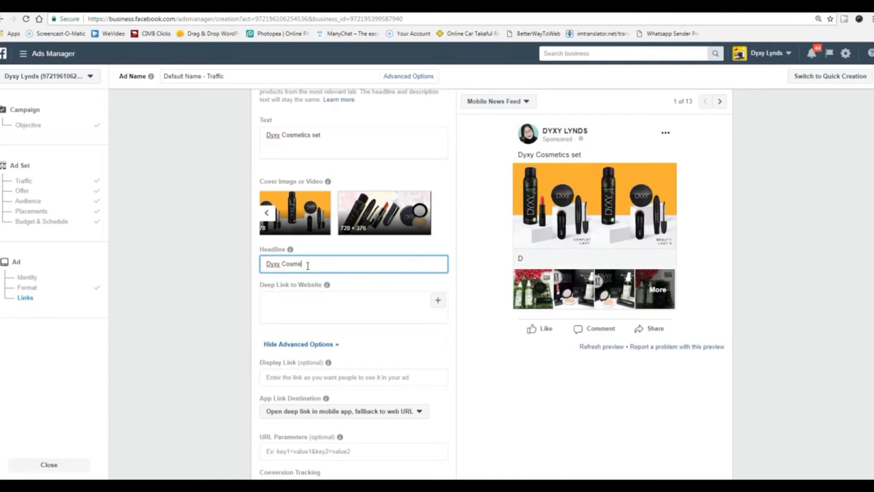
pyautogui.write('tics')
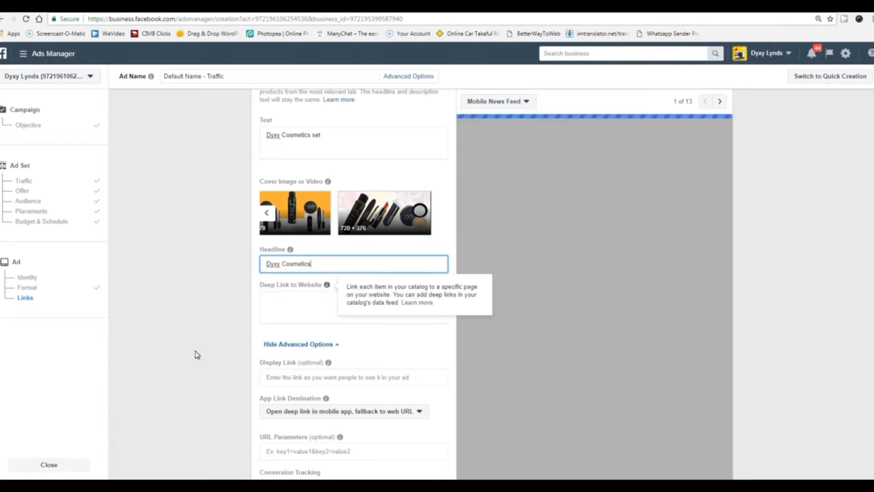
# Set the Deep Link to Website to the wasap.my chat URL.
pyautogui.click(308, 307)
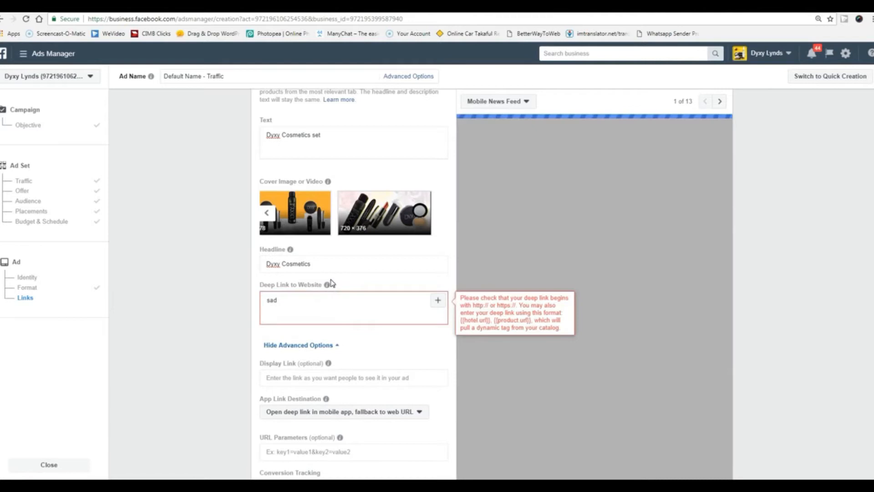
pyautogui.press('BackSpace')
pyautogui.moveTo(328, 286)
pyautogui.write('http://')
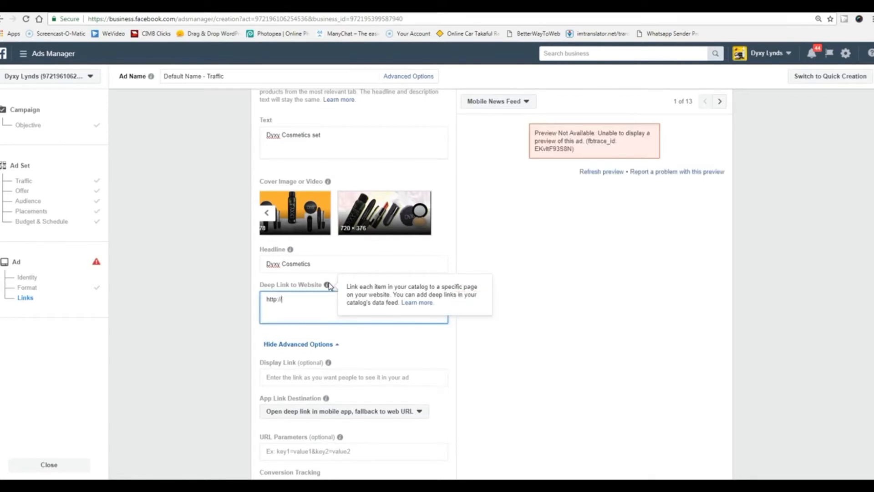
pyautogui.write('www.wasap.my/')
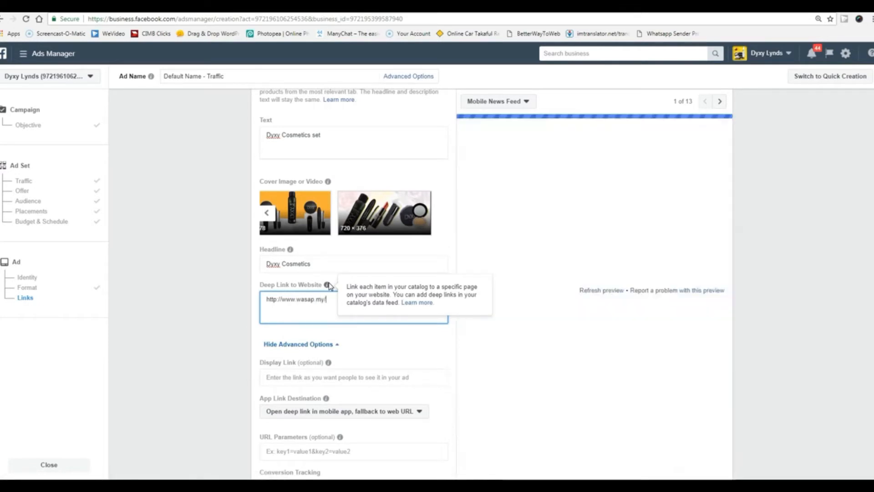
pyautogui.write('6016')
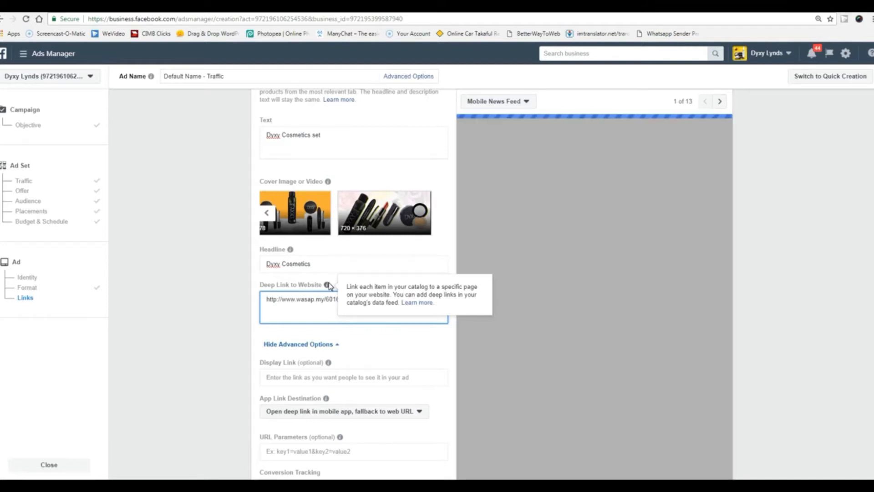
pyautogui.click(199, 362)
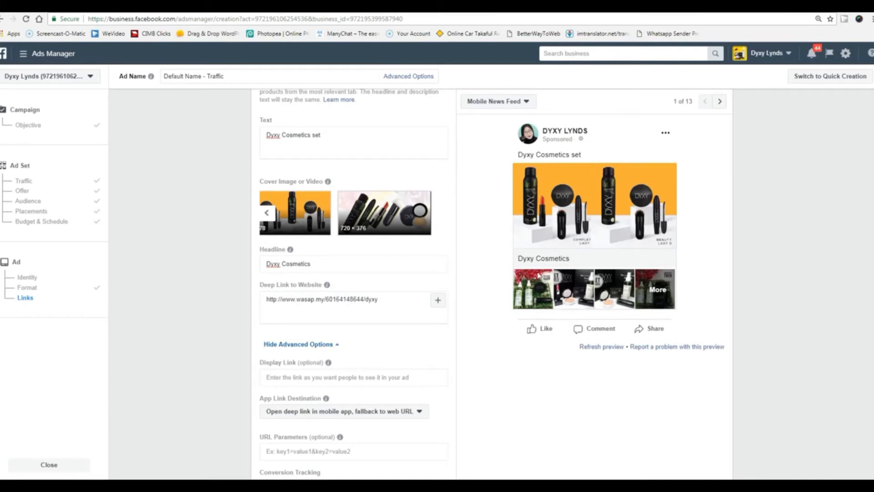
pyautogui.scroll(-3, 252, 355)
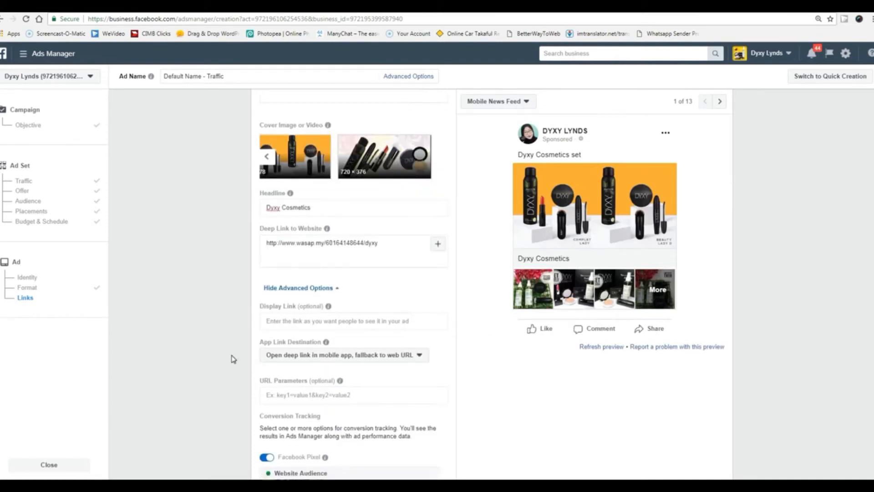
pyautogui.scroll(-3, 492, 296)
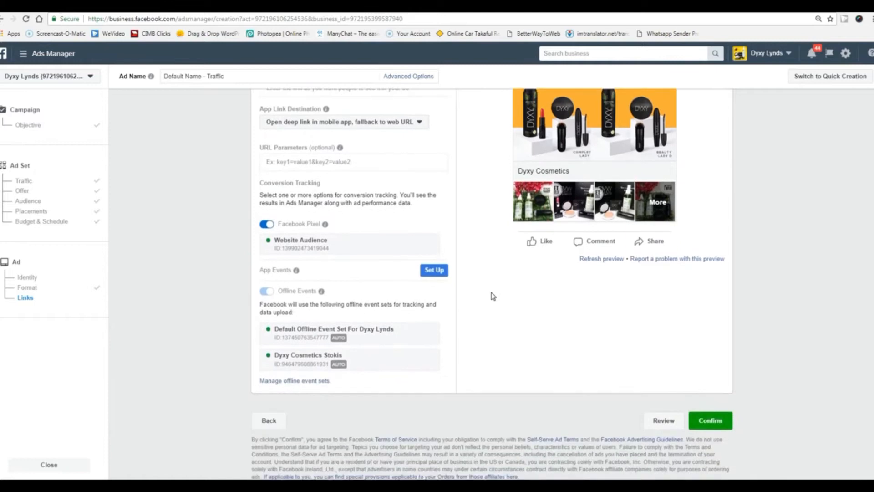
pyautogui.scroll(2, 468, 312)
pyautogui.scroll(-2, 467, 313)
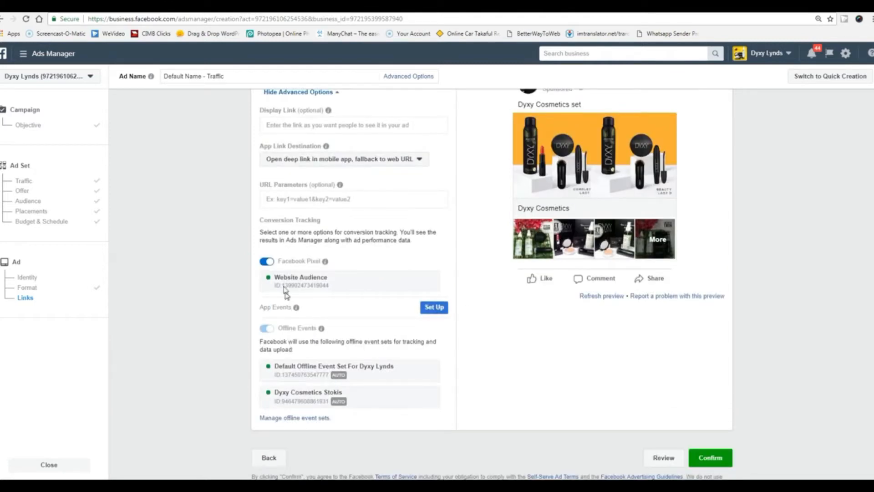
pyautogui.scroll(5, 436, 291)
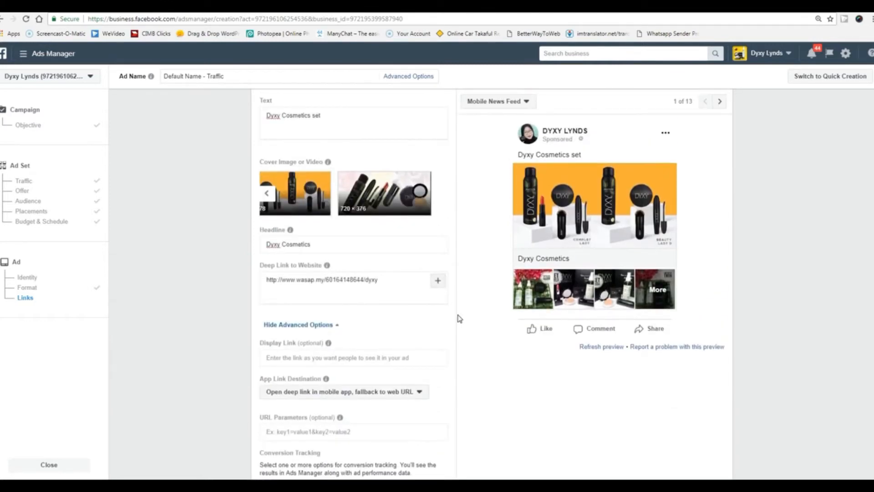
pyautogui.scroll(-2, 459, 318)
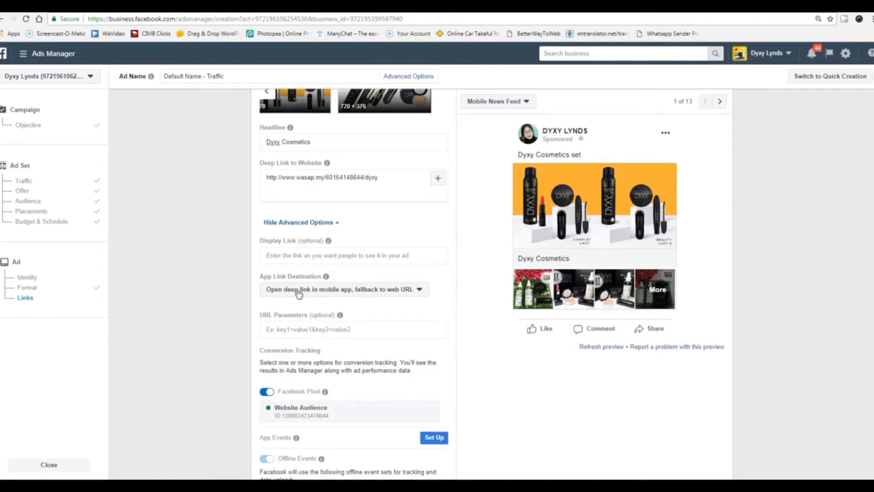
pyautogui.click(420, 291)
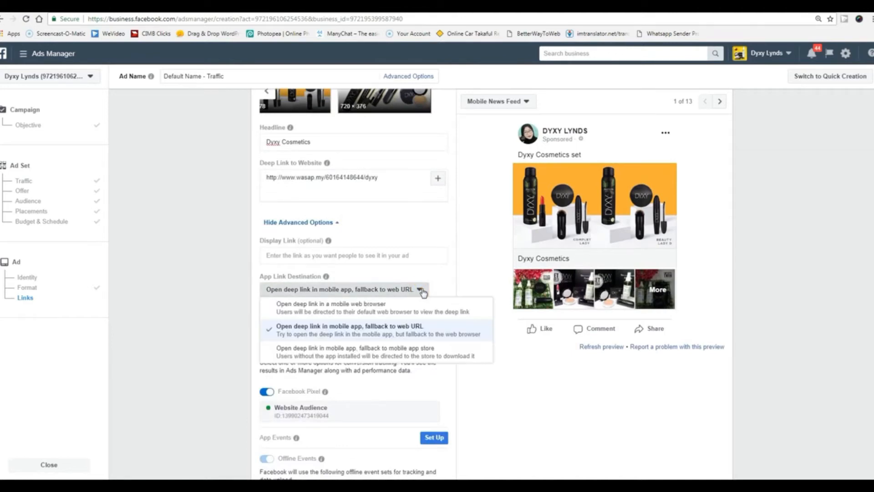
pyautogui.click(392, 308)
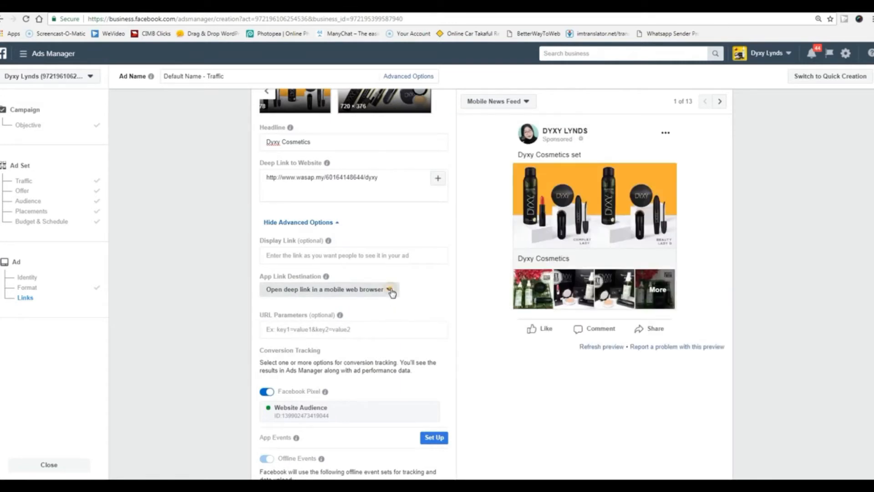
pyautogui.click(390, 289)
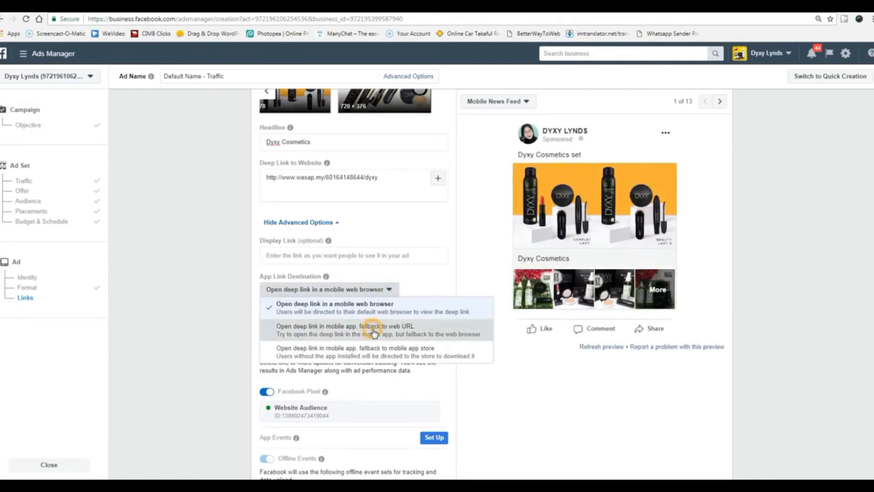
pyautogui.click(374, 331)
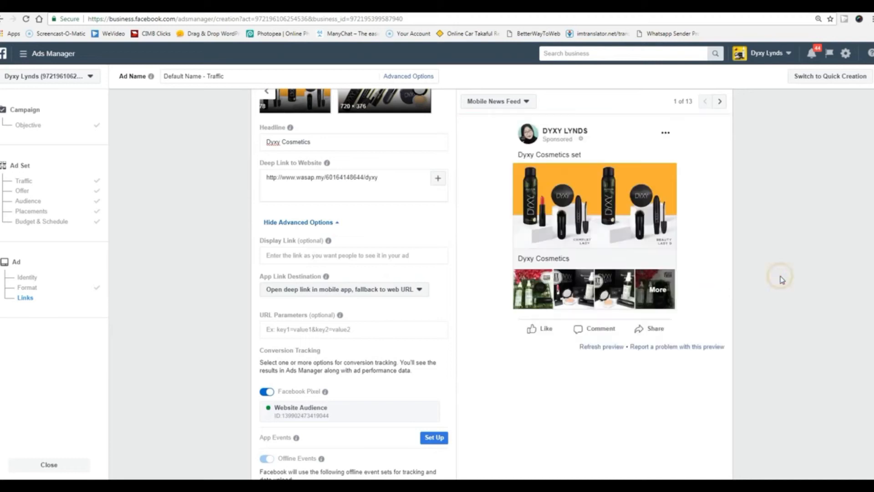
pyautogui.scroll(3, 781, 279)
pyautogui.scroll(3, 501, 283)
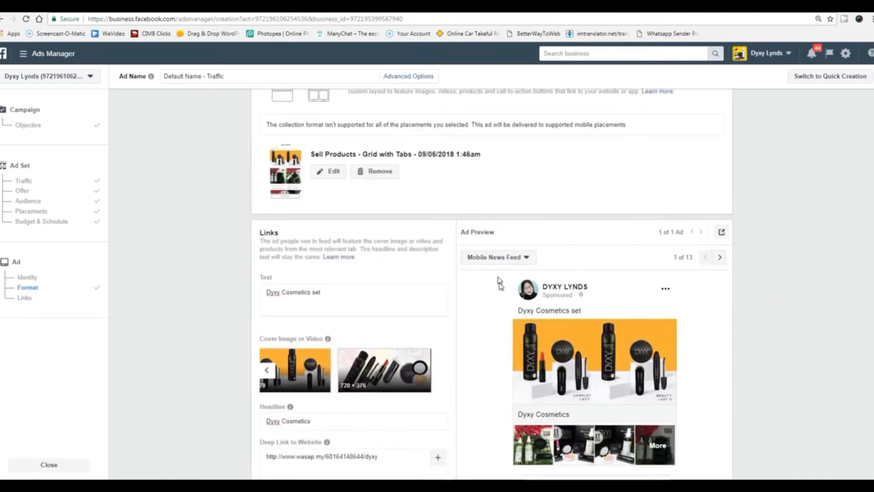
pyautogui.scroll(-2, 501, 319)
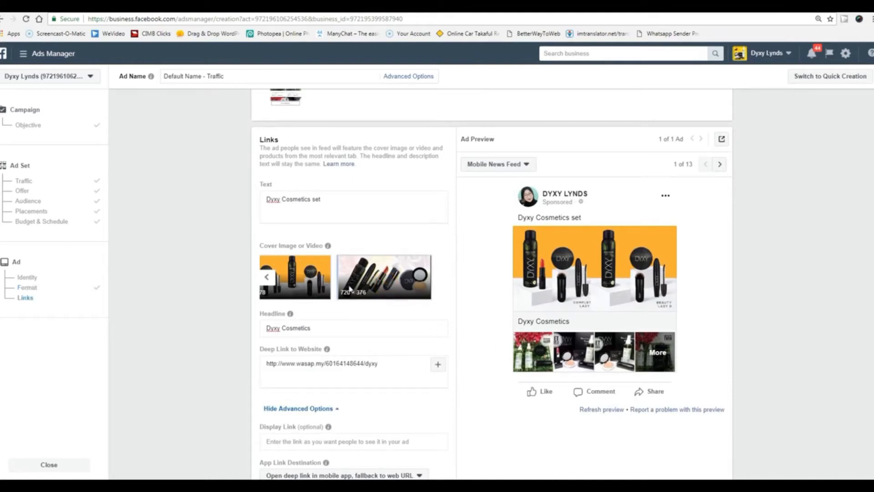
pyautogui.click(293, 292)
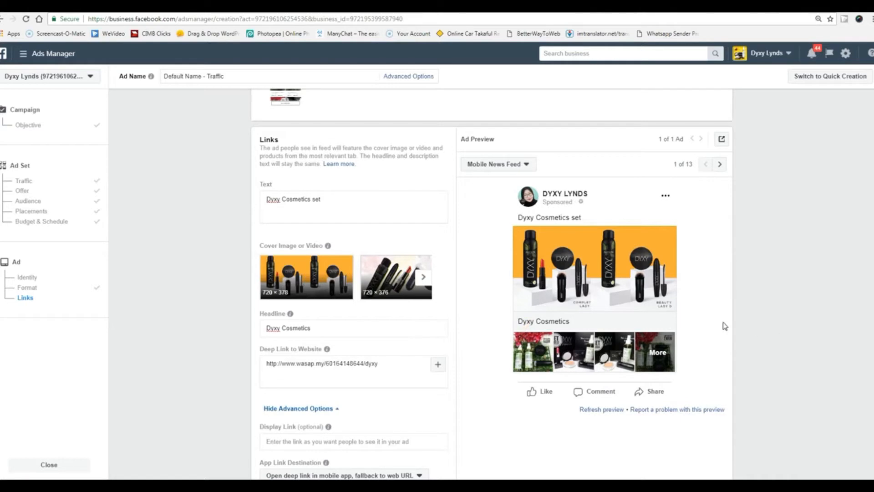
pyautogui.scroll(5, 470, 371)
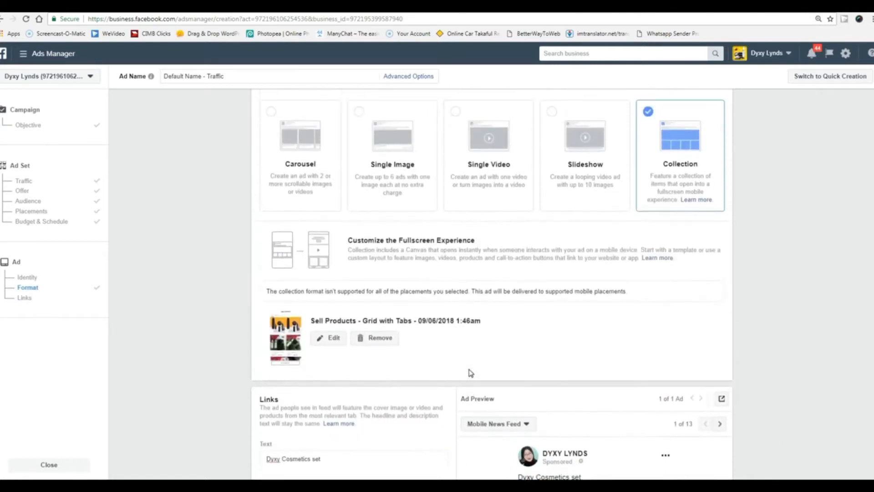
pyautogui.scroll(2, 470, 373)
pyautogui.scroll(-10, 471, 373)
pyautogui.scroll(-4, 471, 372)
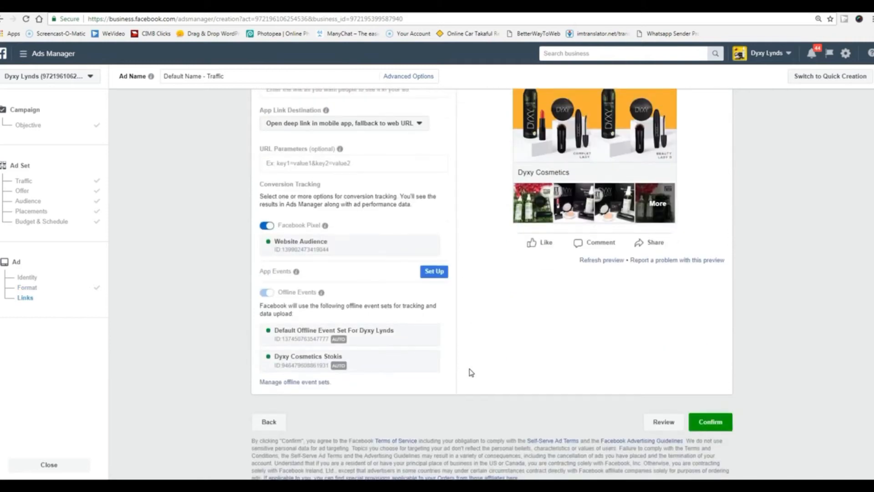
pyautogui.scroll(12, 470, 369)
pyautogui.scroll(2, 471, 369)
pyautogui.scroll(-2, 471, 370)
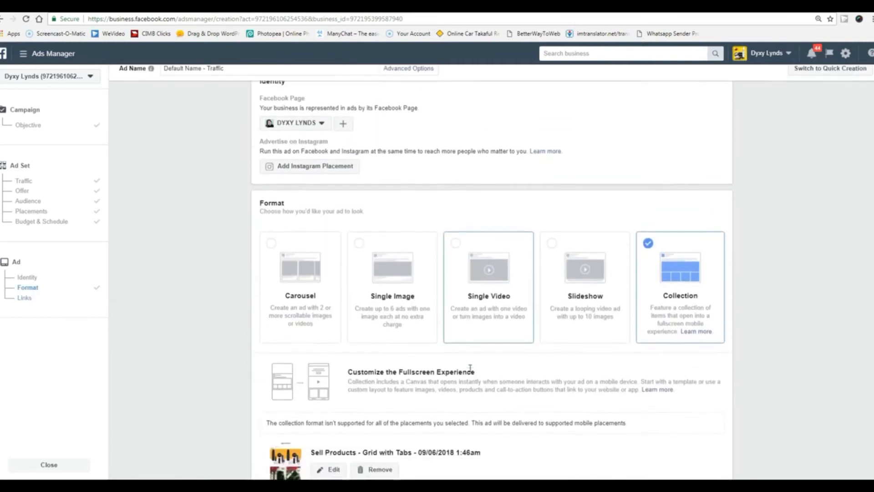
pyautogui.click(271, 196)
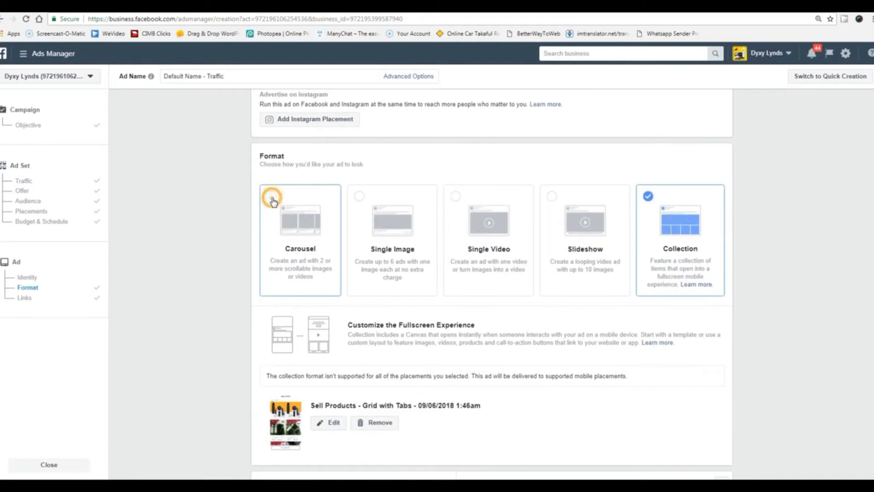
# Give the first carousel card the pink Design Basic image from Account Images.
pyautogui.scroll(-4, 219, 383)
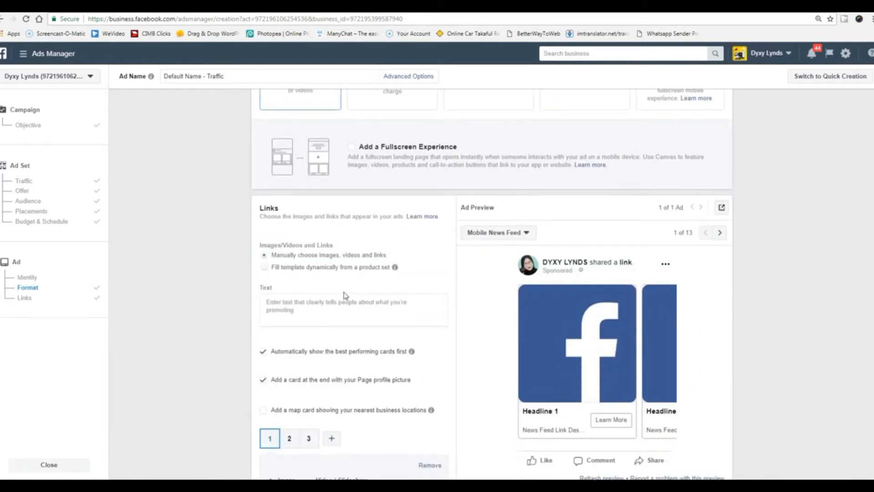
pyautogui.scroll(-2, 444, 382)
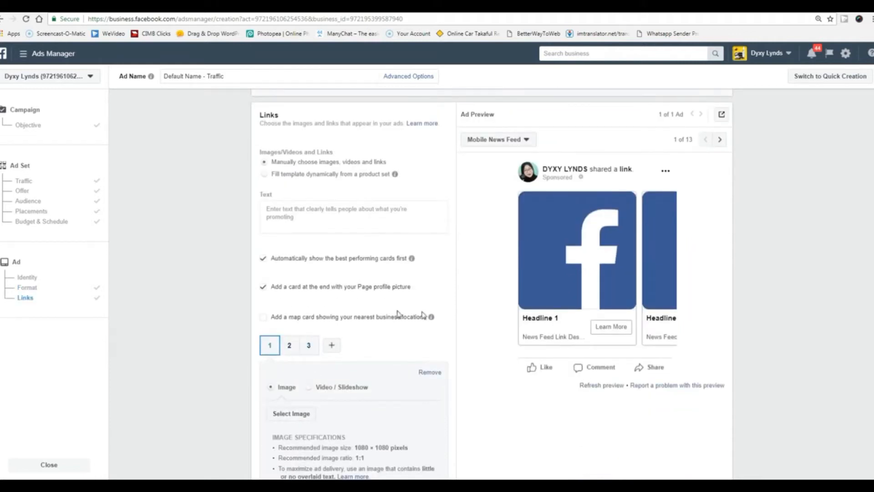
pyautogui.scroll(-3, 439, 379)
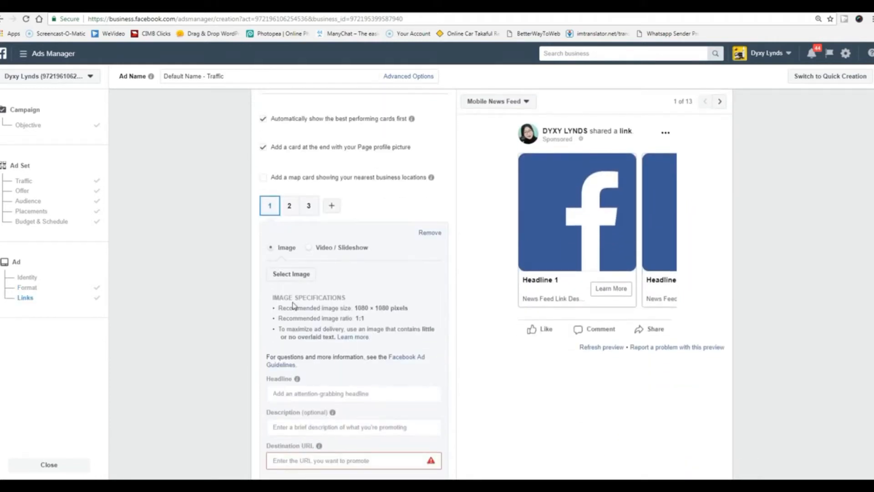
pyautogui.click(290, 274)
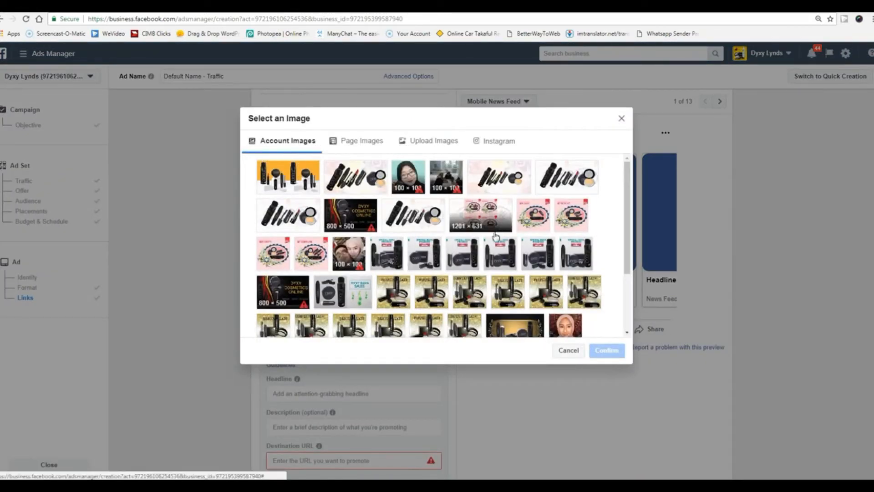
pyautogui.click(533, 216)
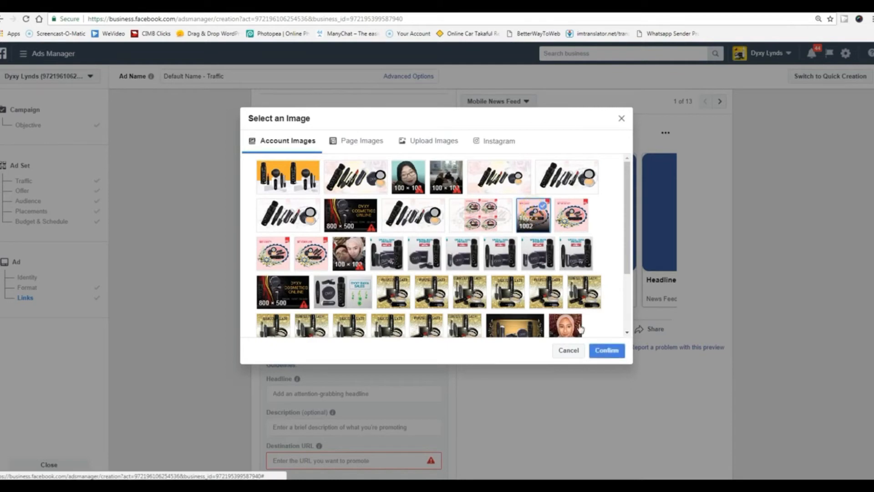
pyautogui.click(605, 352)
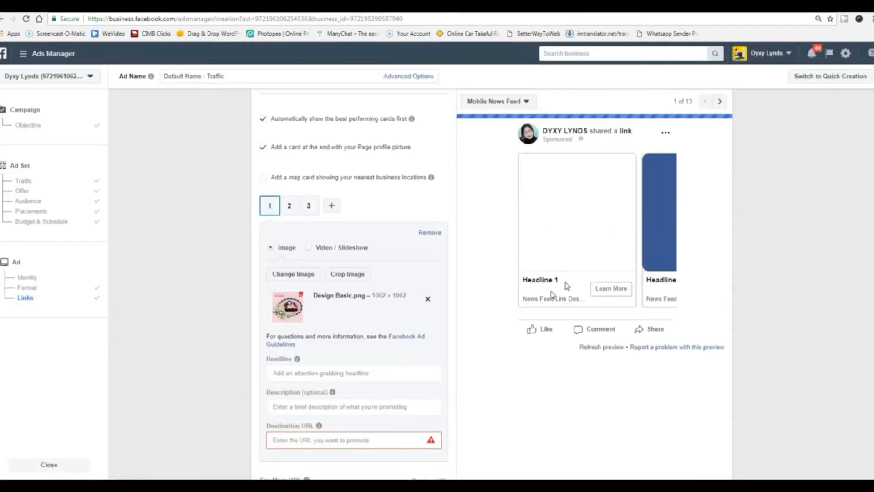
# Give the second card the gold product photo (750 × 745).
pyautogui.click(291, 207)
pyautogui.click(305, 281)
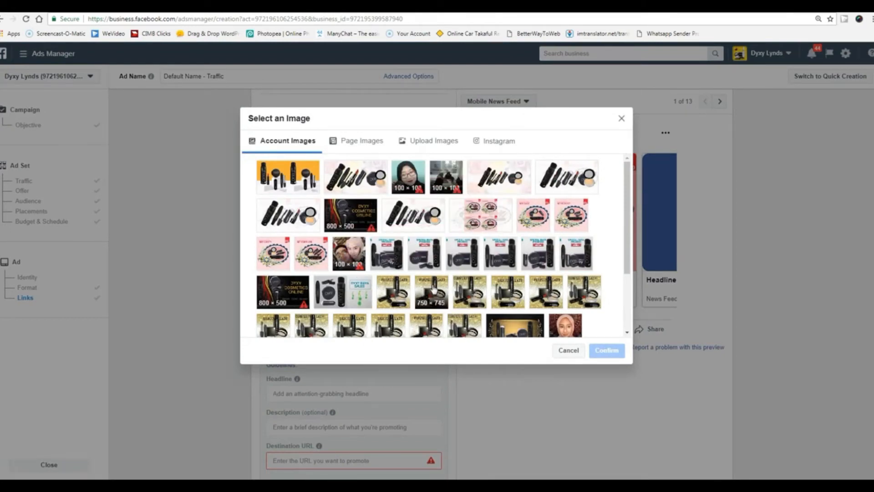
pyautogui.click(393, 294)
pyautogui.click(607, 350)
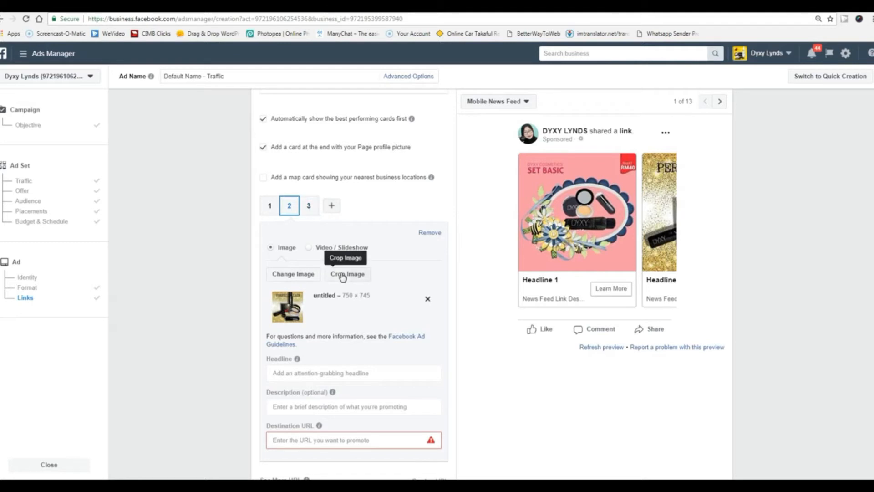
pyautogui.scroll(2, 340, 274)
pyautogui.scroll(-7, 342, 275)
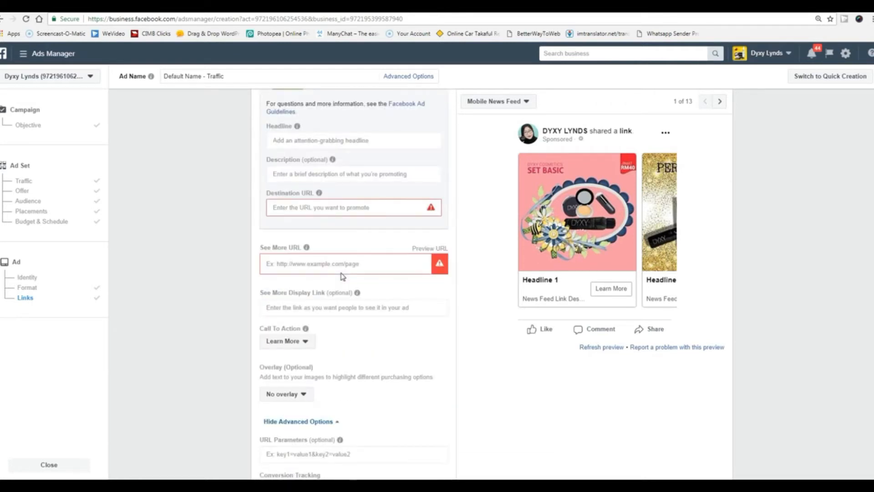
pyautogui.scroll(1, 343, 276)
pyautogui.scroll(1, 309, 251)
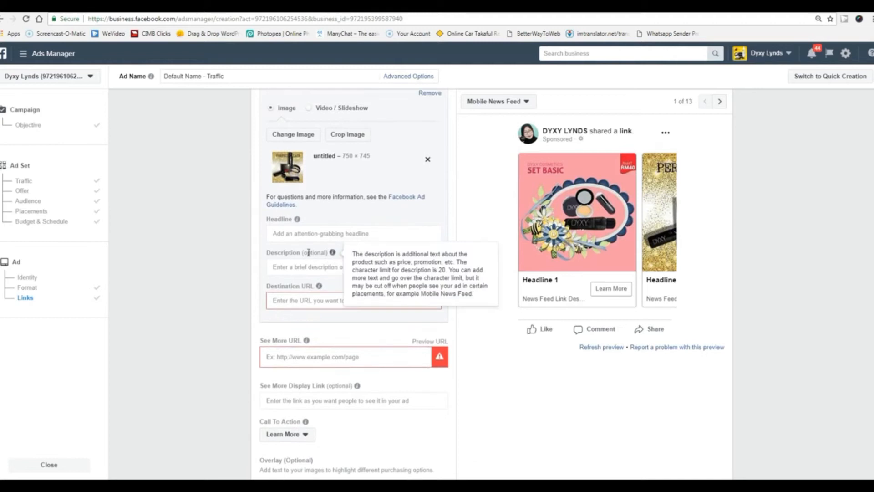
pyautogui.scroll(1, 308, 255)
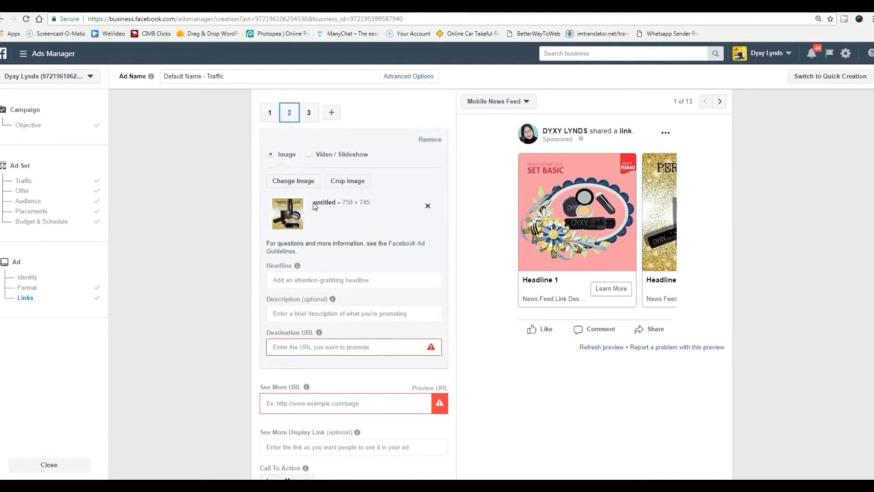
pyautogui.moveTo(372, 203); pyautogui.dragTo(342, 201)
pyautogui.scroll(7, 424, 305)
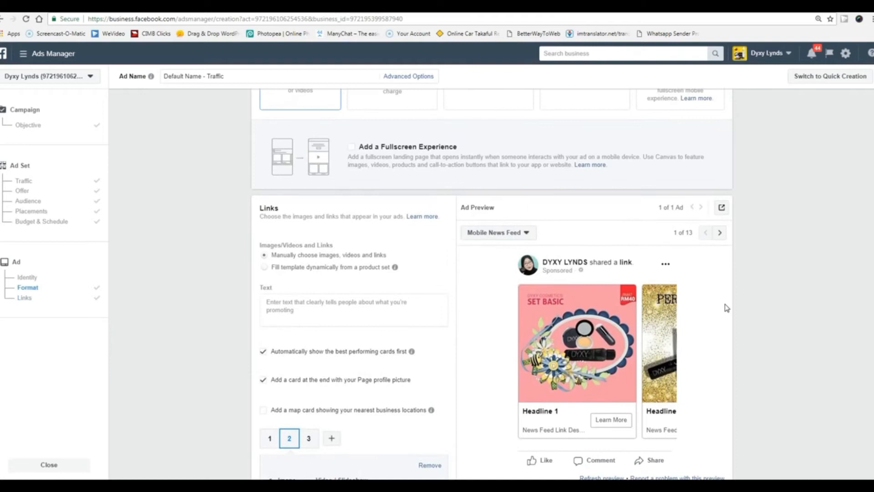
pyautogui.scroll(3, 726, 307)
pyautogui.scroll(-6, 724, 307)
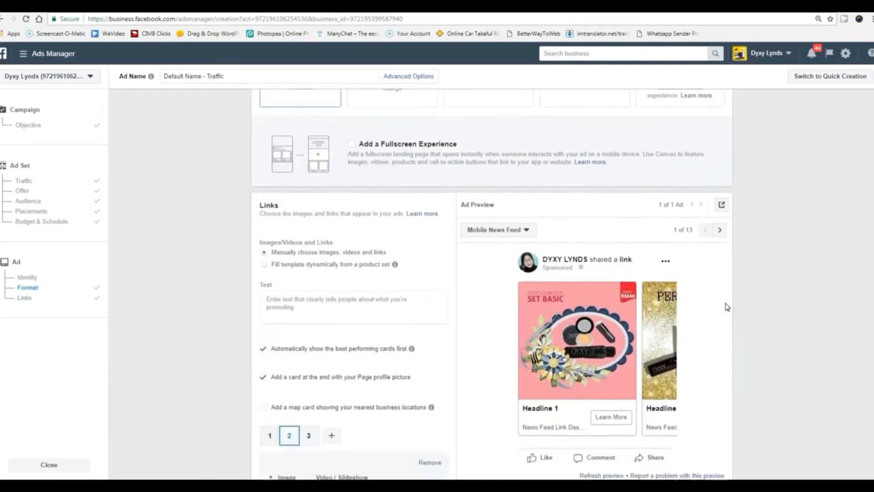
pyautogui.scroll(-2, 353, 389)
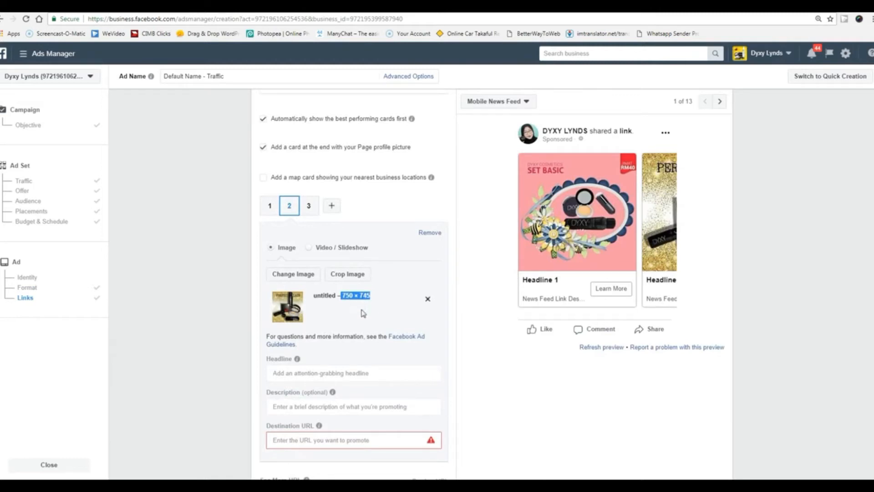
pyautogui.scroll(-2, 400, 358)
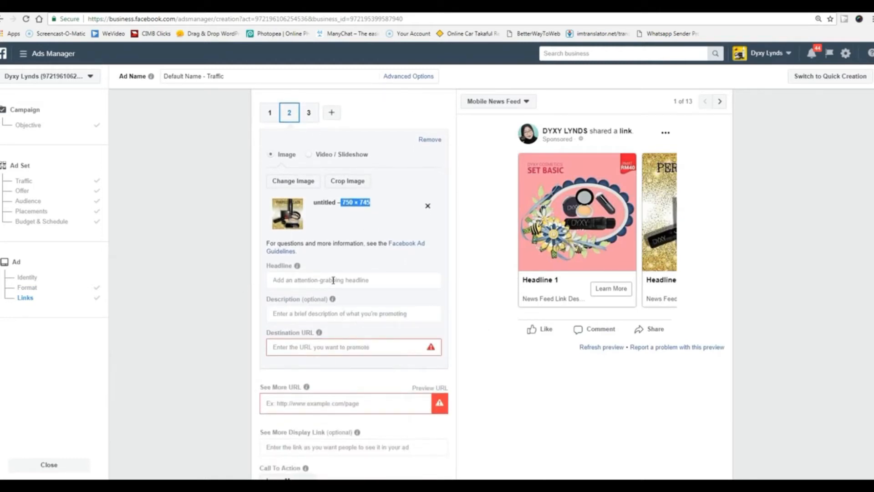
pyautogui.click(333, 280)
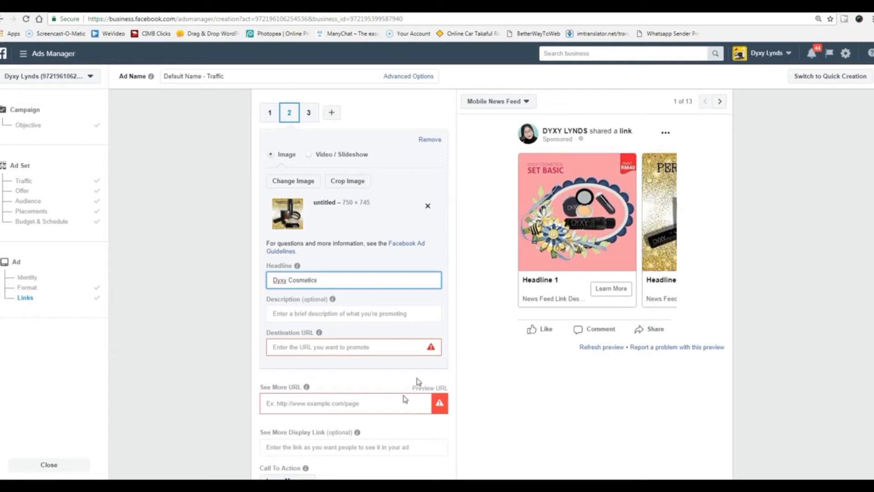
# Apply the 'Dyxy Cosmetics' headline to card 2, then give card 1 the same headline.
pyautogui.click(139, 324)
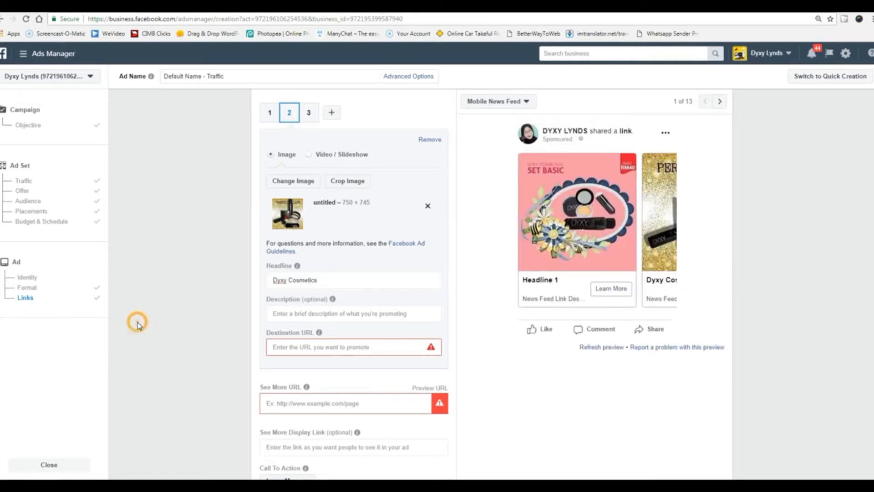
pyautogui.click(270, 113)
pyautogui.click(361, 279)
pyautogui.write('Dyxy Cosmetics')
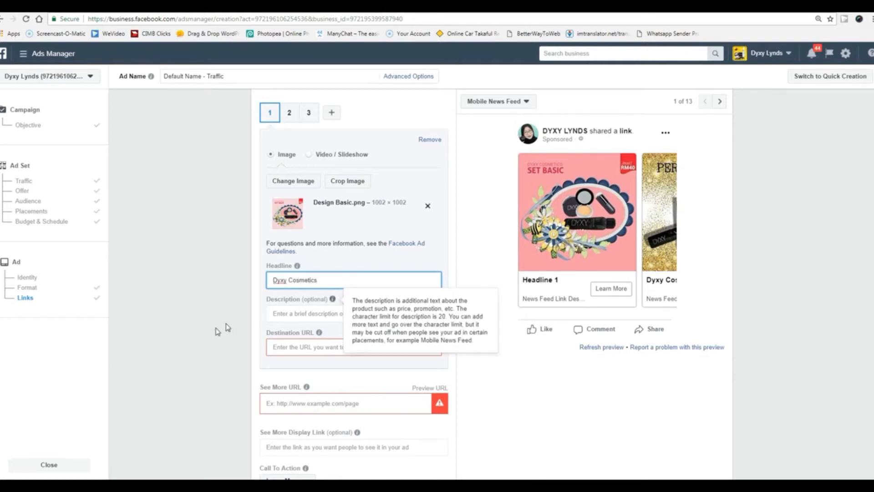
pyautogui.click(206, 331)
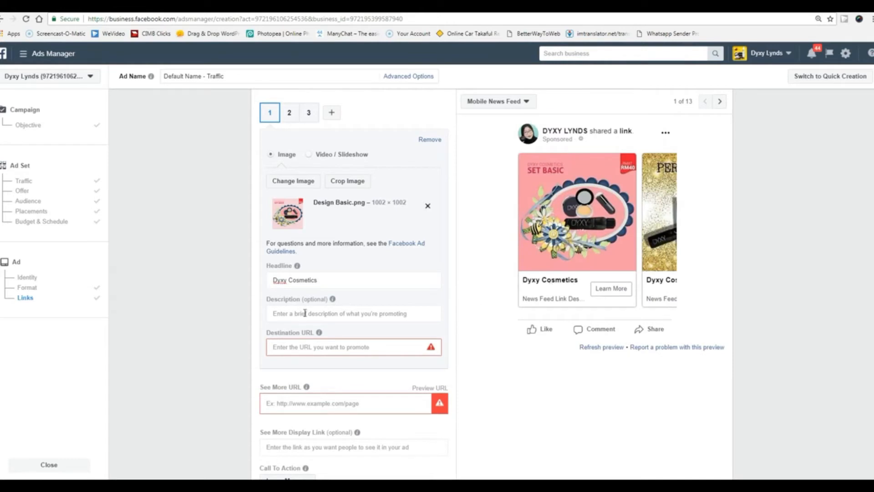
# Add the description 'dapatkan dyxy cosmetics dengan kami' to card 1.
pyautogui.click(344, 315)
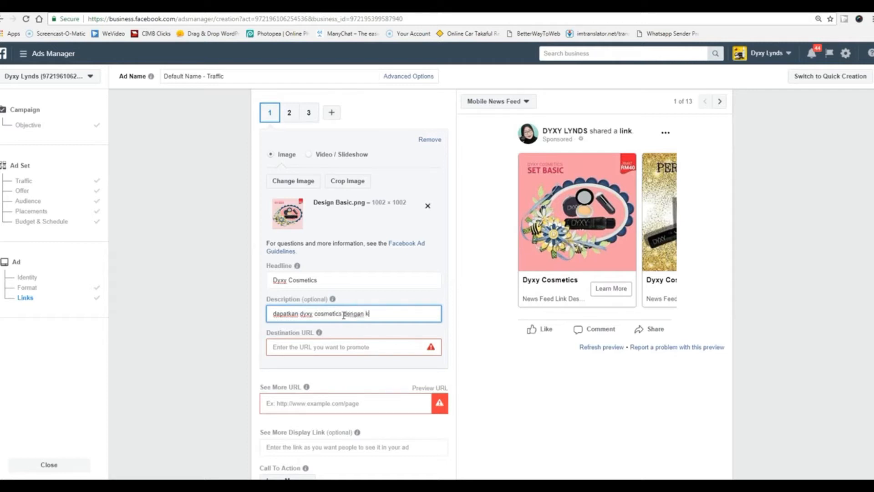
pyautogui.click(231, 350)
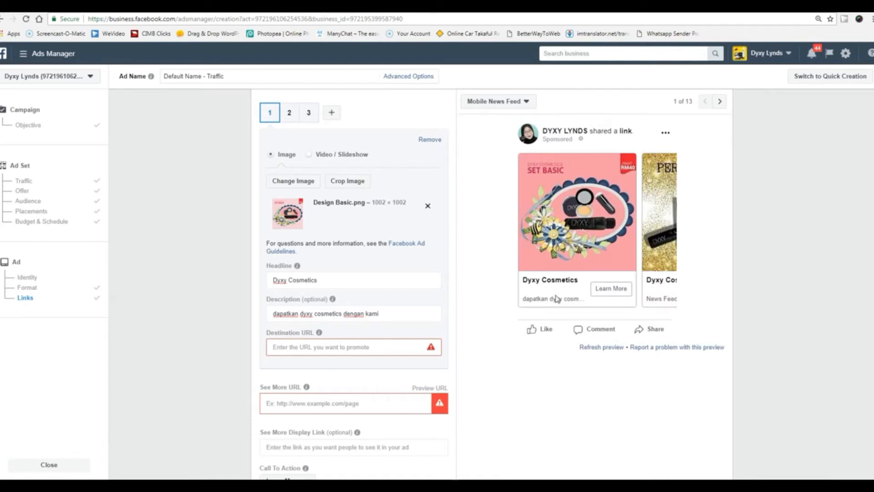
pyautogui.click(313, 349)
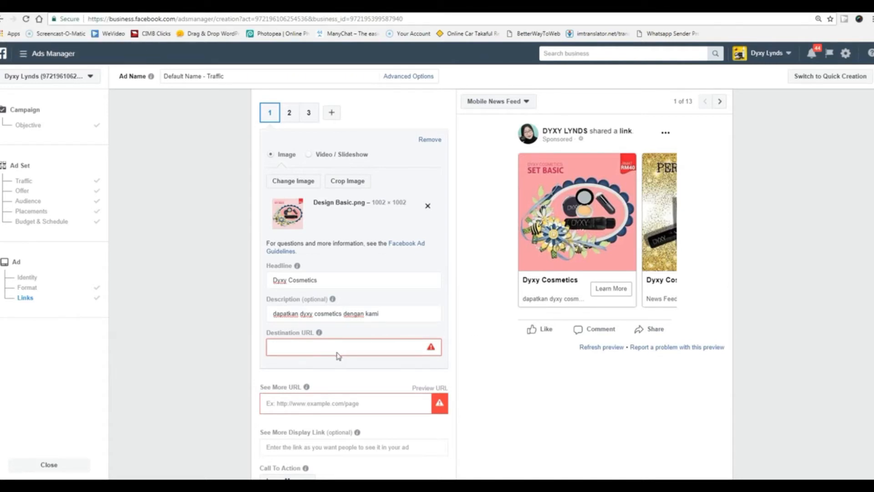
pyautogui.click(312, 347)
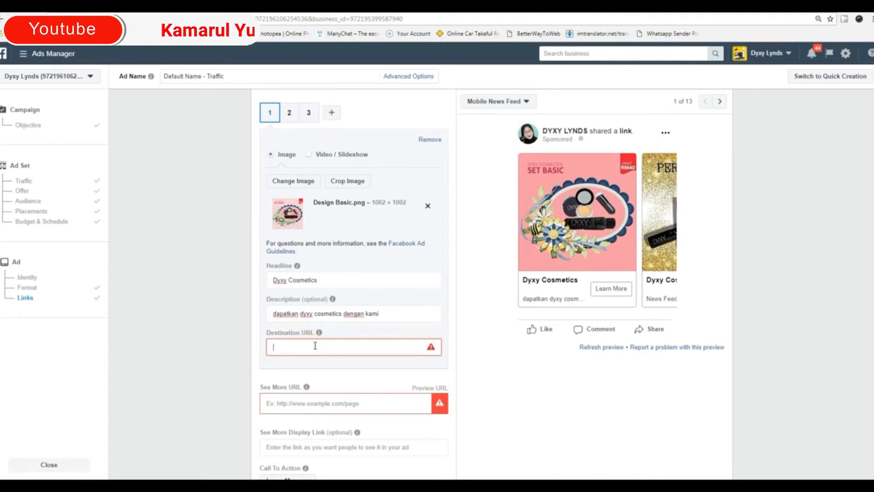
pyautogui.write('www.wasap.c')
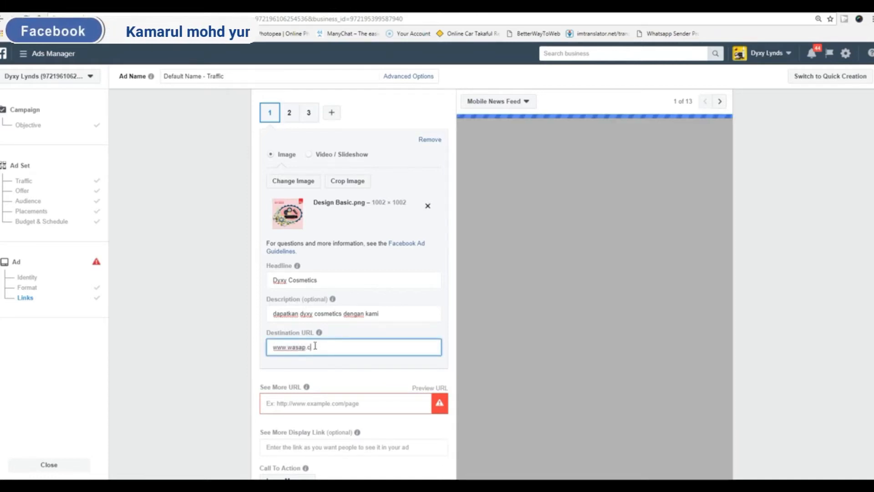
pyautogui.press('BackSpace')
pyautogui.write('my')
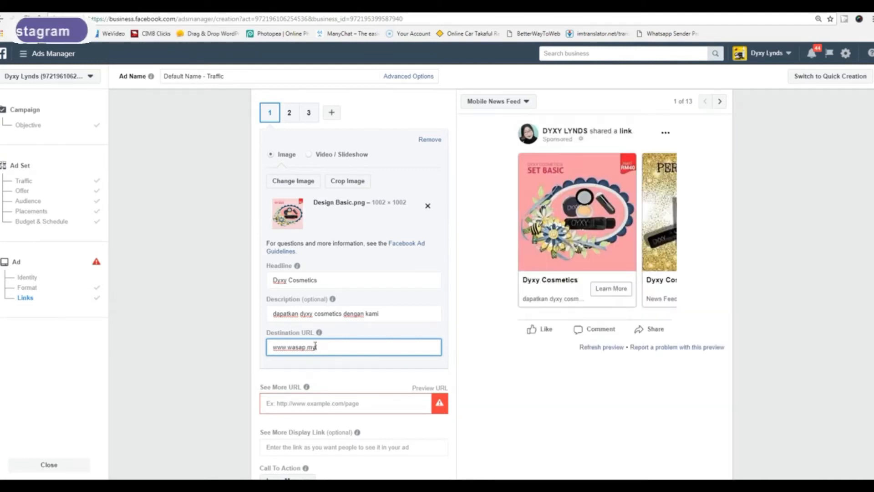
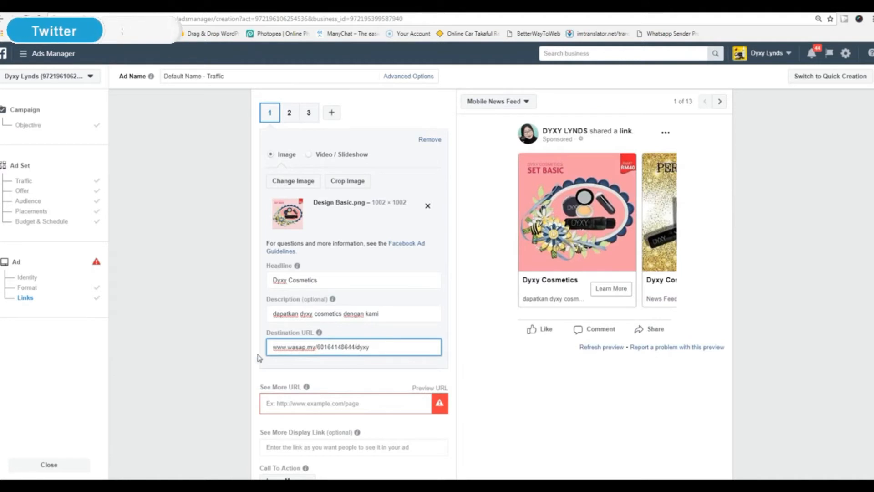
pyautogui.click(215, 346)
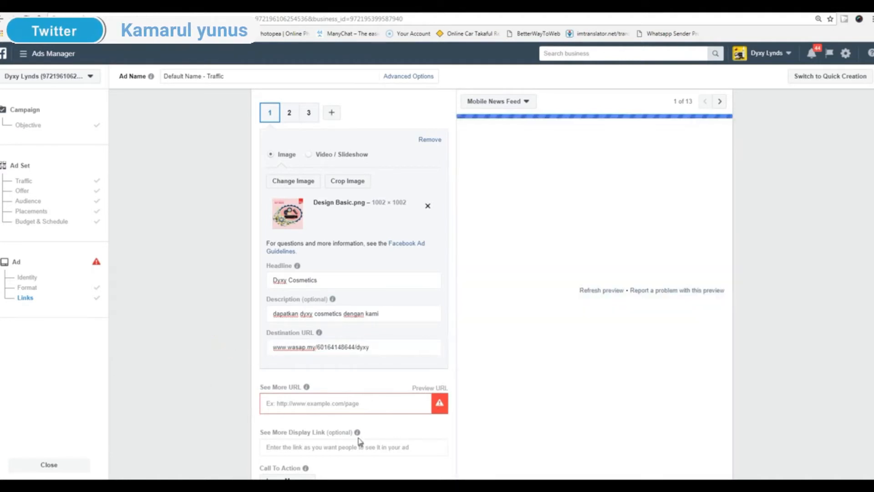
pyautogui.moveTo(358, 433)
pyautogui.scroll(-1, 358, 436)
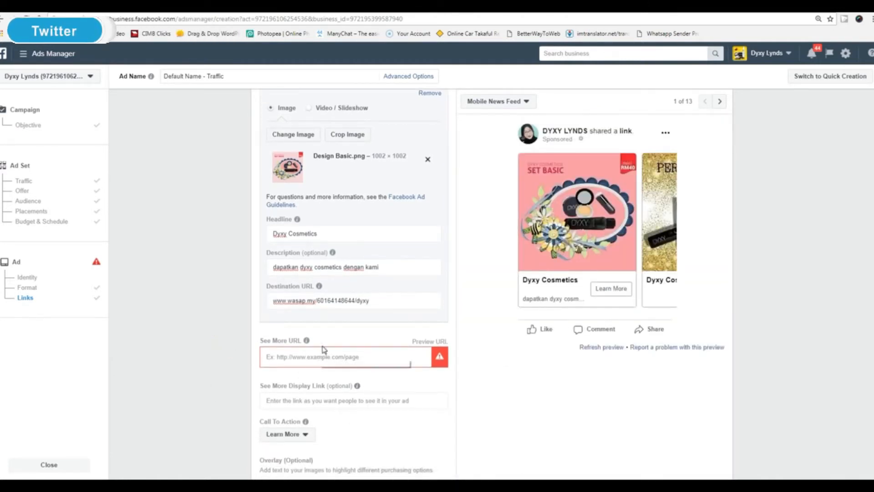
# Copy the destination link into the See More URL field.
pyautogui.click(377, 299)
pyautogui.moveTo(377, 300); pyautogui.dragTo(273, 302)
pyautogui.hotkey('ctrl', 'c')
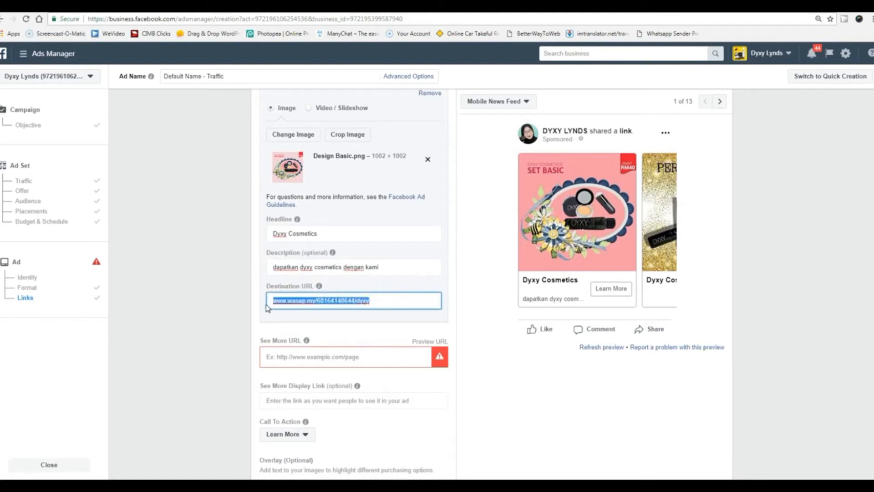
pyautogui.click(303, 357)
pyautogui.hotkey('ctrl', 'v')
pyautogui.click(183, 368)
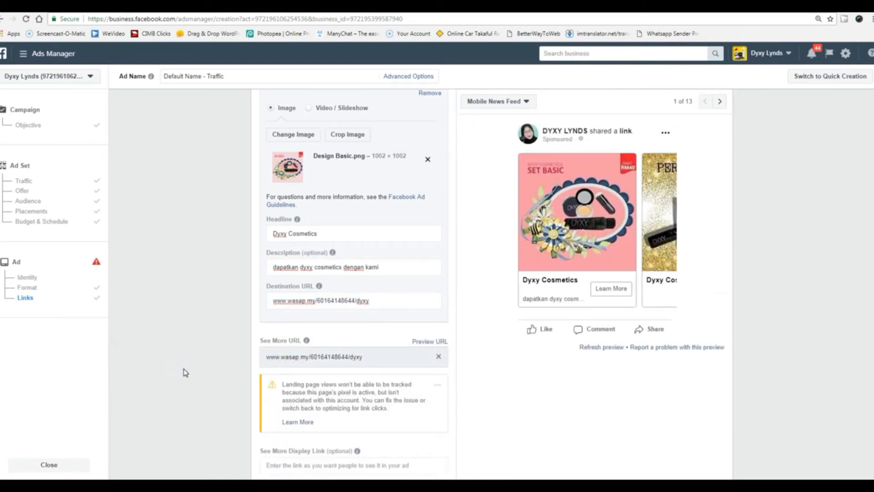
# Open the Call To Action dropdown to see the button choices.
pyautogui.scroll(-2, 515, 366)
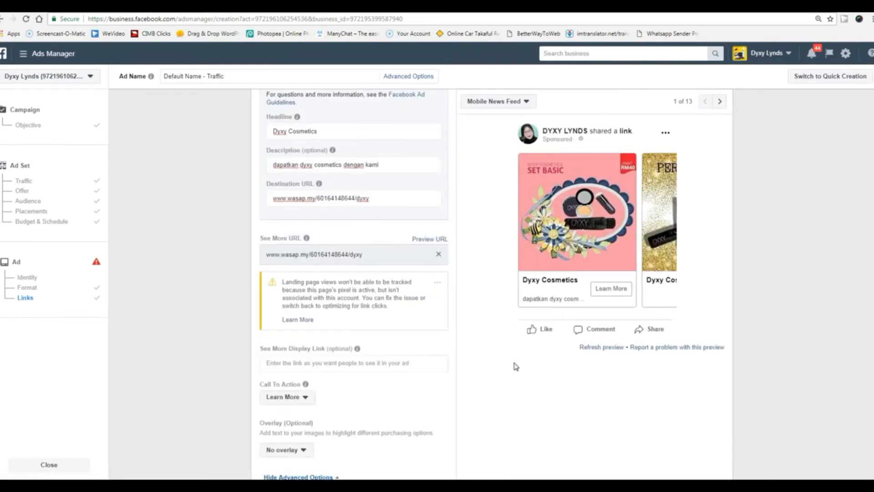
pyautogui.scroll(-1, 515, 366)
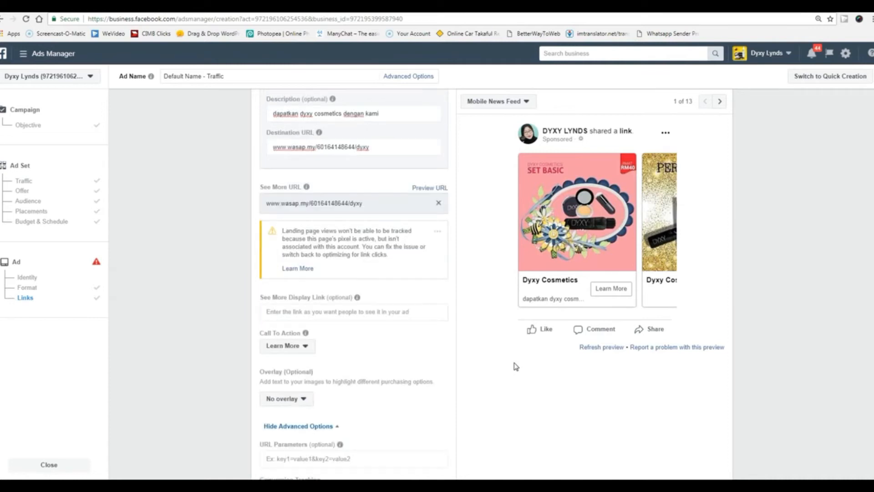
pyautogui.click(304, 347)
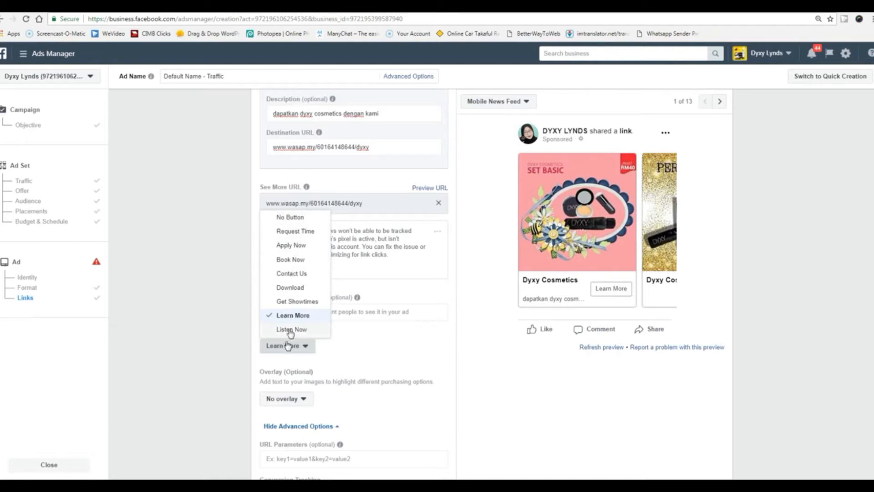
# Close the call-to-action choices, leaving Learn More selected.
pyautogui.click(214, 328)
pyautogui.scroll(-2, 480, 322)
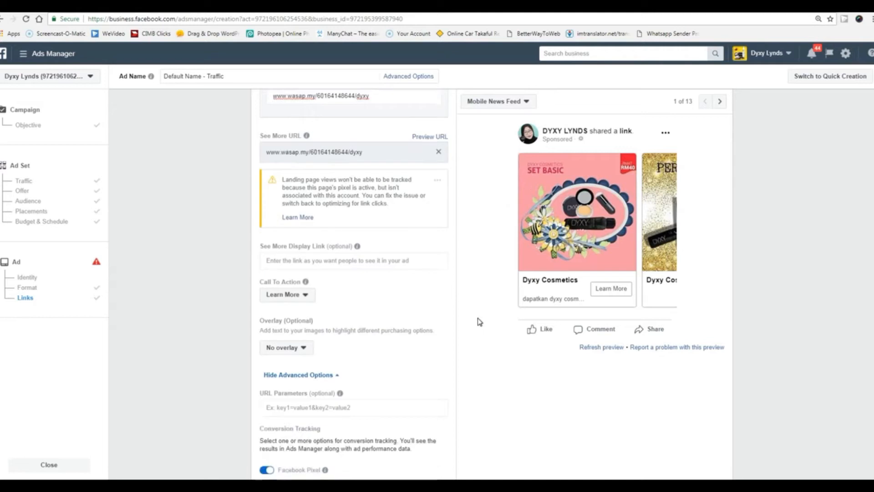
pyautogui.scroll(2, 479, 322)
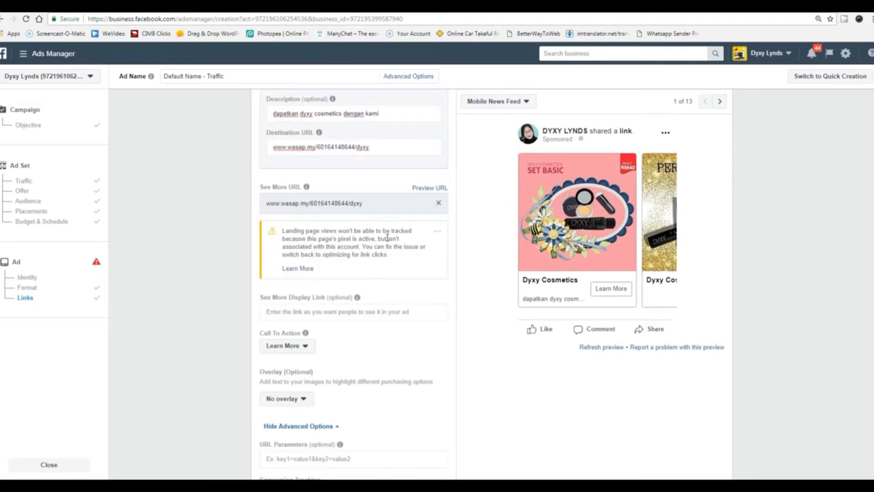
pyautogui.scroll(-5, 226, 363)
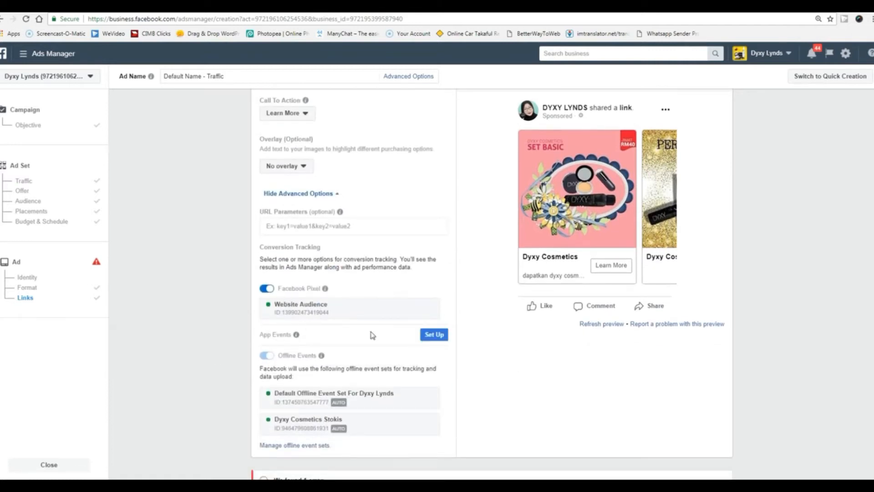
pyautogui.scroll(-2, 372, 336)
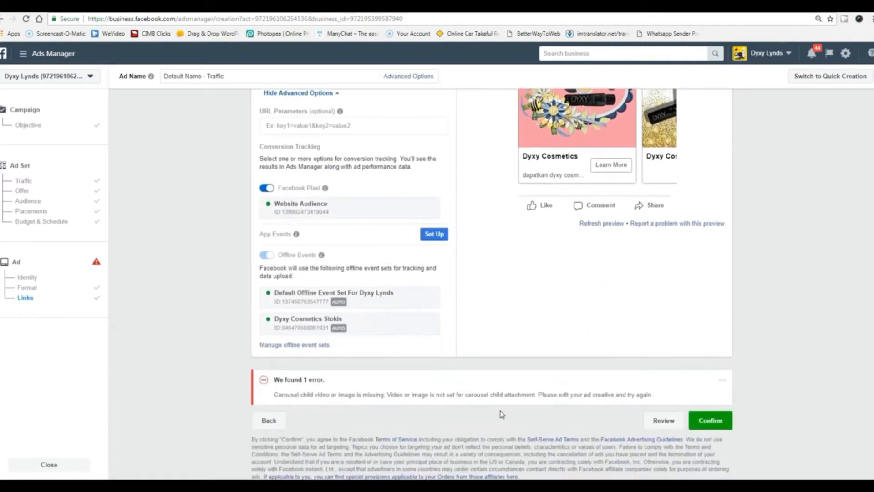
pyautogui.scroll(12, 445, 376)
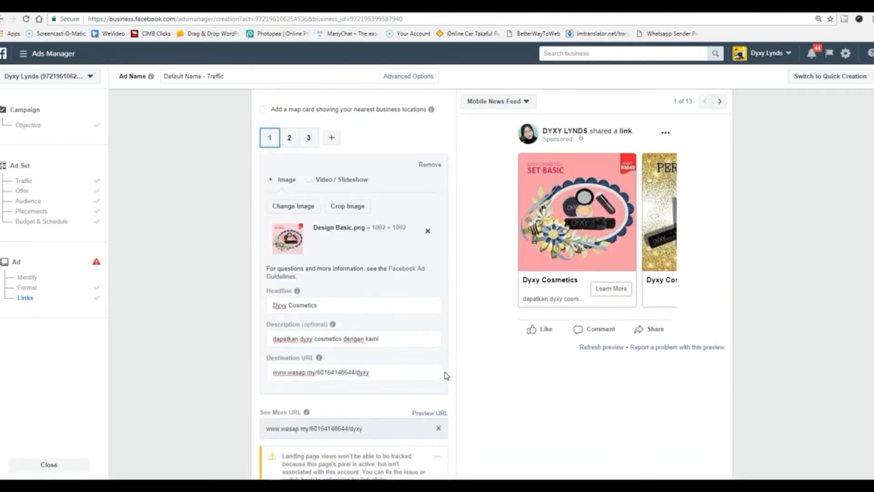
pyautogui.scroll(2, 446, 375)
pyautogui.scroll(-2, 447, 375)
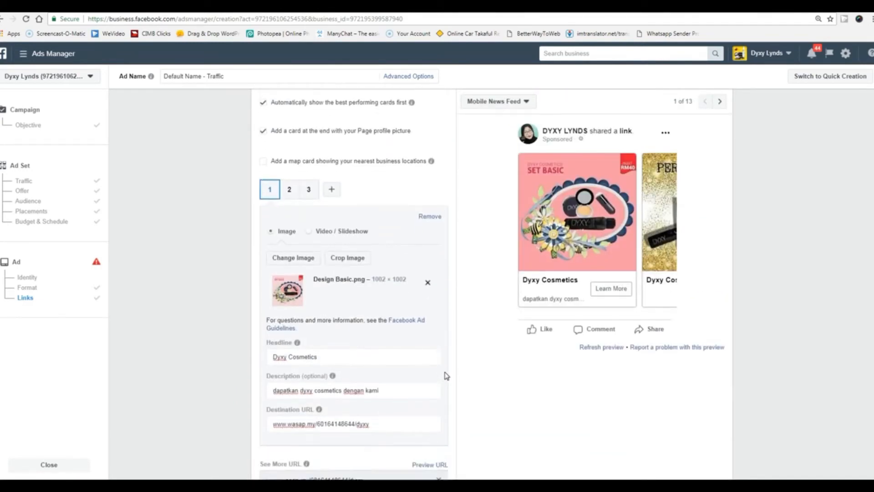
pyautogui.scroll(4, 446, 375)
pyautogui.scroll(6, 447, 376)
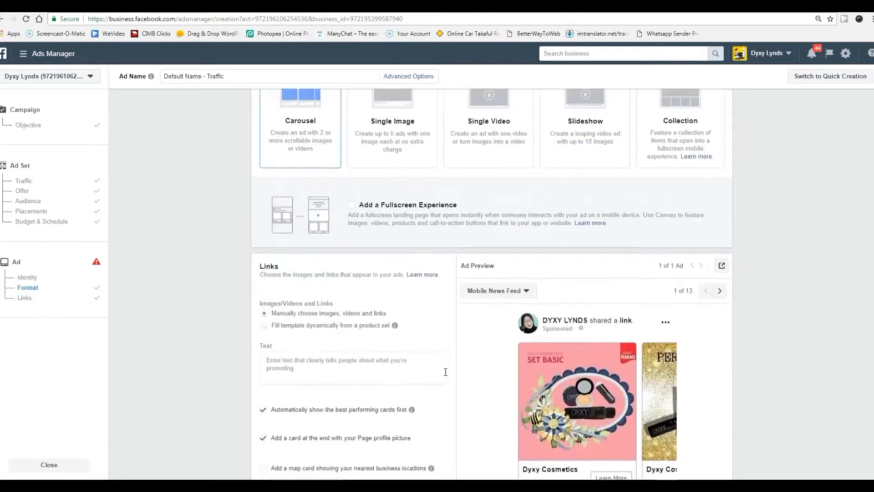
pyautogui.scroll(-15, 446, 376)
pyautogui.scroll(-6, 446, 375)
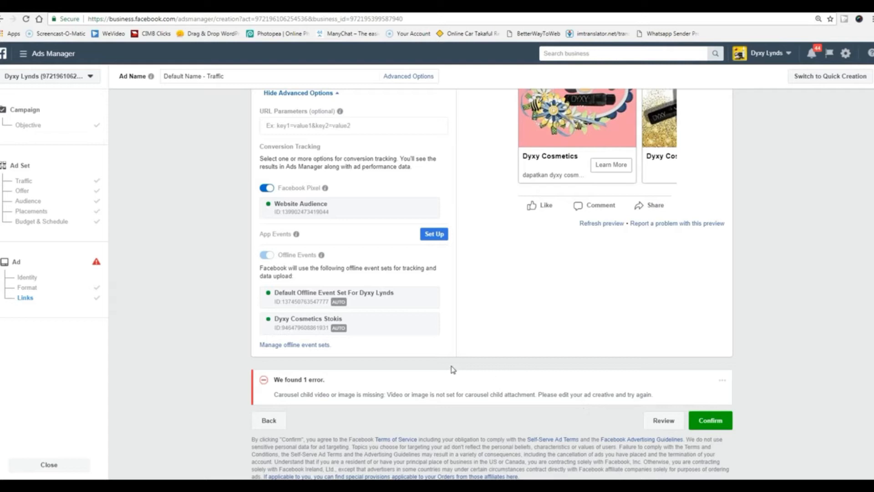
pyautogui.scroll(2, 463, 335)
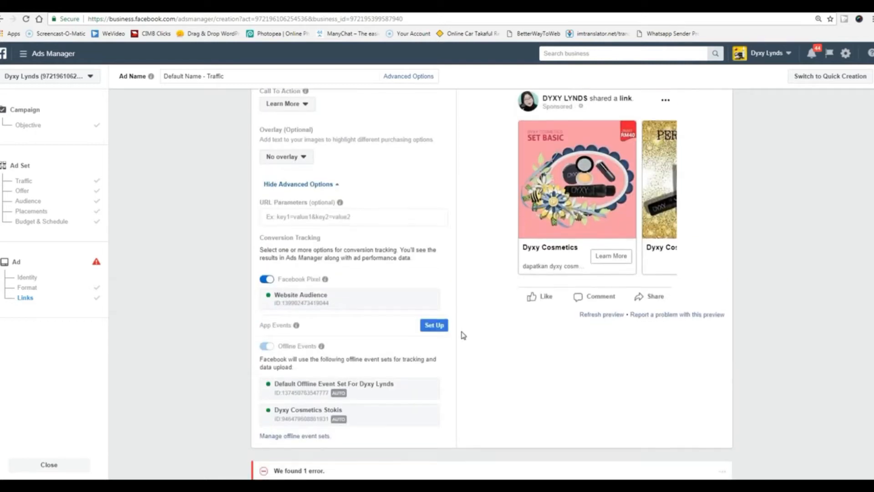
pyautogui.scroll(-1, 463, 335)
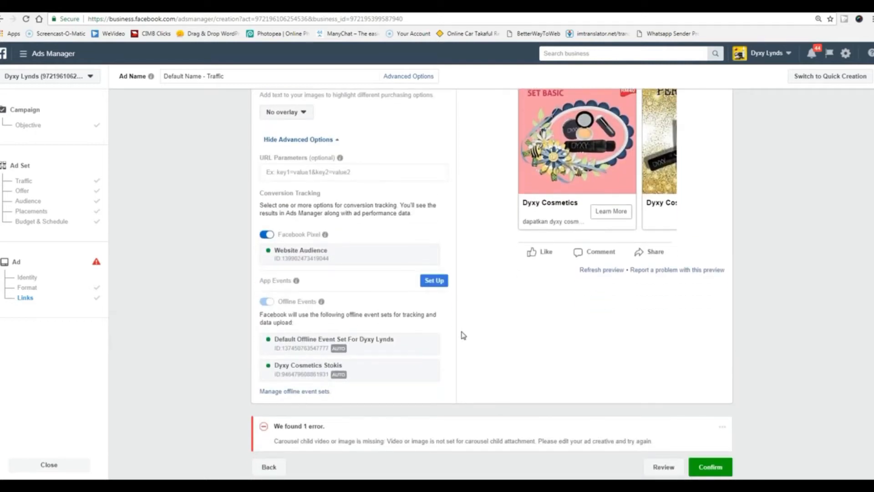
pyautogui.scroll(10, 463, 335)
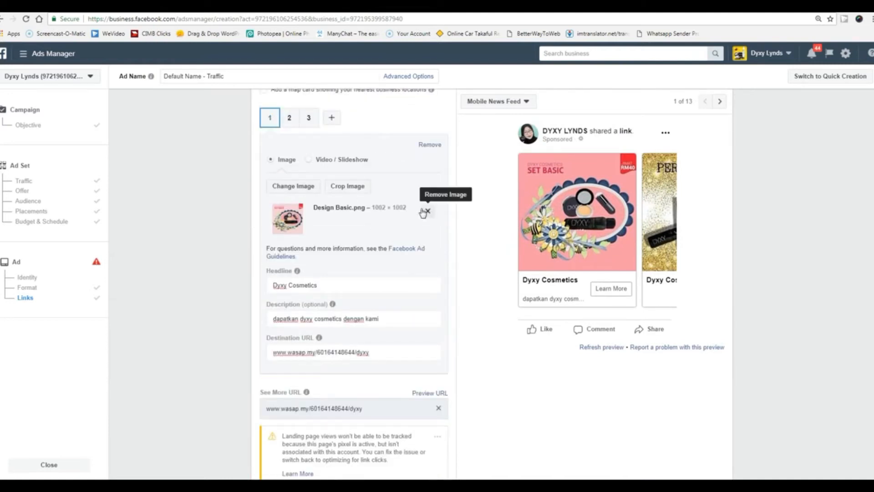
pyautogui.click(348, 229)
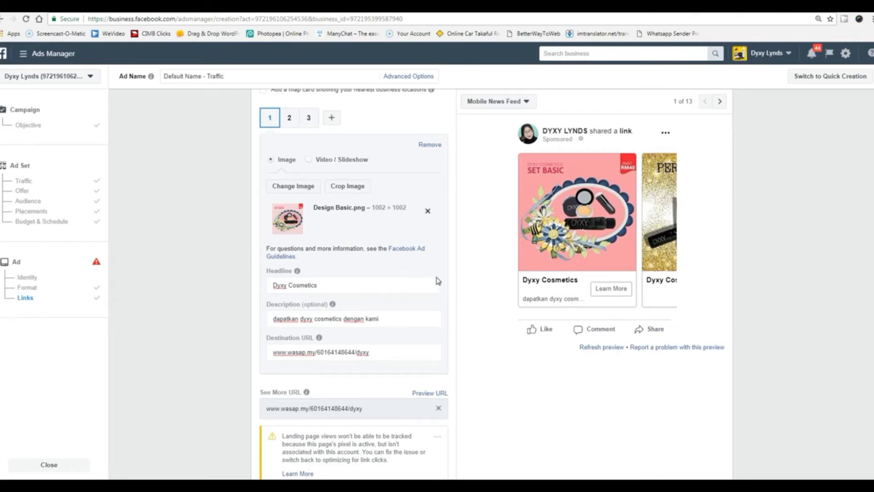
pyautogui.scroll(1, 438, 281)
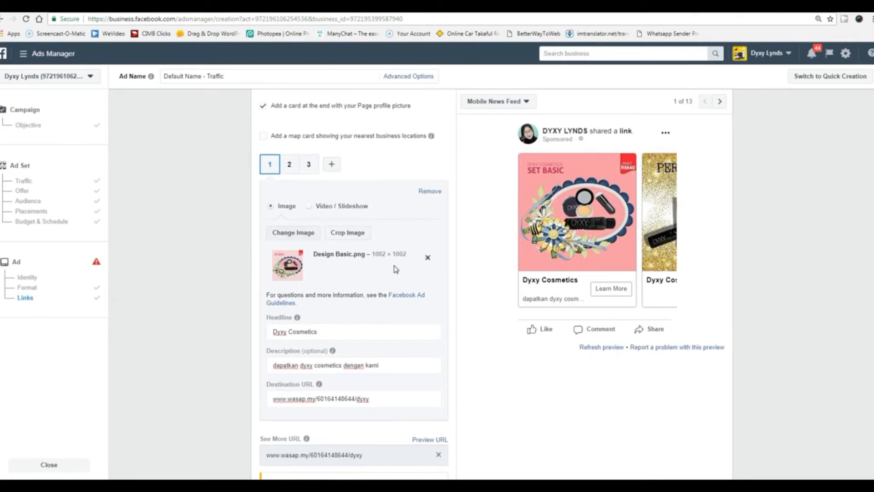
pyautogui.scroll(4, 394, 268)
pyautogui.scroll(4, 394, 269)
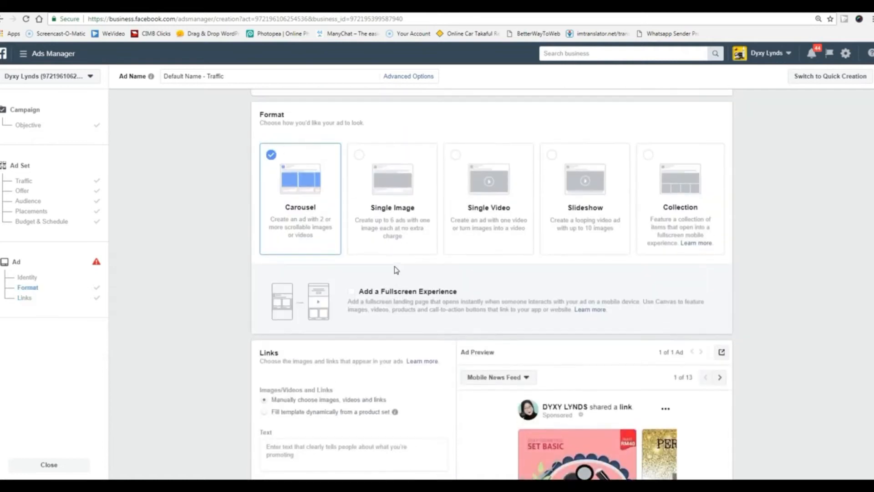
pyautogui.scroll(-4, 396, 268)
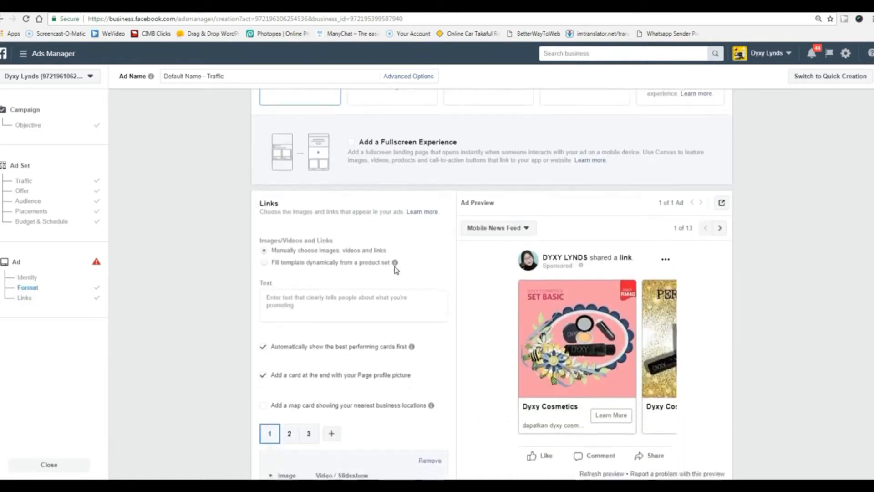
pyautogui.scroll(-1, 395, 268)
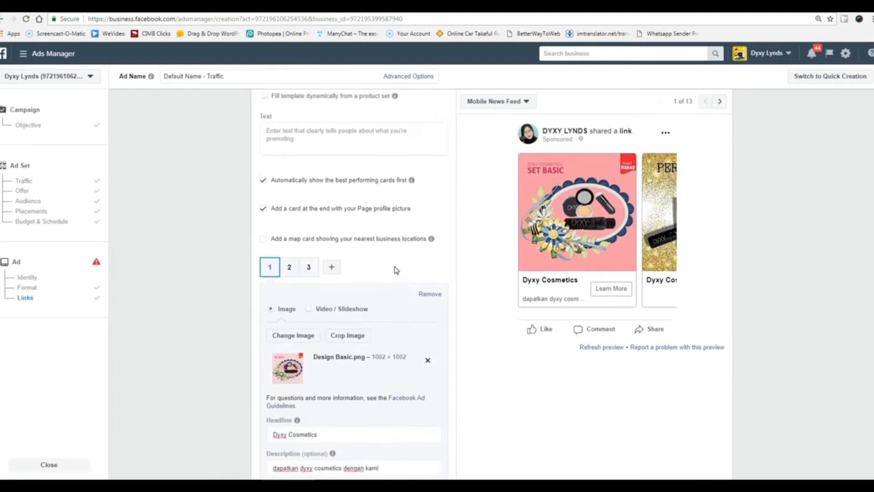
pyautogui.scroll(2, 394, 267)
pyautogui.click(305, 268)
# Enter 'your copy writing' as the ad's main text so it shows above the carousel preview.
pyautogui.write('yo')
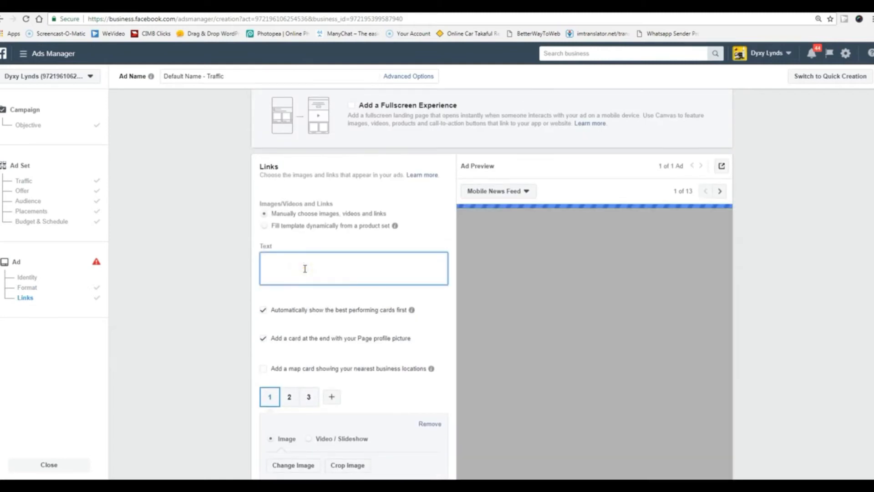
pyautogui.write('ur copy writing')
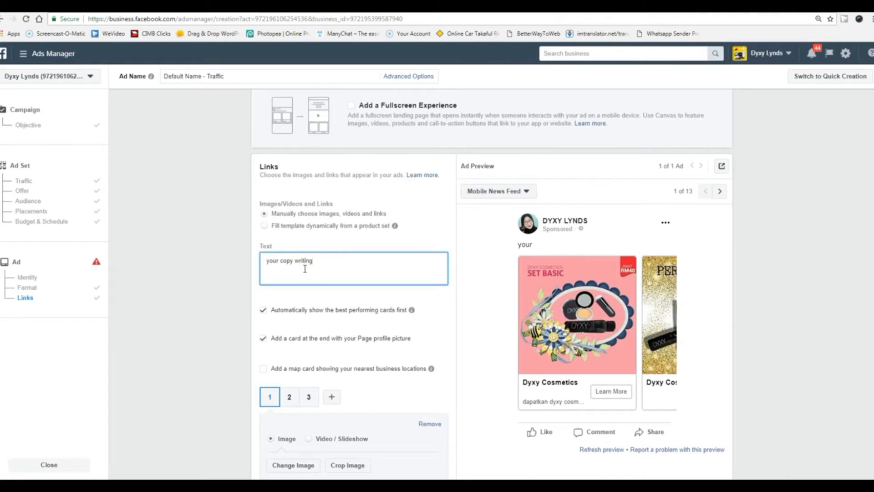
pyautogui.click(200, 292)
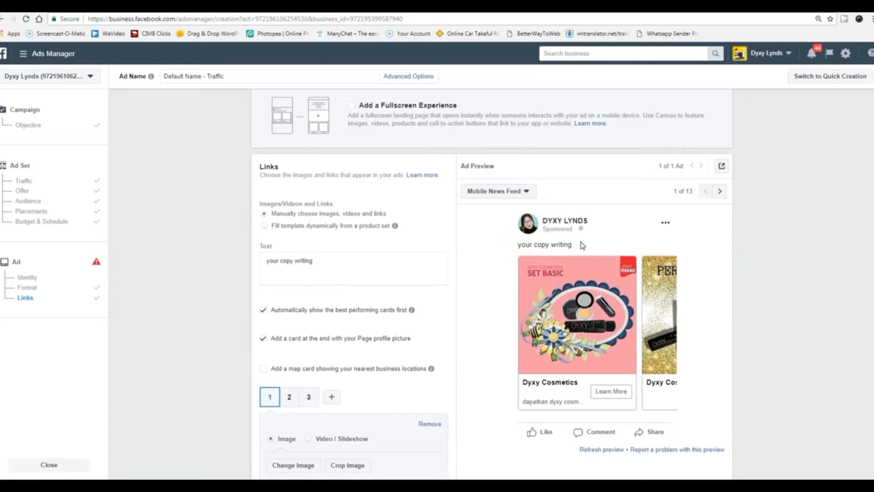
pyautogui.scroll(-3, 758, 305)
pyautogui.scroll(6, 758, 305)
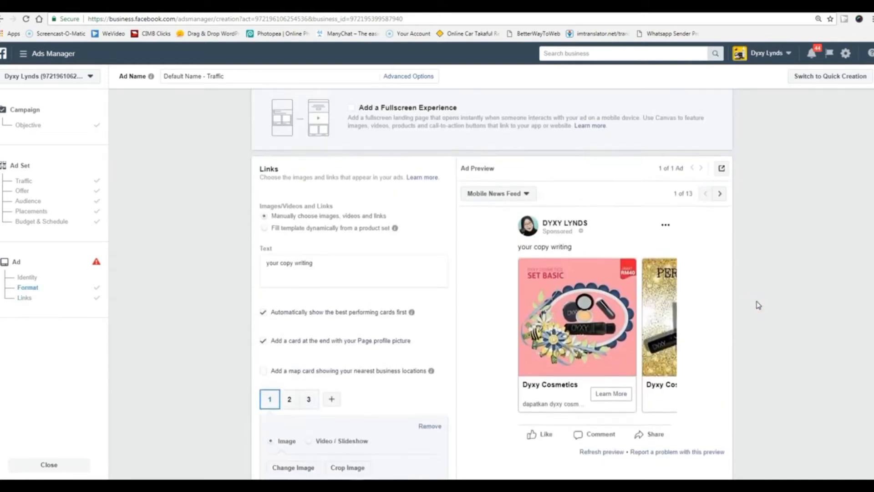
pyautogui.scroll(1, 758, 305)
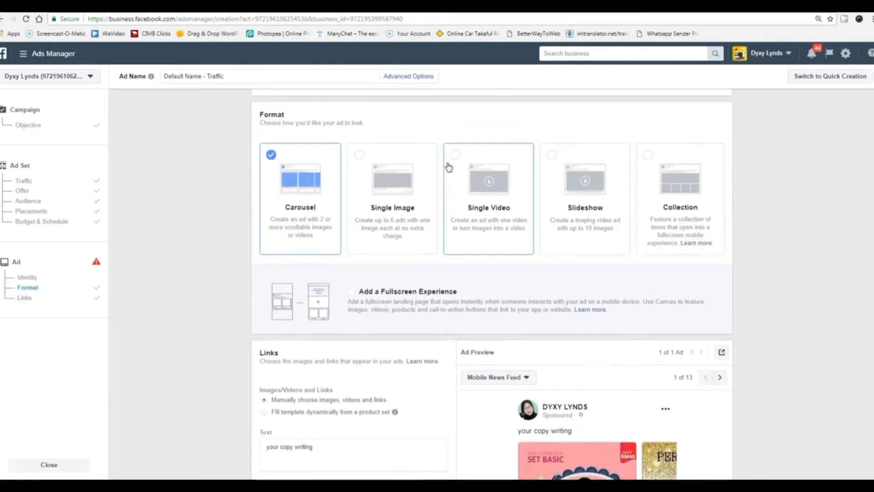
# Switch the ad format from Carousel to Single Image.
pyautogui.click(359, 183)
pyautogui.scroll(-5, 245, 329)
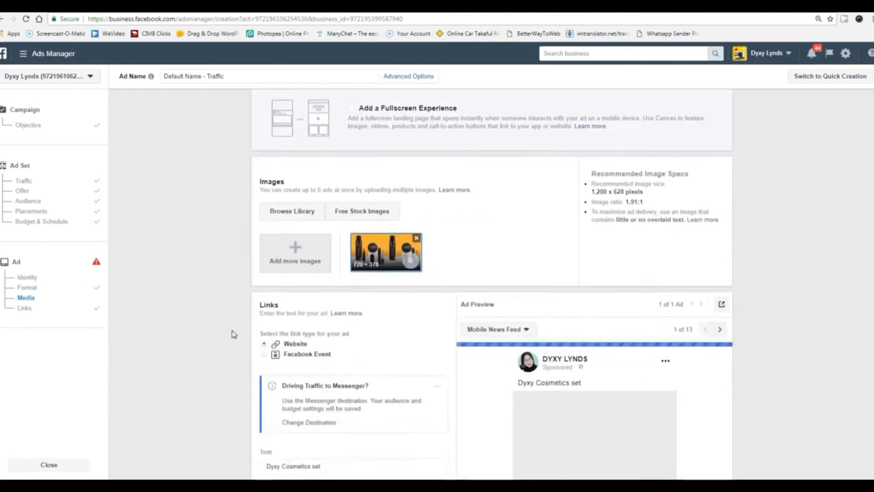
pyautogui.scroll(2, 234, 335)
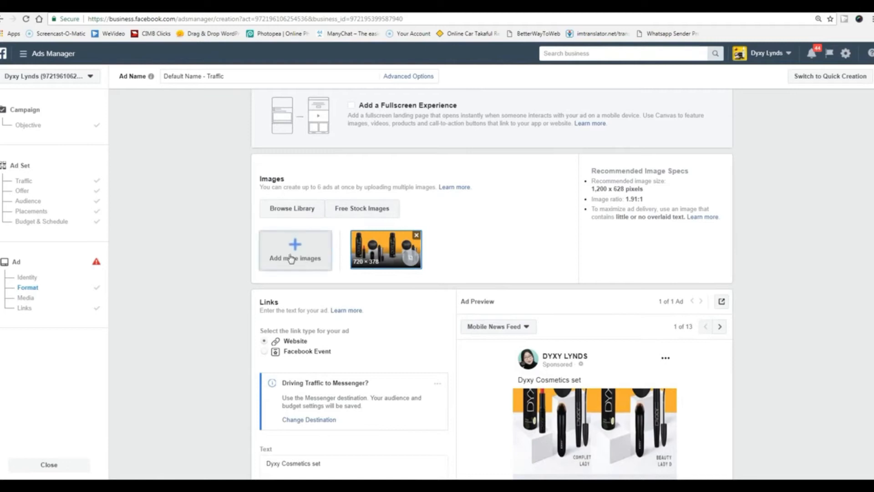
# Browse the image sources and keep the mascara product photo from the account images.
pyautogui.click(291, 211)
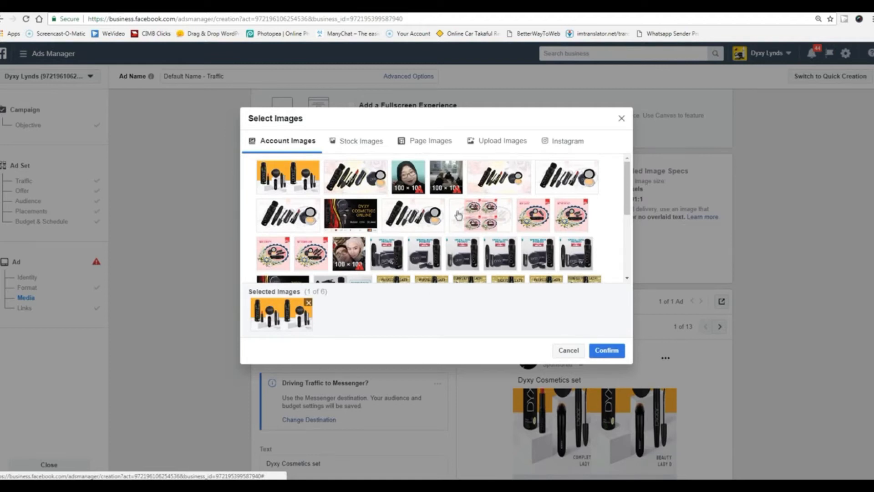
pyautogui.click(358, 143)
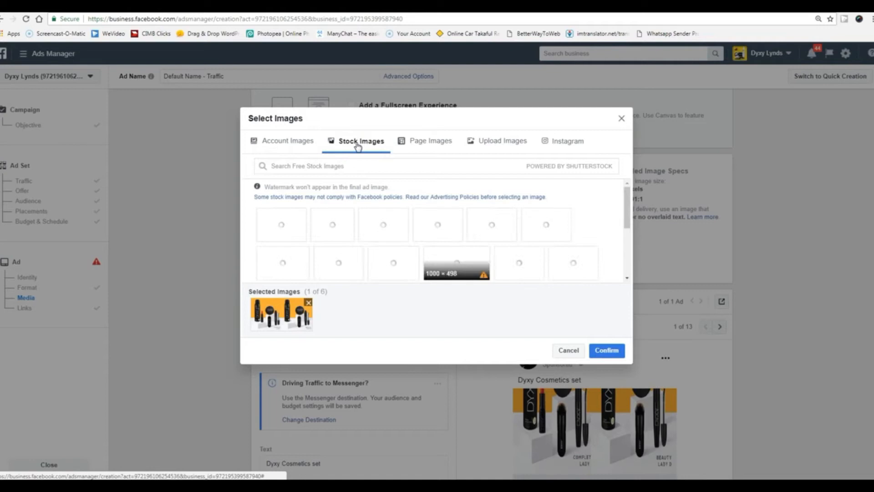
pyautogui.moveTo(376, 231)
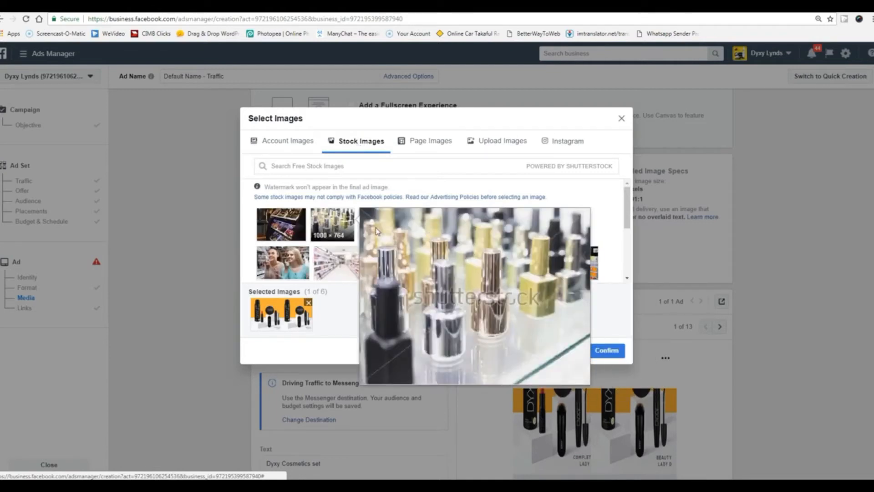
pyautogui.click(431, 142)
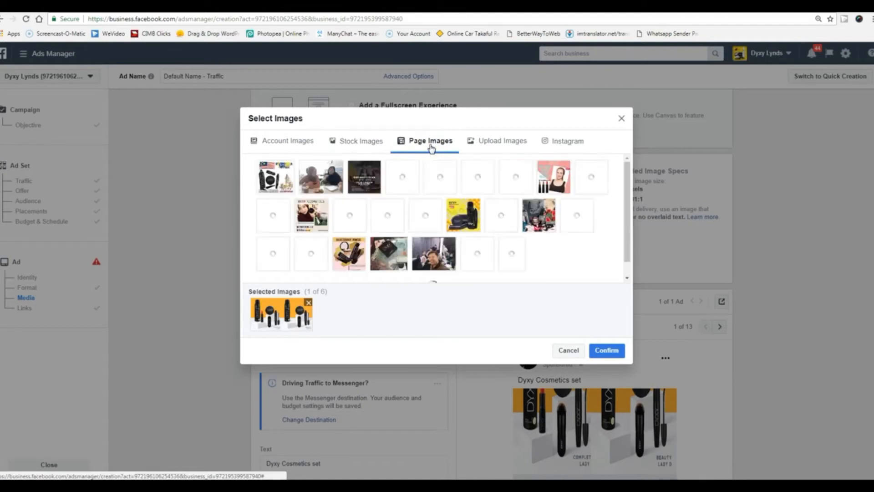
pyautogui.click(497, 144)
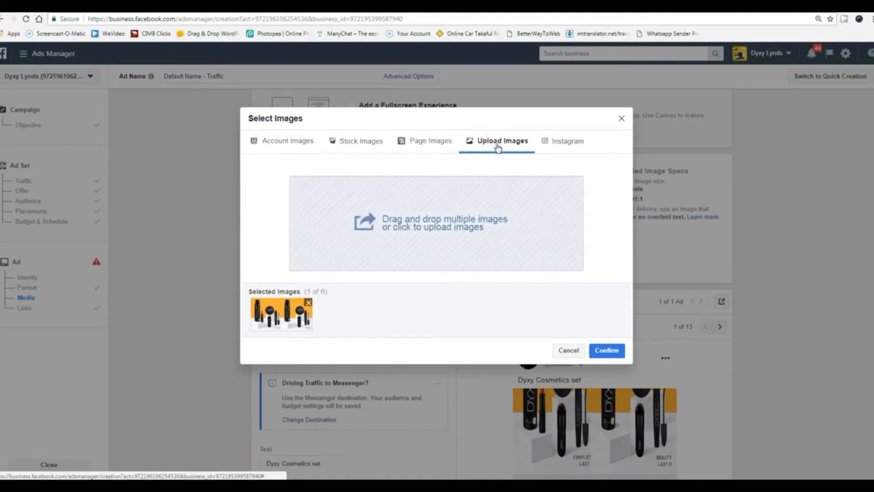
pyautogui.click(576, 142)
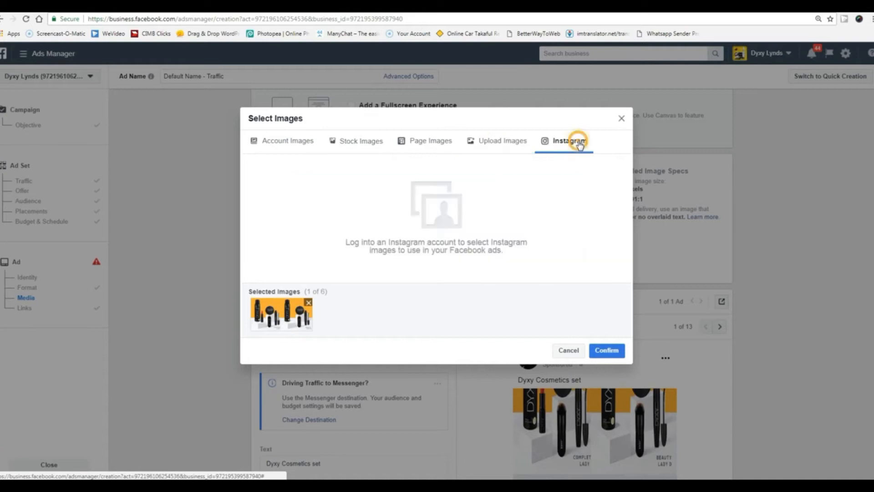
pyautogui.click(279, 142)
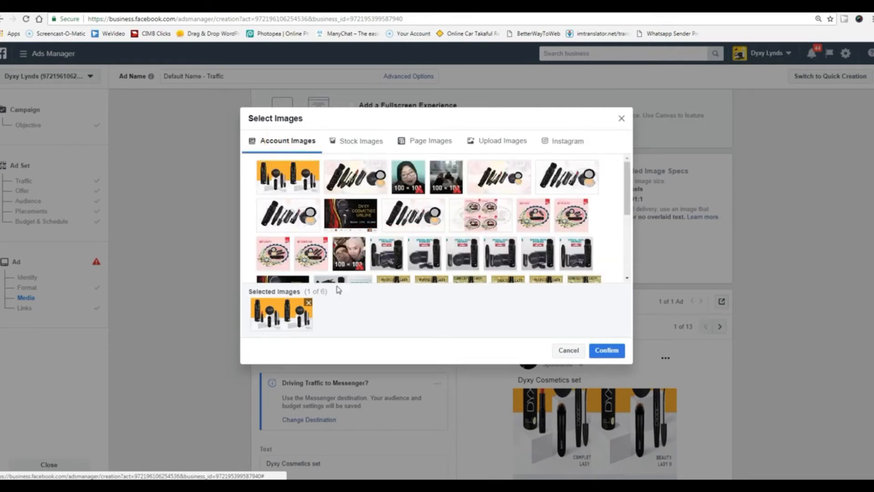
pyautogui.click(622, 119)
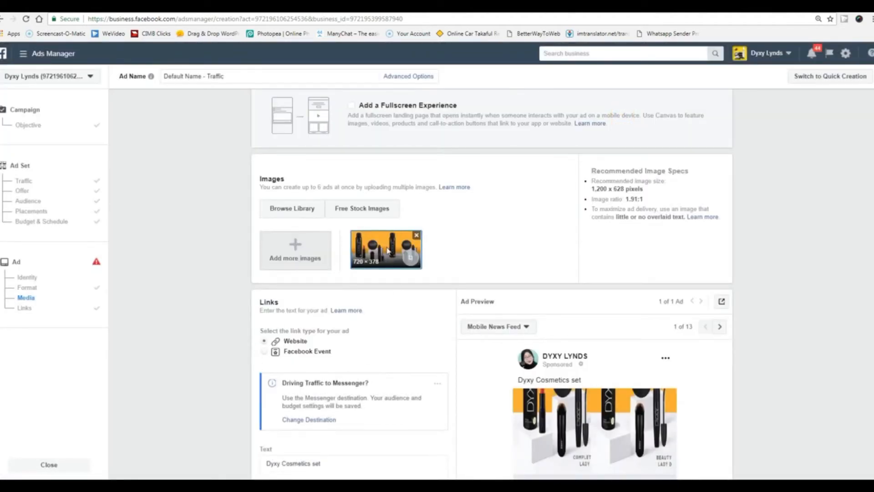
# Look at Free Stock Images and cancel Add more images without adding anything.
pyautogui.click(361, 208)
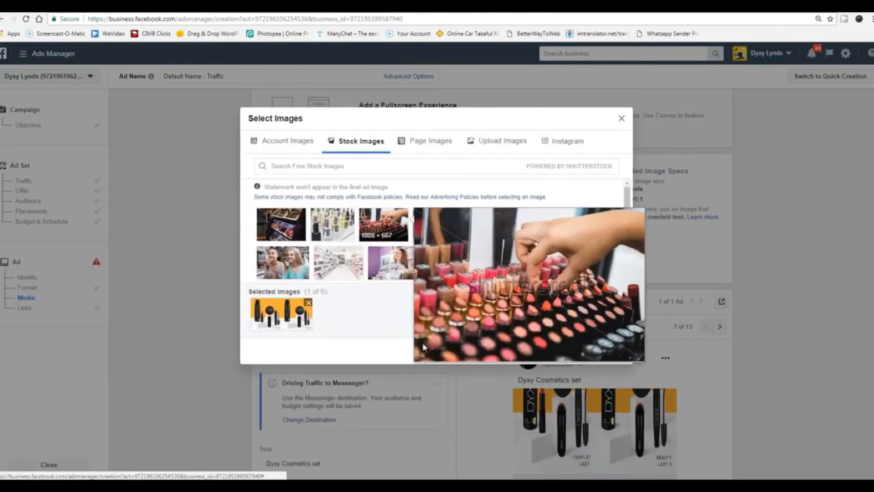
pyautogui.click(621, 119)
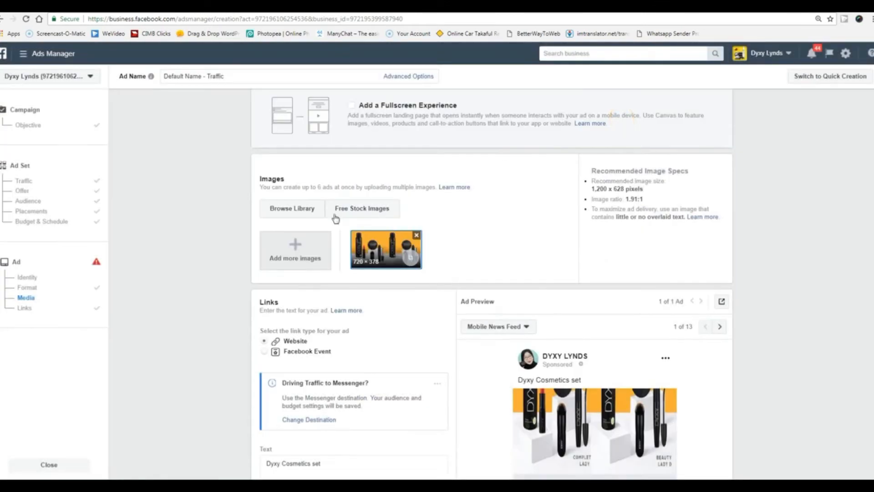
pyautogui.click(292, 251)
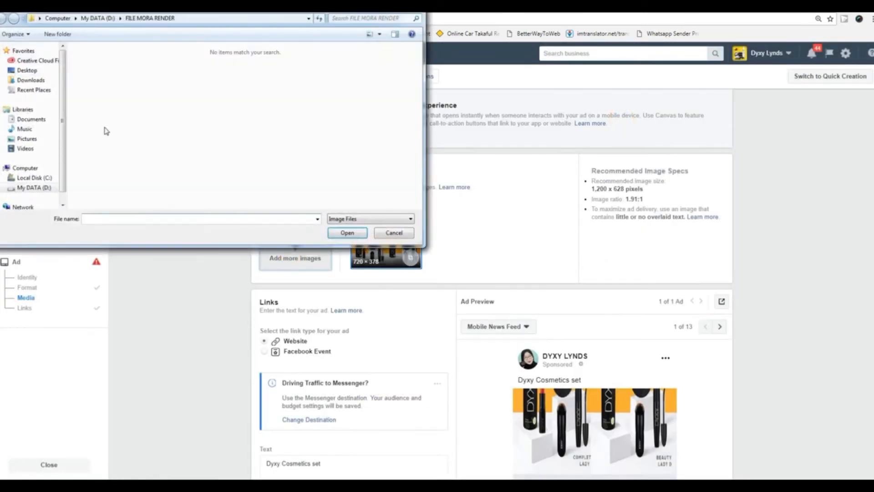
pyautogui.press('Escape')
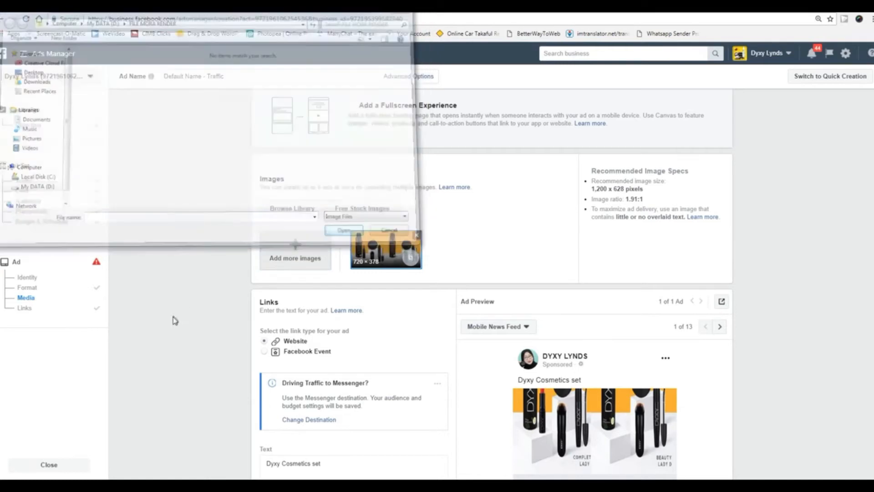
pyautogui.click(171, 318)
pyautogui.scroll(-3, 172, 325)
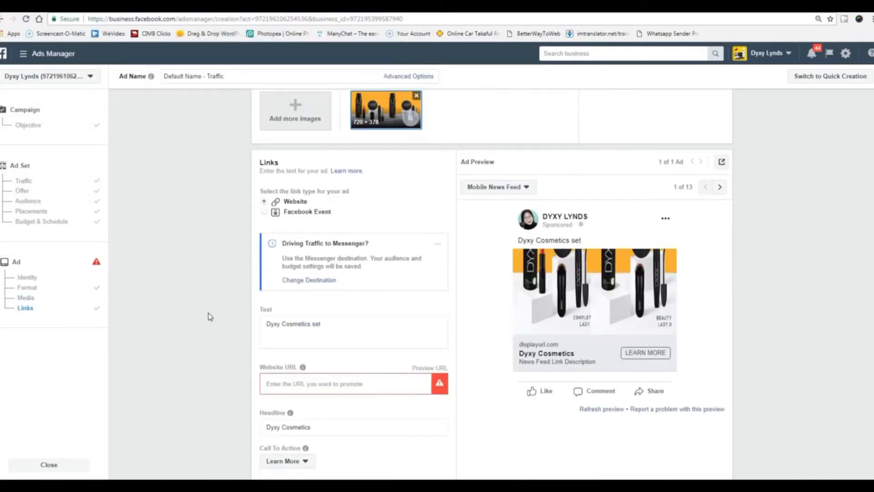
# Overwrite the ad's Text field with 'ayat power disini'.
pyautogui.scroll(-1, 210, 317)
pyautogui.click(336, 283)
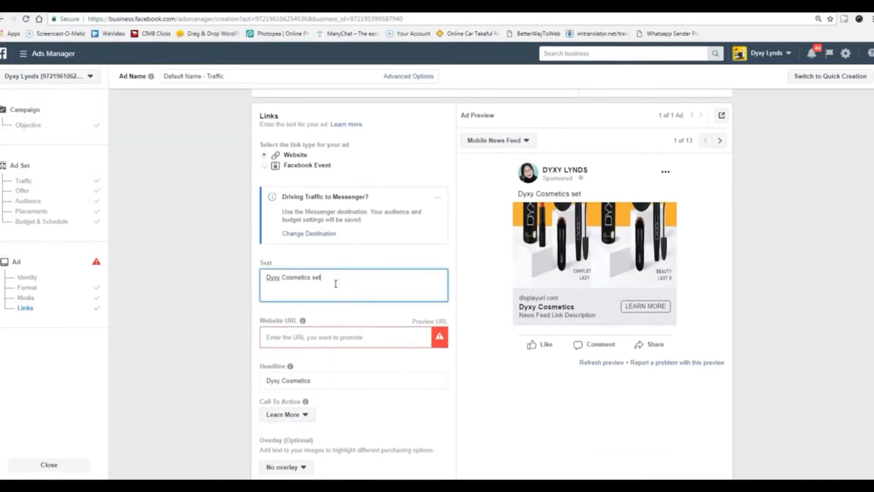
pyautogui.moveTo(323, 280); pyautogui.dragTo(241, 280)
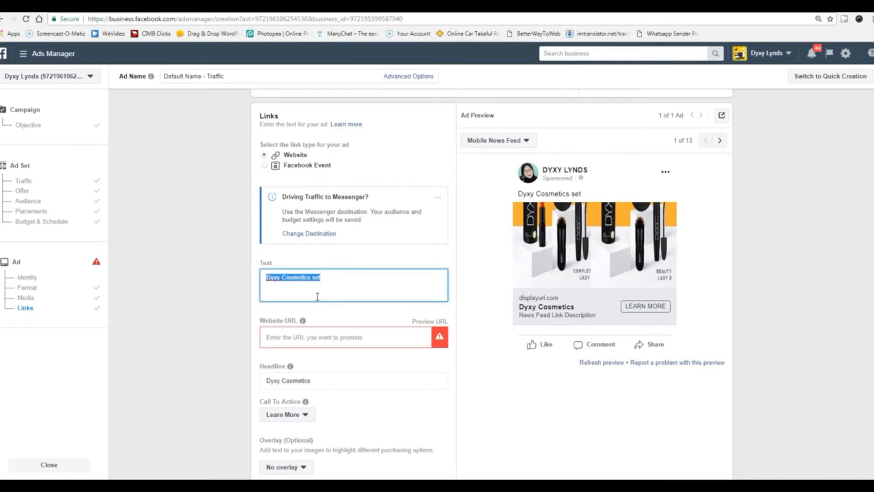
pyautogui.write('ayat powe')
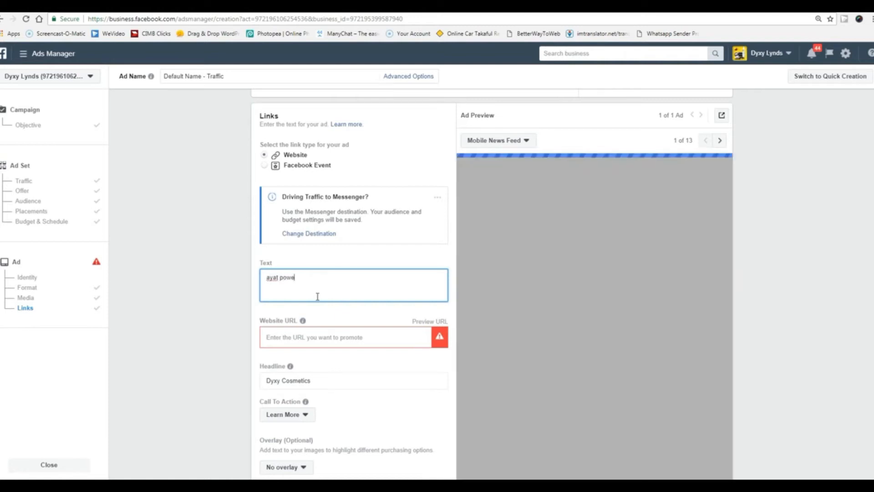
pyautogui.write('r disini')
pyautogui.click(373, 336)
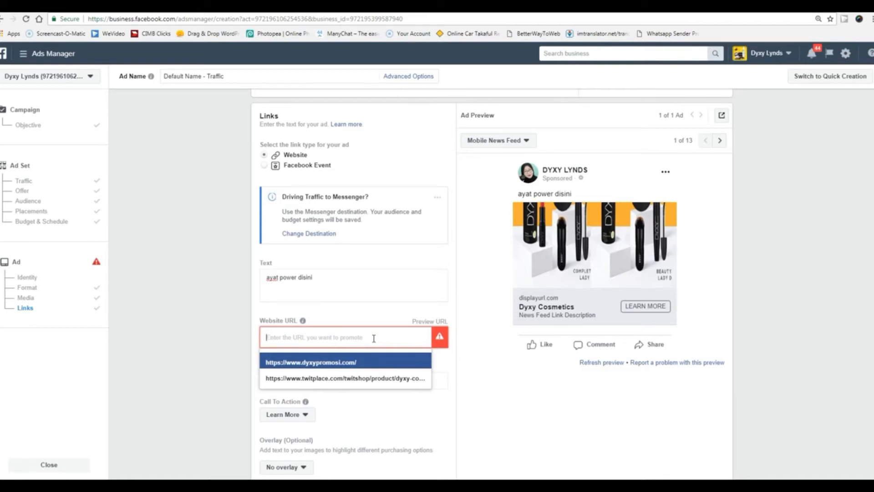
# Change the call-to-action button to Apply Now.
pyautogui.click(138, 336)
pyautogui.scroll(-2, 246, 383)
pyautogui.click(294, 323)
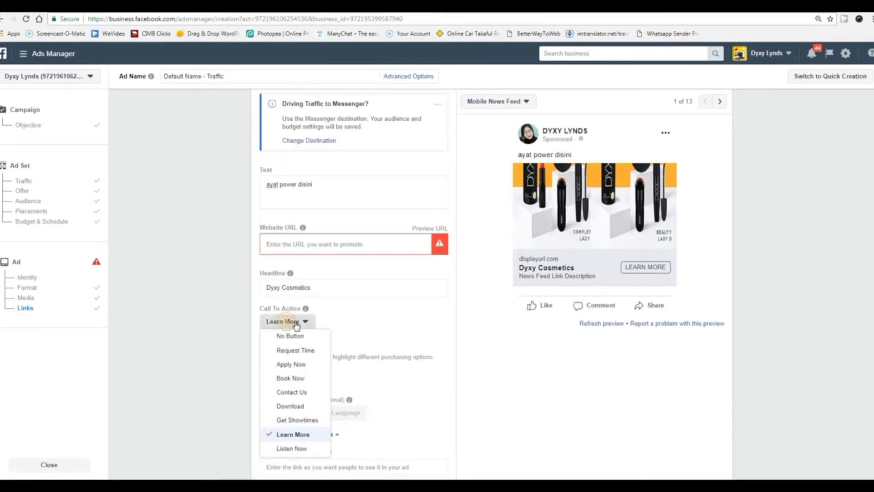
pyautogui.click(291, 364)
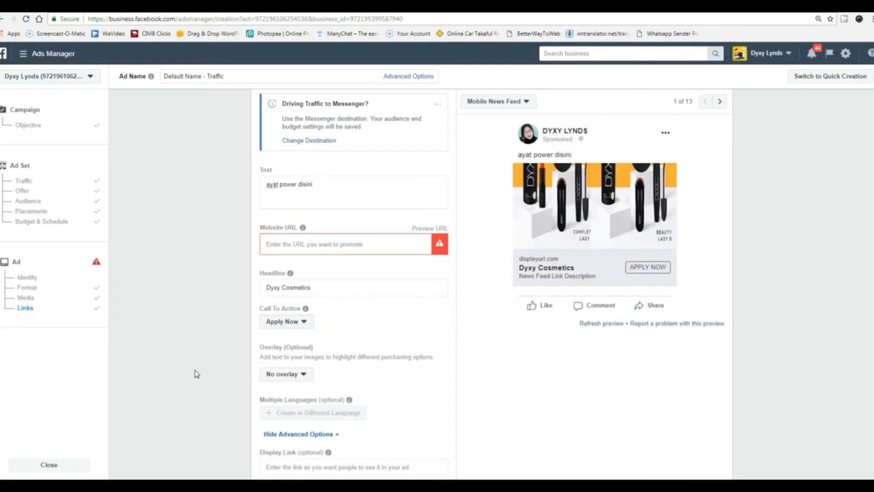
# Add a Free Shipping overlay to the ad image.
pyautogui.scroll(-2, 196, 373)
pyautogui.click(297, 282)
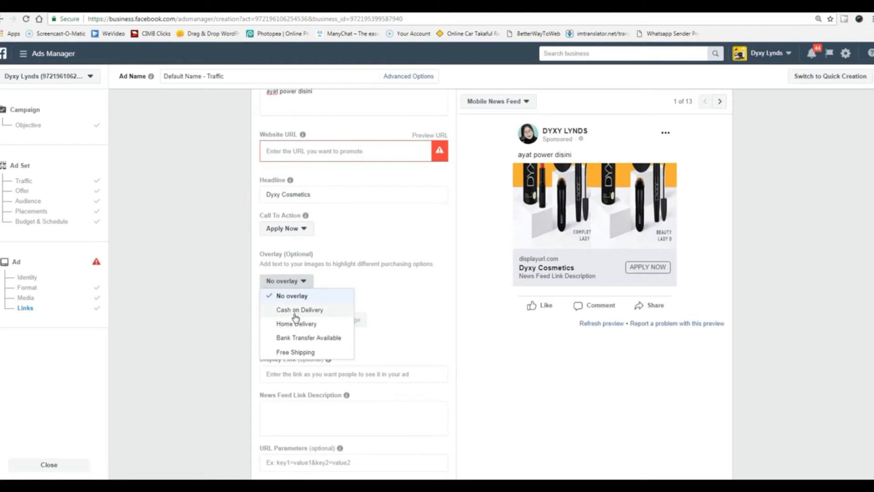
pyautogui.click(294, 353)
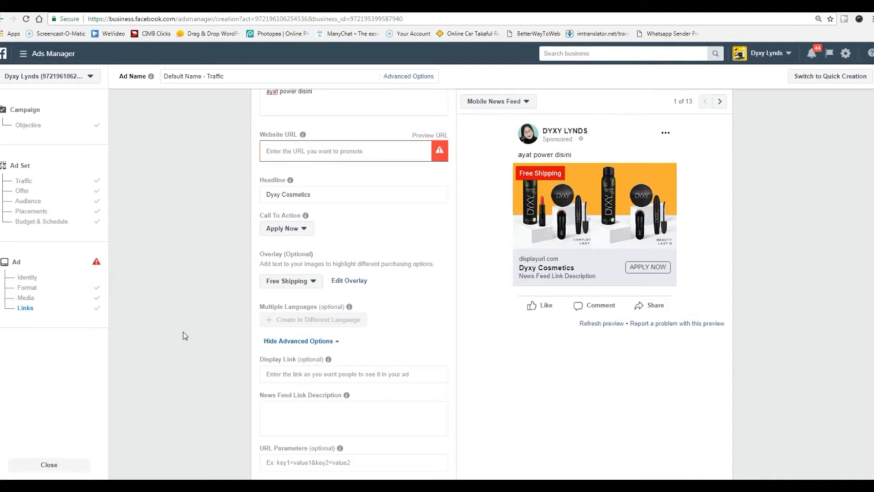
# Visit the Display Link and News Feed Link Description fields.
pyautogui.scroll(-4, 184, 336)
pyautogui.scroll(1, 183, 335)
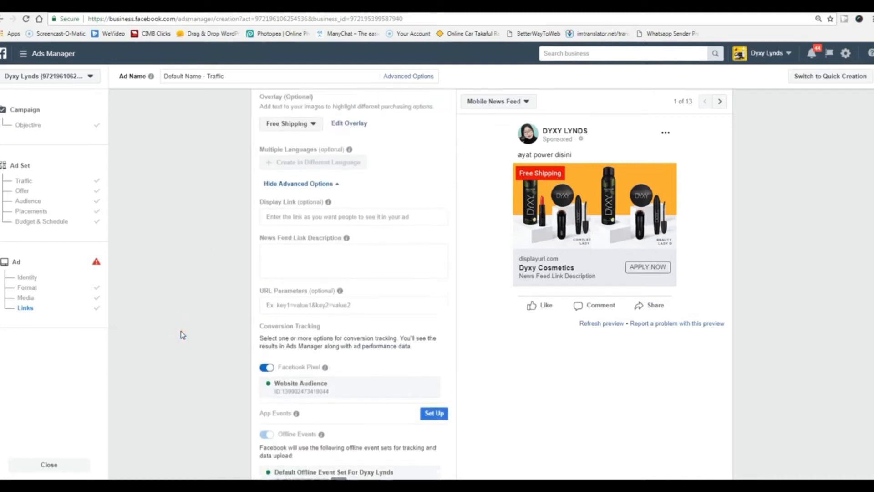
pyautogui.click(326, 237)
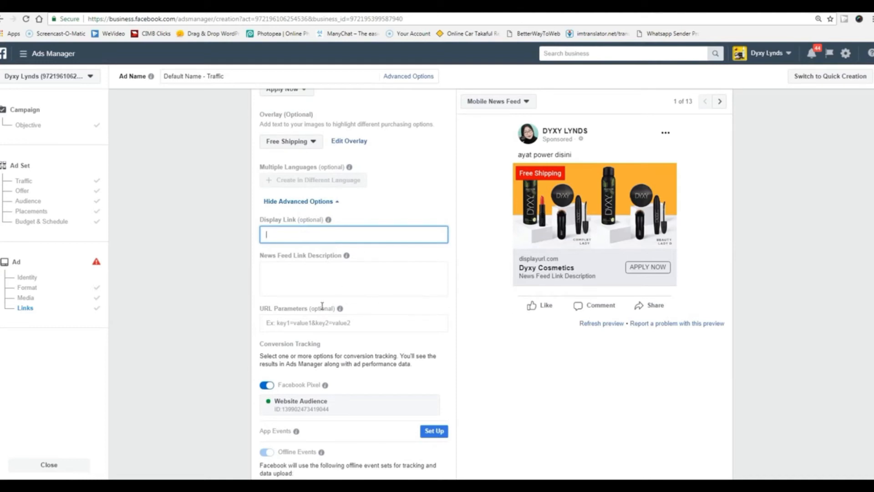
pyautogui.click(306, 274)
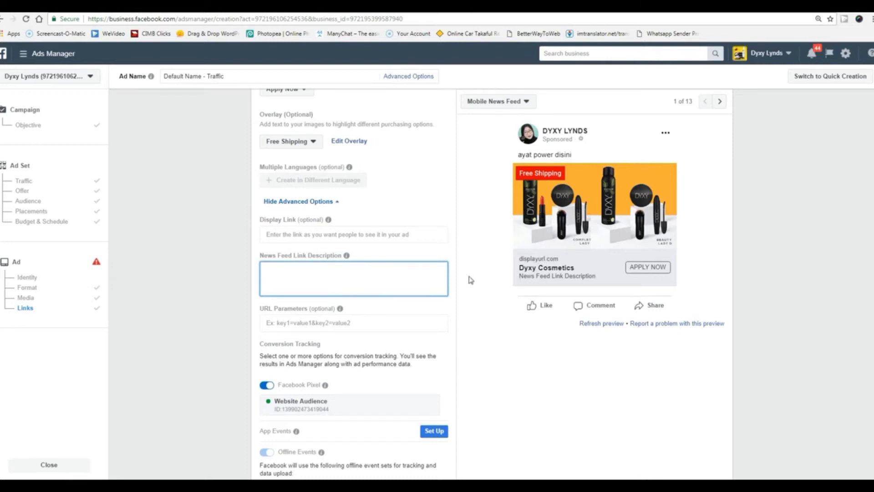
# Switch the ad format to Single Video.
pyautogui.scroll(10, 224, 357)
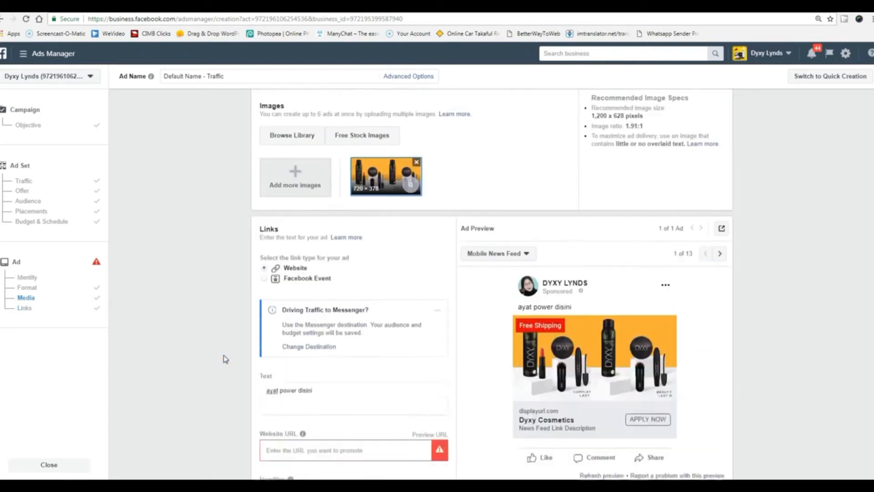
pyautogui.scroll(6, 223, 355)
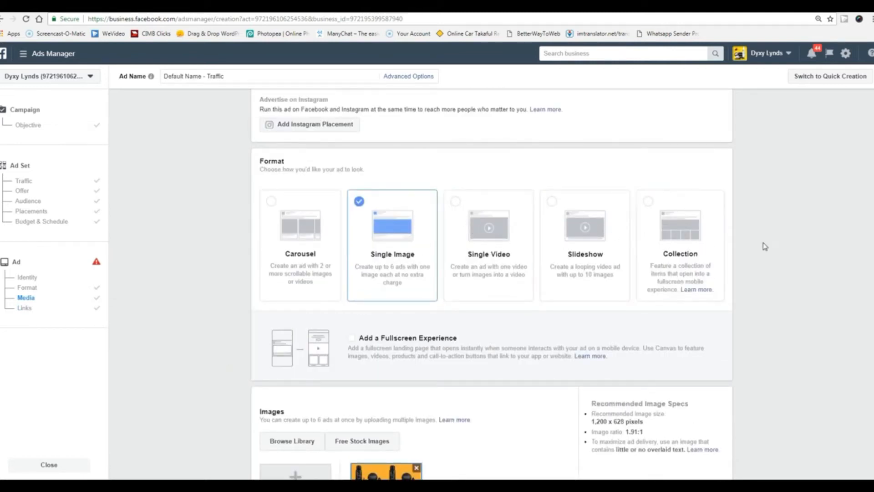
pyautogui.click(456, 201)
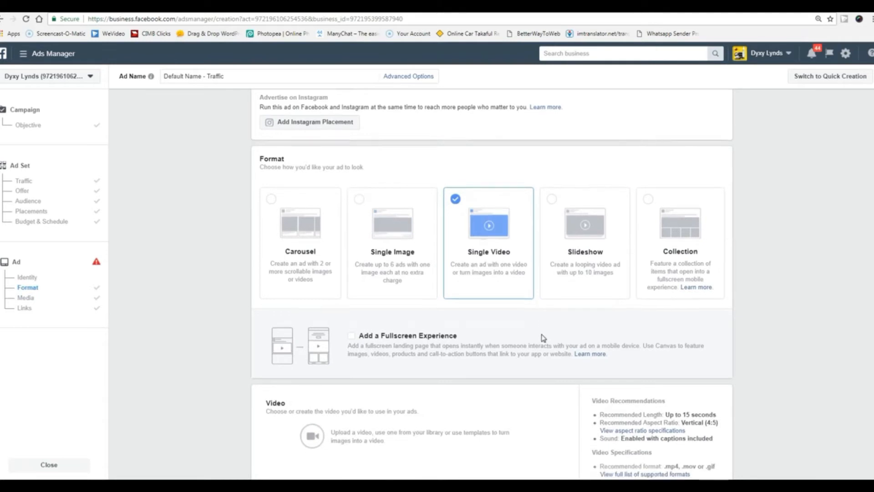
# Try the Advance Facebook Marketing (Bahagian-1) file and check the video library, choosing nothing.
pyautogui.scroll(-7, 542, 337)
pyautogui.scroll(2, 541, 338)
pyautogui.click(415, 275)
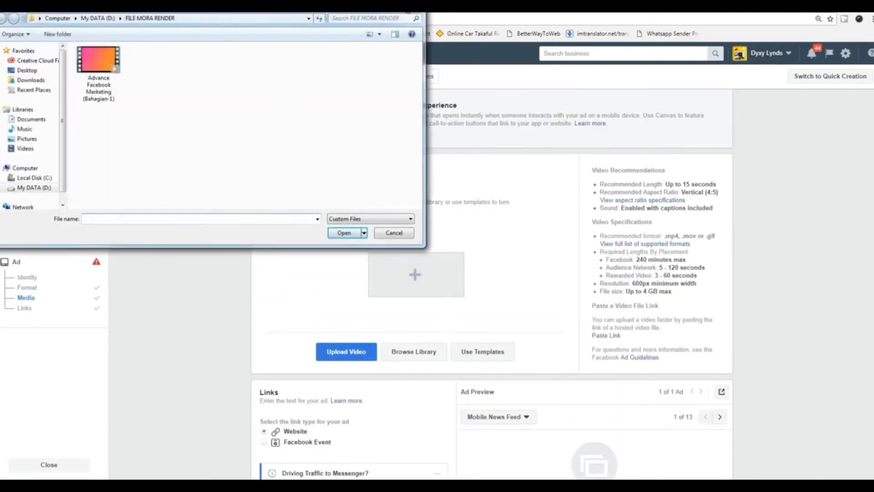
pyautogui.click(98, 64)
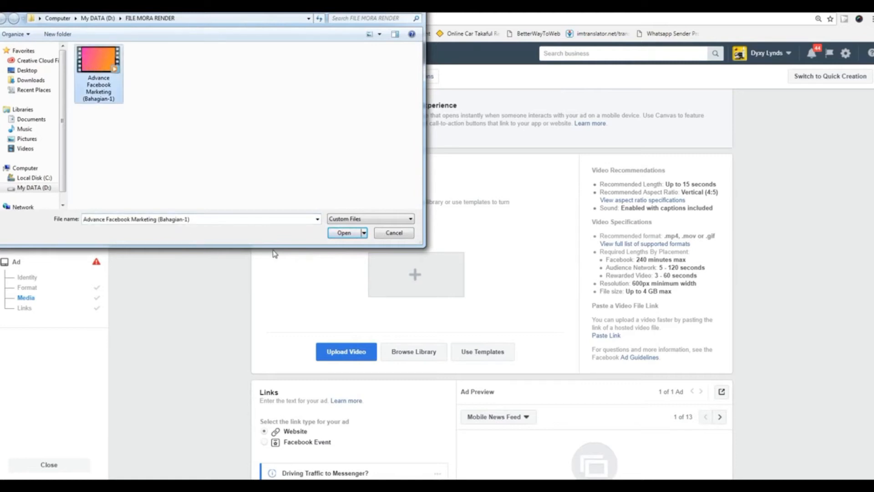
pyautogui.press('Return')
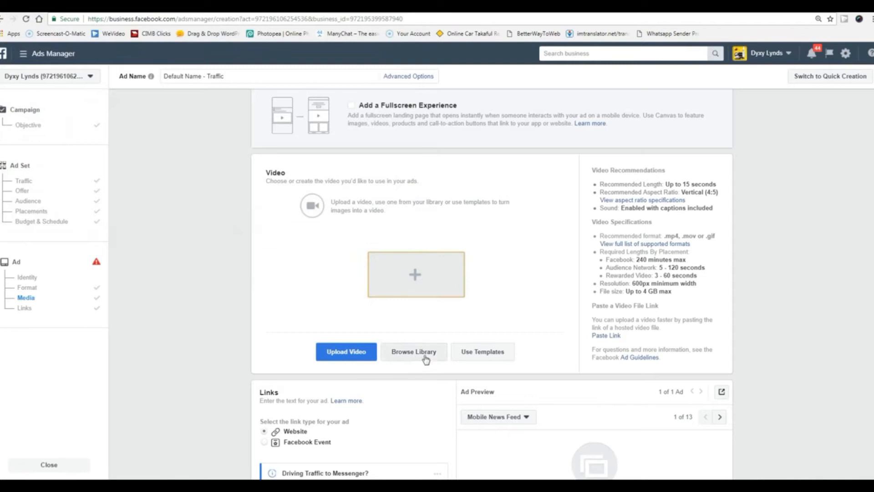
pyautogui.click(432, 355)
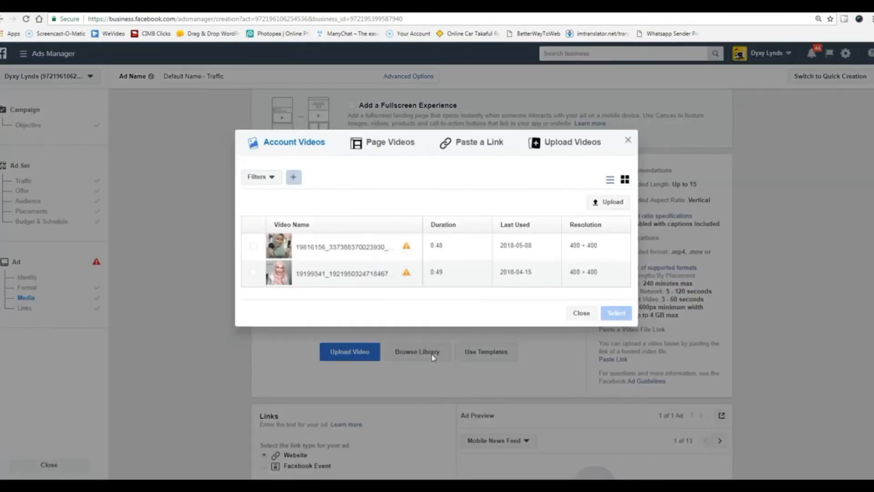
pyautogui.click(628, 139)
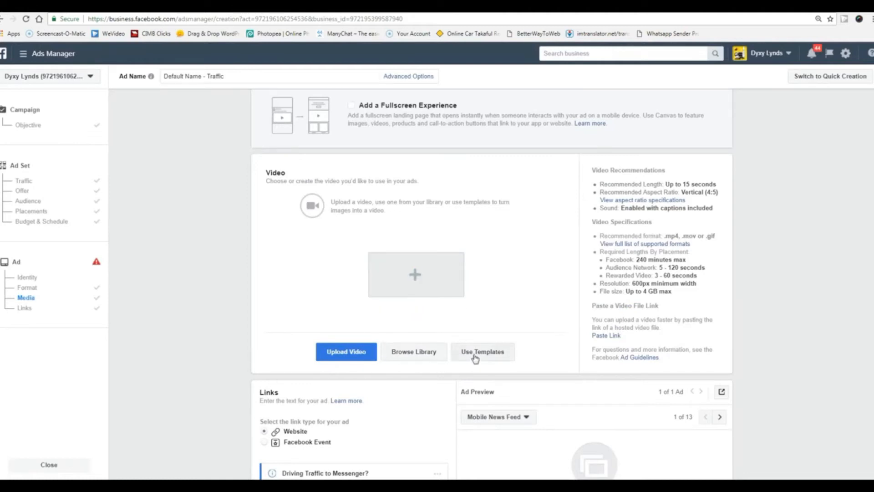
# Upload Ilmunity Intro2 from Documents > Wondershare Filmora > Output as the ad video.
pyautogui.click(417, 276)
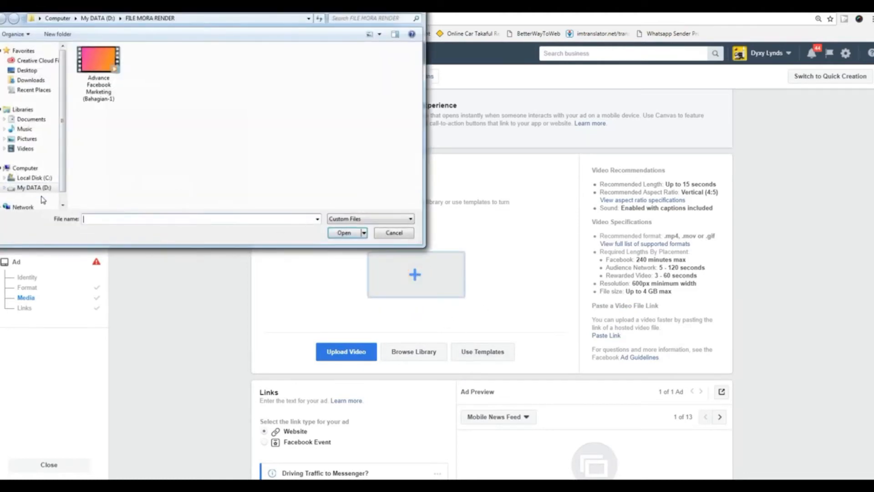
pyautogui.click(35, 151)
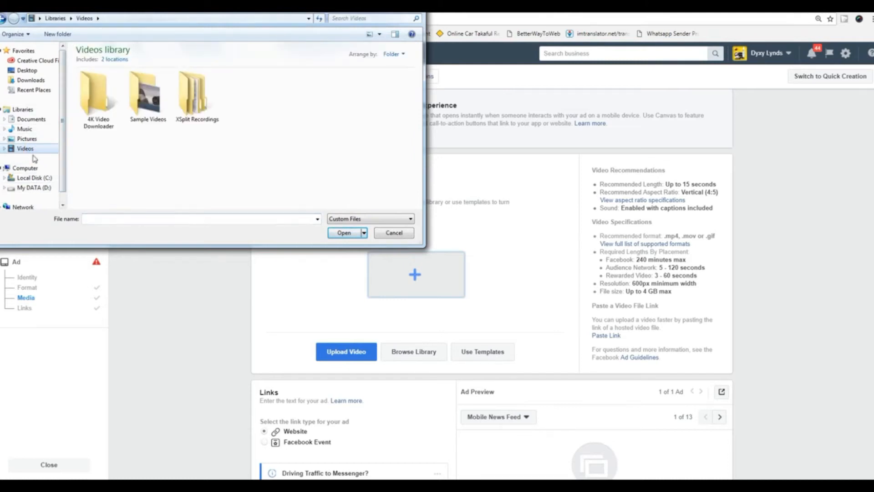
pyautogui.click(38, 178)
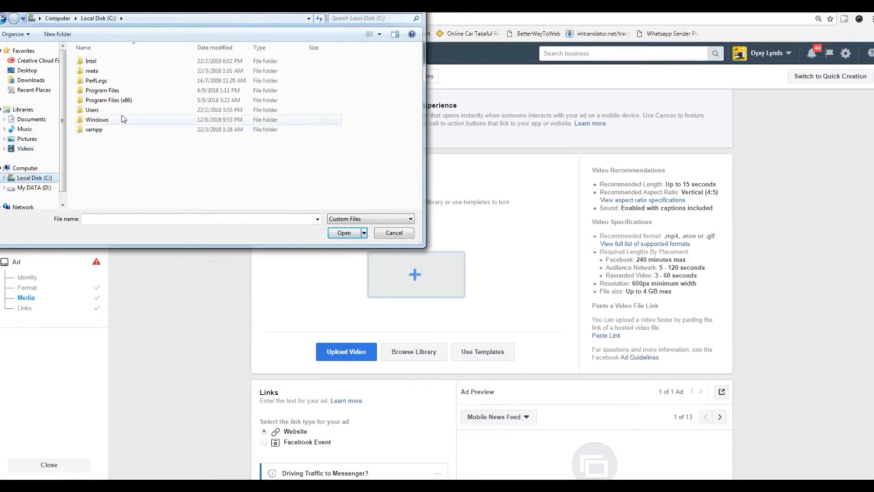
pyautogui.doubleClick(131, 114)
pyautogui.doubleClick(132, 72)
pyautogui.doubleClick(136, 159)
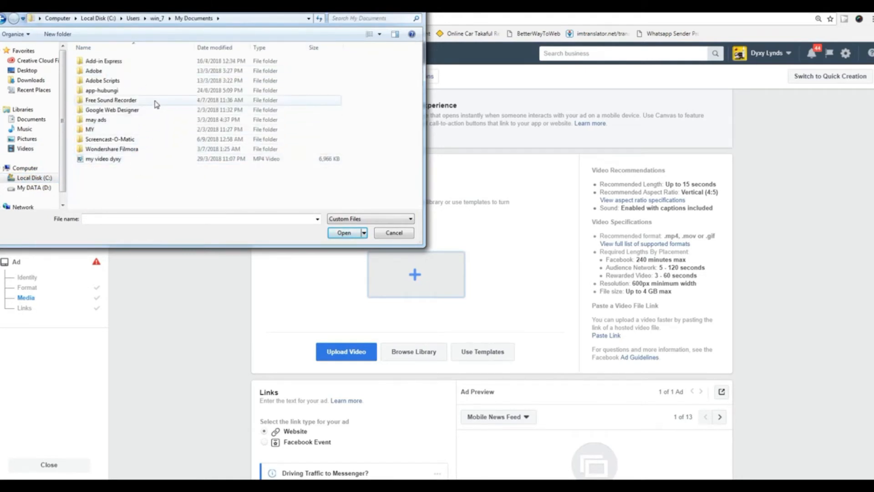
pyautogui.doubleClick(145, 149)
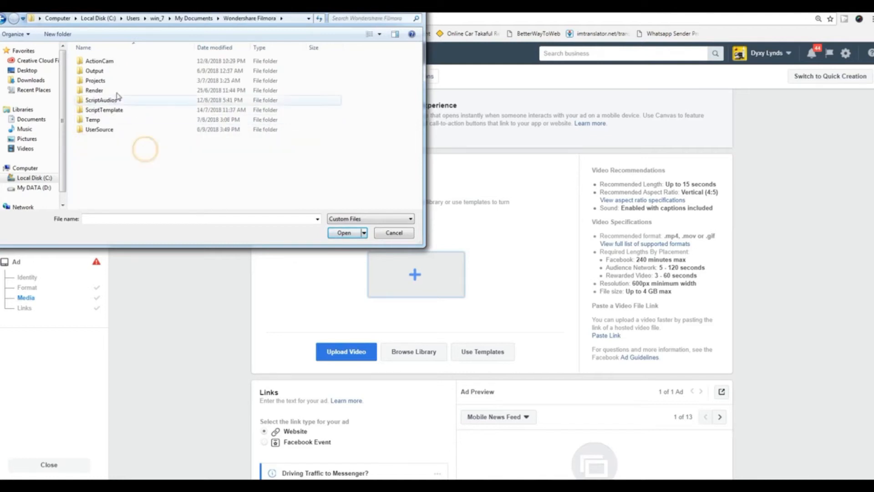
pyautogui.doubleClick(130, 71)
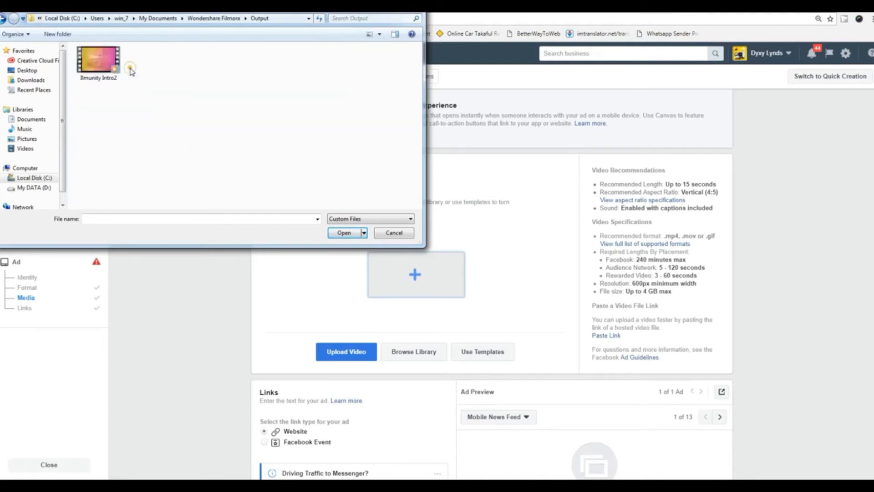
pyautogui.click(98, 69)
pyautogui.click(344, 233)
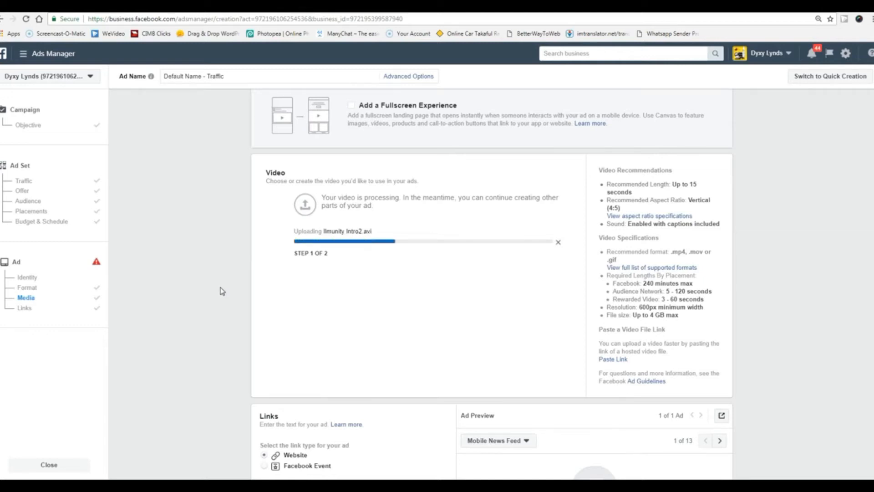
pyautogui.scroll(-3, 222, 291)
pyautogui.scroll(-3, 222, 291)
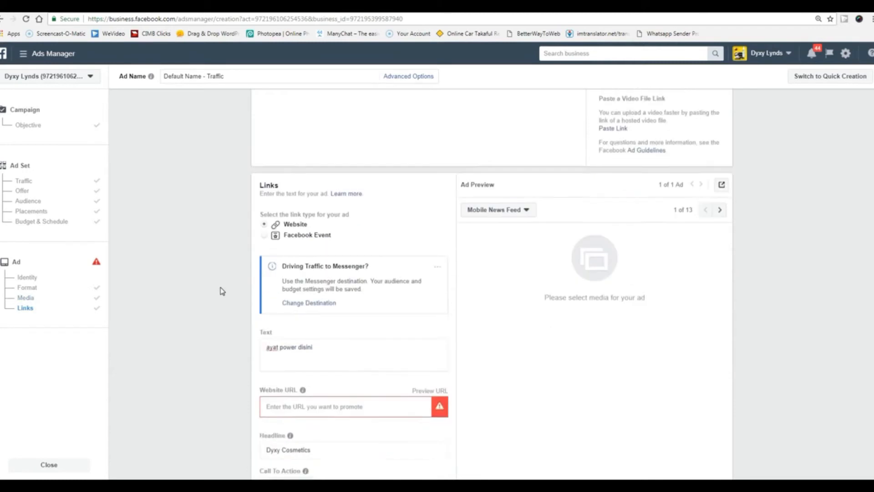
pyautogui.click(333, 304)
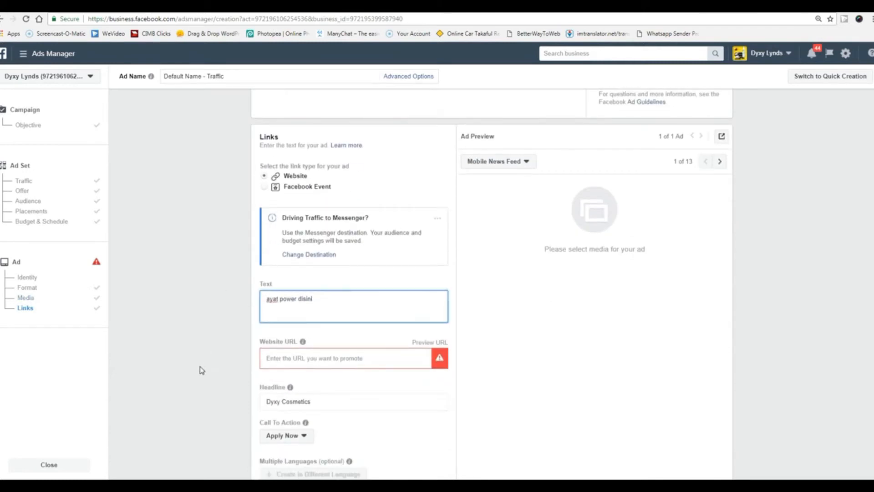
pyautogui.scroll(-2, 201, 369)
pyautogui.click(365, 265)
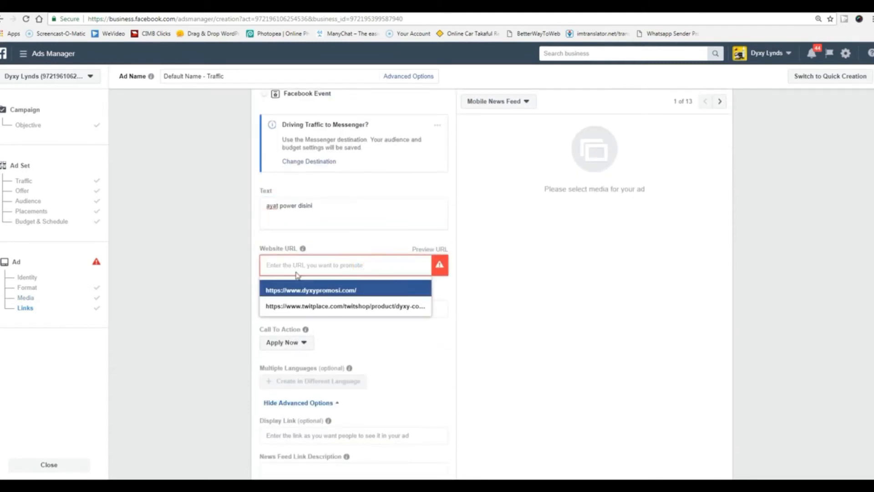
pyautogui.click(200, 289)
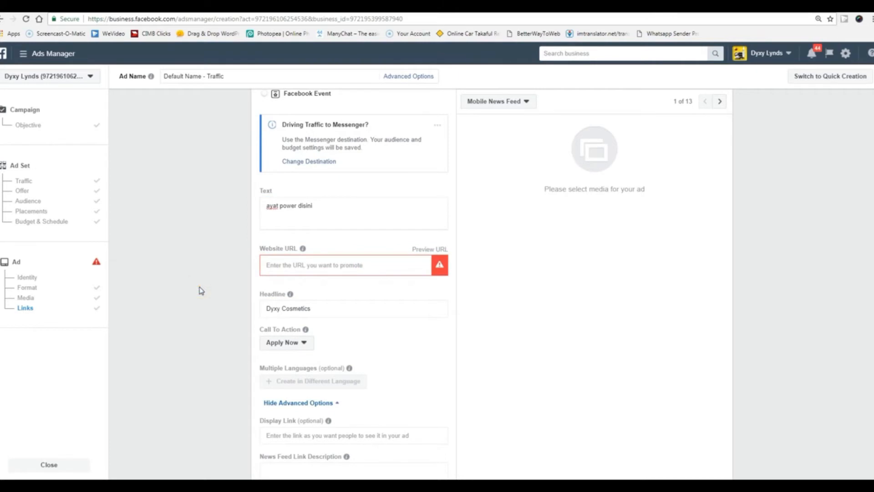
pyautogui.scroll(-1, 201, 291)
pyautogui.click(299, 297)
pyautogui.click(199, 326)
pyautogui.scroll(-1, 202, 330)
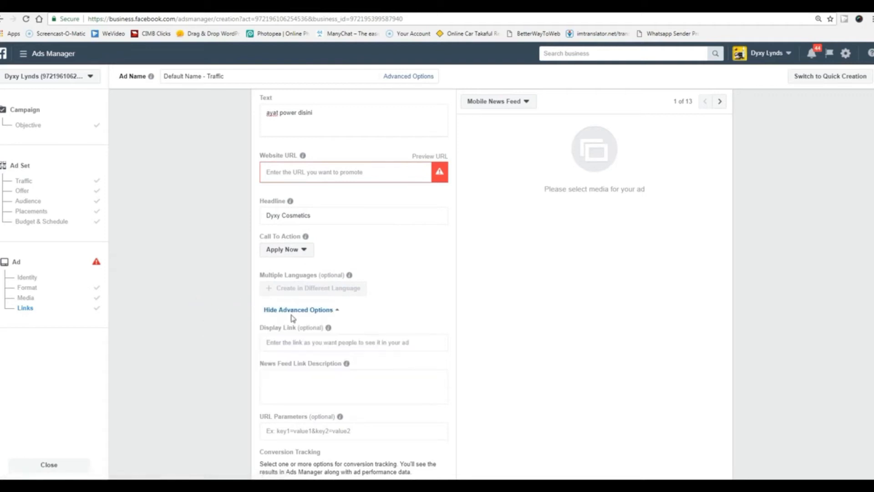
pyautogui.scroll(-2, 231, 351)
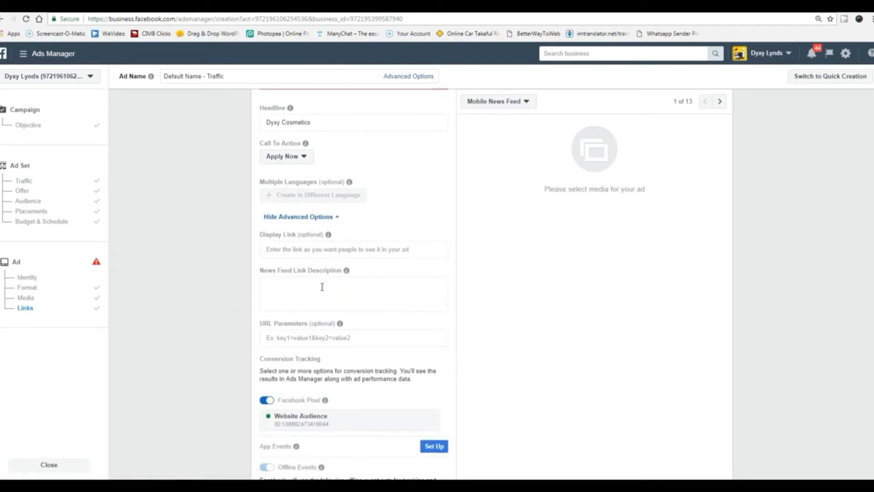
pyautogui.click(322, 287)
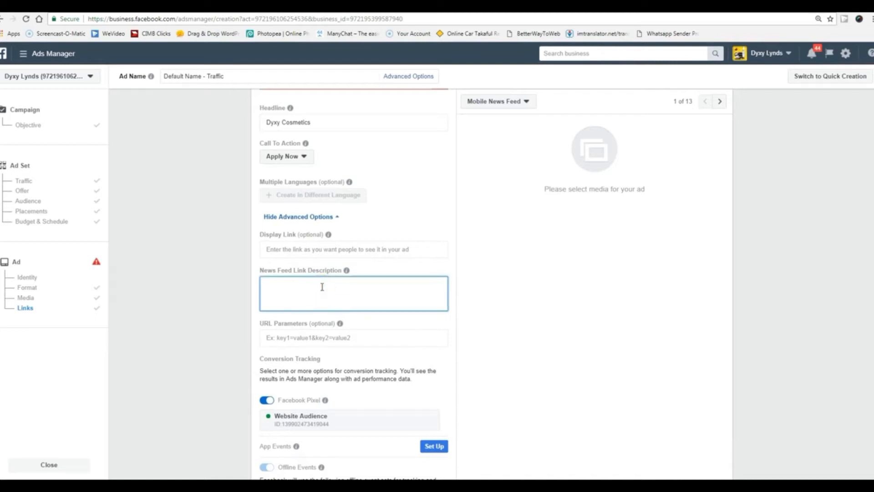
pyautogui.click(325, 246)
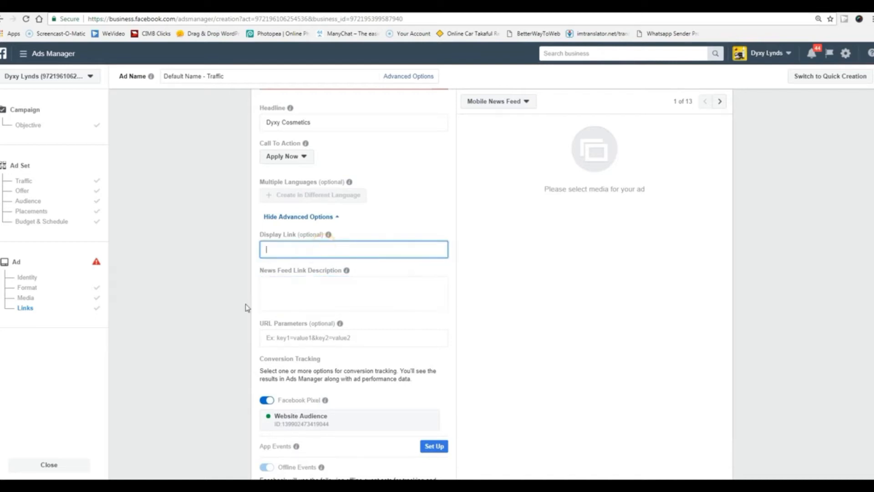
pyautogui.click(214, 354)
pyautogui.scroll(-3, 214, 352)
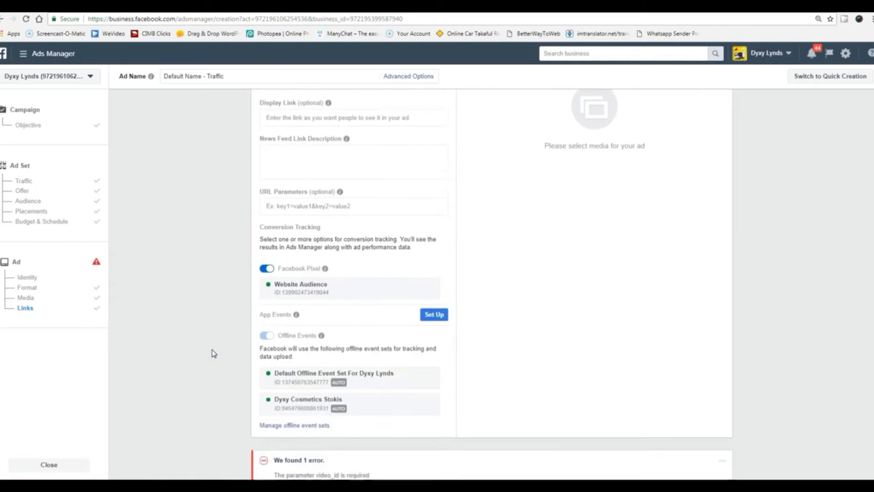
pyautogui.scroll(10, 243, 358)
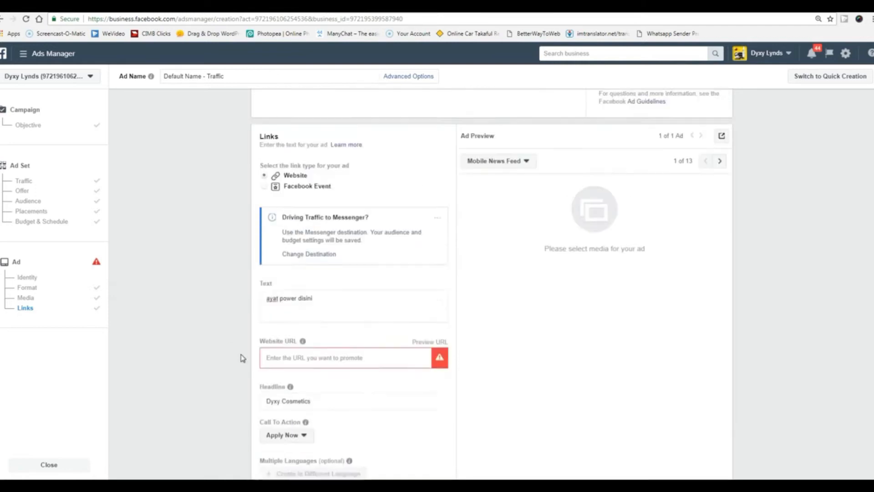
pyautogui.scroll(-4, 243, 358)
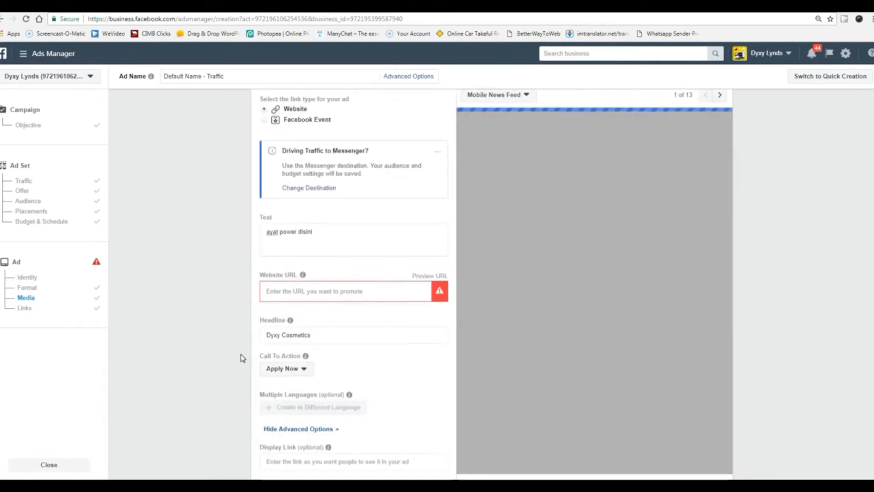
# Check the processed Ilmunity Intro2 video in the single-video ad preview.
pyautogui.scroll(-1, 243, 358)
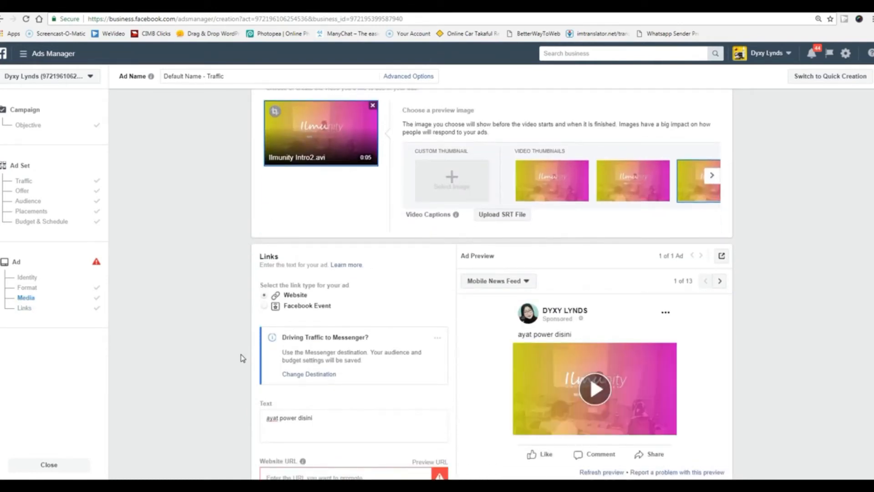
pyautogui.scroll(2, 242, 358)
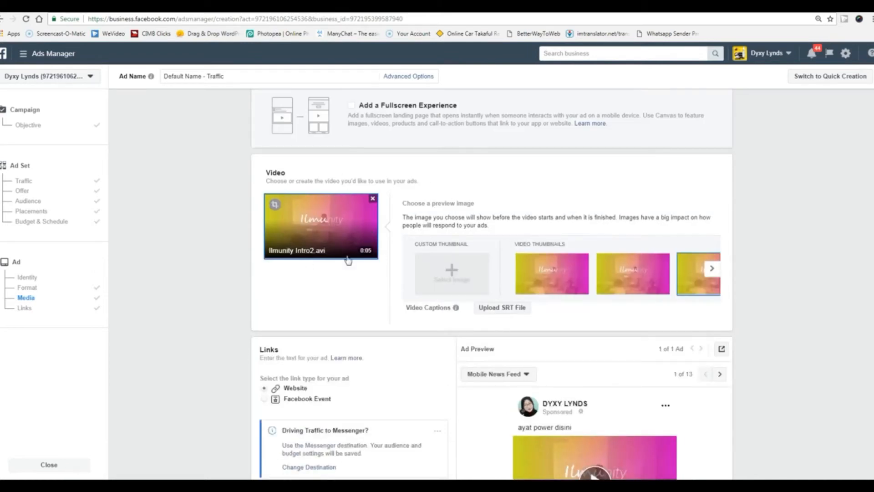
pyautogui.scroll(-3, 221, 298)
pyautogui.scroll(-1, 221, 299)
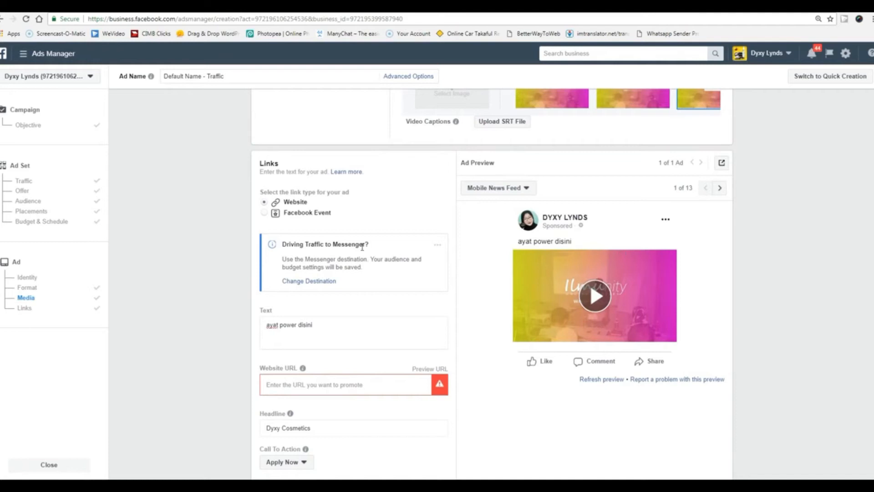
pyautogui.click(573, 242)
pyautogui.scroll(-4, 432, 431)
# Set the call-to-action button back to Learn More.
pyautogui.moveTo(330, 299)
pyautogui.click(305, 276)
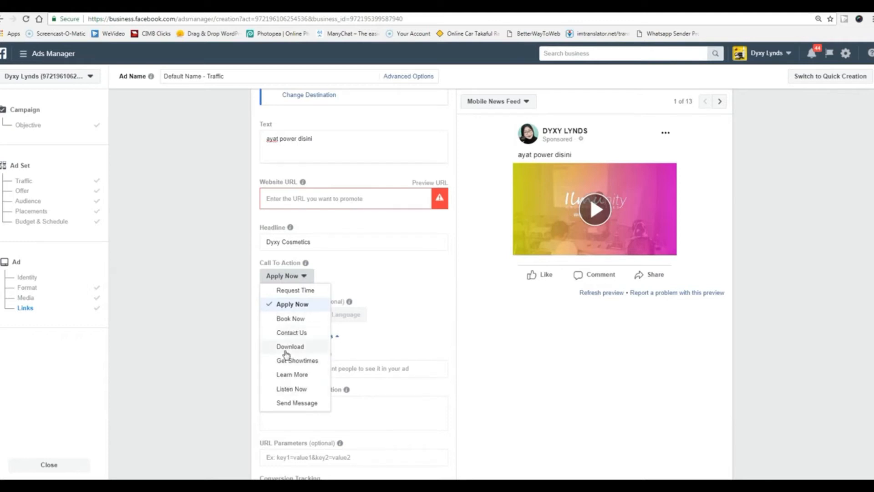
pyautogui.click(287, 376)
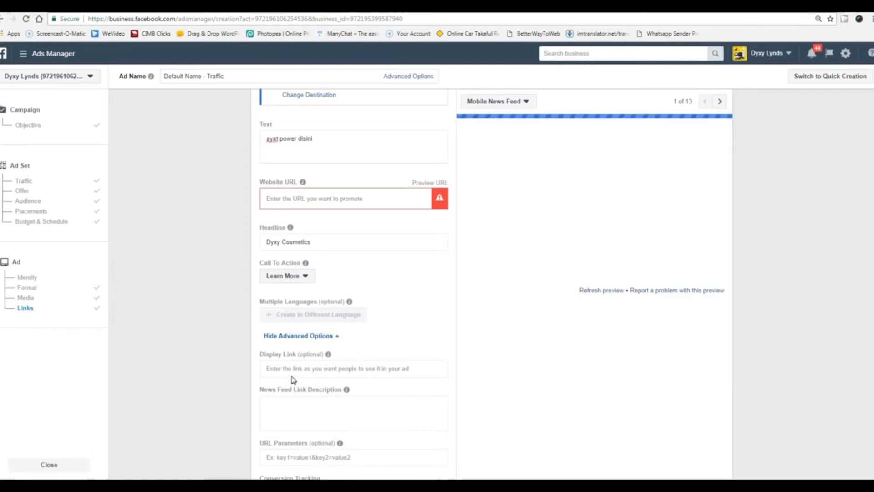
pyautogui.click(756, 255)
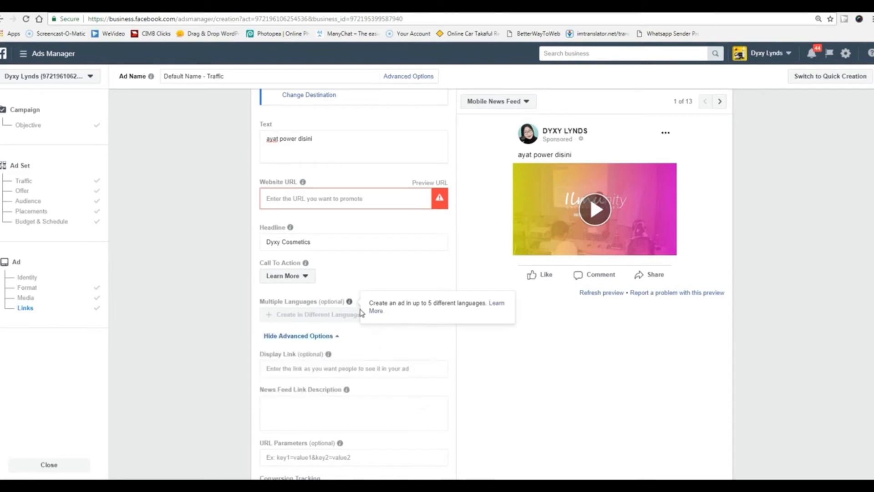
pyautogui.scroll(-5, 473, 376)
pyautogui.scroll(-2, 488, 381)
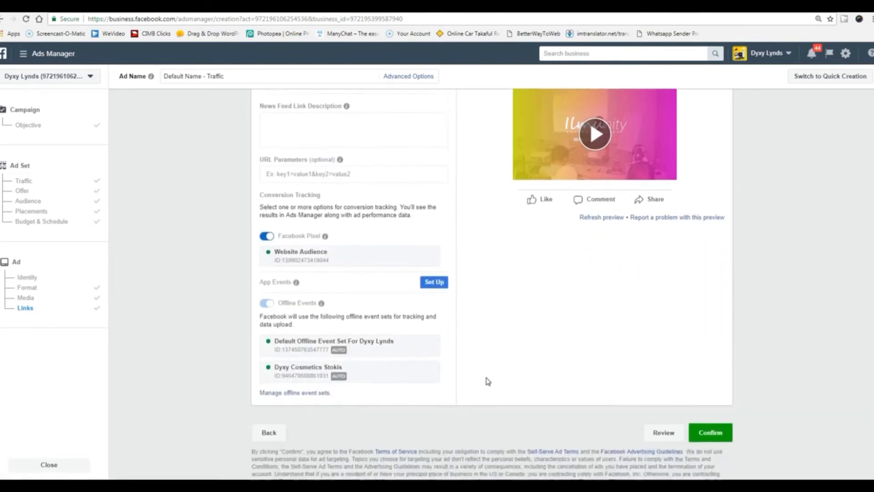
pyautogui.scroll(10, 488, 381)
pyautogui.scroll(4, 487, 380)
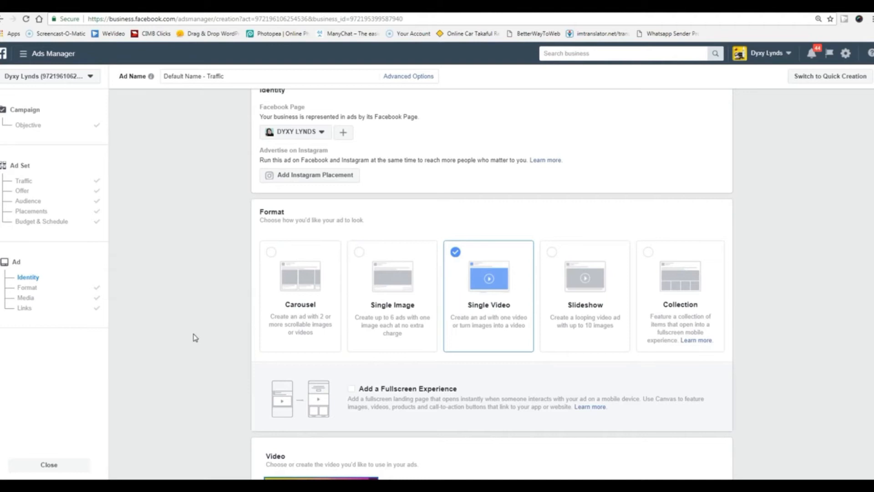
# Choose the Collection card in Format, bringing up the Grid Layout fullscreen template.
pyautogui.scroll(1, 195, 338)
pyautogui.scroll(-15, 195, 337)
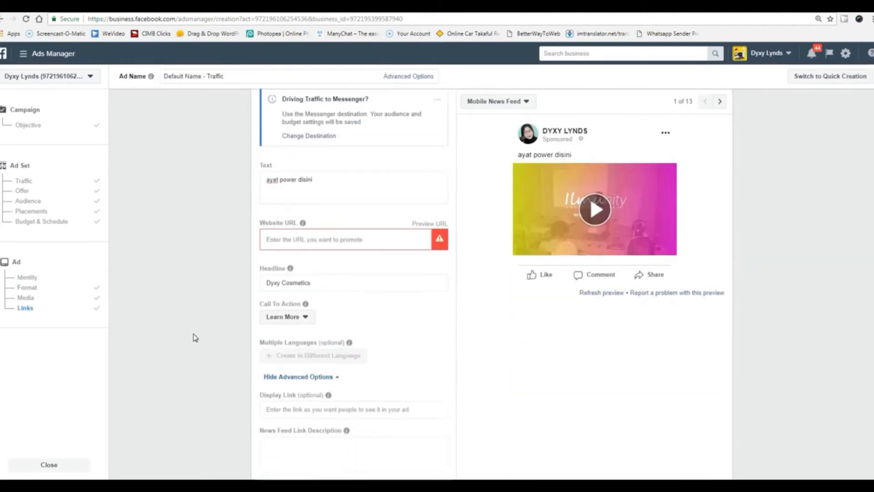
pyautogui.scroll(10, 195, 338)
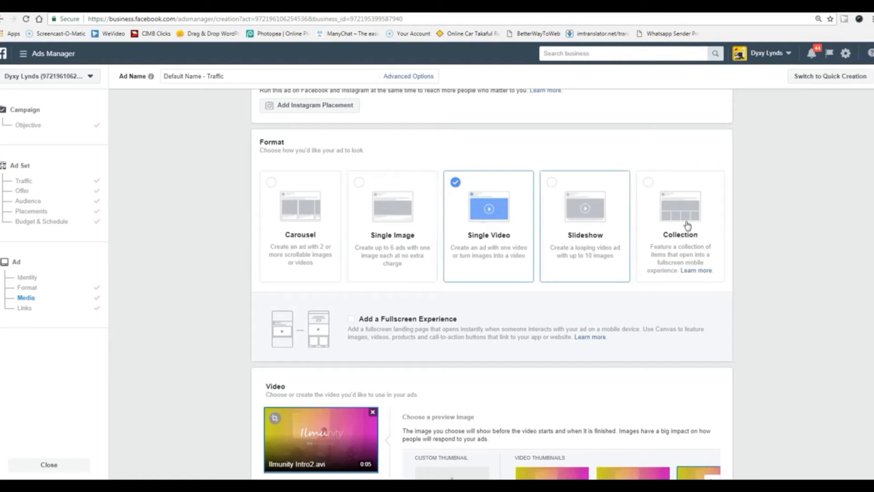
pyautogui.click(652, 187)
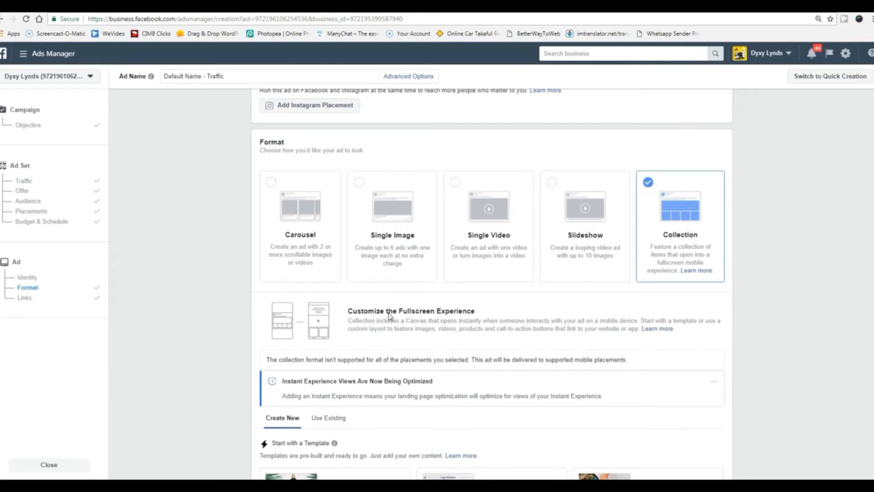
pyautogui.scroll(-5, 194, 359)
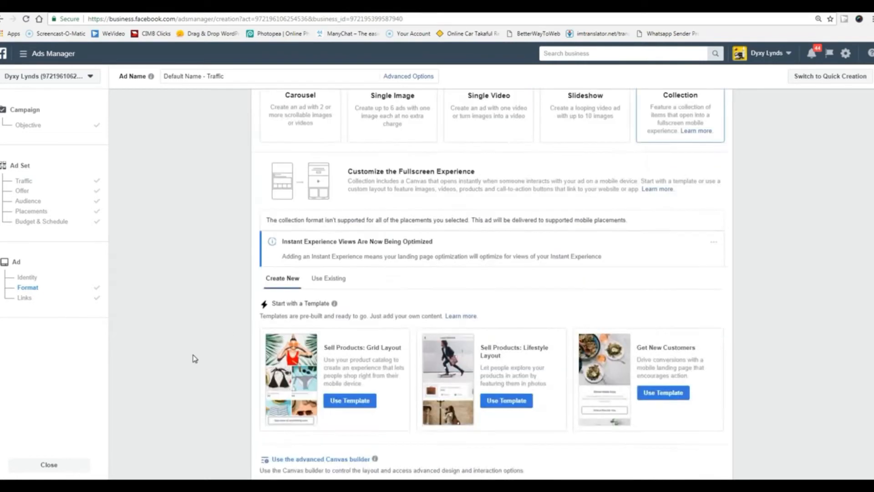
pyautogui.scroll(-6, 195, 359)
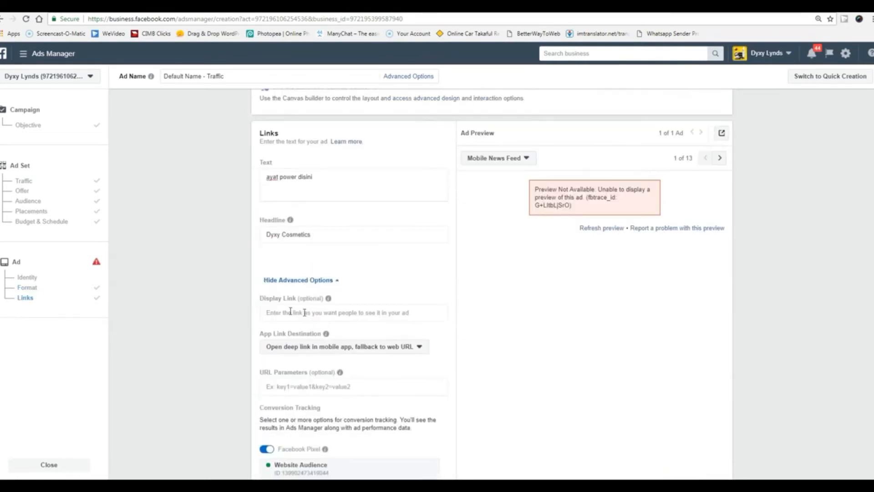
pyautogui.scroll(-1, 544, 361)
pyautogui.scroll(4, 544, 362)
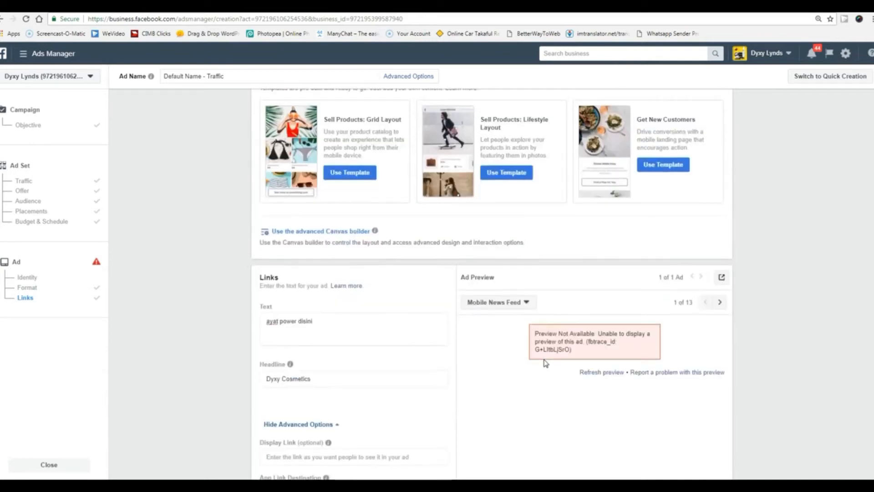
pyautogui.scroll(2, 522, 357)
# Open the Grid Layout fullscreen experience, then exit it and confirm discarding unsaved changes.
pyautogui.click(349, 268)
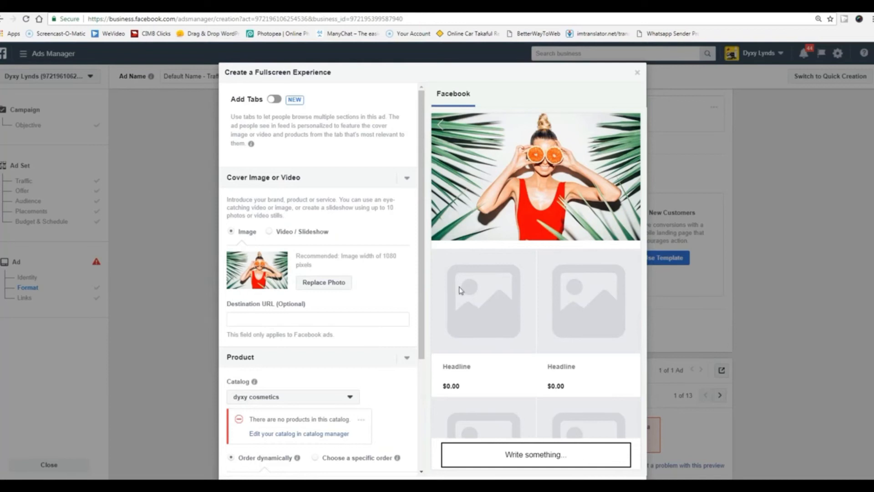
pyautogui.scroll(-3, 526, 325)
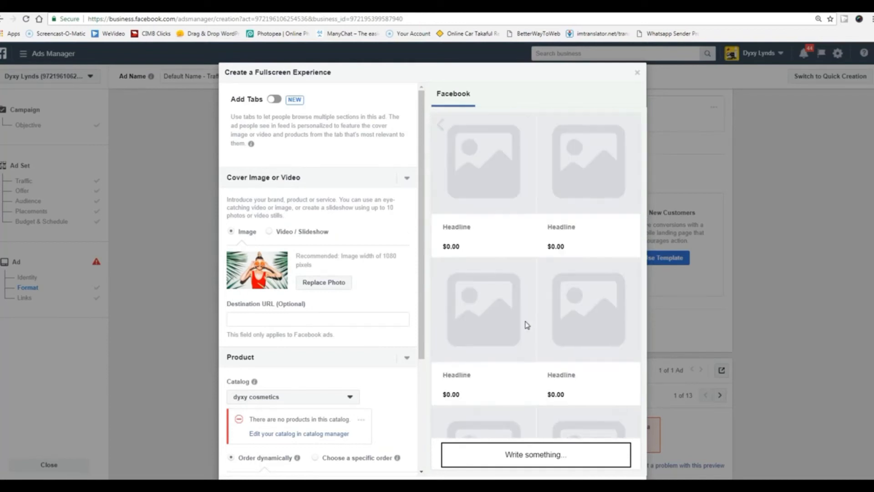
pyautogui.scroll(2, 527, 325)
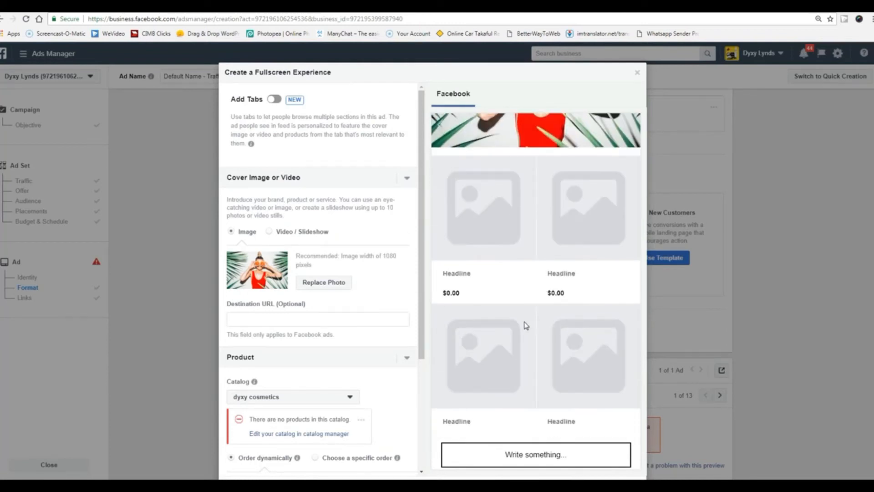
pyautogui.scroll(1, 526, 325)
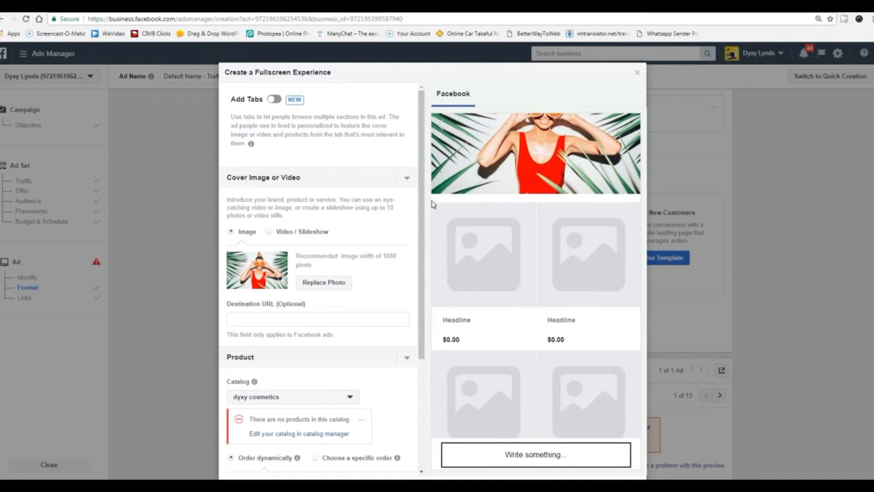
pyautogui.click(639, 74)
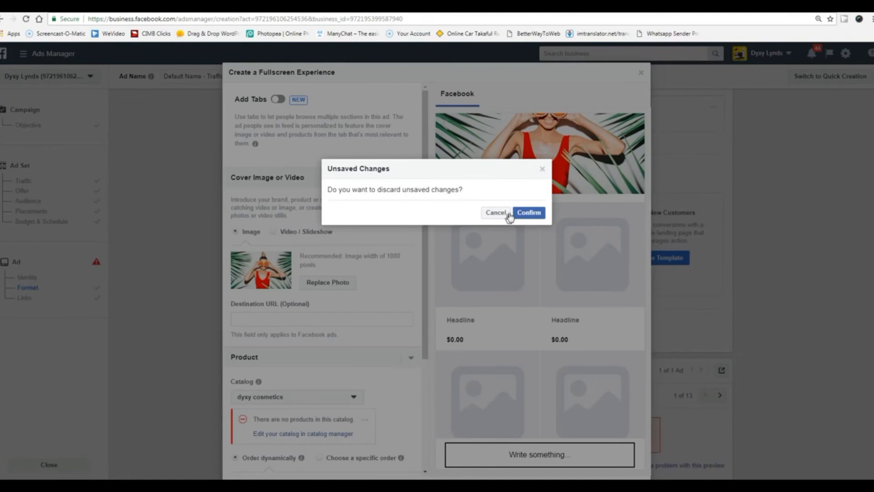
pyautogui.click(521, 215)
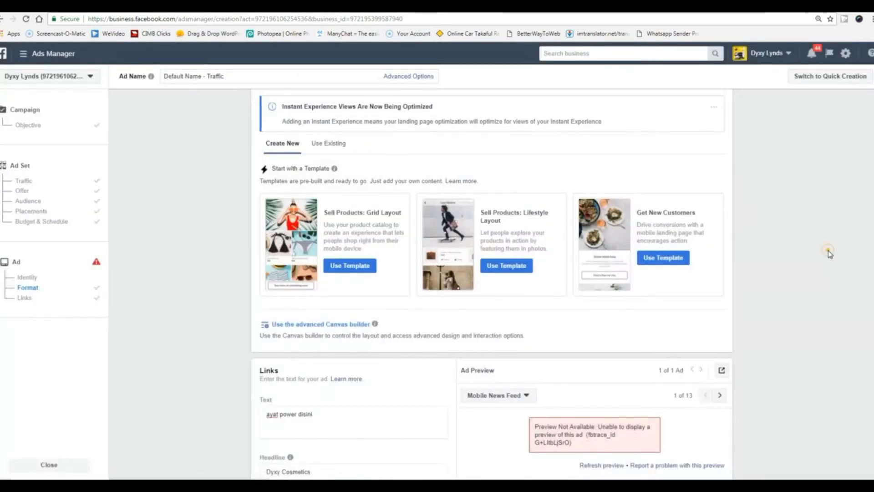
# Leave the ad's links step and return to the ad set's RM10.00 daily budget settings.
pyautogui.scroll(5, 800, 285)
pyautogui.scroll(4, 800, 286)
pyautogui.scroll(-12, 800, 285)
pyautogui.scroll(-7, 800, 286)
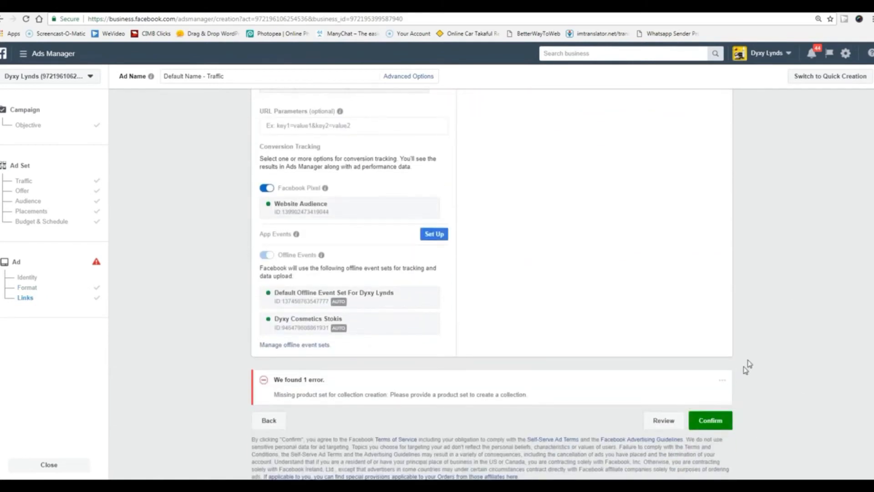
pyautogui.scroll(7, 769, 323)
pyautogui.scroll(2, 401, 256)
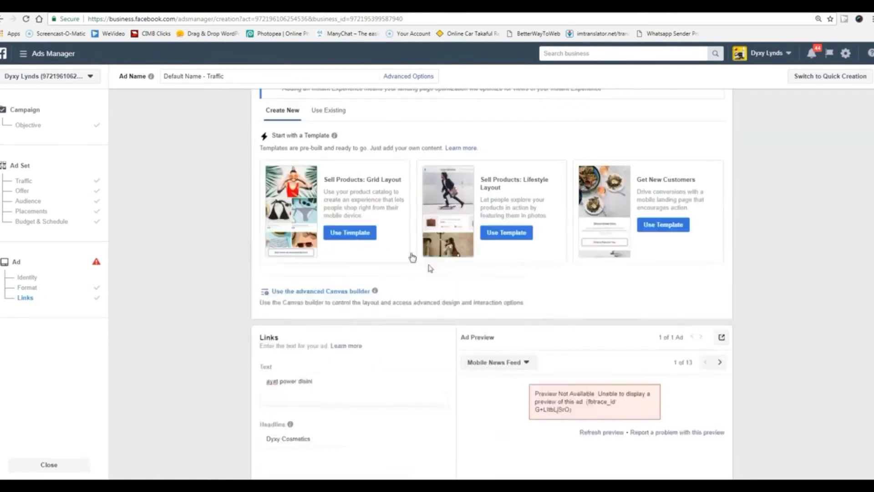
pyautogui.scroll(4, 592, 364)
pyautogui.scroll(-5, 503, 406)
pyautogui.scroll(-10, 502, 410)
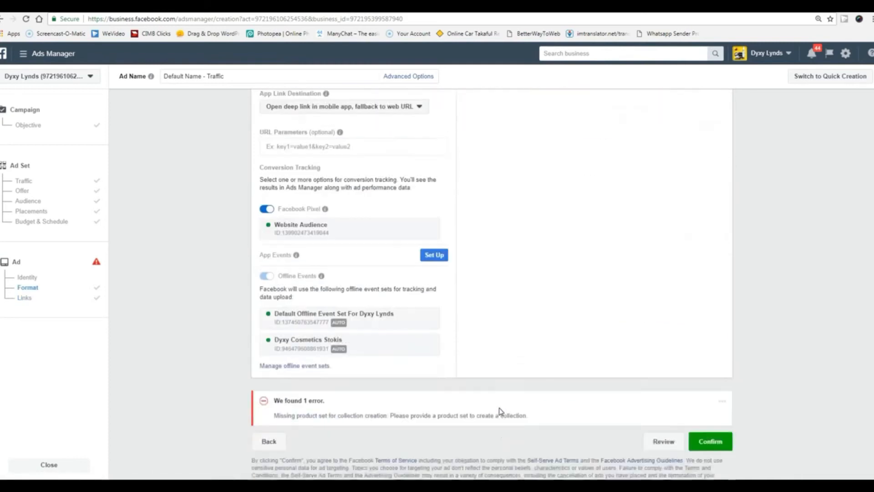
pyautogui.scroll(5, 231, 299)
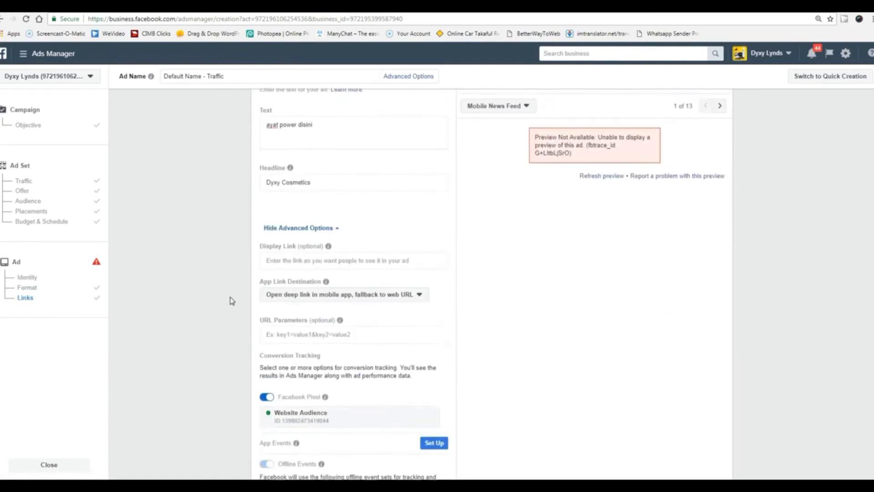
pyautogui.scroll(-4, 231, 299)
pyautogui.click(268, 465)
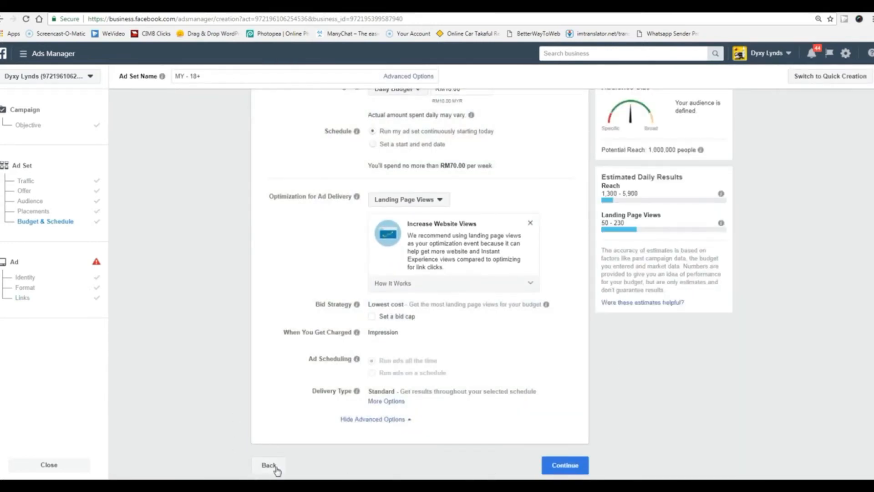
# Change the campaign objective to Engagement aimed at Page likes and continue.
pyautogui.click(270, 465)
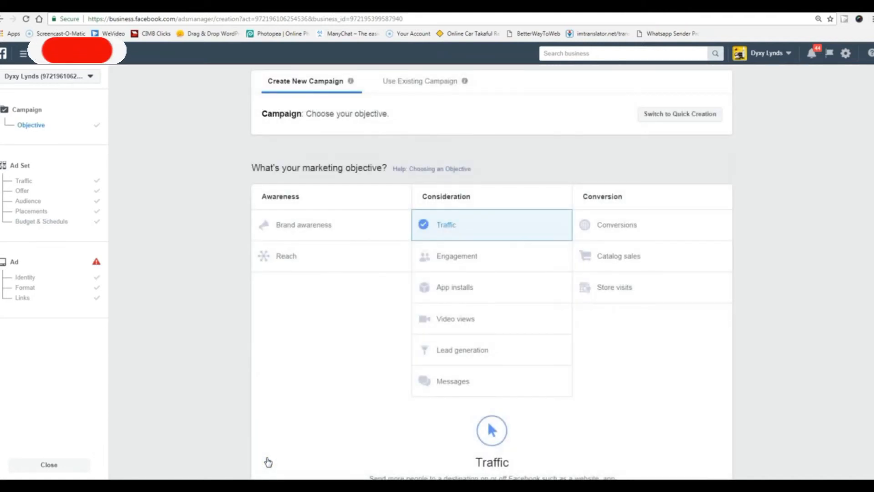
pyautogui.click(441, 254)
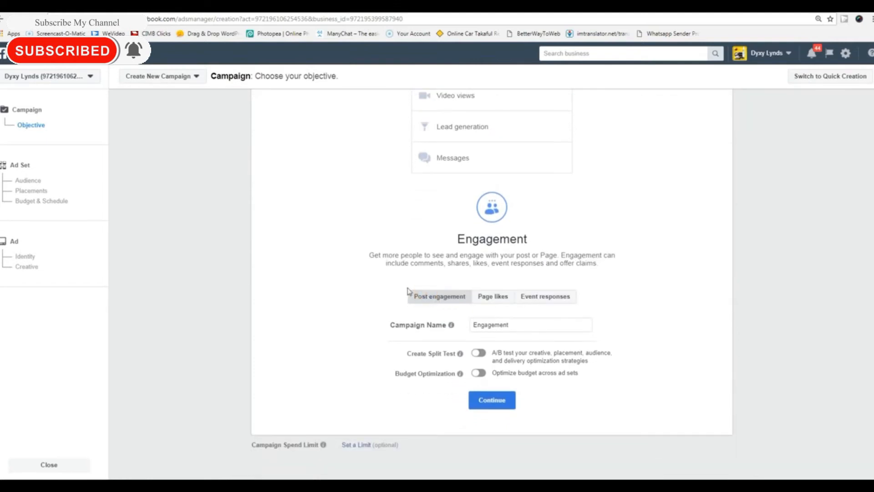
pyautogui.moveTo(411, 295); pyautogui.dragTo(572, 300)
pyautogui.click(326, 333)
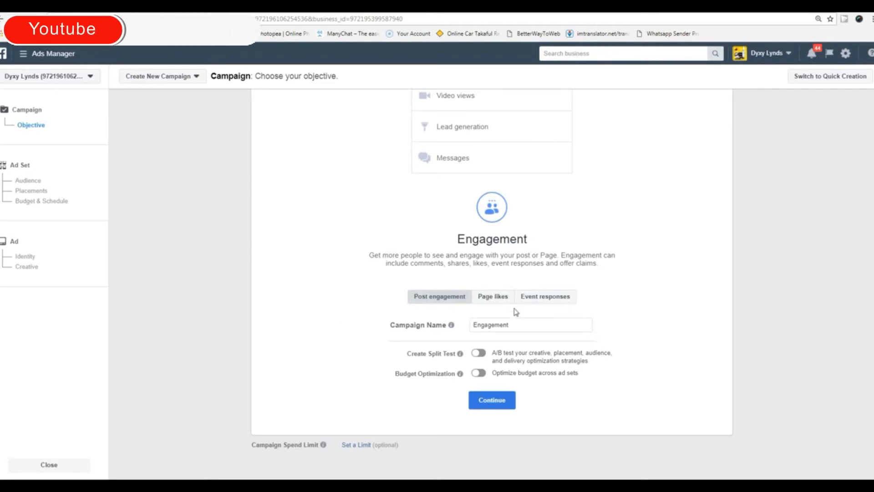
pyautogui.click(490, 299)
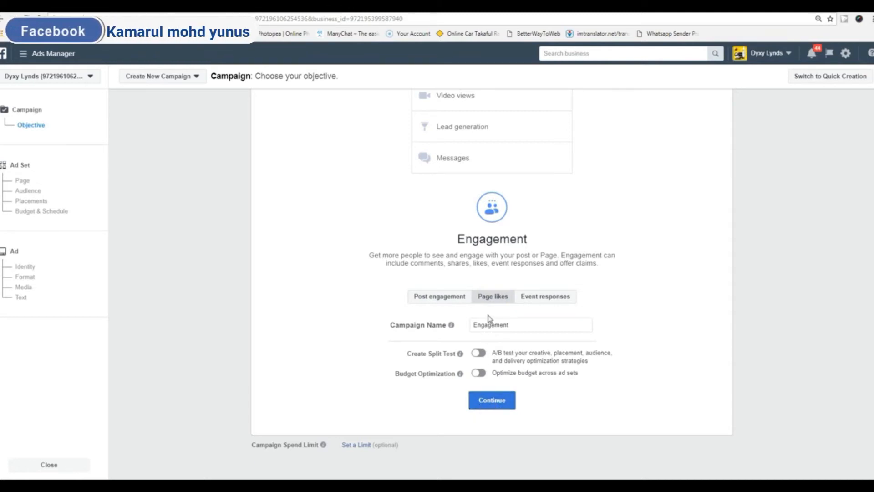
pyautogui.moveTo(461, 355)
pyautogui.click(489, 401)
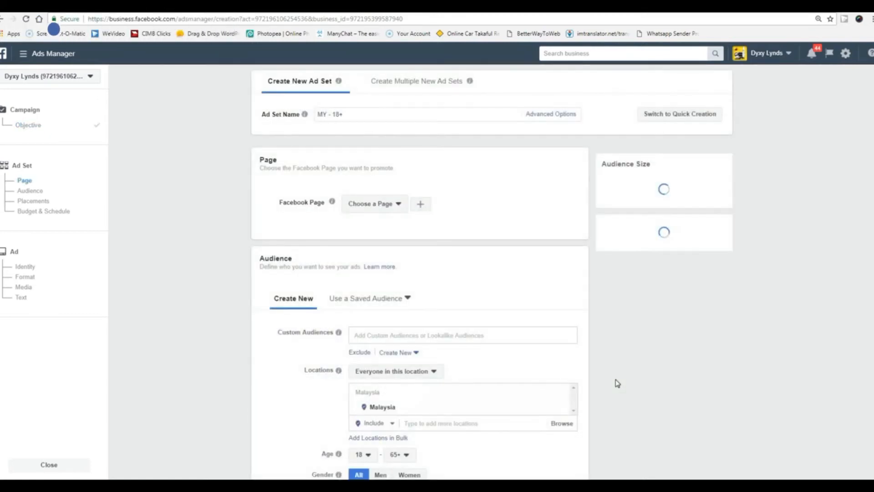
# Return to the campaign objective page and reload the ad creation page.
pyautogui.scroll(-10, 259, 386)
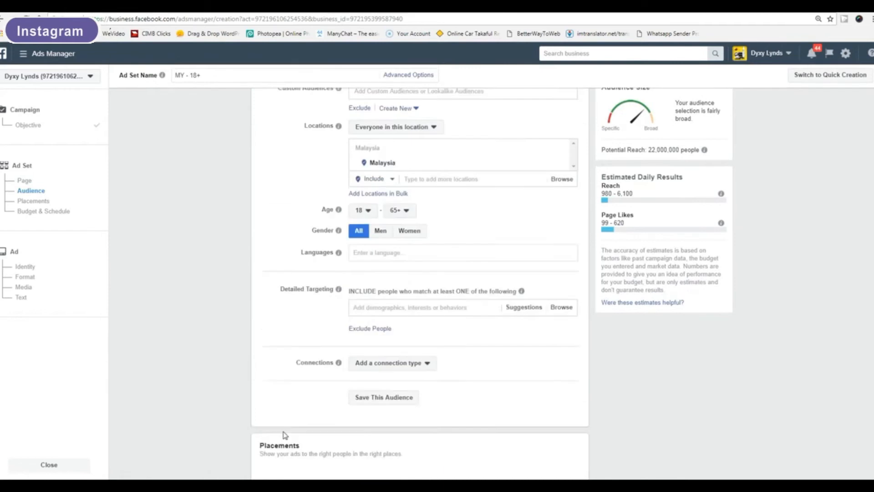
pyautogui.scroll(-5, 286, 438)
pyautogui.click(271, 464)
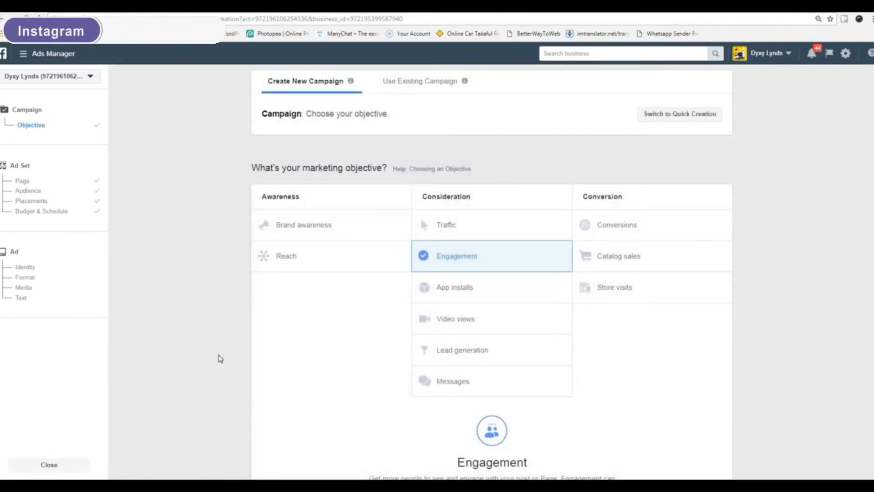
pyautogui.click(26, 20)
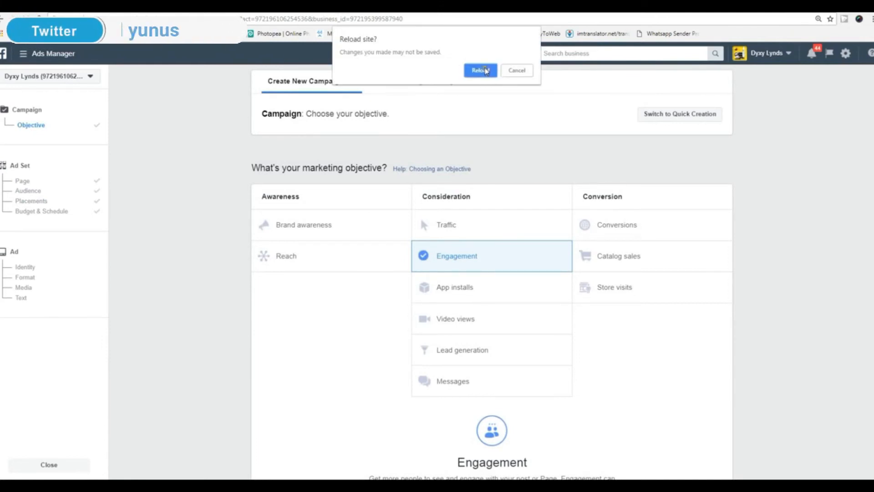
# Confirm the reload and choose the Engagement objective with Page likes as the engagement type.
pyautogui.click(484, 70)
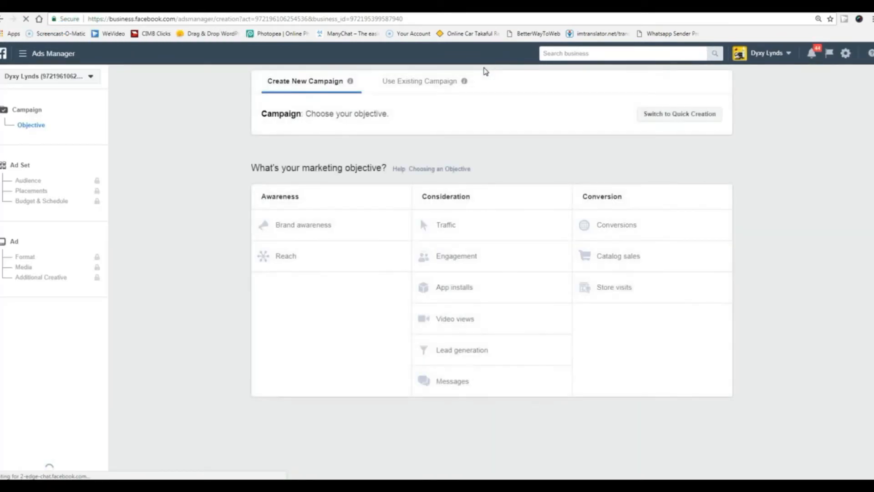
pyautogui.click(456, 261)
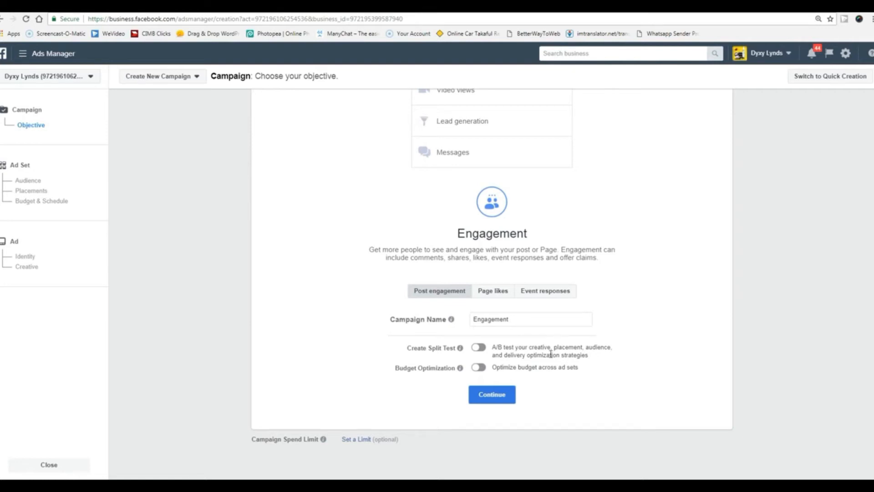
pyautogui.click(492, 394)
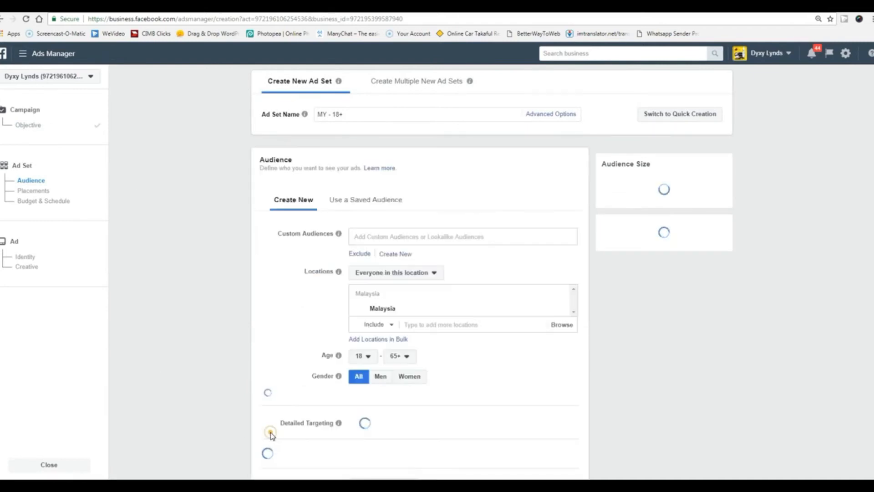
pyautogui.scroll(-20, 224, 430)
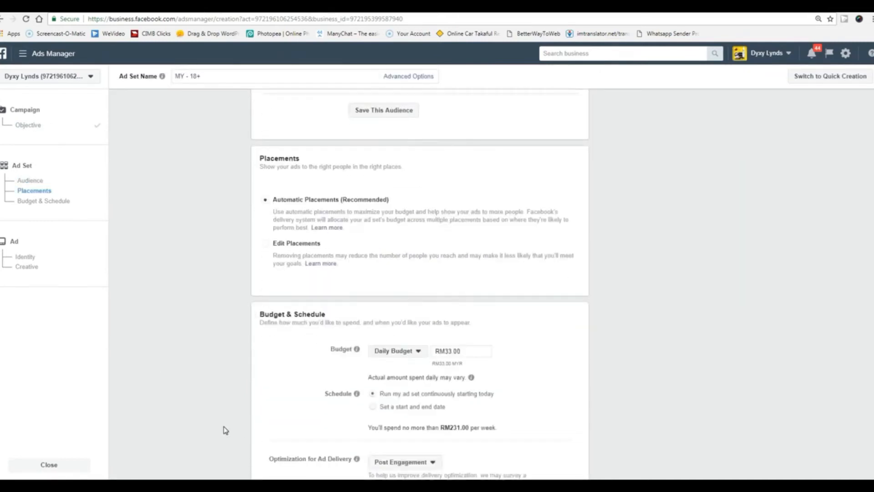
pyautogui.click(268, 465)
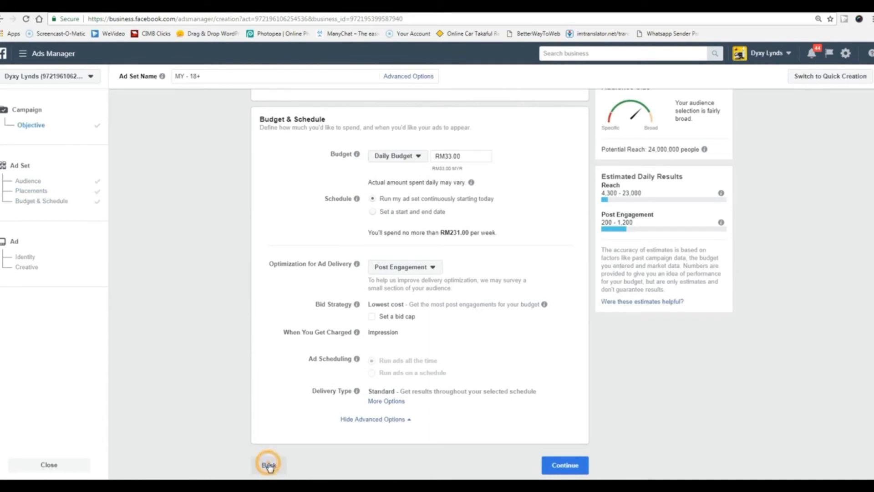
pyautogui.scroll(-5, 410, 406)
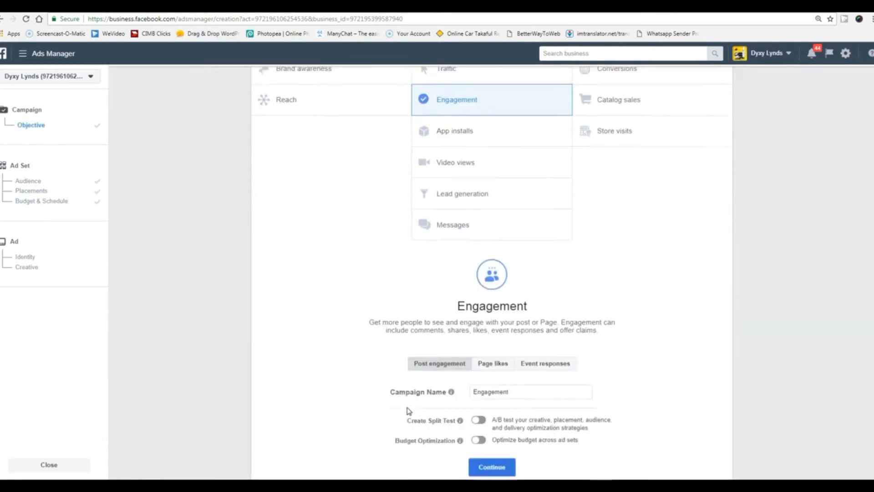
pyautogui.click(493, 293)
# Continue to the ad set and pick DYXY LYNDS, under the Dyxy Lynds business, as the Page.
pyautogui.click(494, 395)
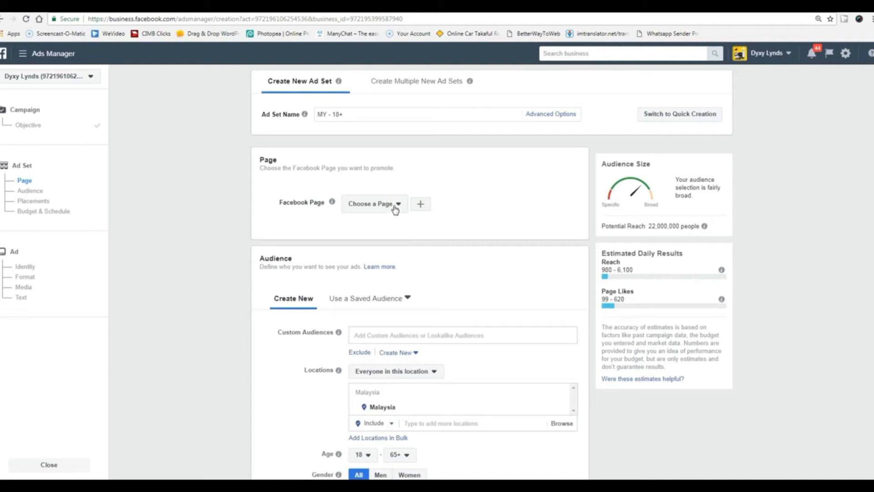
pyautogui.click(395, 209)
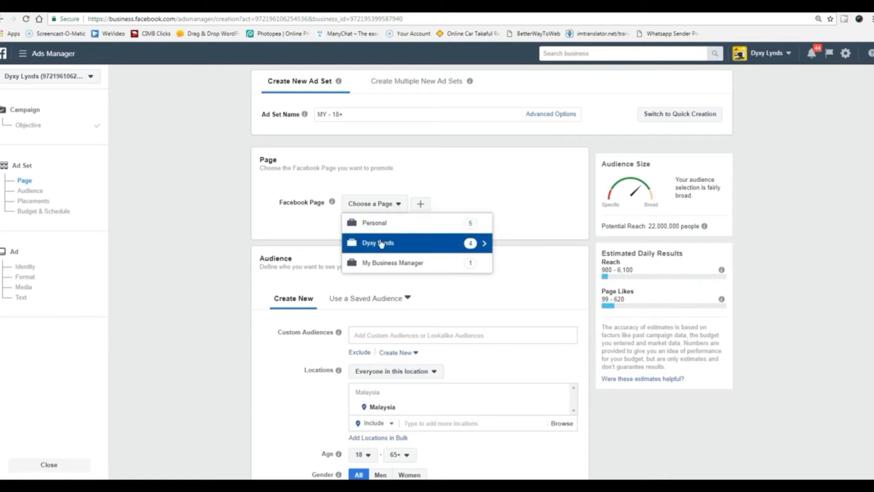
pyautogui.click(484, 244)
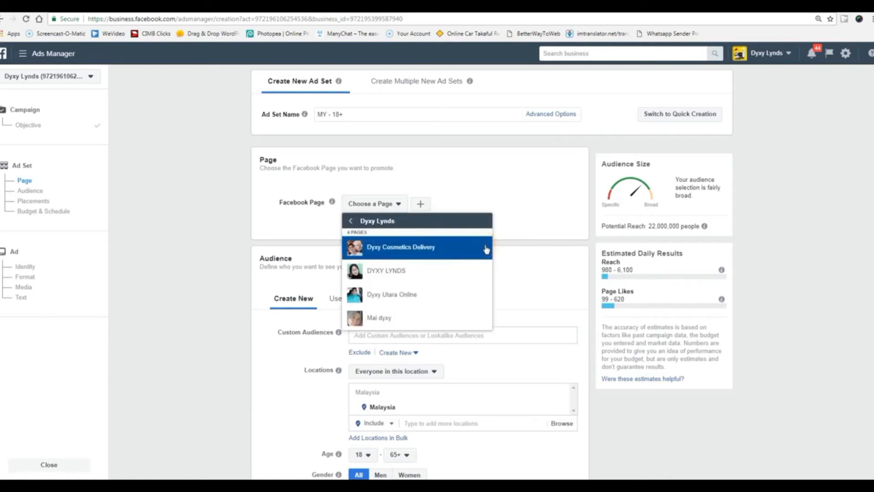
pyautogui.click(397, 271)
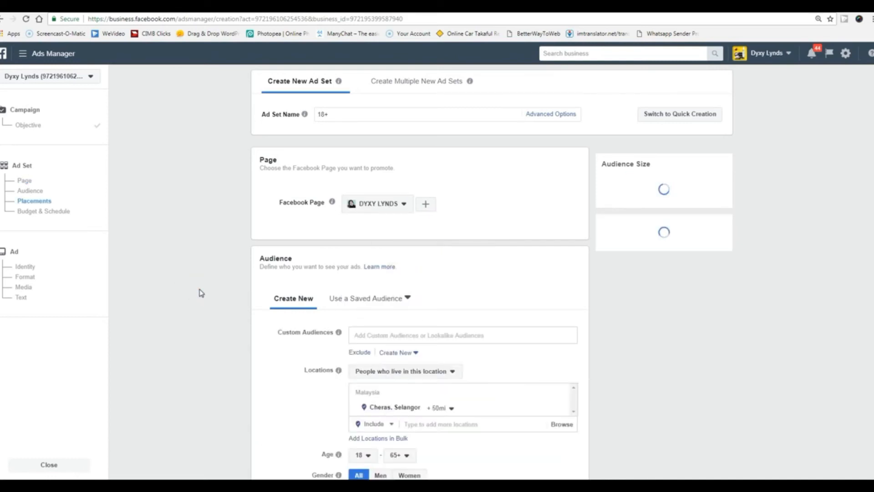
# Apply the Only Cosmetics saved audience to the ad set.
pyautogui.scroll(-5, 199, 293)
pyautogui.scroll(3, 268, 237)
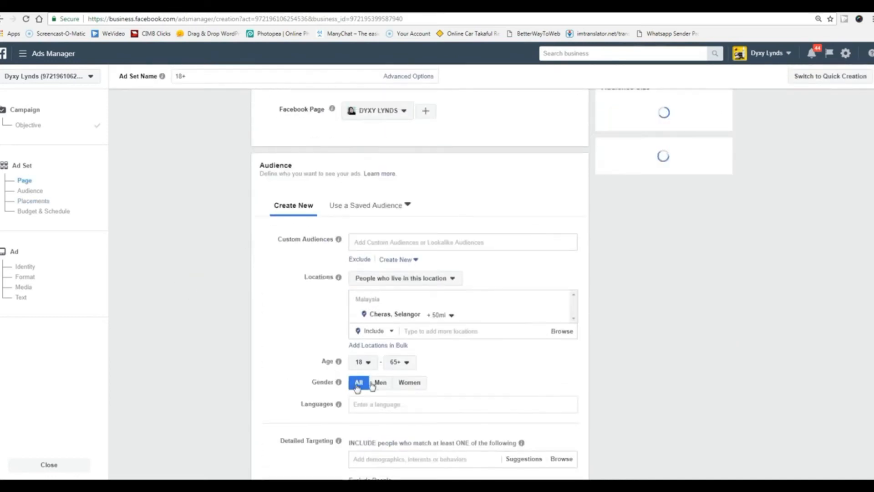
pyautogui.click(408, 204)
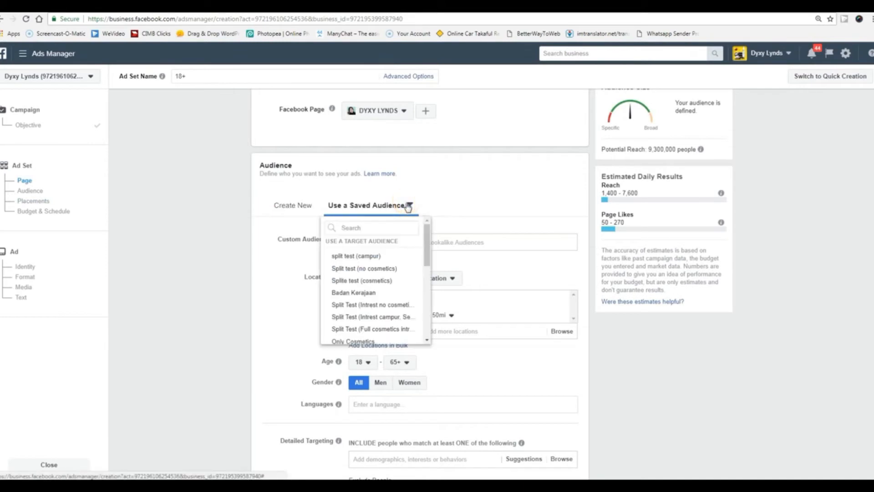
pyautogui.click(356, 341)
pyautogui.click(218, 314)
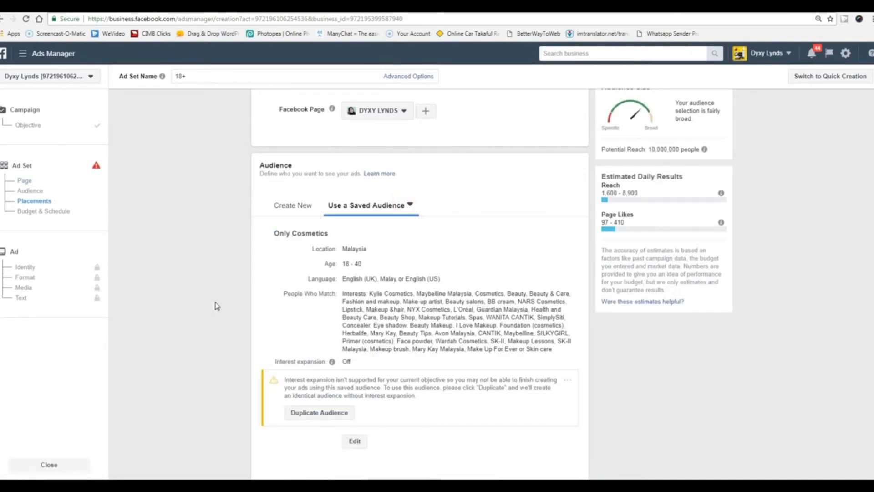
# Replace it with the Best Audience COD saved audience: women 18–35 near Kuala Lumpur.
pyautogui.scroll(-2, 217, 310)
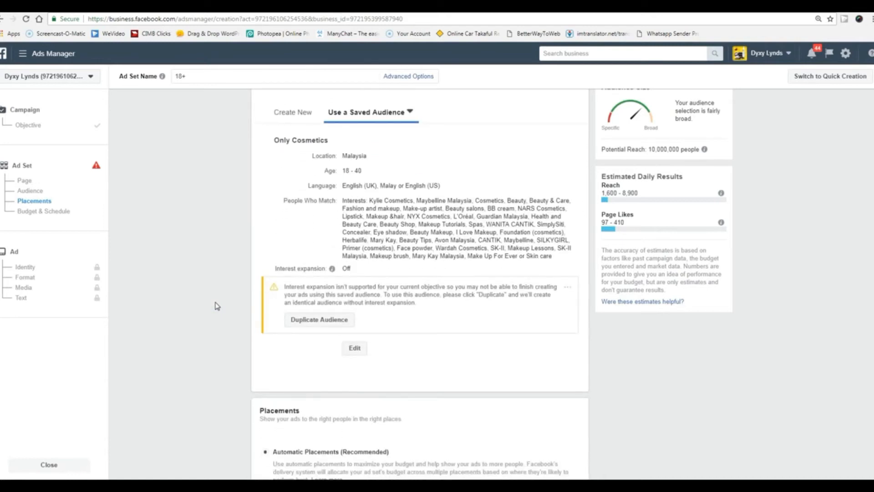
pyautogui.scroll(1, 217, 306)
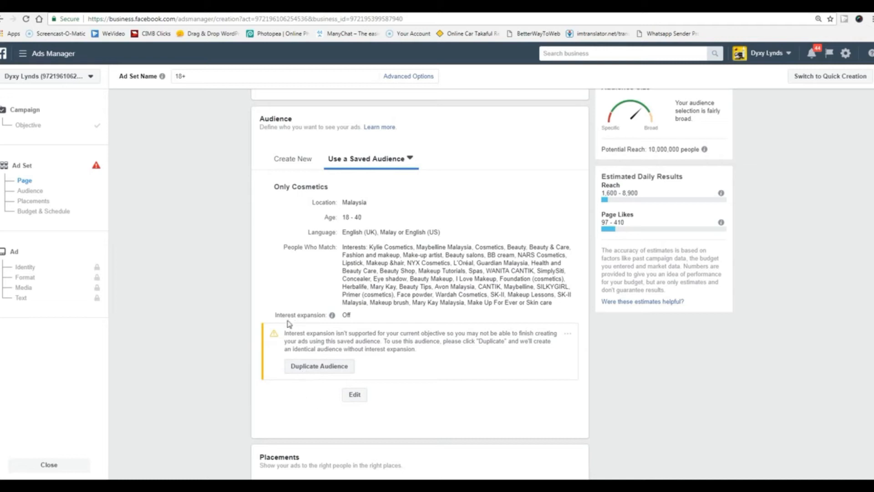
pyautogui.moveTo(334, 317)
pyautogui.click(410, 158)
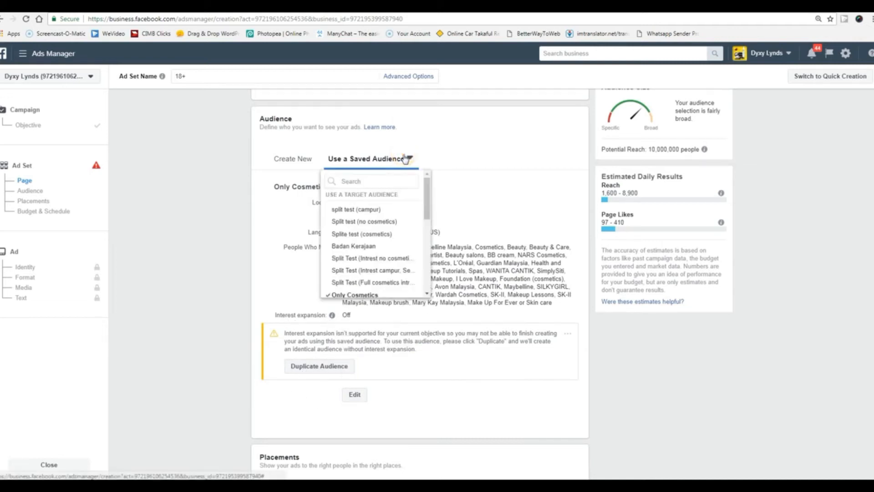
pyautogui.click(373, 211)
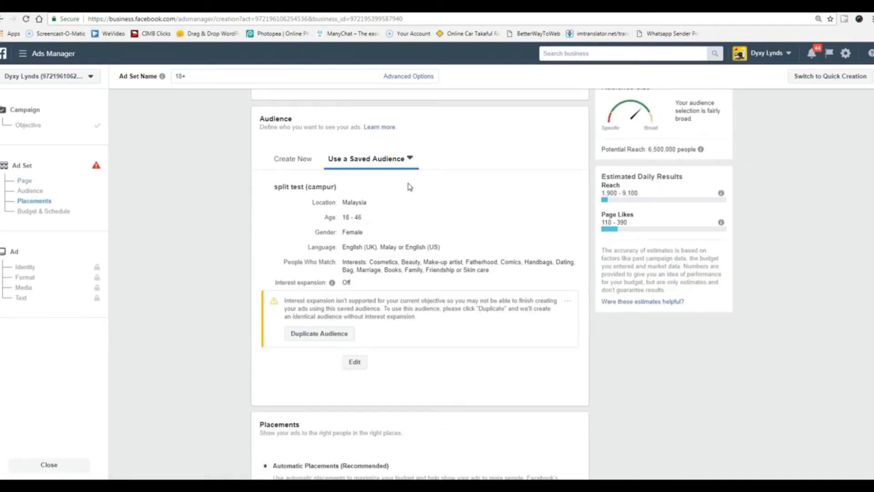
pyautogui.click(409, 158)
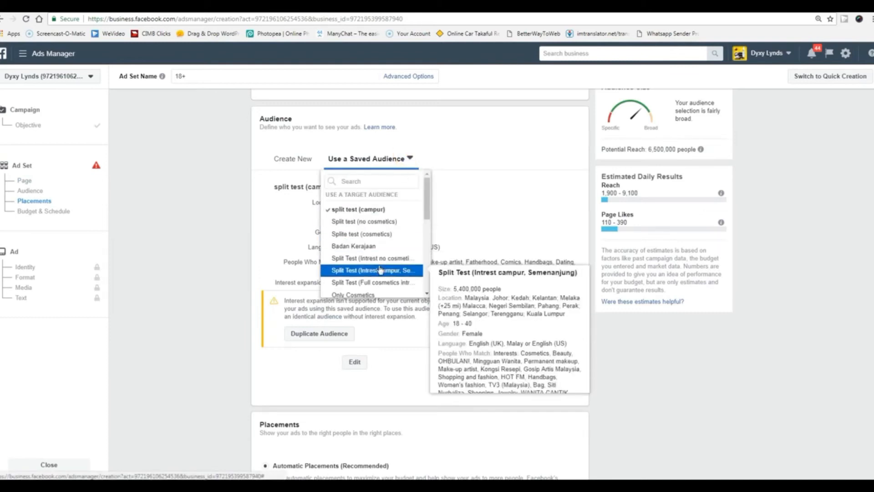
pyautogui.scroll(-5, 376, 280)
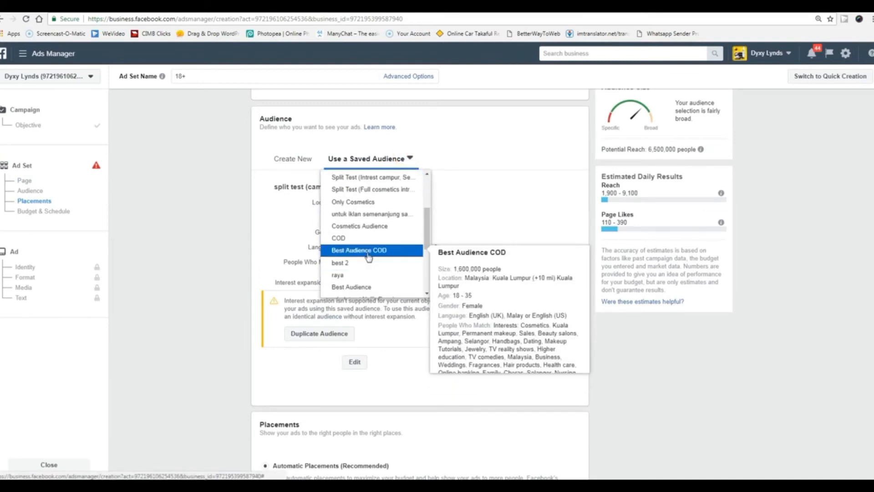
pyautogui.click(368, 251)
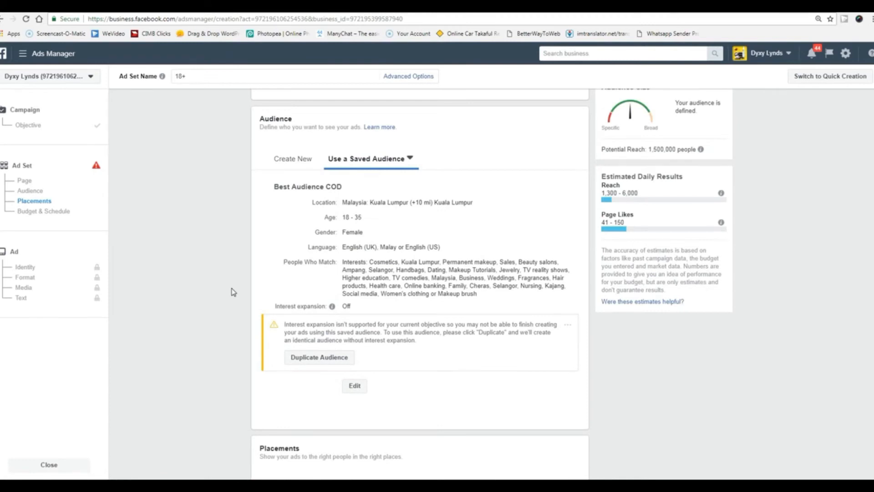
pyautogui.scroll(-1, 234, 292)
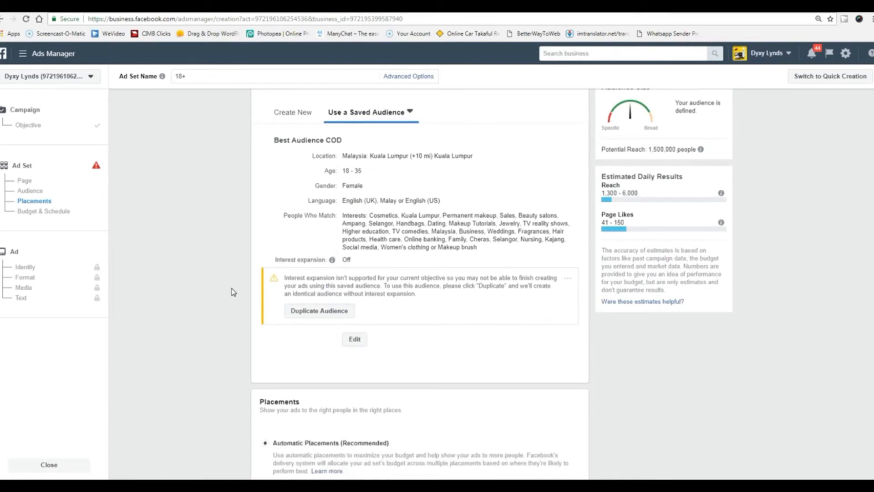
# Duplicate the Best Audience COD targeting as a new audience and switch placements to Edit Placements.
pyautogui.click(304, 312)
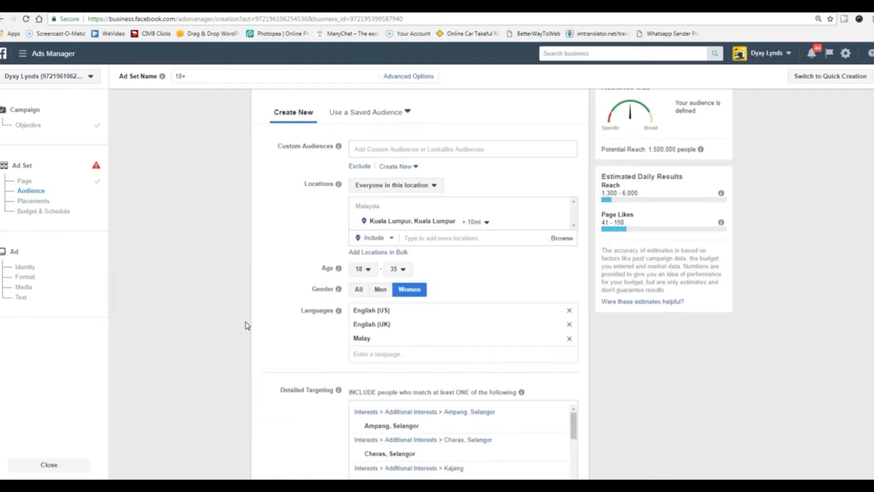
pyautogui.scroll(-8, 245, 321)
pyautogui.scroll(7, 245, 321)
pyautogui.scroll(3, 245, 322)
pyautogui.scroll(-10, 245, 322)
pyautogui.scroll(5, 245, 325)
pyautogui.scroll(-7, 246, 324)
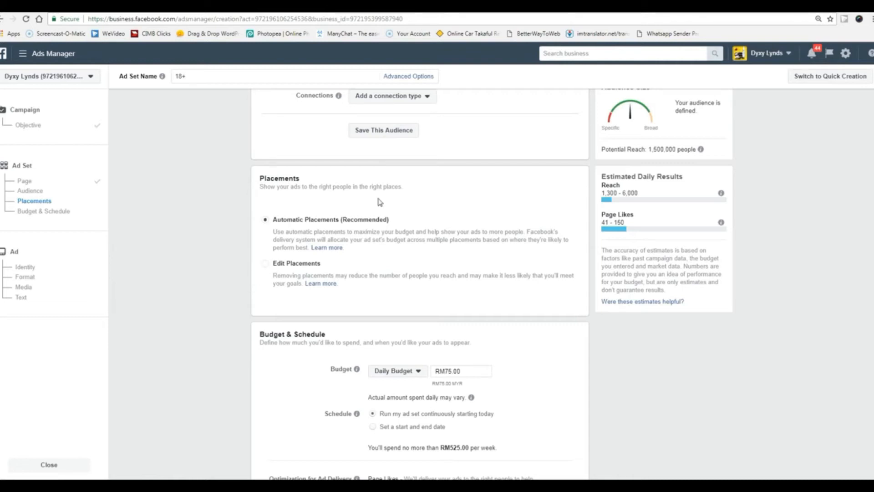
pyautogui.scroll(10, 378, 201)
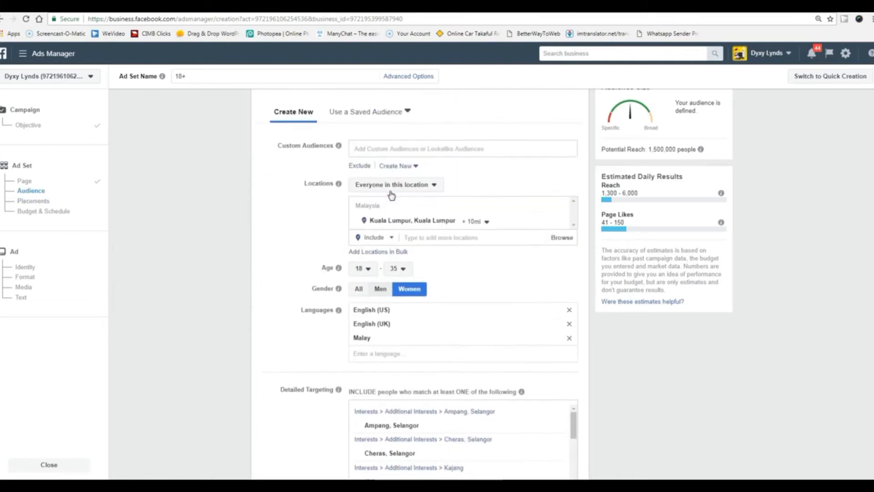
pyautogui.scroll(-10, 254, 308)
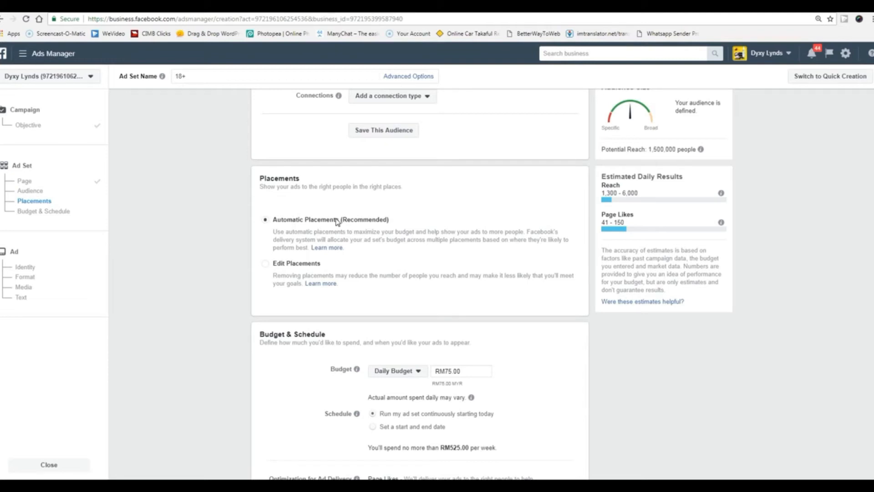
pyautogui.click(269, 266)
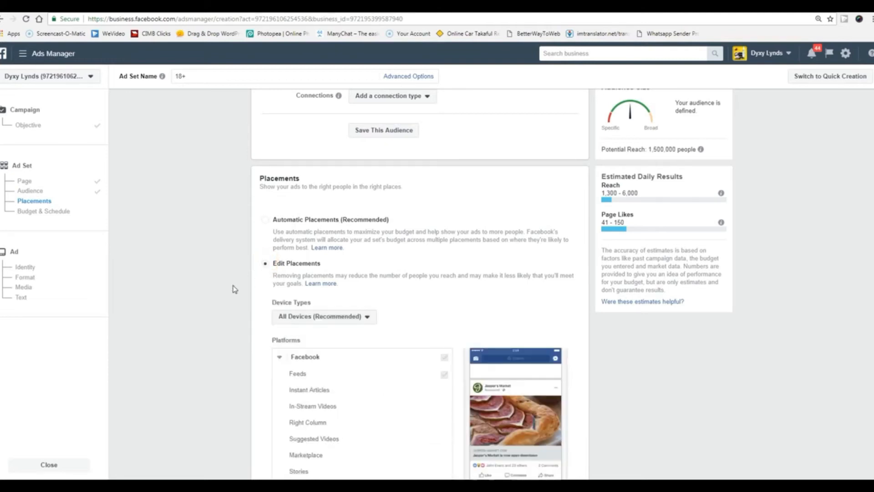
# Untick Desktop so placements target Mobile devices only, then move down to Budget & Schedule.
pyautogui.scroll(-2, 234, 290)
pyautogui.click(346, 223)
pyautogui.click(294, 240)
pyautogui.click(309, 226)
pyautogui.click(309, 226)
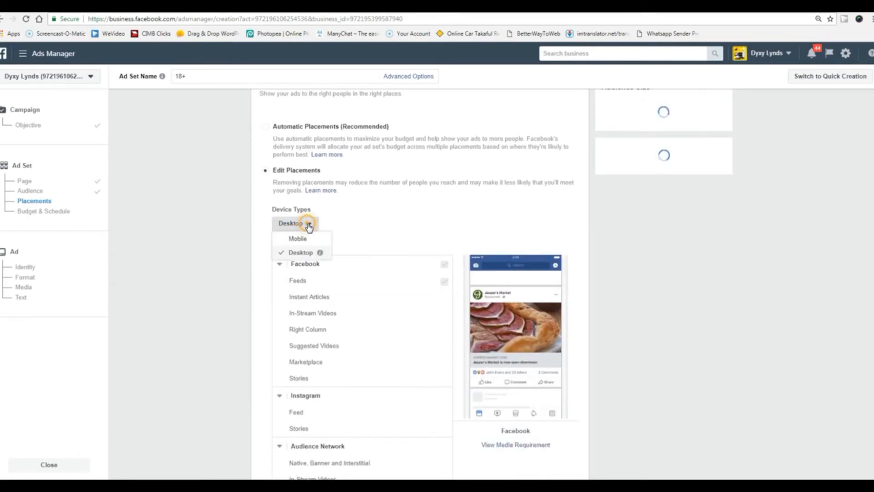
pyautogui.click(296, 239)
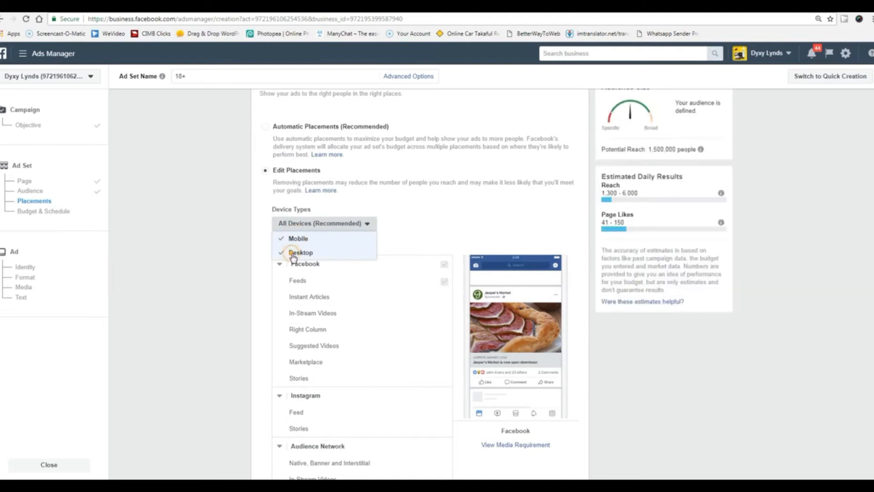
pyautogui.click(293, 253)
pyautogui.click(235, 266)
pyautogui.scroll(-3, 240, 269)
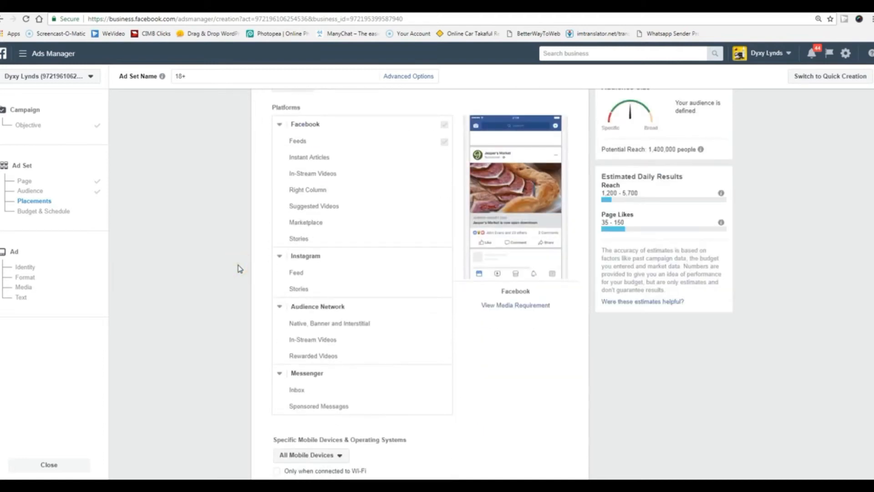
pyautogui.scroll(4, 199, 277)
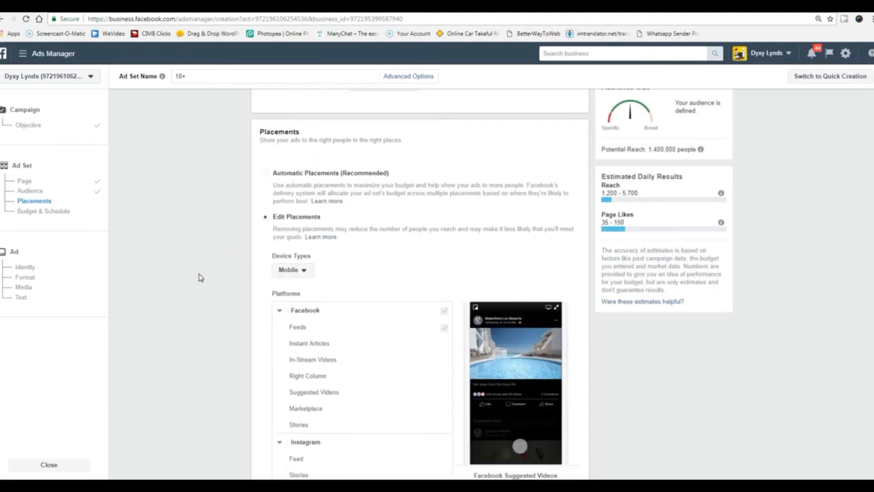
pyautogui.scroll(-2, 199, 277)
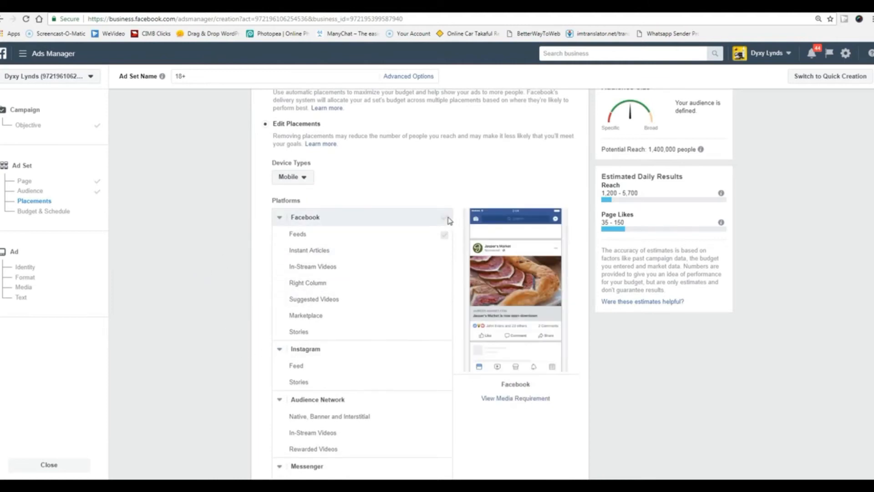
pyautogui.scroll(5, 220, 279)
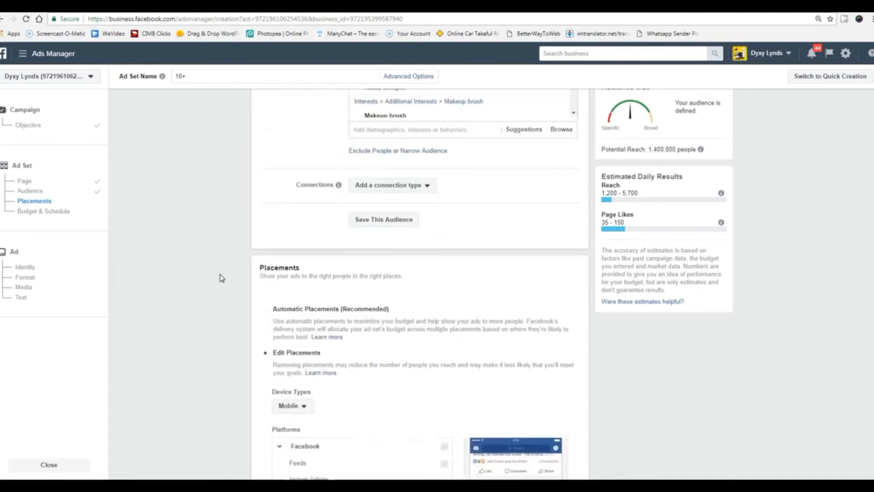
pyautogui.scroll(8, 220, 279)
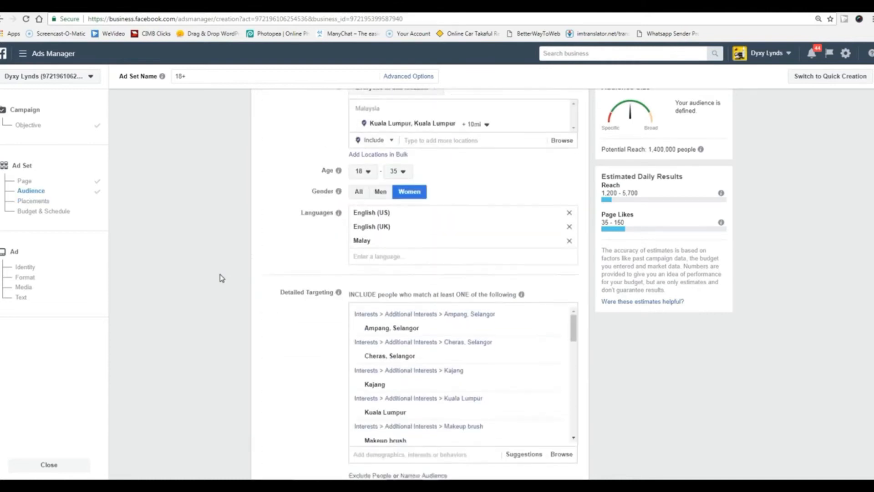
pyautogui.scroll(-15, 222, 278)
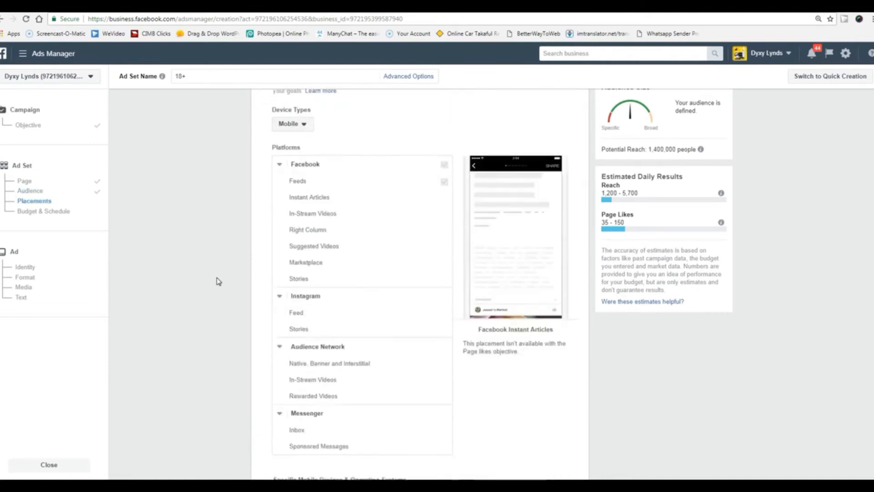
pyautogui.scroll(-3, 219, 281)
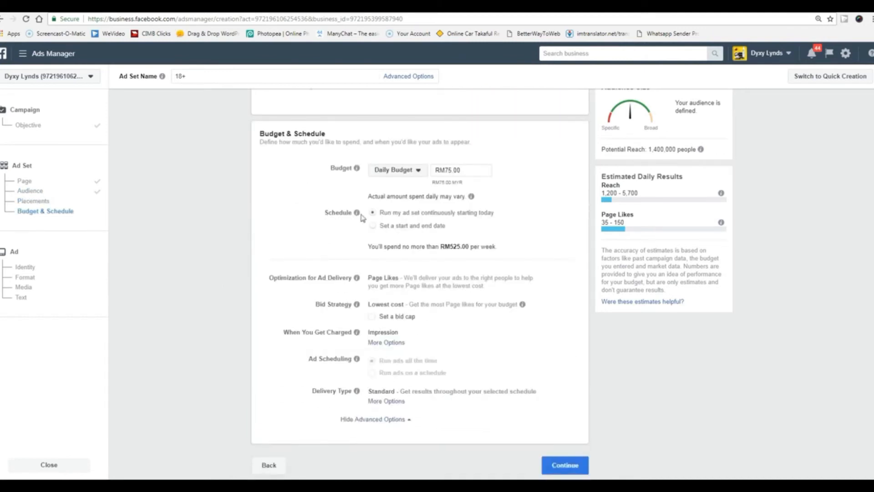
# Change the daily budget to RM10.00 and proceed to the ad setup.
pyautogui.write('10')
pyautogui.click(572, 246)
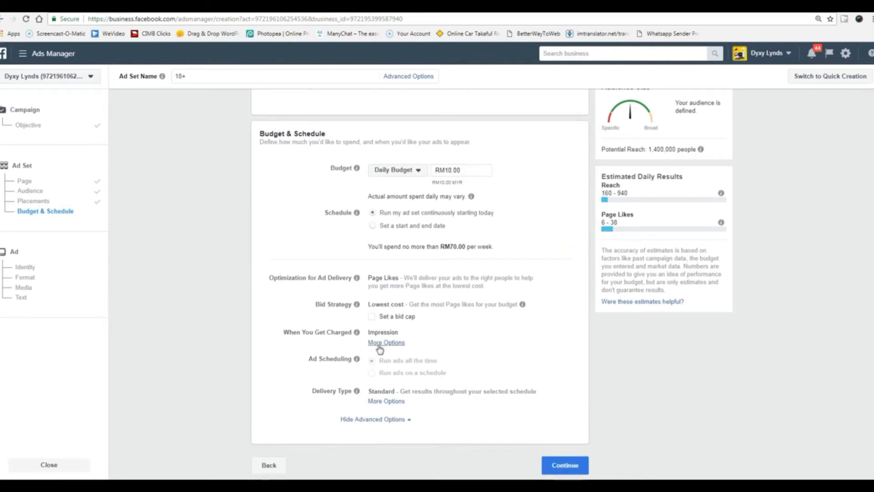
pyautogui.click(565, 473)
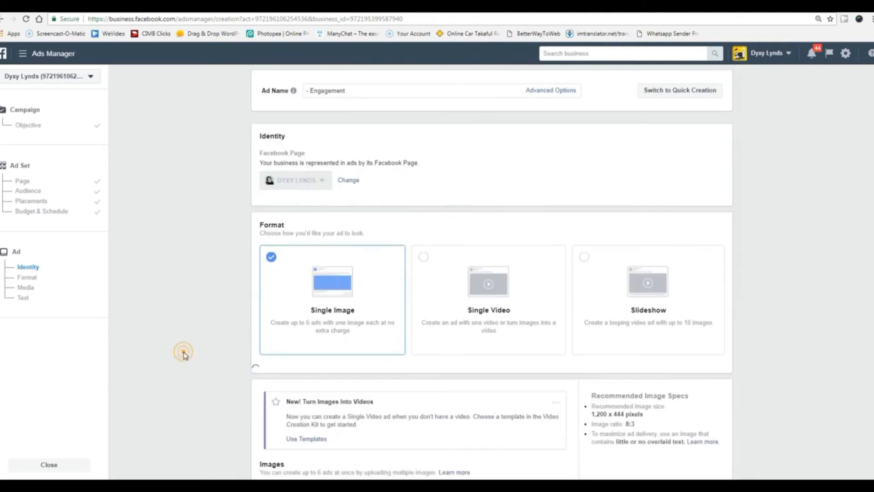
pyautogui.scroll(-3, 185, 356)
pyautogui.scroll(2, 237, 305)
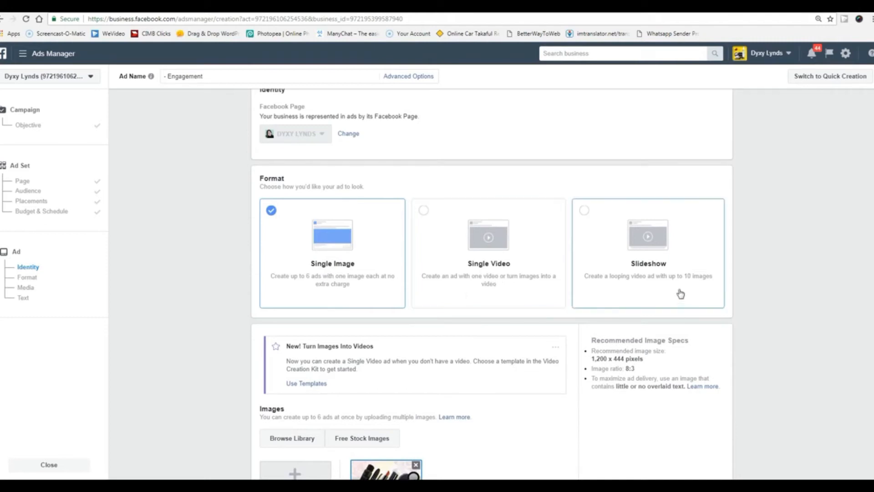
pyautogui.scroll(-1, 681, 294)
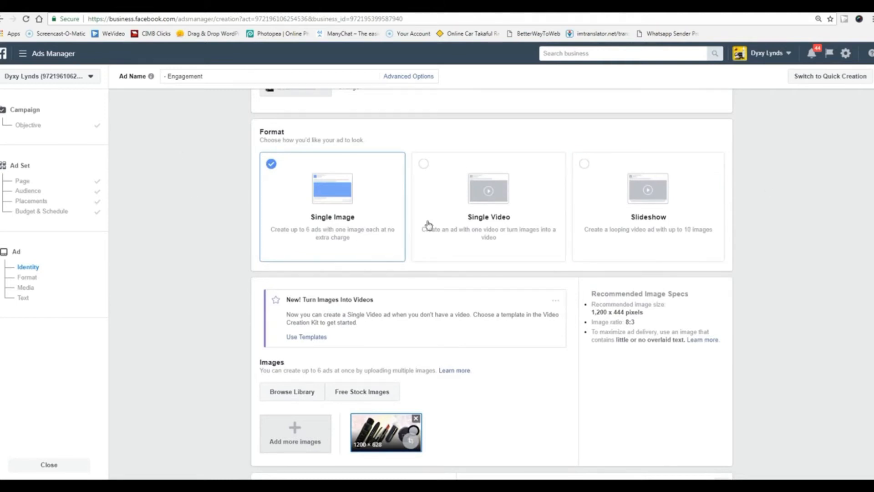
pyautogui.scroll(-2, 196, 344)
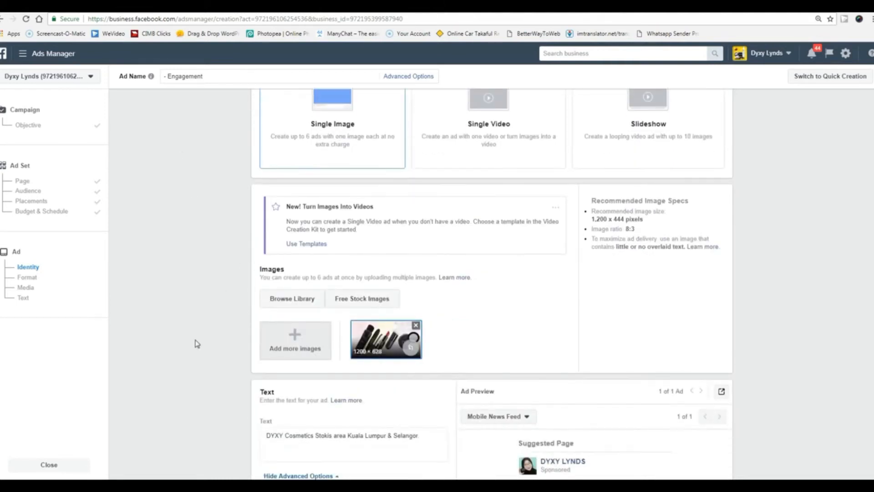
pyautogui.scroll(1, 664, 238)
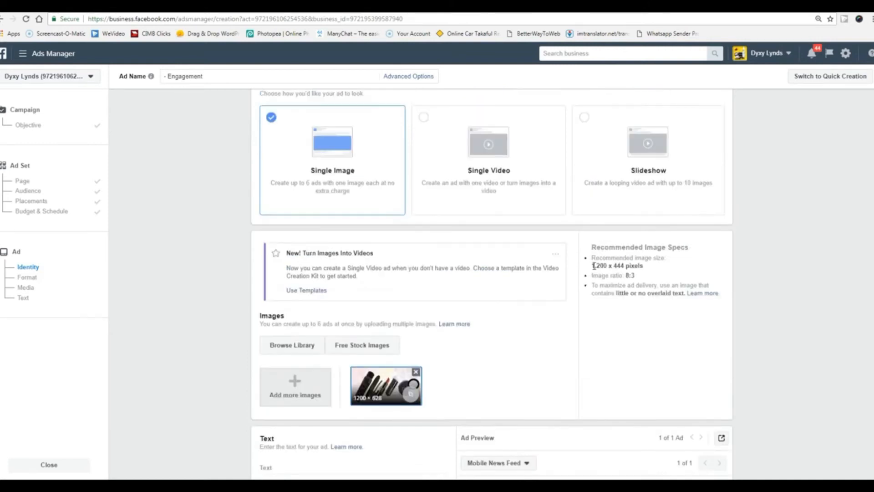
pyautogui.moveTo(593, 265); pyautogui.dragTo(600, 265)
pyautogui.moveTo(627, 275); pyautogui.dragTo(634, 274)
pyautogui.click(615, 343)
pyautogui.scroll(-4, 615, 343)
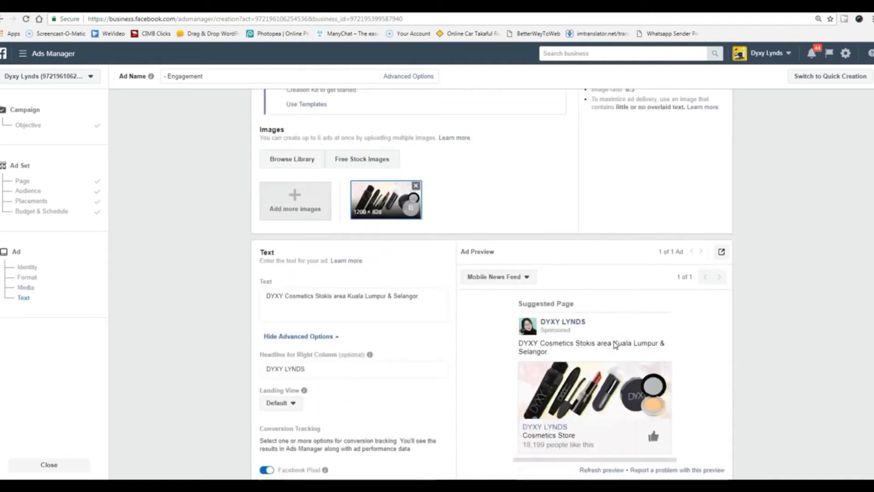
pyautogui.scroll(-2, 616, 344)
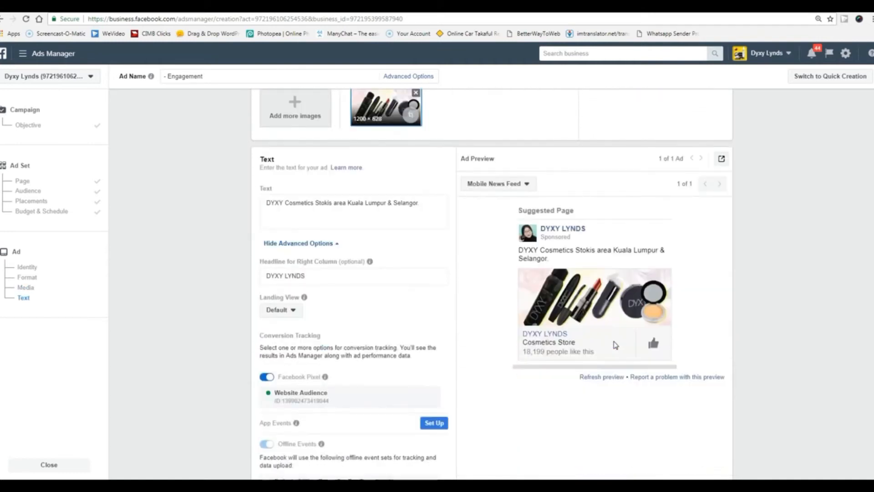
pyautogui.scroll(3, 478, 336)
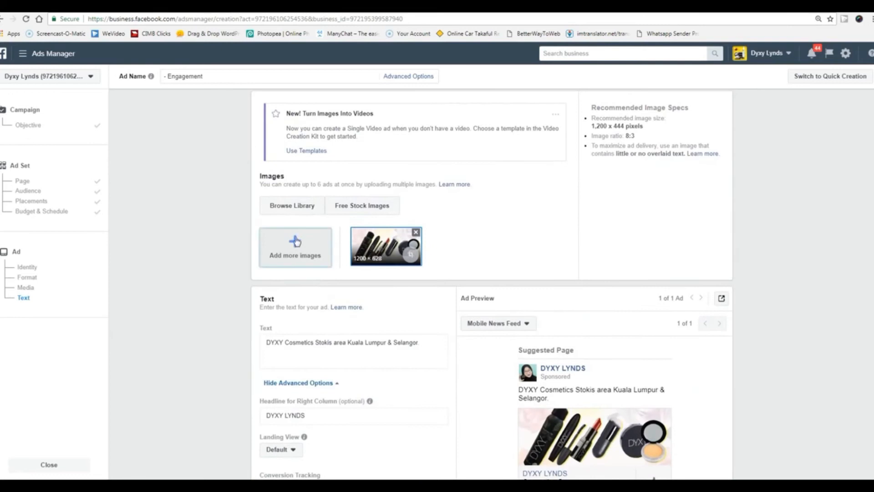
# Add the orange 1200×630 library image to the ad and remove the 1200 × 628 one.
pyautogui.click(298, 212)
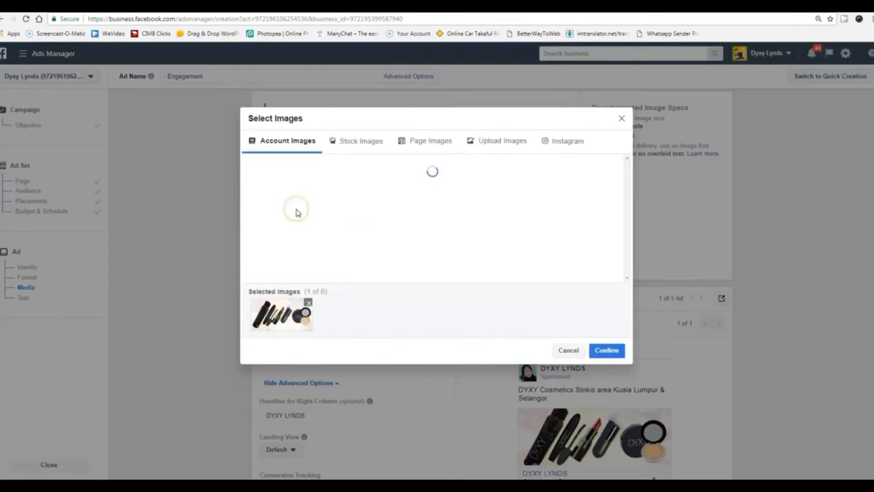
pyautogui.click(417, 186)
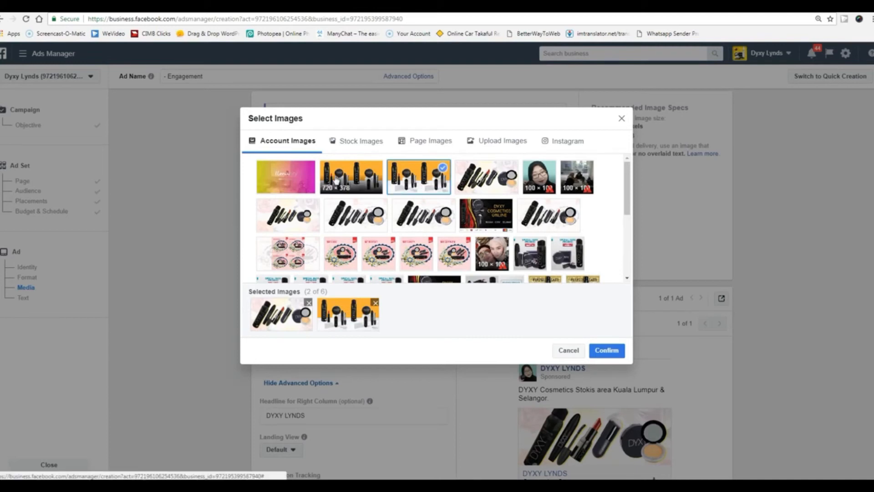
pyautogui.click(604, 353)
pyautogui.scroll(-1, 244, 332)
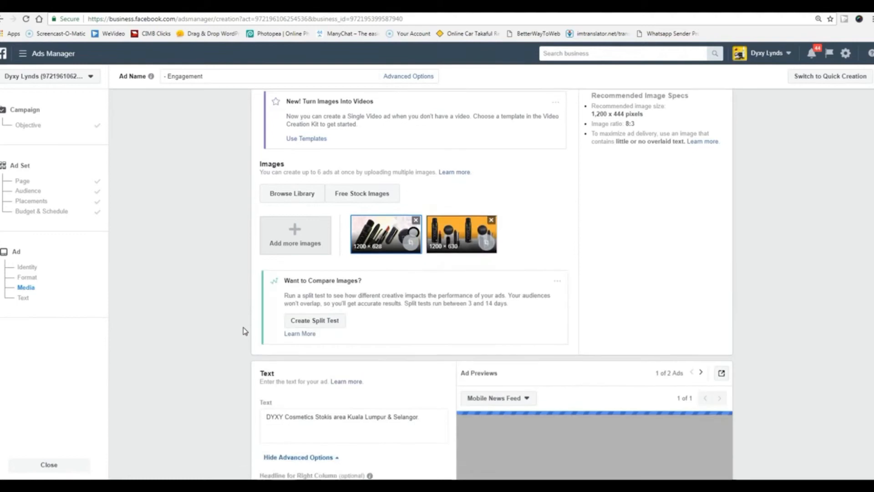
pyautogui.click(415, 185)
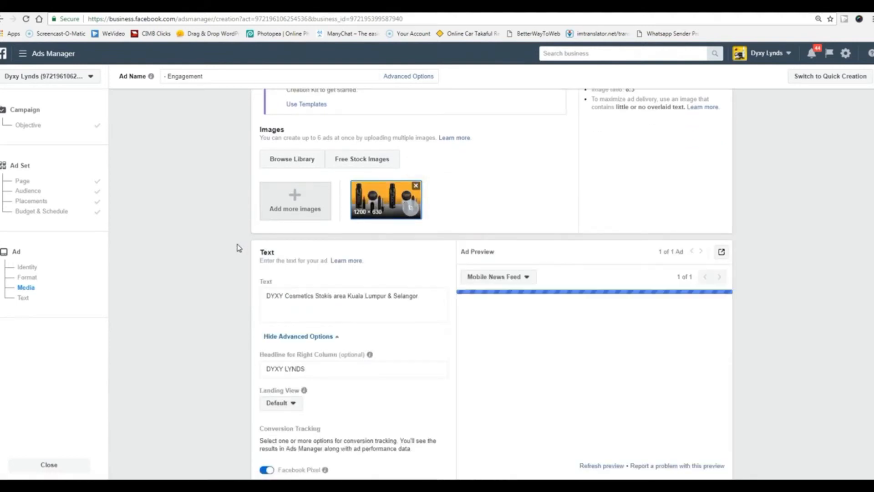
pyautogui.scroll(-2, 238, 246)
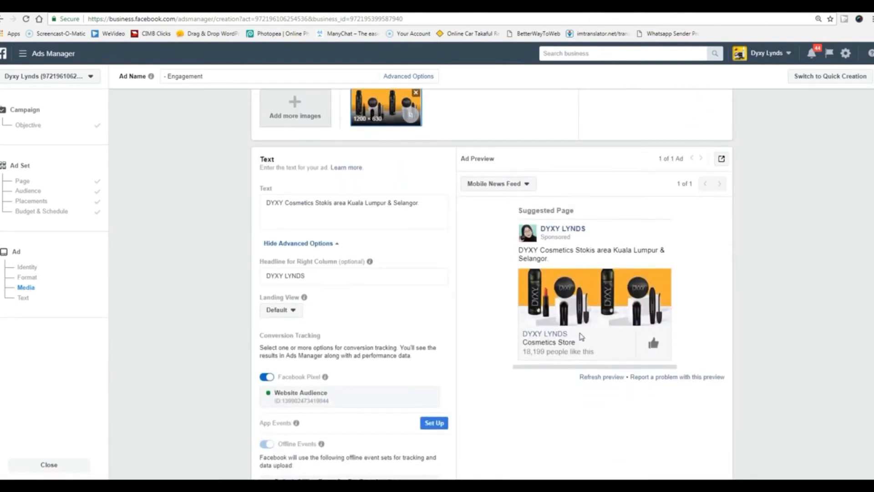
pyautogui.scroll(4, 543, 318)
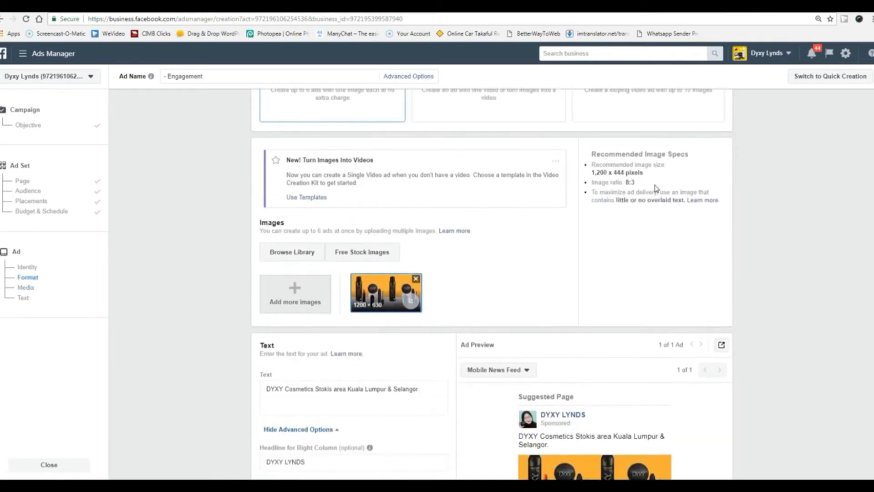
pyautogui.moveTo(593, 173); pyautogui.dragTo(625, 172)
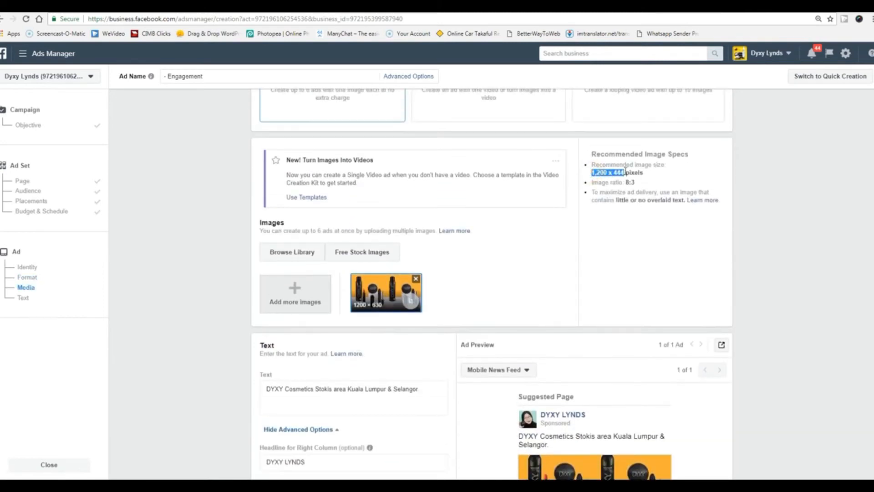
pyautogui.scroll(-3, 625, 287)
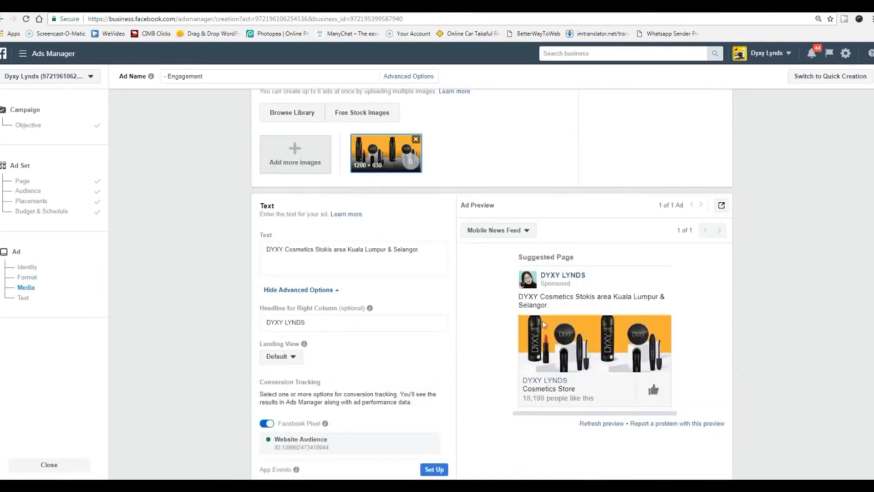
pyautogui.scroll(2, 501, 344)
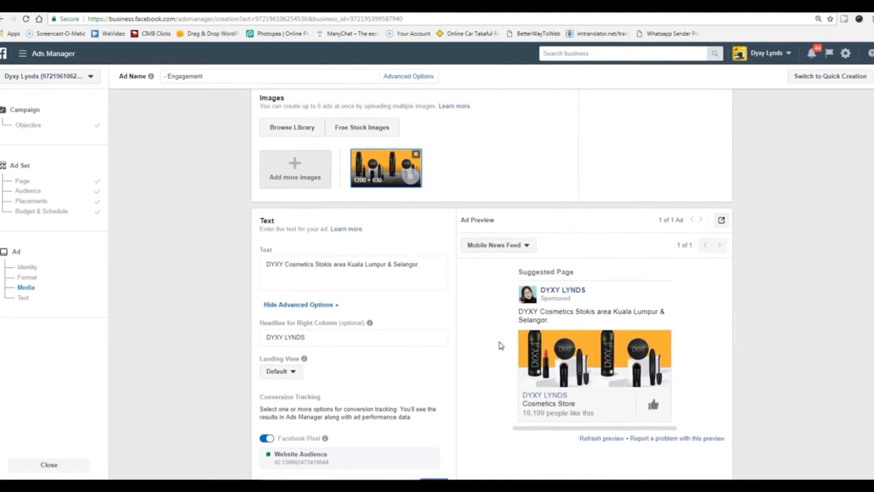
pyautogui.scroll(-2, 365, 356)
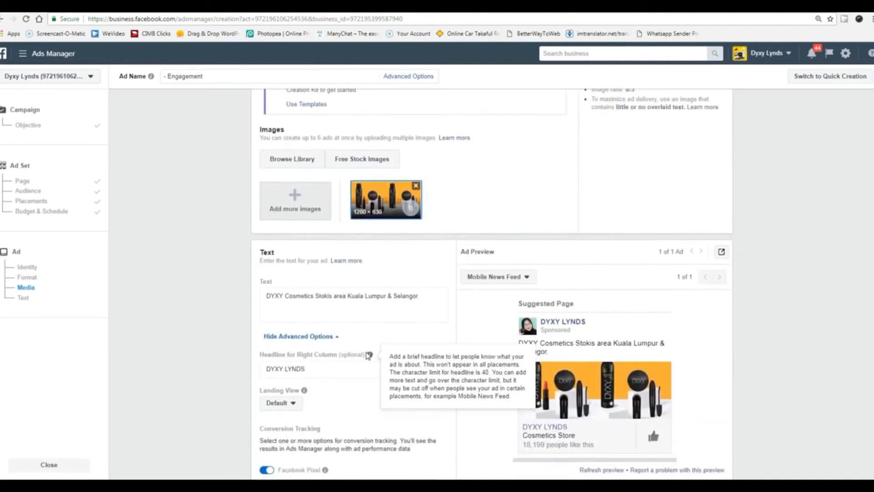
pyautogui.click(424, 251)
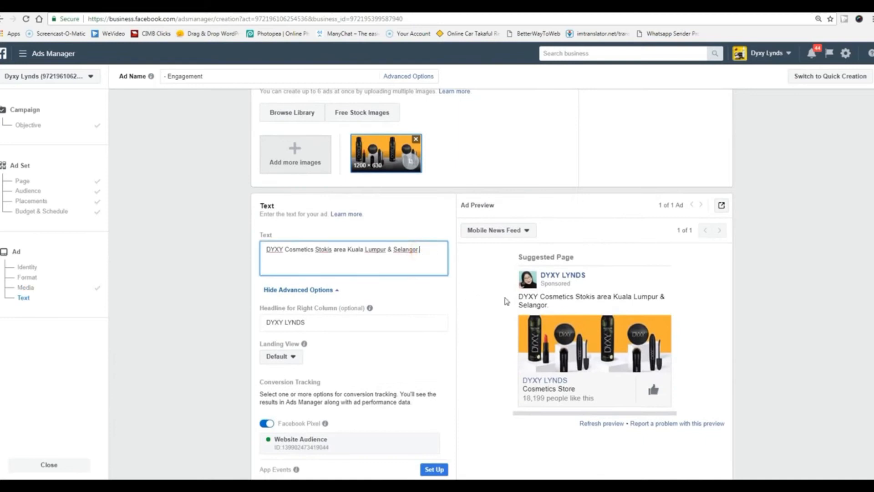
pyautogui.moveTo(427, 262); pyautogui.dragTo(263, 238)
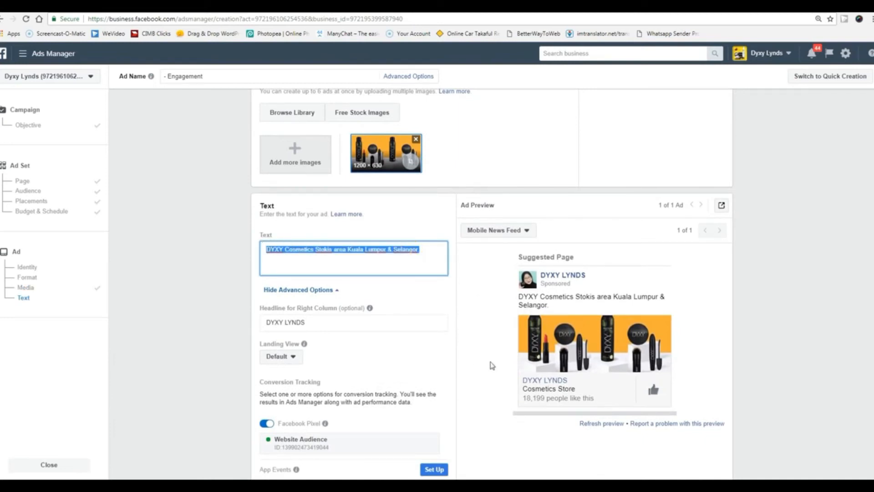
pyautogui.click(549, 311)
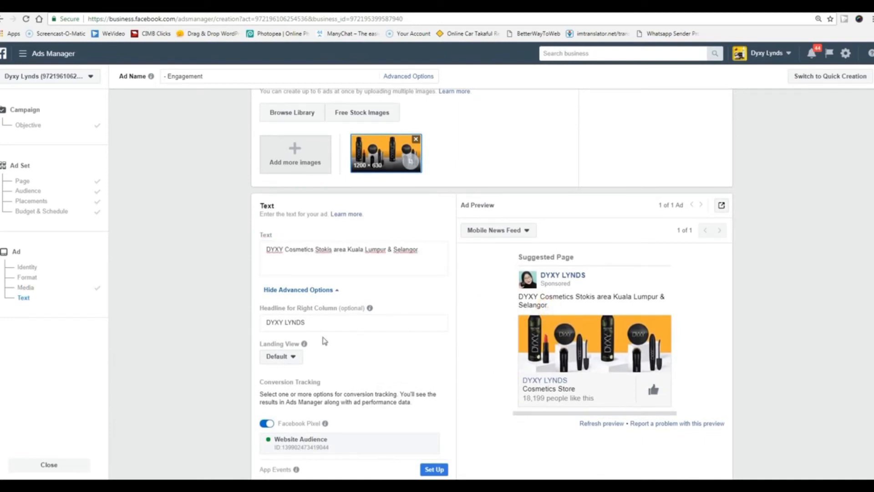
pyautogui.scroll(-1, 324, 341)
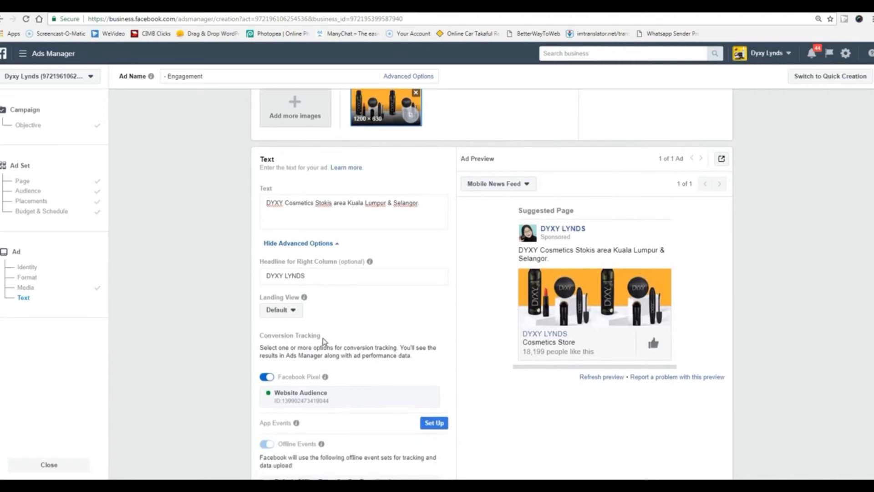
pyautogui.tripleClick(306, 276)
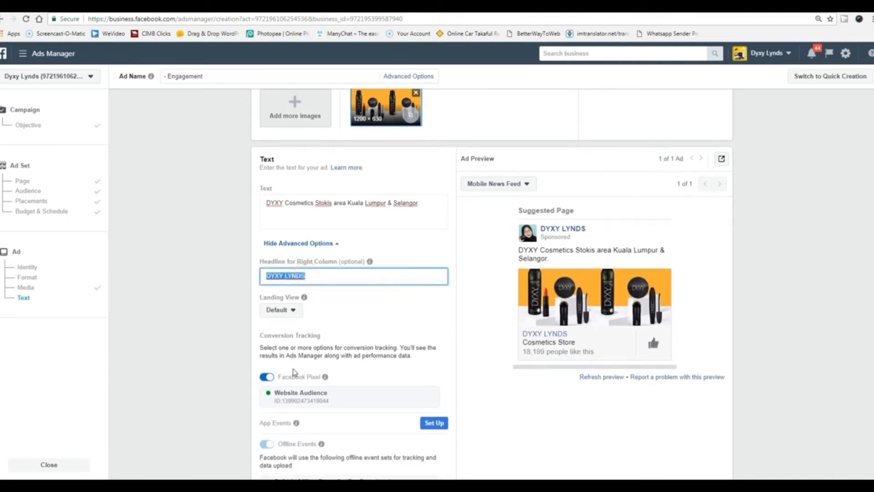
pyautogui.click(293, 311)
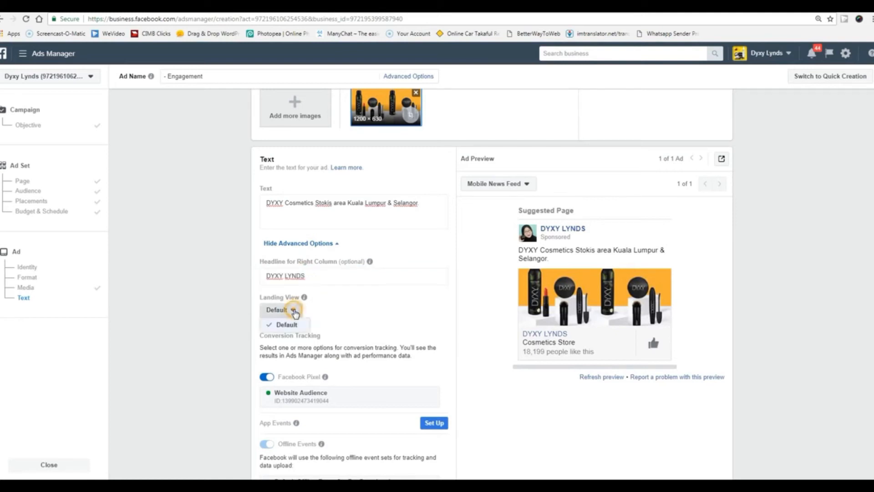
pyautogui.click(394, 316)
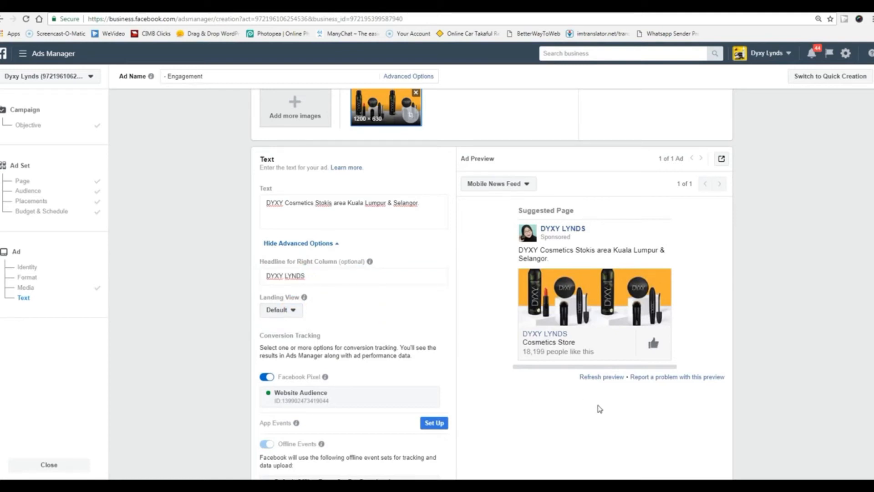
pyautogui.scroll(-1, 599, 408)
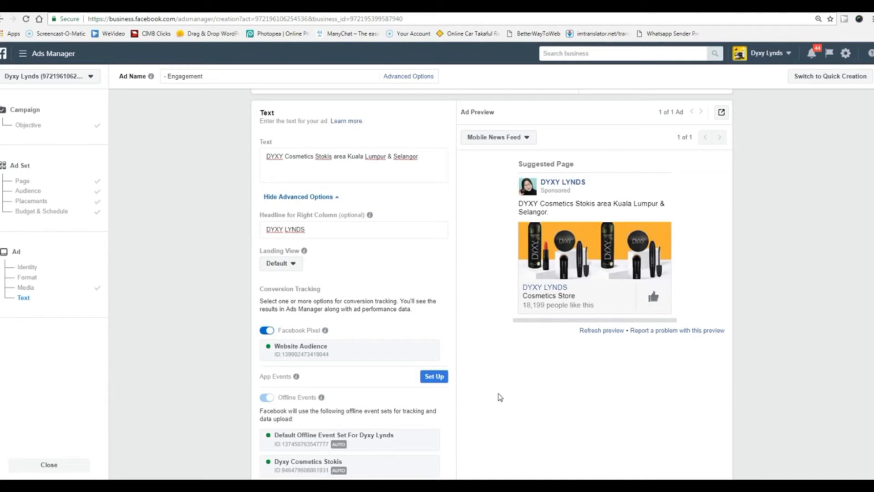
pyautogui.scroll(-2, 500, 397)
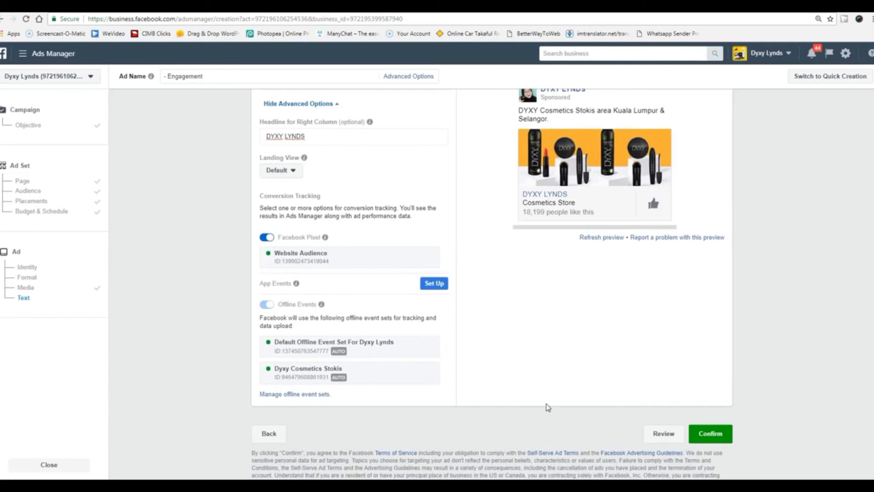
pyautogui.scroll(2, 546, 405)
pyautogui.scroll(2, 503, 412)
pyautogui.scroll(1, 505, 413)
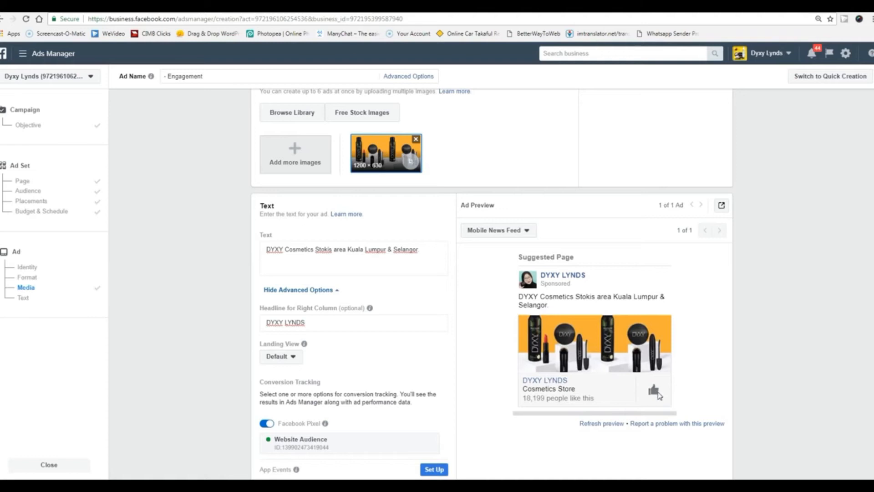
pyautogui.scroll(1, 491, 397)
pyautogui.scroll(-5, 492, 398)
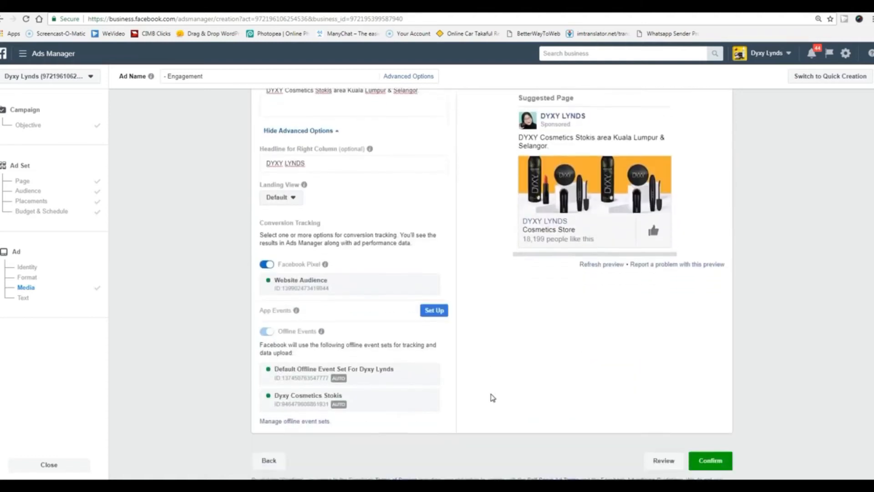
pyautogui.click(270, 420)
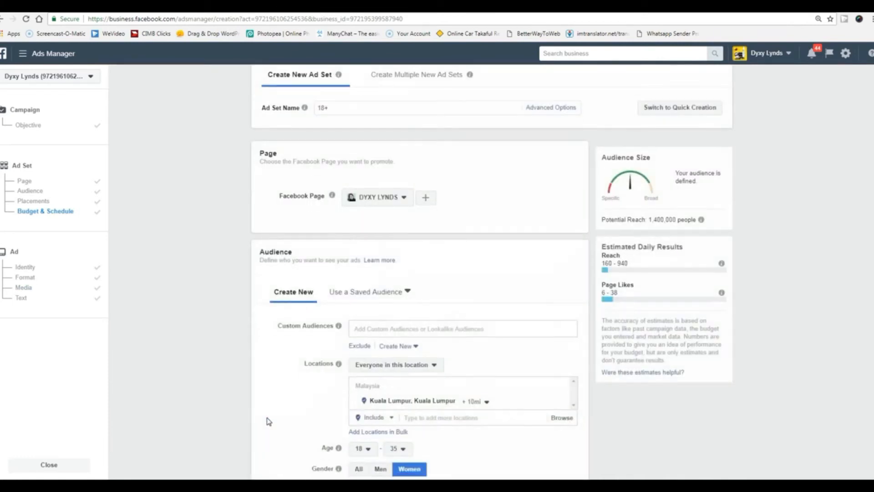
pyautogui.click(272, 465)
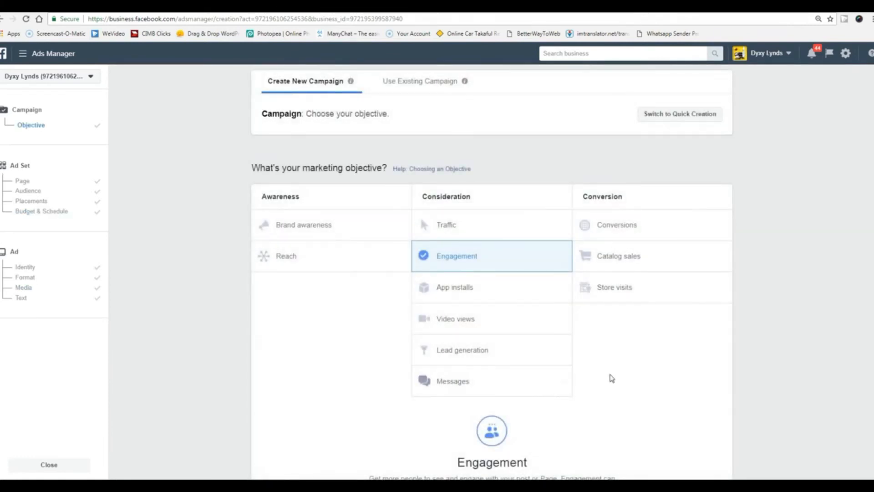
pyautogui.scroll(-2, 733, 354)
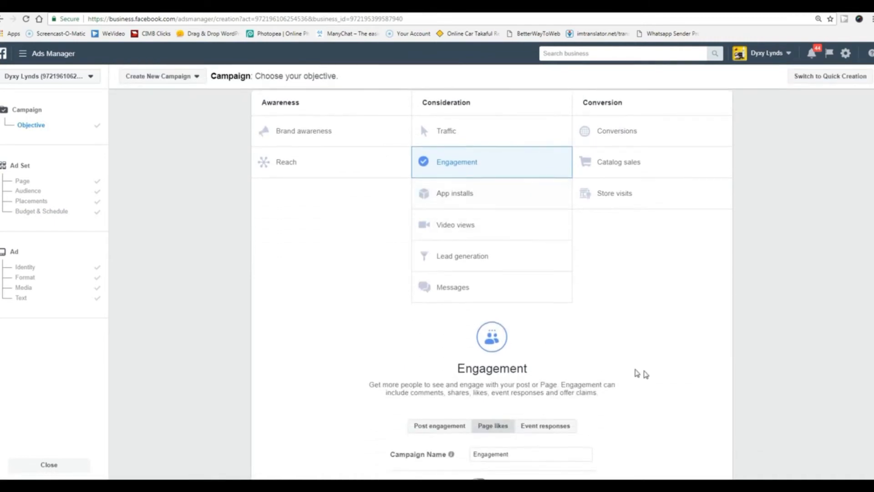
pyautogui.scroll(-1, 573, 397)
pyautogui.scroll(3, 687, 371)
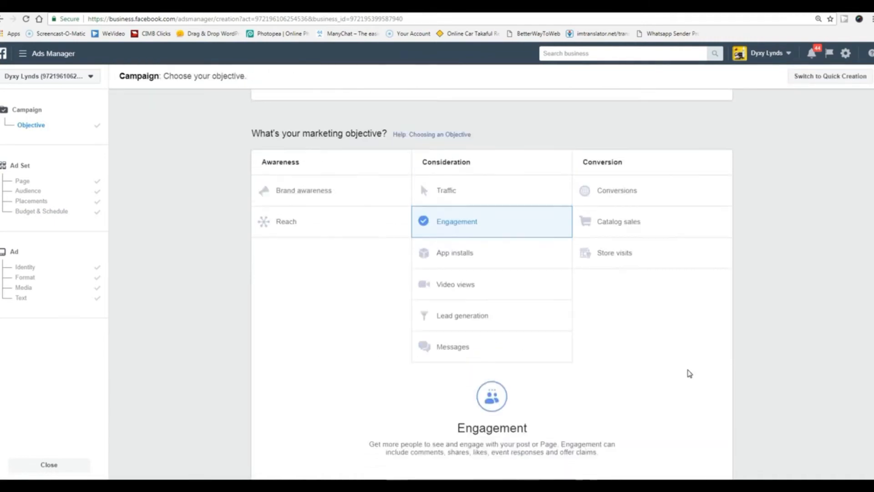
pyautogui.scroll(-1, 687, 370)
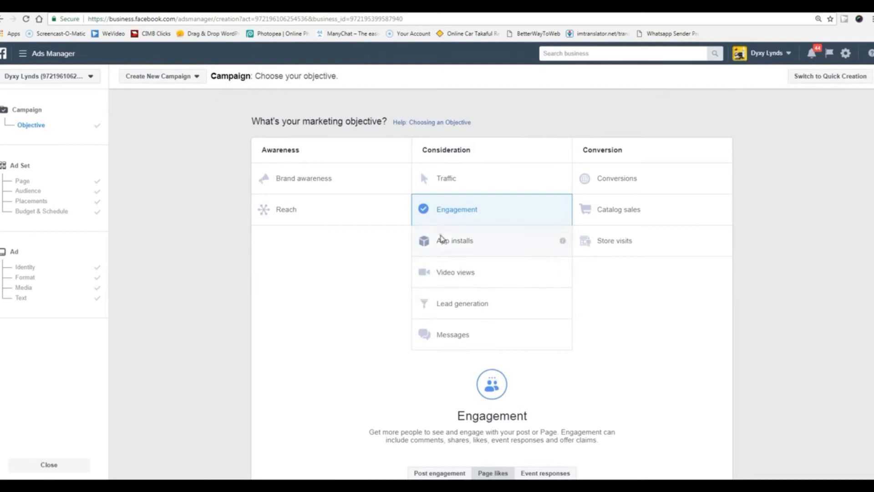
pyautogui.click(441, 238)
pyautogui.scroll(-3, 429, 238)
pyautogui.scroll(2, 687, 321)
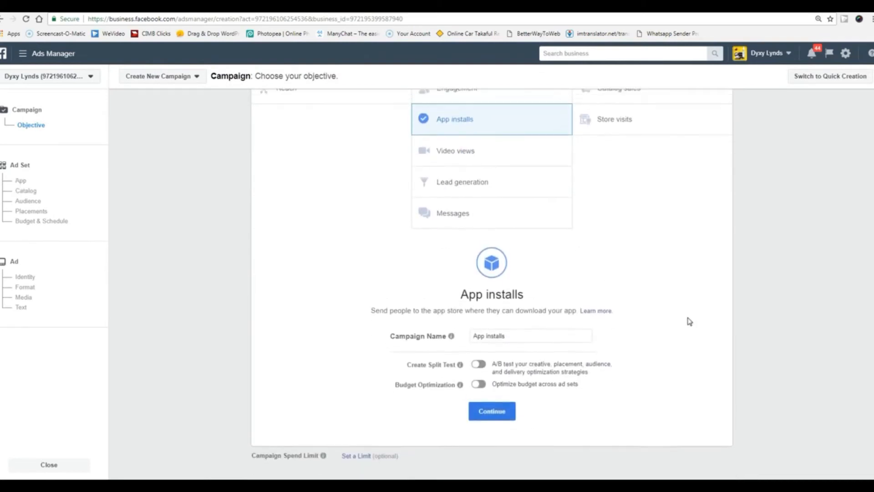
pyautogui.scroll(-2, 686, 320)
pyautogui.click(513, 394)
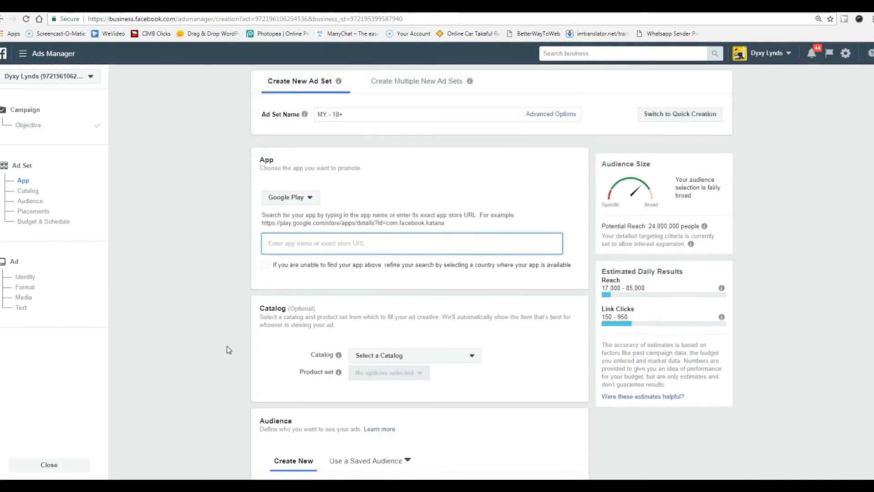
pyautogui.click(310, 199)
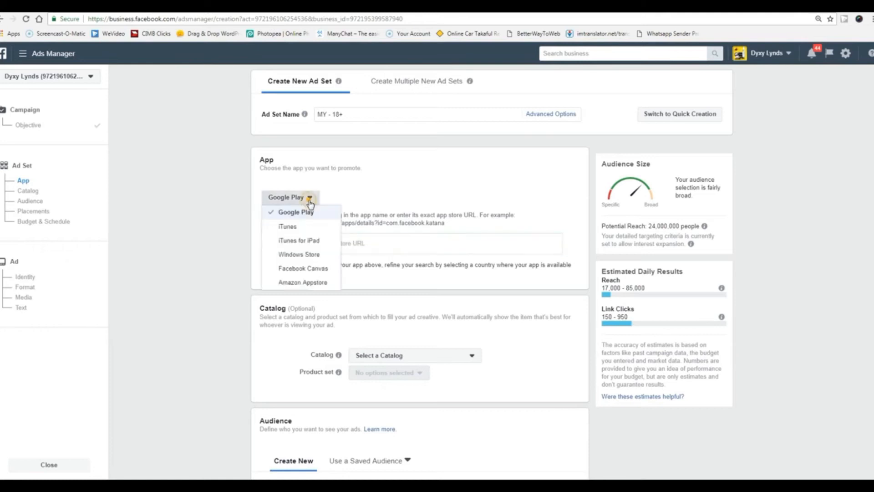
pyautogui.click(219, 216)
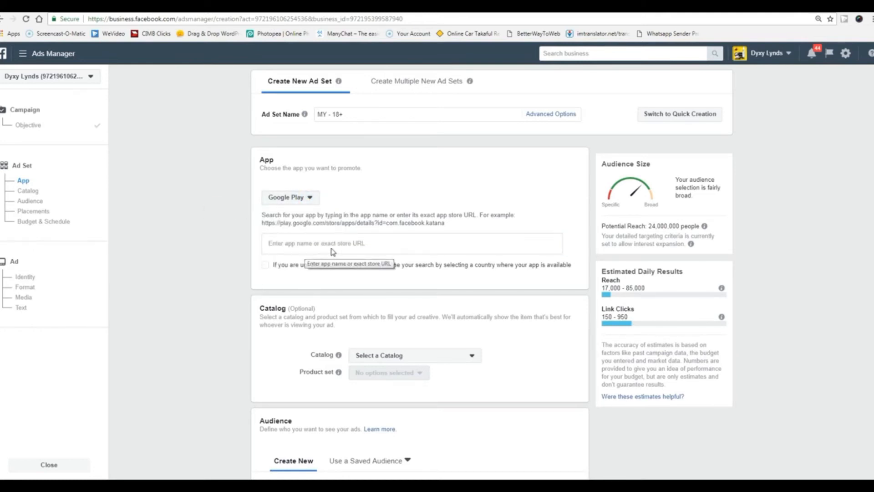
pyautogui.click(369, 244)
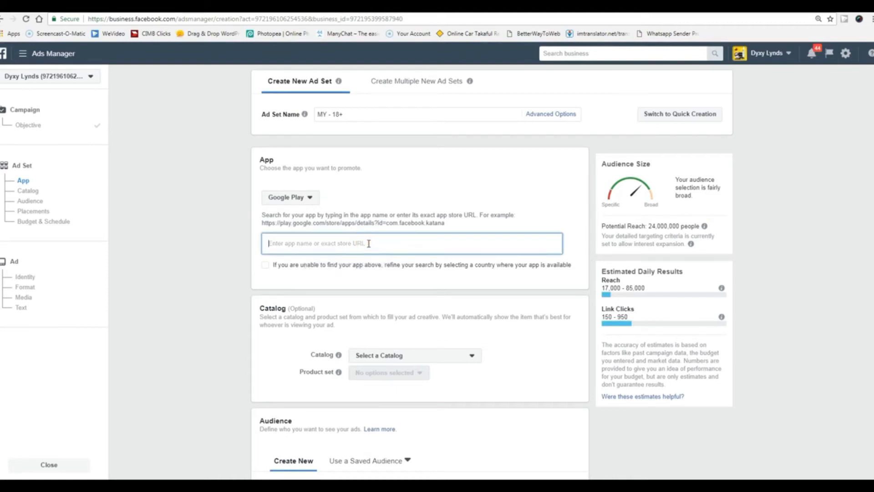
pyautogui.click(208, 245)
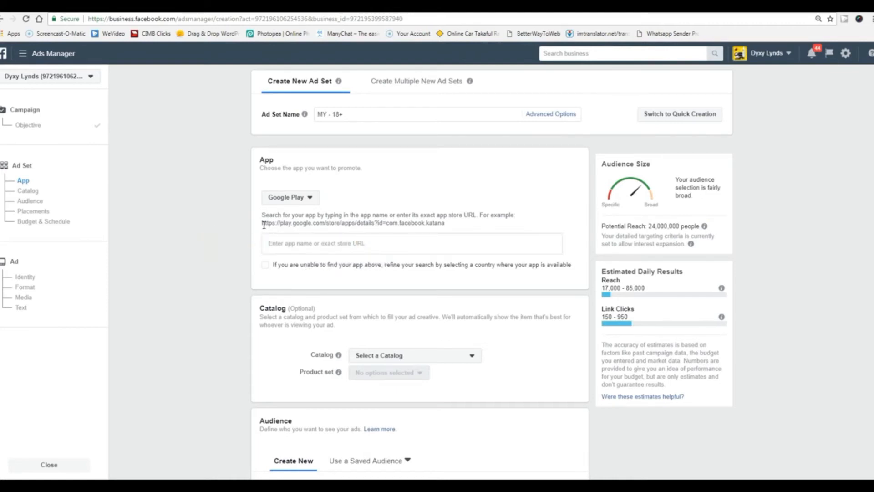
pyautogui.moveTo(264, 225); pyautogui.dragTo(382, 224)
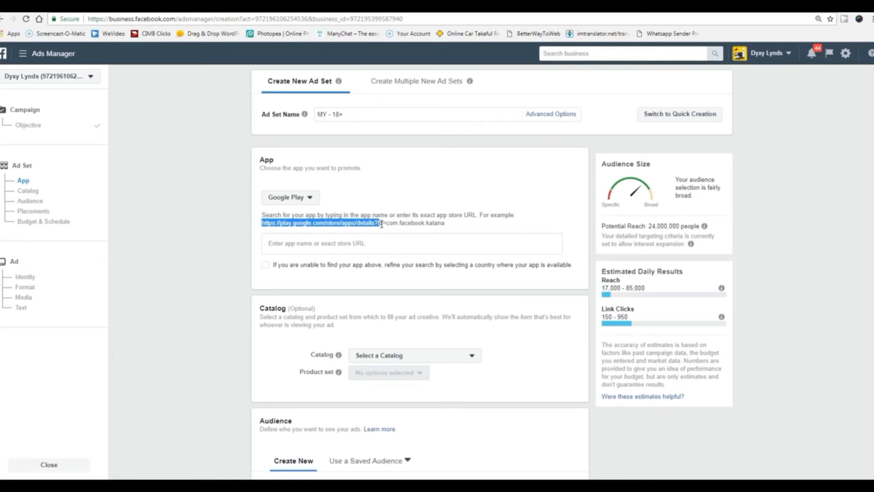
pyautogui.click(379, 243)
pyautogui.click(207, 278)
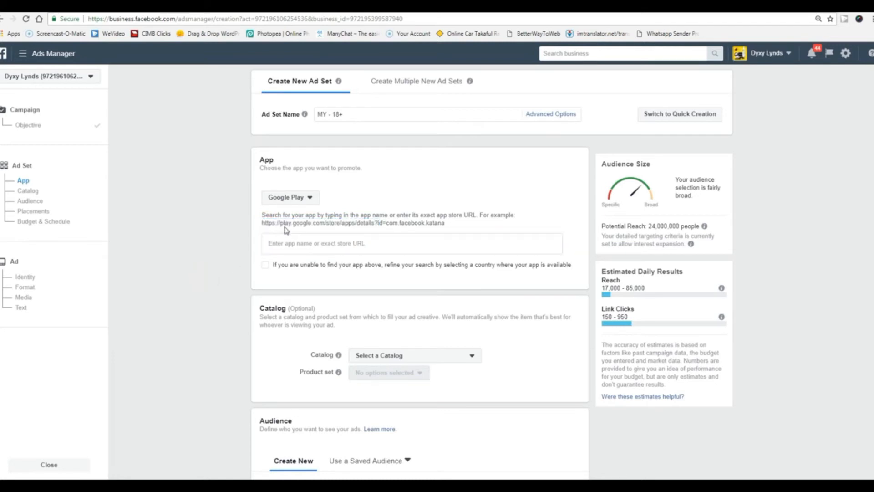
pyautogui.moveTo(264, 225); pyautogui.dragTo(400, 225)
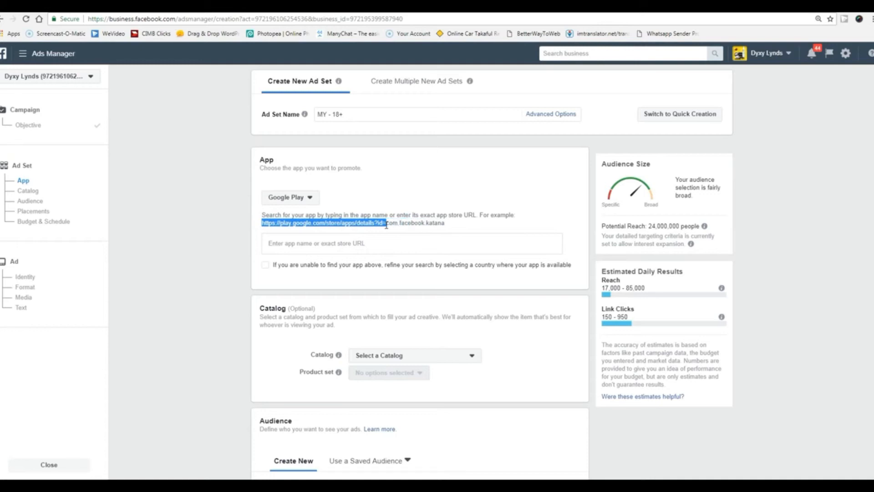
pyautogui.click(201, 304)
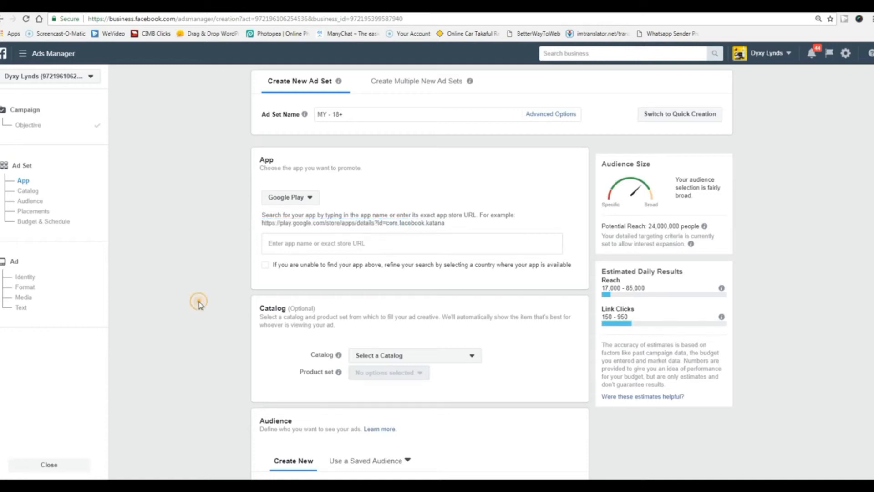
pyautogui.scroll(-3, 199, 306)
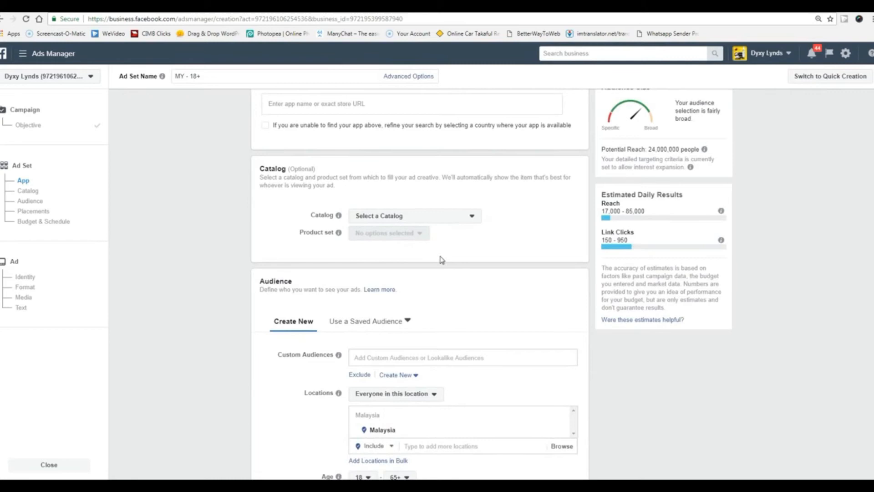
pyautogui.click(474, 221)
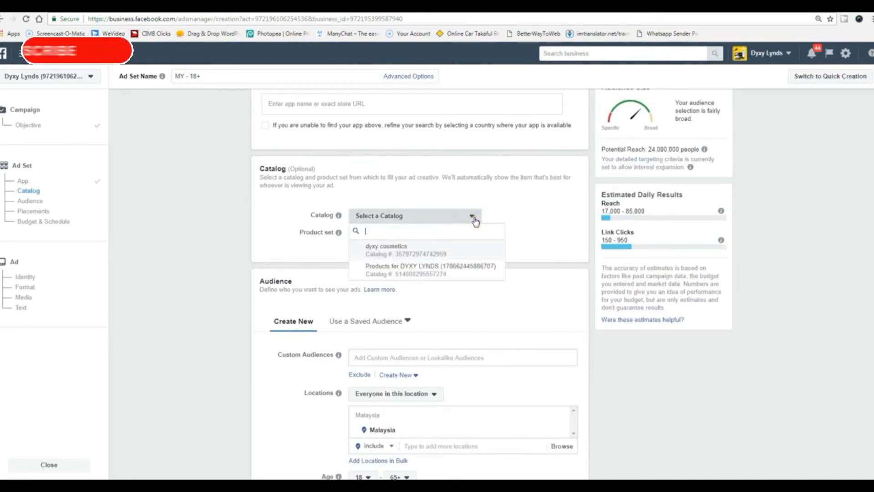
# Choose the Products for DYXY LYNDS catalog and its first auto-created product set.
pyautogui.moveTo(408, 257)
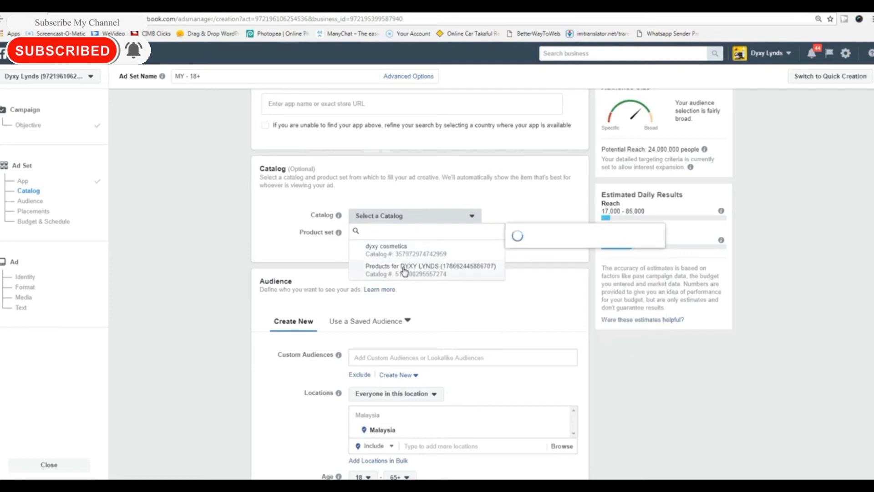
pyautogui.click(404, 269)
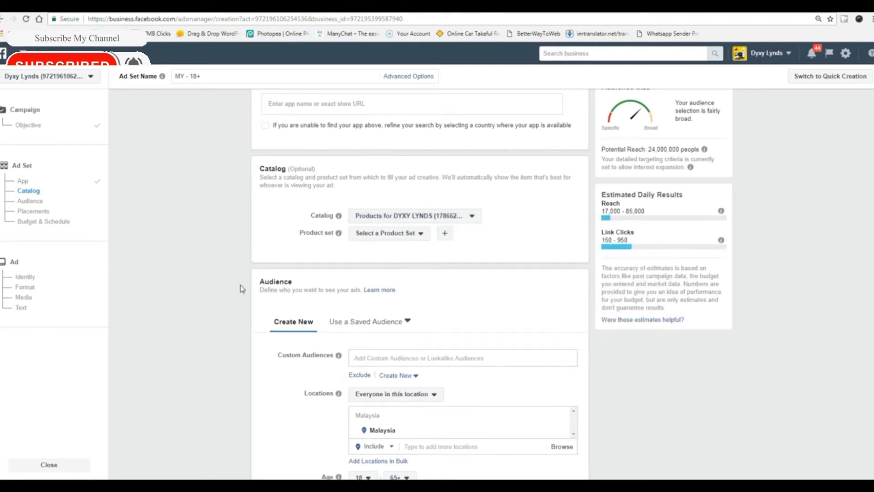
pyautogui.click(421, 235)
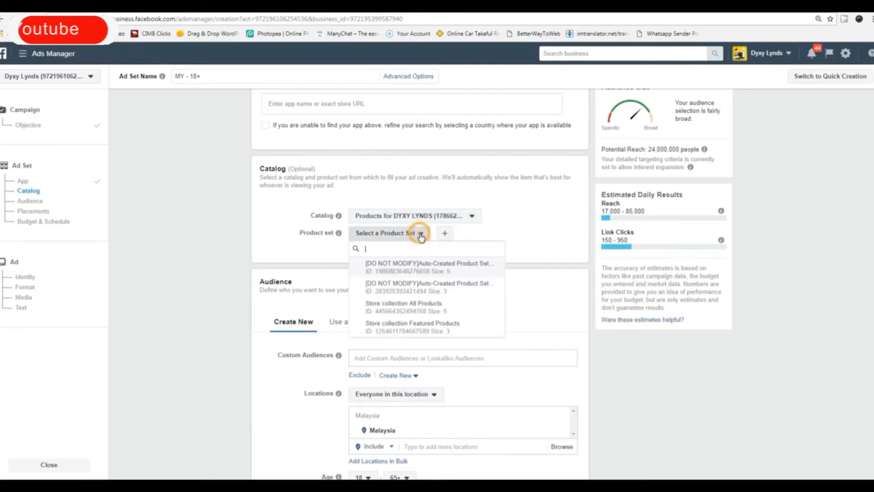
pyautogui.click(413, 265)
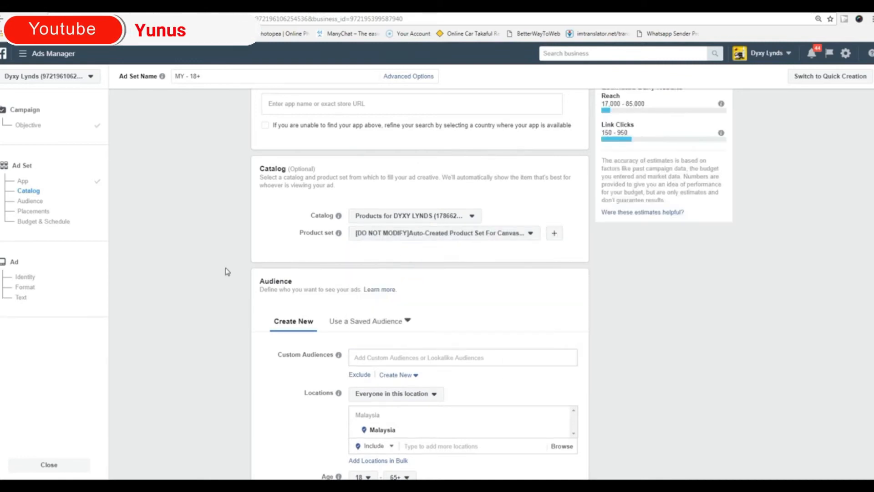
# Target the ad set at the saved No PM audience.
pyautogui.scroll(-2, 203, 275)
pyautogui.scroll(-3, 204, 275)
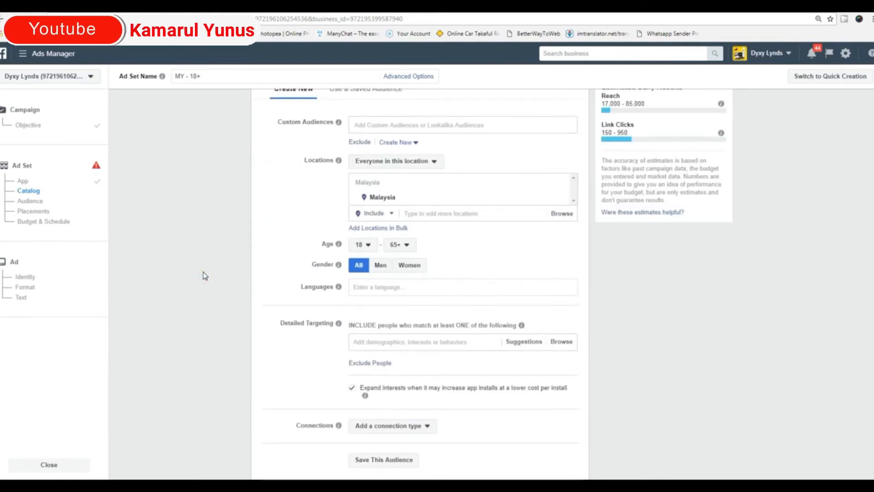
pyautogui.scroll(3, 414, 201)
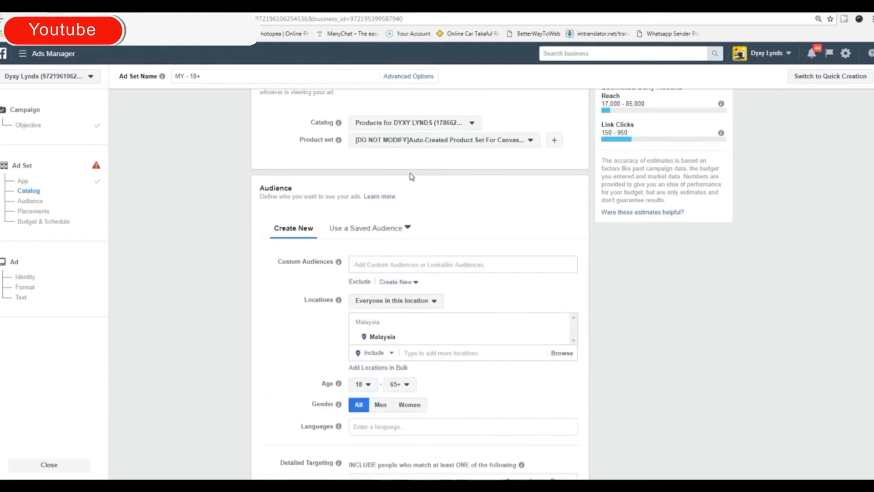
pyautogui.click(396, 235)
pyautogui.scroll(-5, 390, 302)
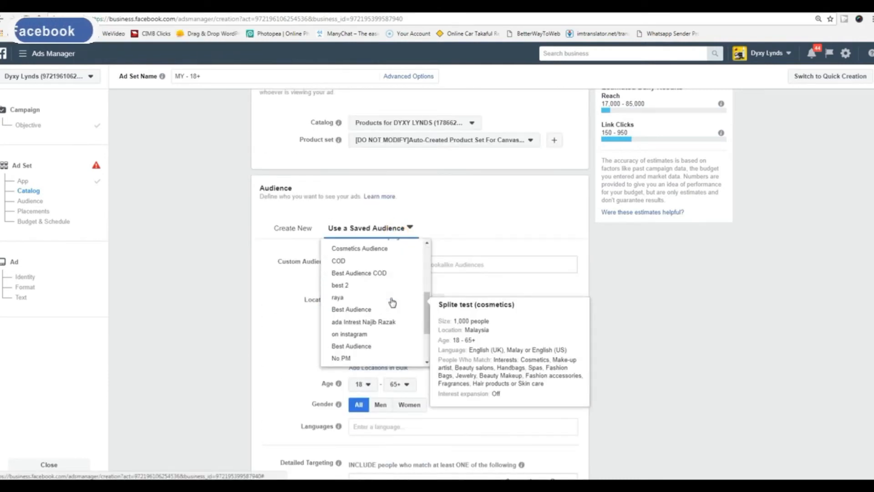
pyautogui.click(360, 360)
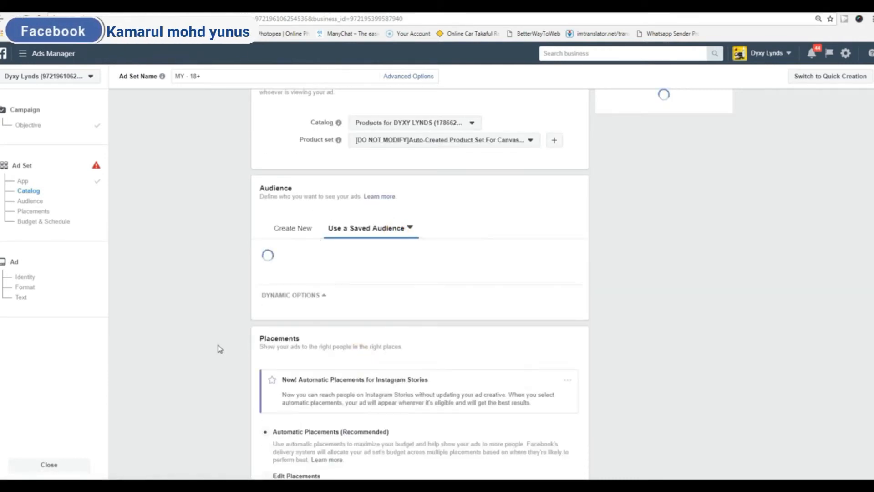
pyautogui.scroll(-4, 220, 348)
pyautogui.scroll(-4, 220, 349)
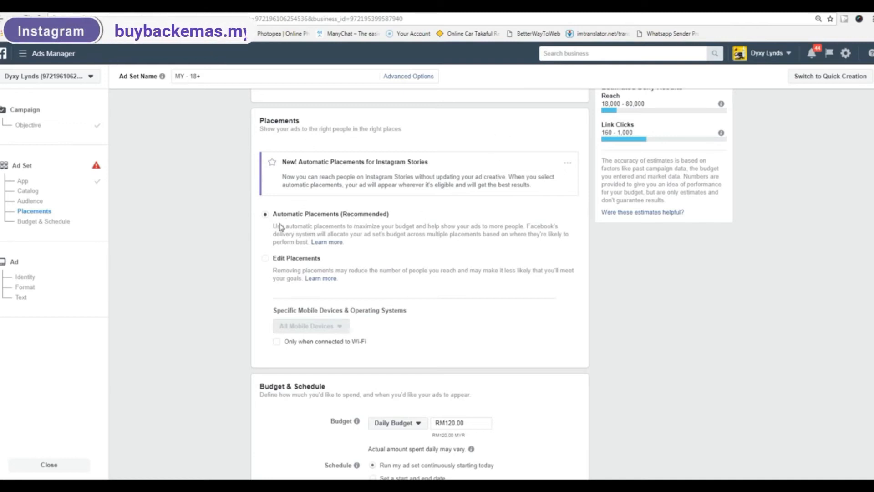
pyautogui.scroll(-7, 224, 329)
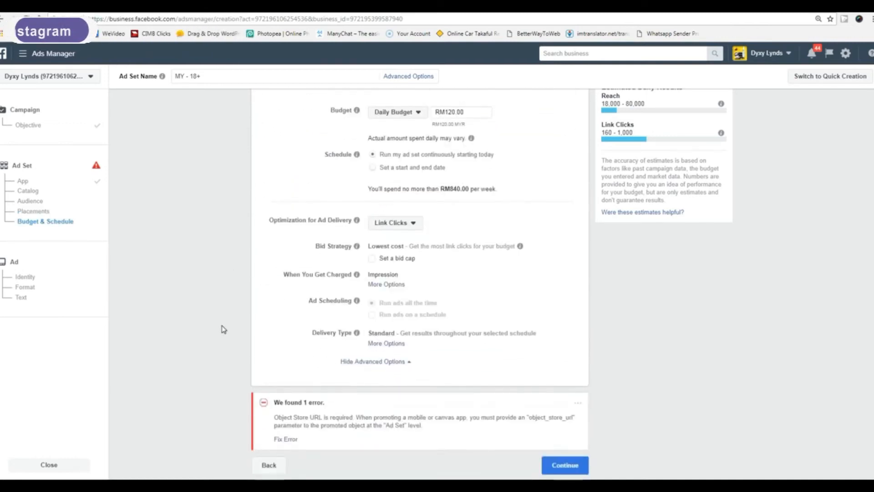
pyautogui.scroll(10, 224, 329)
pyautogui.scroll(9, 223, 328)
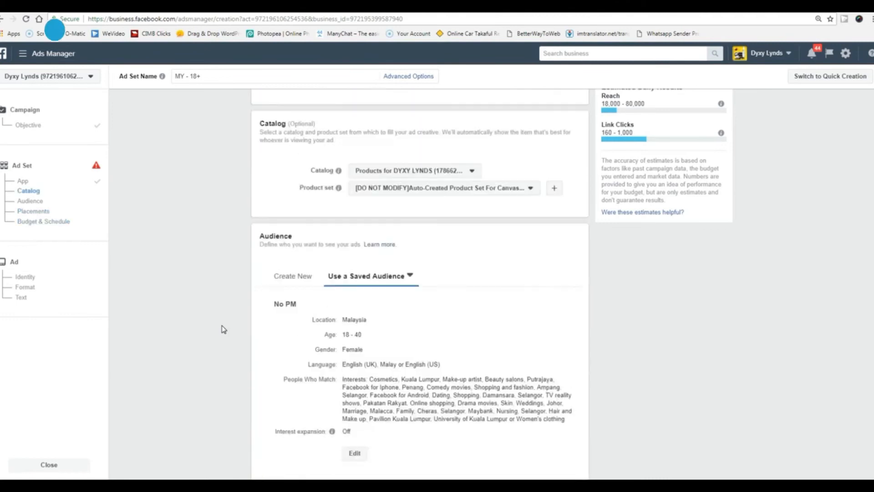
pyautogui.scroll(-3, 224, 329)
pyautogui.scroll(-10, 223, 328)
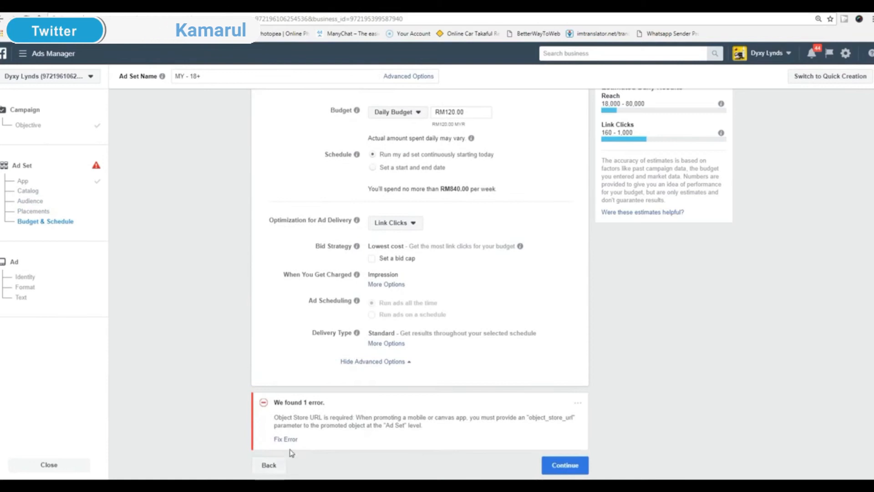
pyautogui.scroll(15, 363, 424)
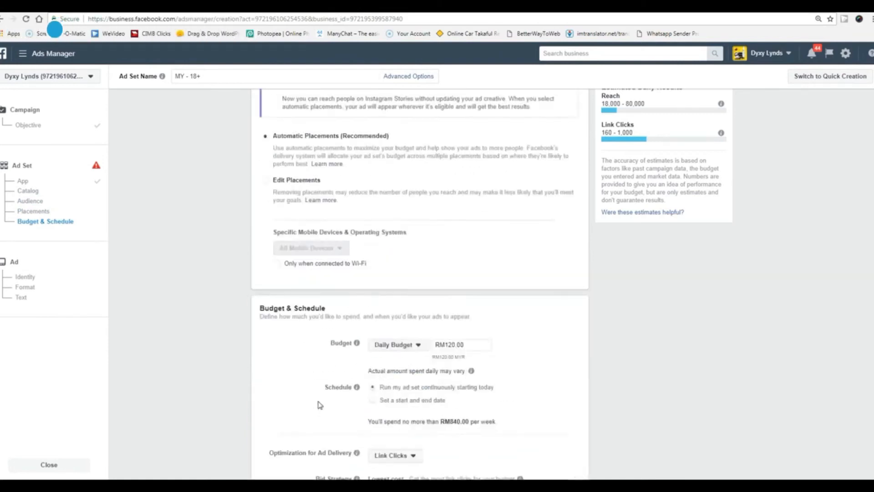
pyautogui.click(378, 246)
pyautogui.moveTo(446, 223); pyautogui.dragTo(241, 228)
pyautogui.click(254, 232)
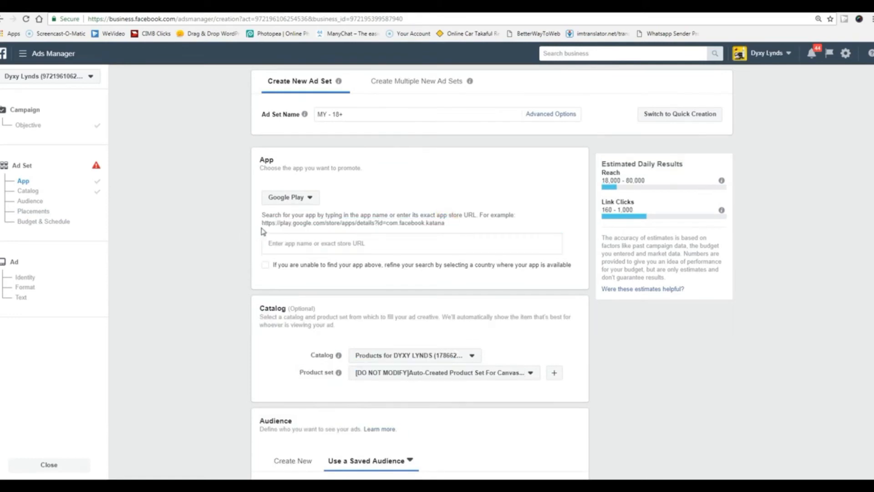
pyautogui.tripleClick(263, 226)
pyautogui.hotkey('ctrl', 'c')
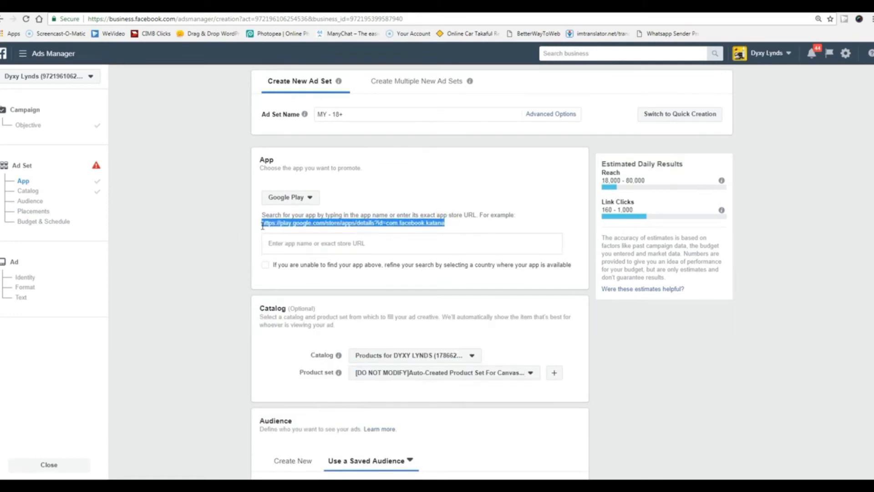
pyautogui.click(322, 246)
pyautogui.hotkey('ctrl', 'v')
pyautogui.click(182, 314)
pyautogui.scroll(-13, 206, 314)
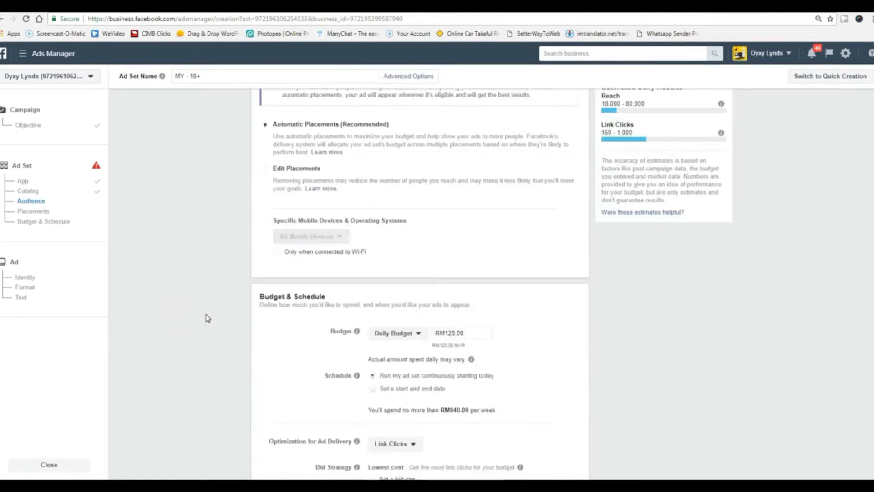
pyautogui.scroll(-5, 206, 314)
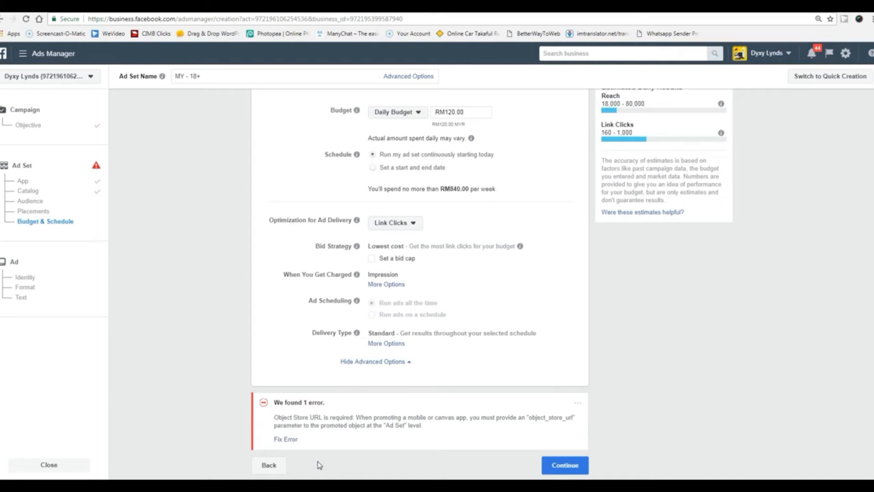
pyautogui.click(287, 439)
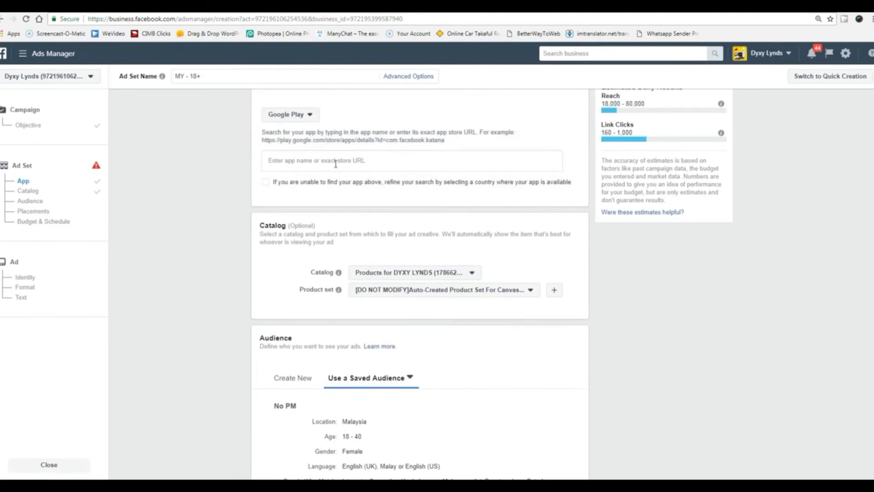
pyautogui.scroll(1, 350, 228)
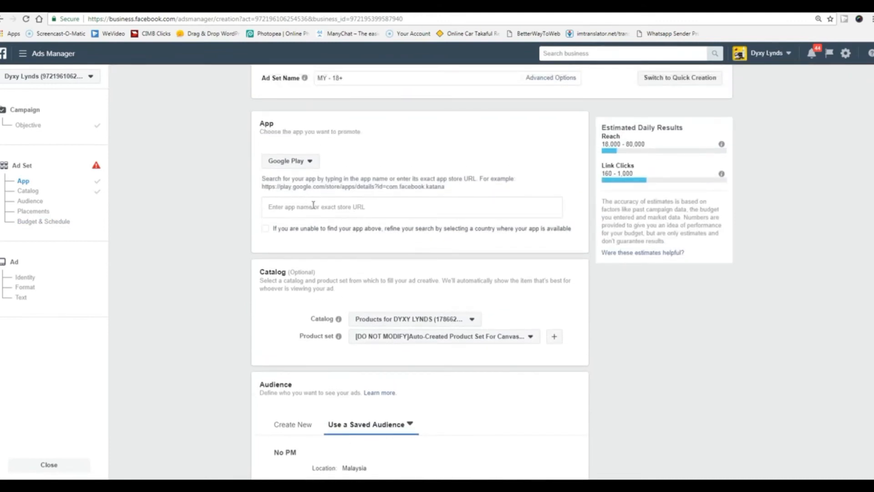
pyautogui.moveTo(324, 186); pyautogui.dragTo(265, 183)
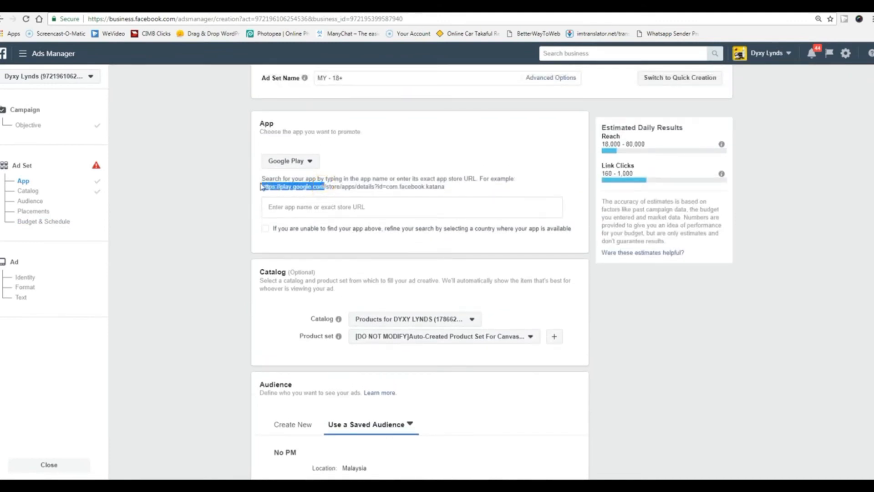
pyautogui.click(371, 208)
pyautogui.write('https://play.google.com')
pyautogui.click(198, 248)
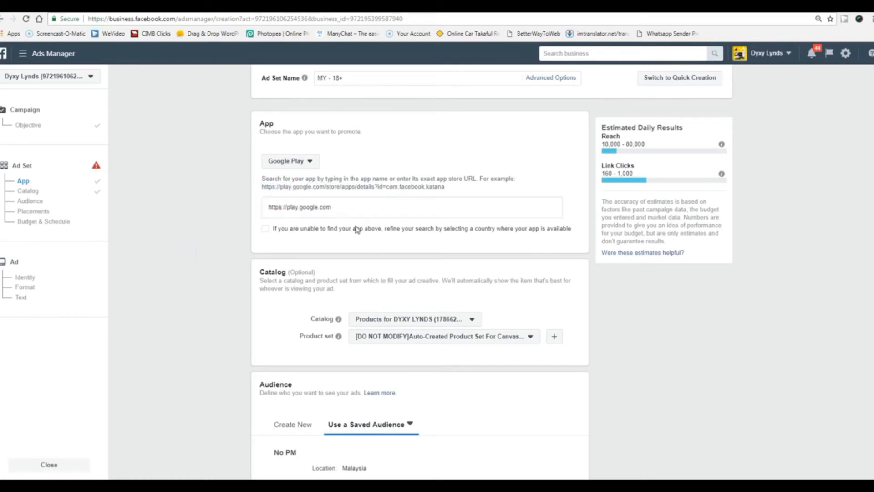
pyautogui.scroll(-8, 236, 377)
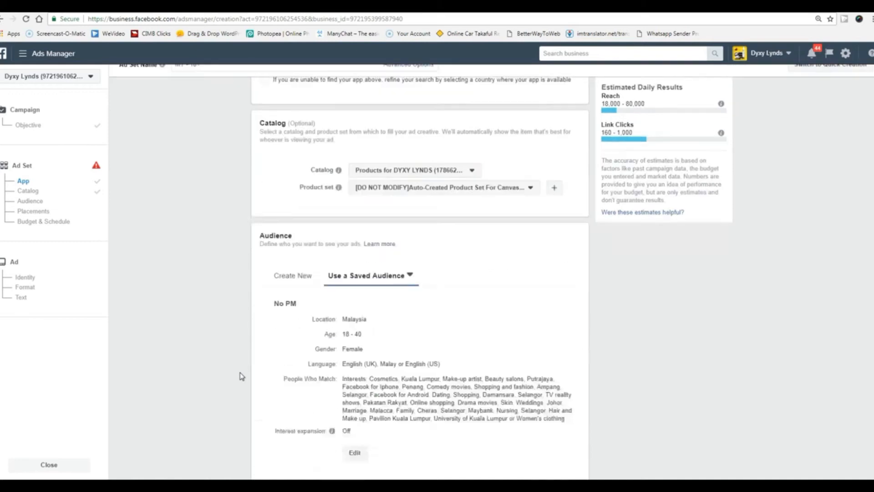
pyautogui.scroll(7, 239, 376)
pyautogui.scroll(2, 241, 376)
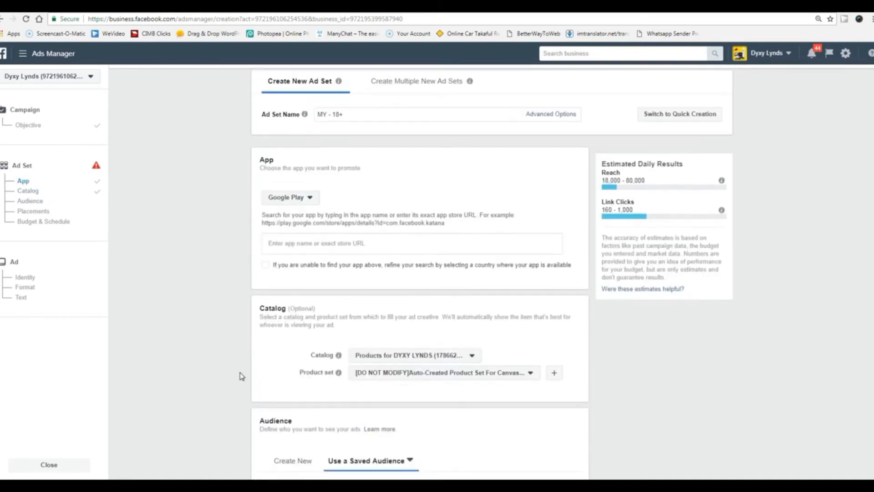
pyautogui.scroll(-10, 241, 376)
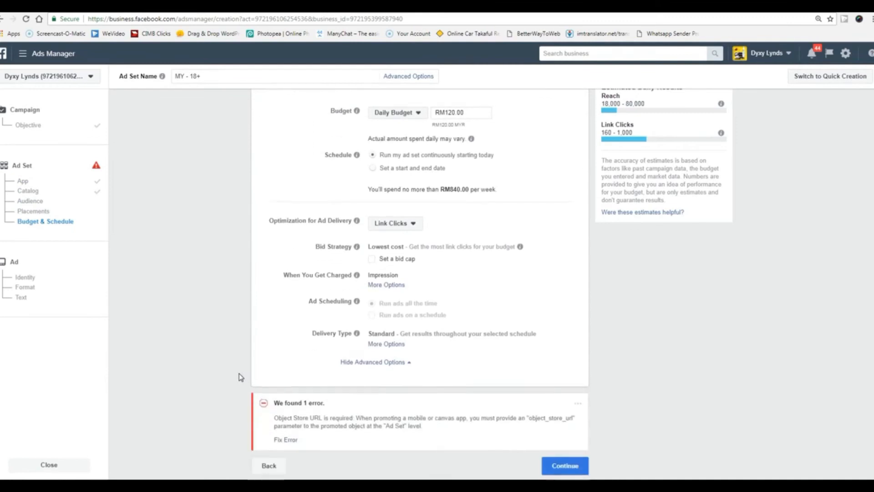
pyautogui.scroll(10, 242, 377)
pyautogui.scroll(4, 241, 377)
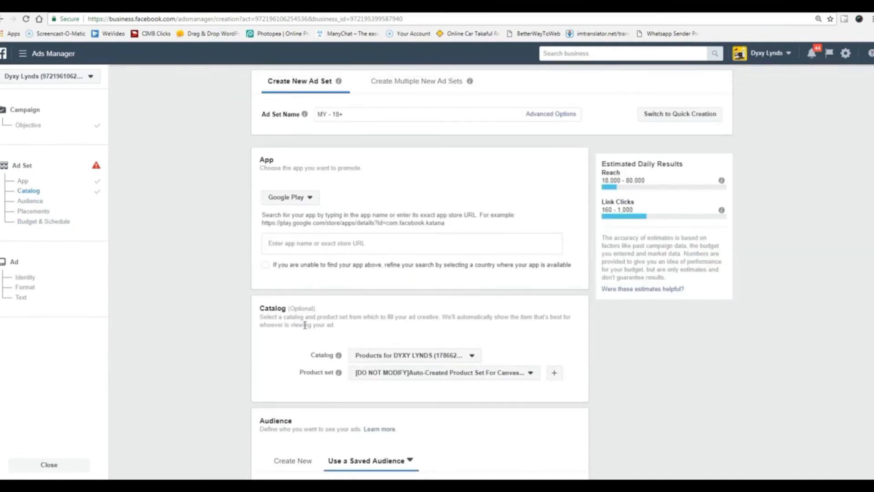
pyautogui.click(375, 242)
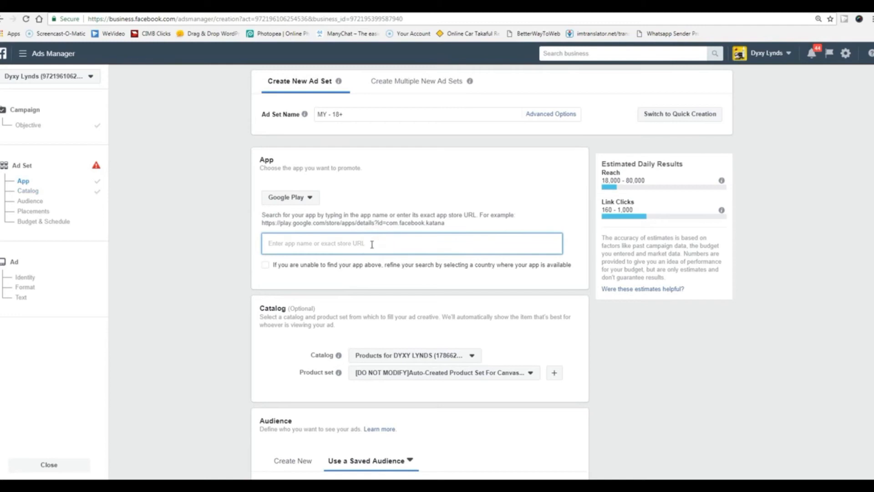
pyautogui.scroll(-12, 283, 377)
pyautogui.scroll(-3, 283, 377)
# Discard the app-install draft by going back and reloading the page, then dismiss the previous-draft summary.
pyautogui.click(264, 469)
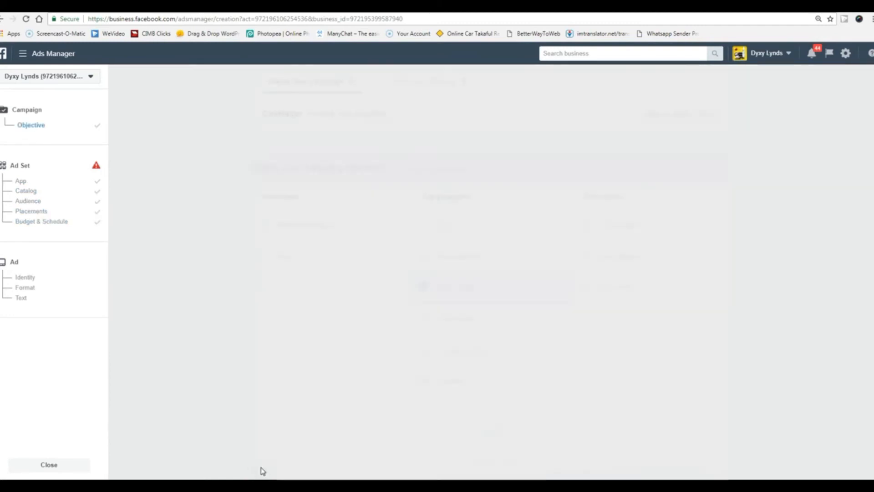
pyautogui.click(26, 19)
pyautogui.click(474, 88)
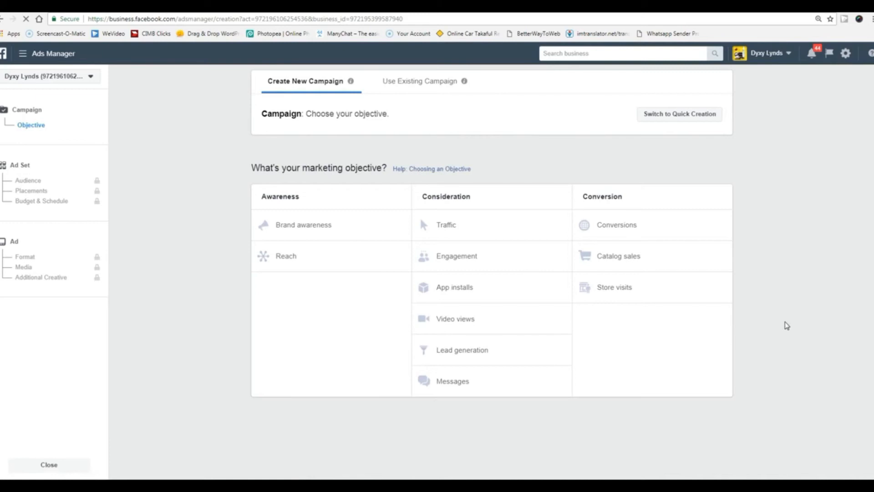
pyautogui.click(462, 323)
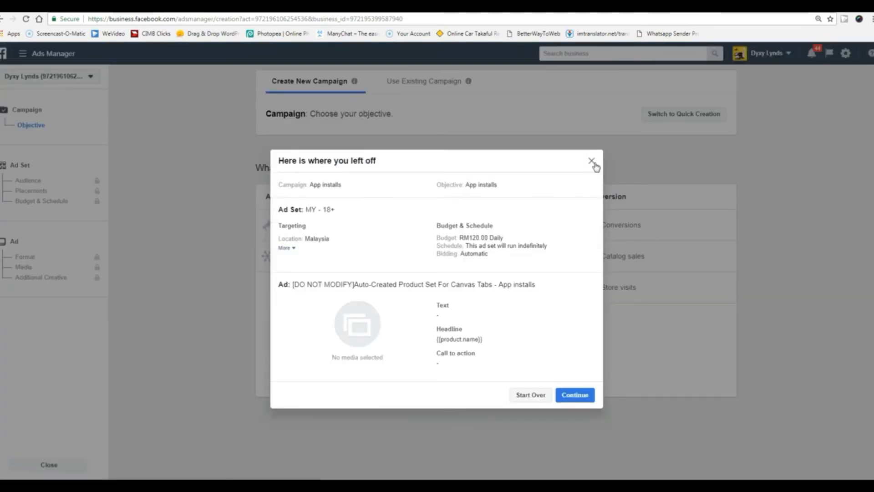
pyautogui.click(591, 161)
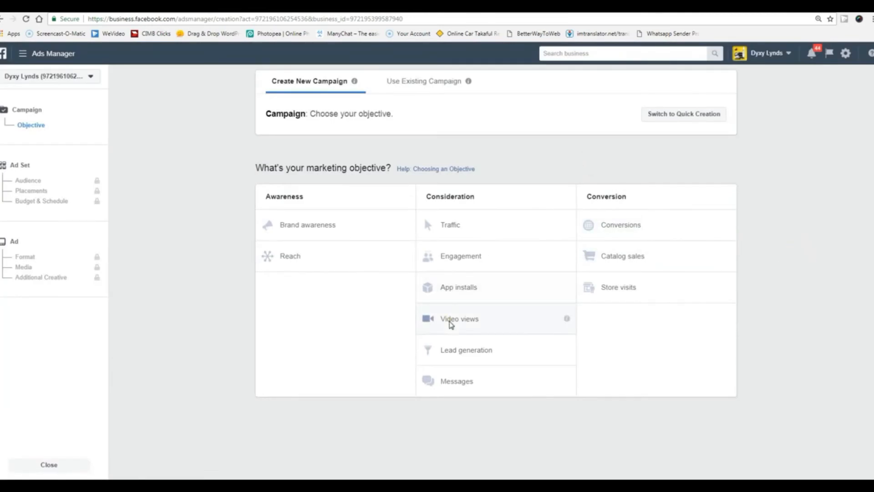
# Choose the Video views objective and apply the saved audience Badan Kerajaan to the ad set.
pyautogui.click(450, 321)
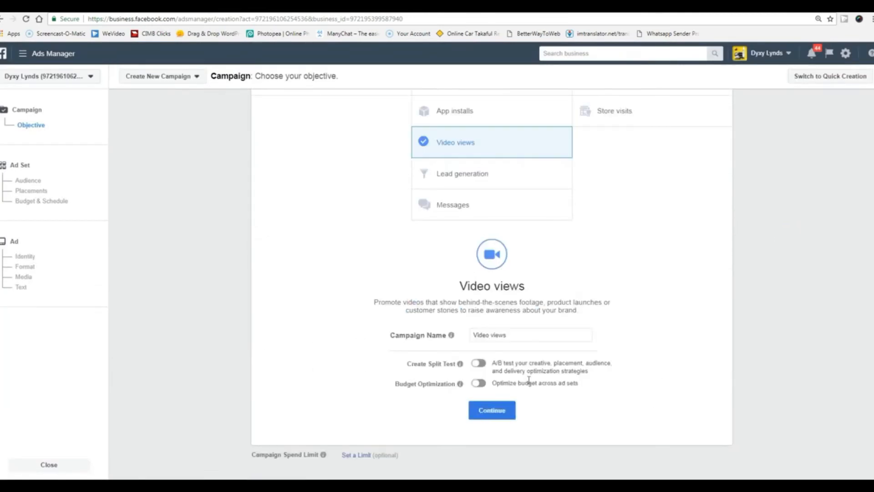
pyautogui.click(501, 411)
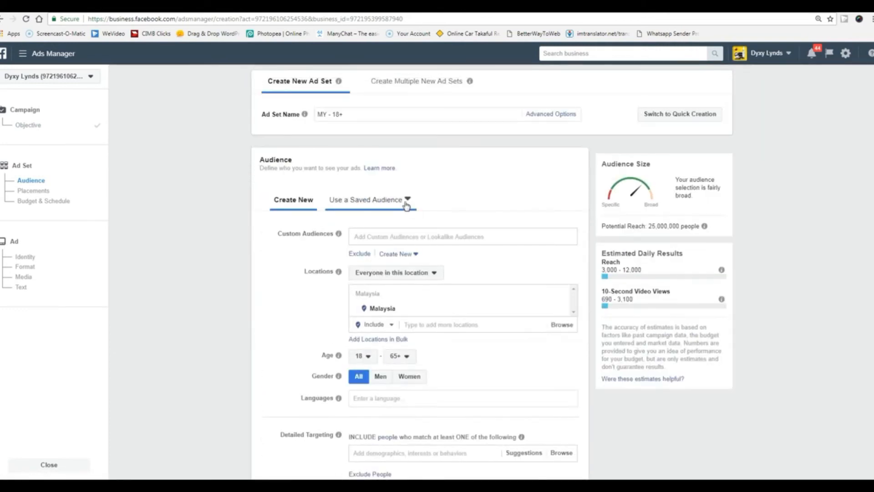
pyautogui.click(407, 205)
pyautogui.scroll(-5, 373, 300)
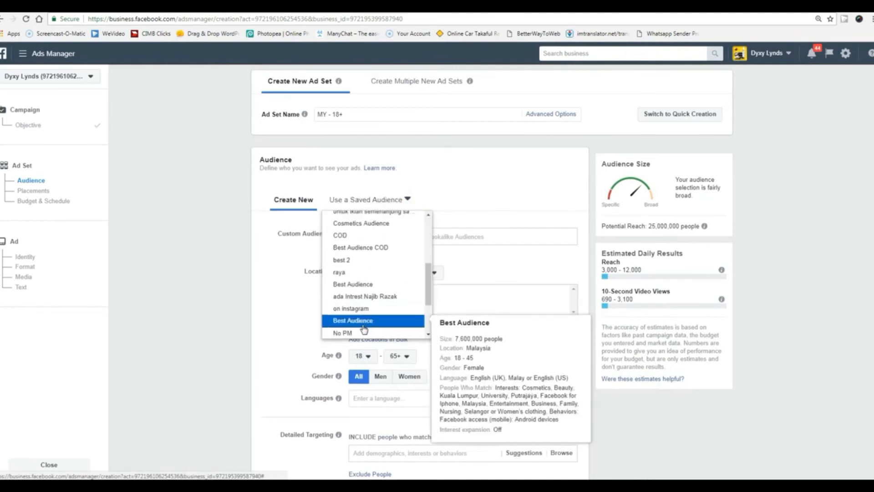
pyautogui.click(363, 333)
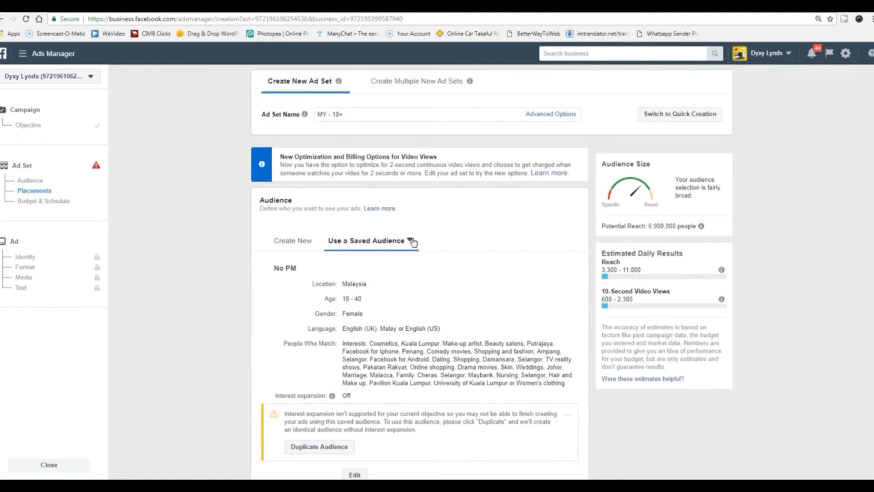
pyautogui.click(411, 241)
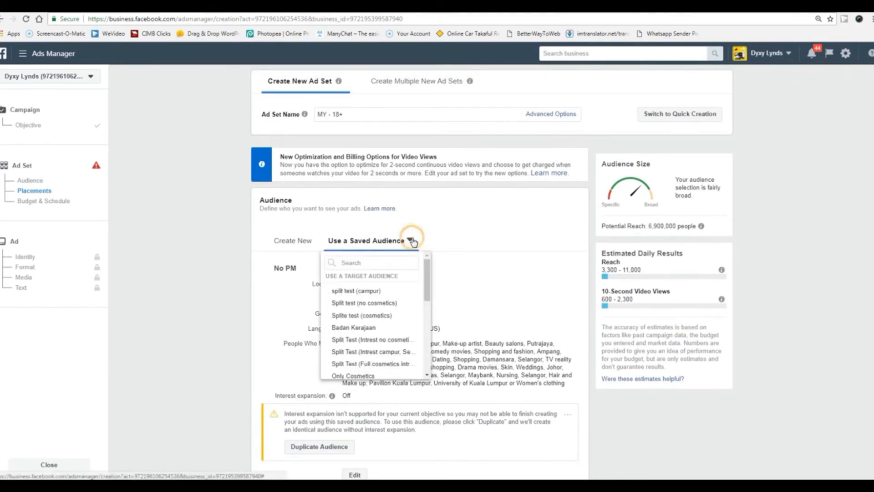
pyautogui.click(372, 328)
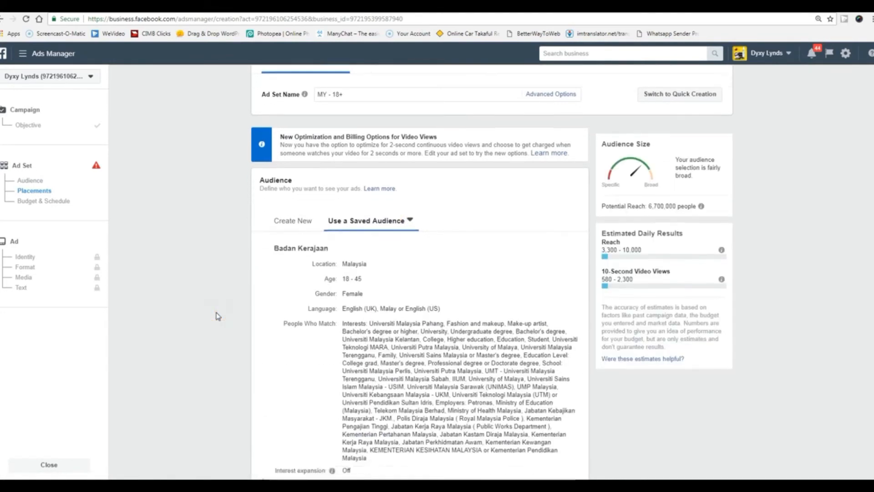
pyautogui.scroll(-7, 218, 316)
pyautogui.scroll(1, 479, 273)
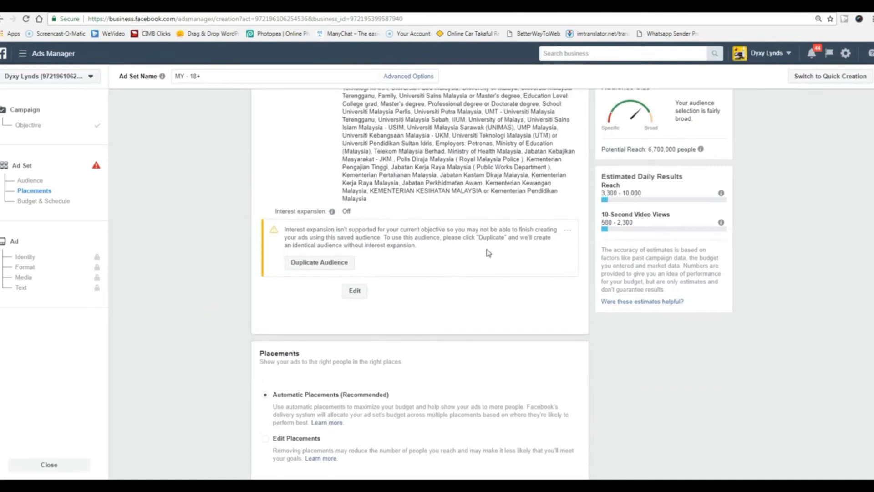
# Duplicate the Badan Kerajaan audience, keep the RM60.00 daily budget, and continue to the ad.
pyautogui.click(323, 267)
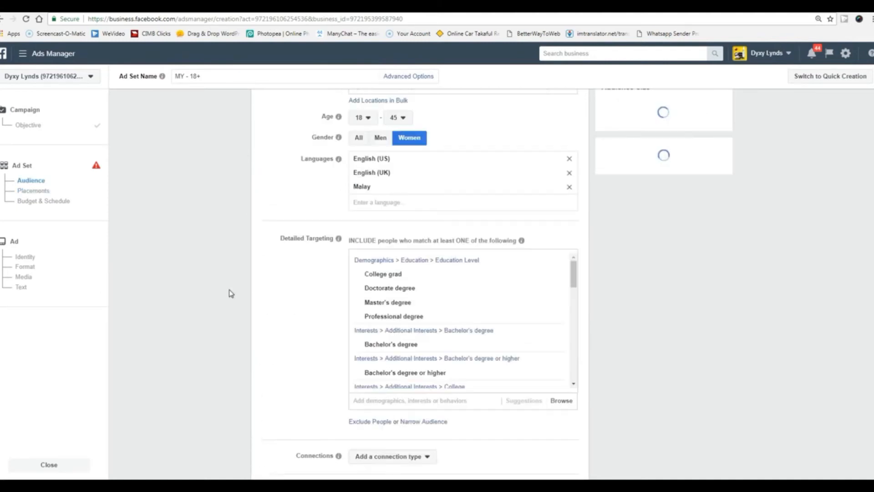
pyautogui.scroll(-10, 231, 294)
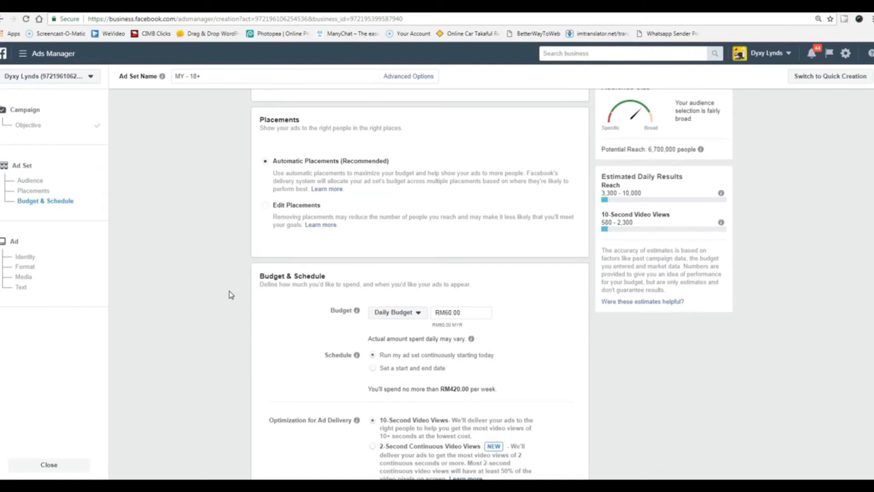
pyautogui.scroll(1, 272, 258)
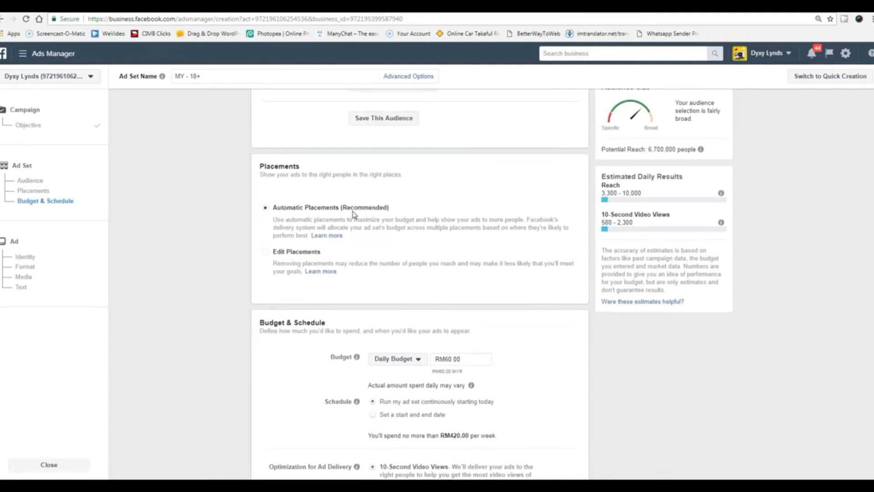
pyautogui.scroll(-1, 229, 336)
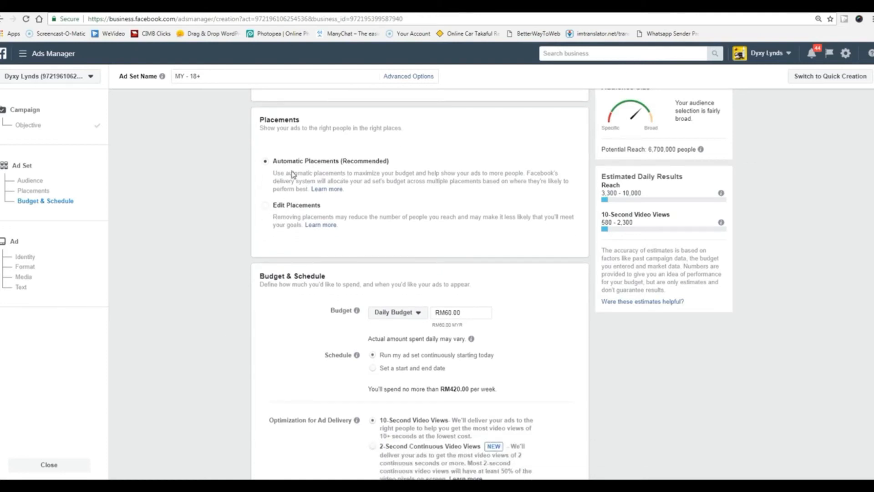
pyautogui.scroll(-3, 223, 286)
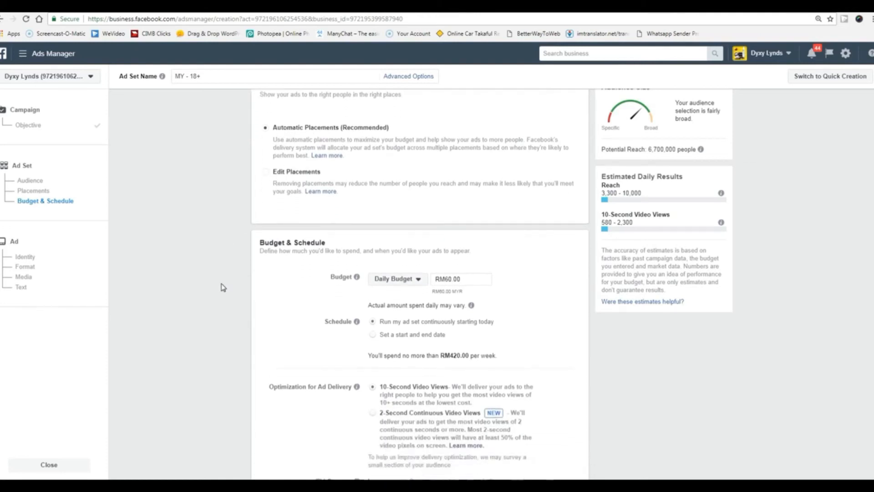
pyautogui.moveTo(445, 171); pyautogui.dragTo(452, 172)
pyautogui.click(528, 217)
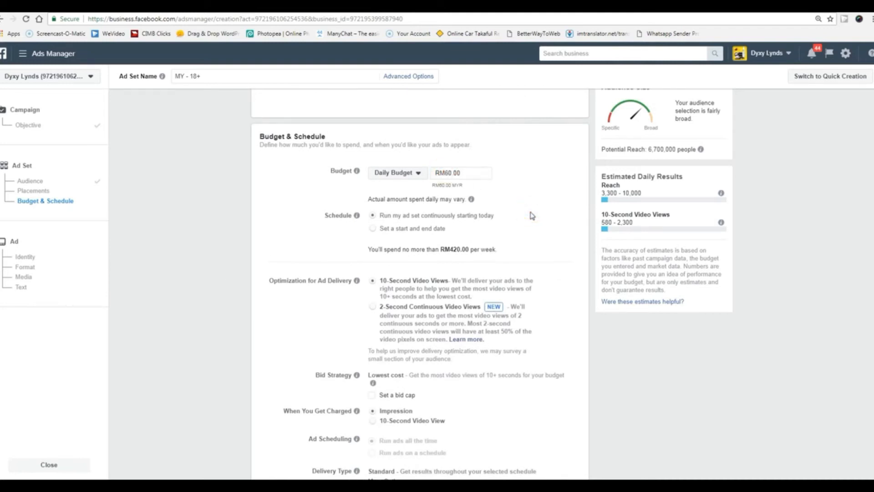
pyautogui.scroll(-2, 549, 273)
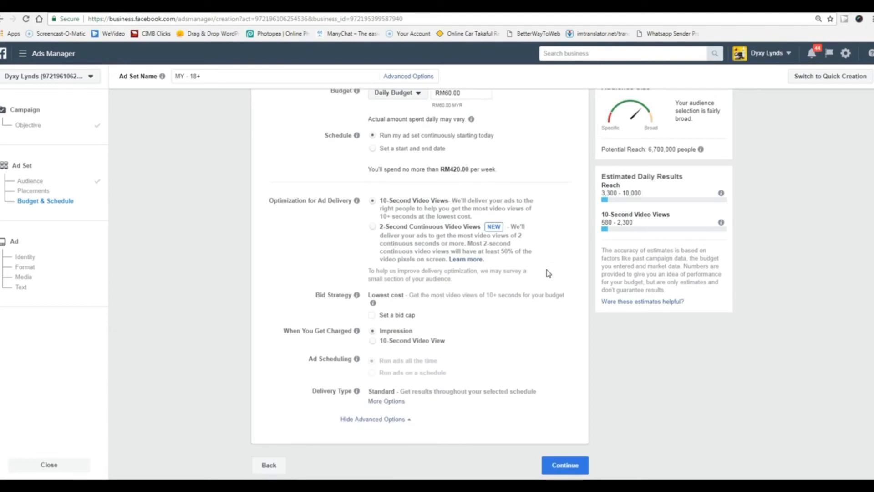
pyautogui.click(556, 466)
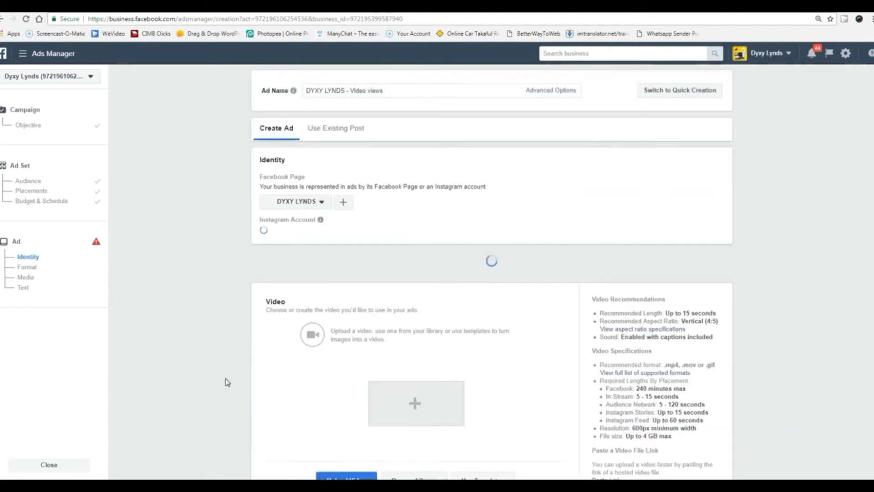
# Dismiss the Use Templates tip in the Video section and start a video upload from the computer.
pyautogui.scroll(-15, 227, 382)
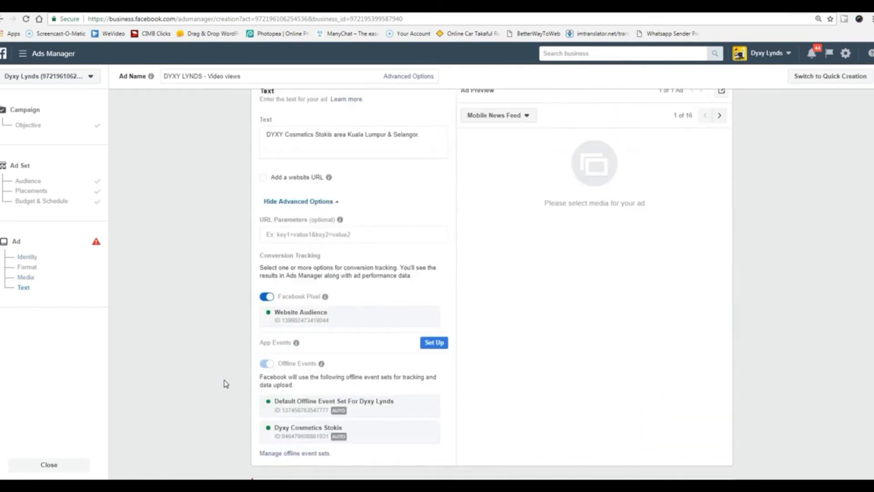
pyautogui.scroll(-1, 225, 383)
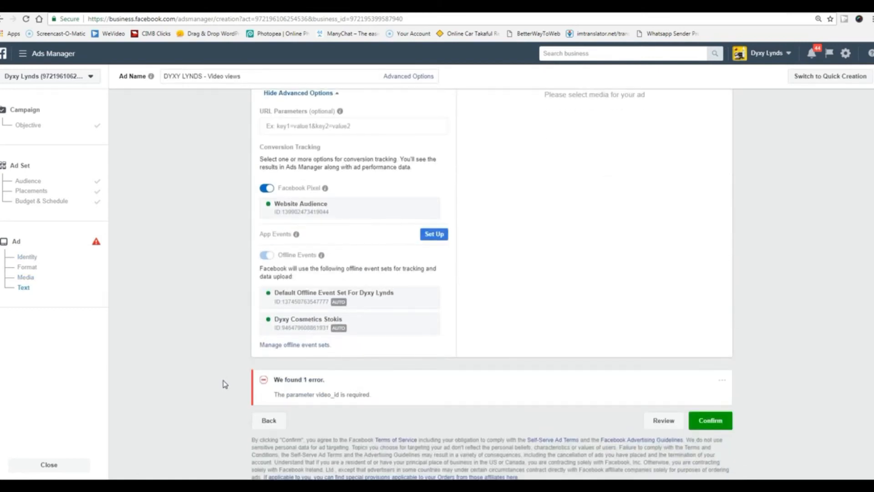
pyautogui.scroll(10, 224, 384)
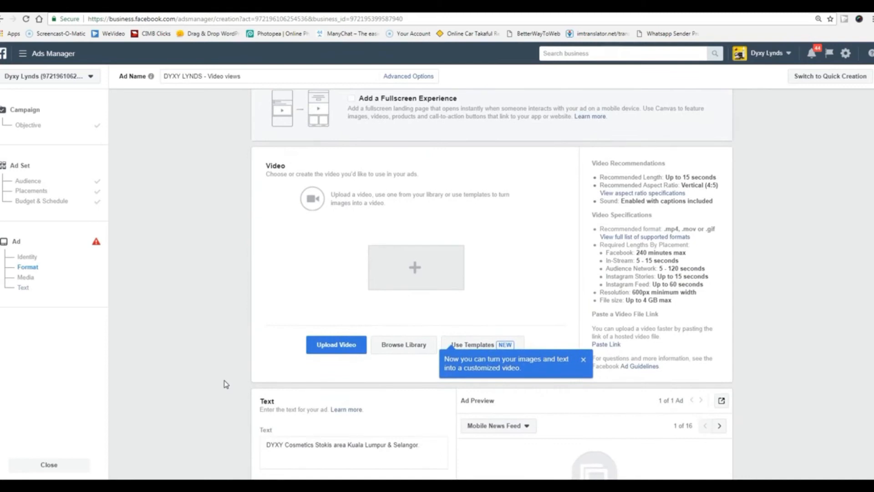
pyautogui.scroll(2, 212, 337)
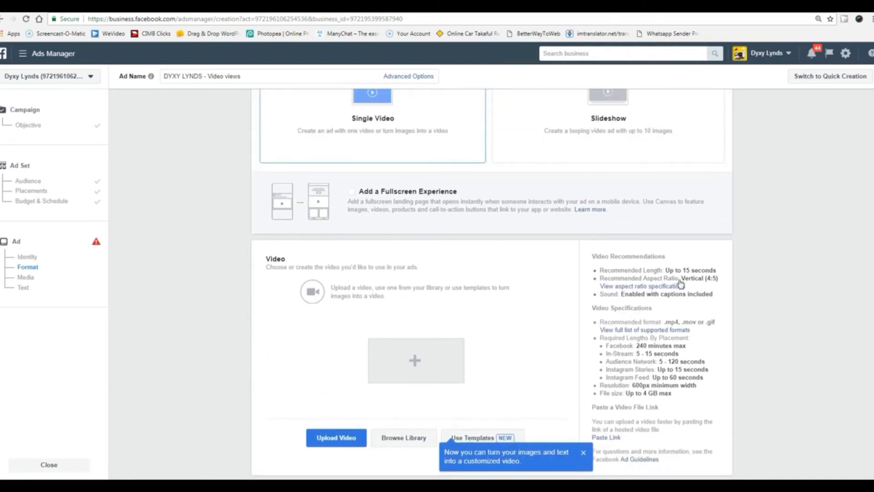
pyautogui.moveTo(684, 270); pyautogui.dragTo(736, 274)
pyautogui.click(757, 309)
pyautogui.scroll(2, 758, 311)
pyautogui.scroll(-2, 758, 311)
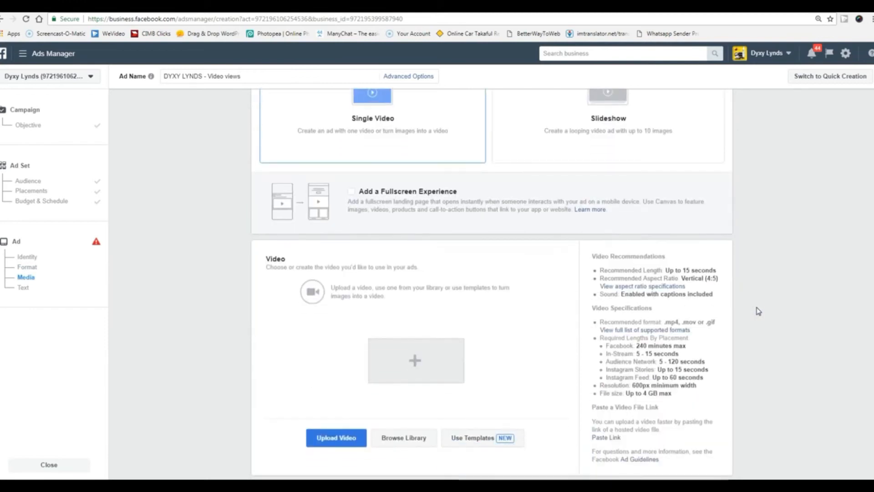
pyautogui.scroll(-2, 758, 311)
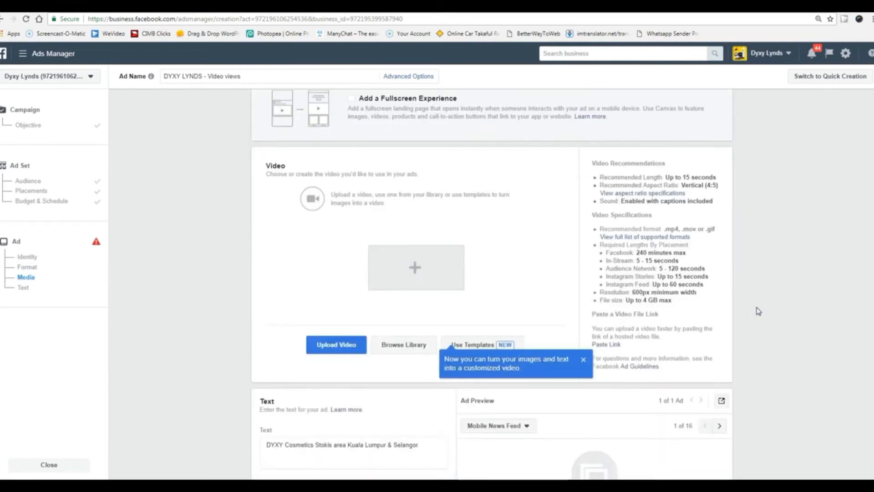
pyautogui.click(584, 361)
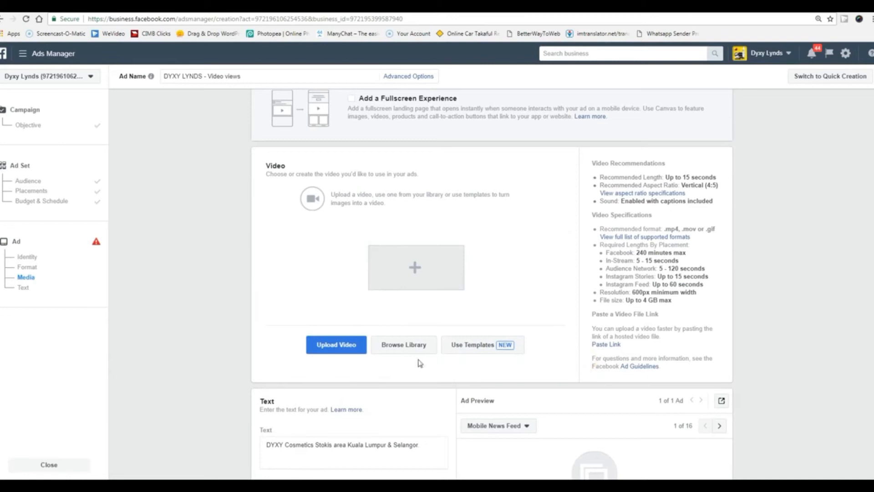
pyautogui.click(414, 268)
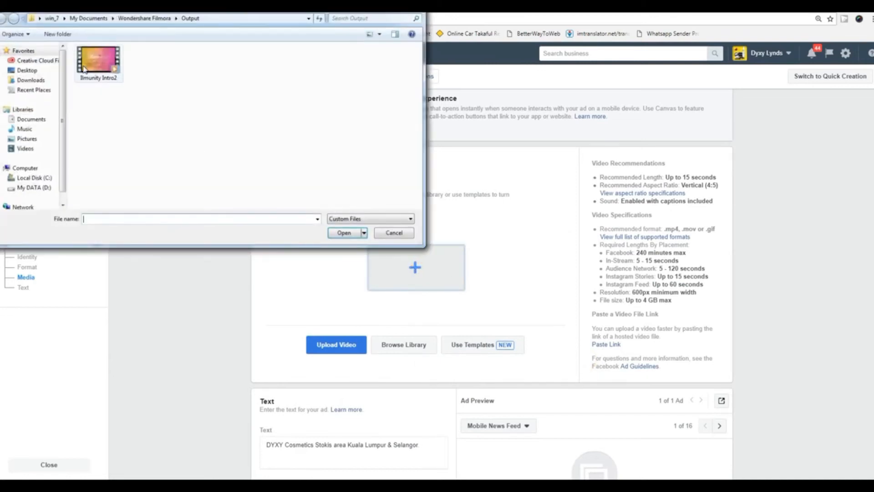
# Cancel the file picker and pick Ilmunity Intro2.avi from the account's video library for the ad.
pyautogui.click(412, 6)
pyautogui.moveTo(666, 174); pyautogui.dragTo(717, 177)
pyautogui.click(755, 221)
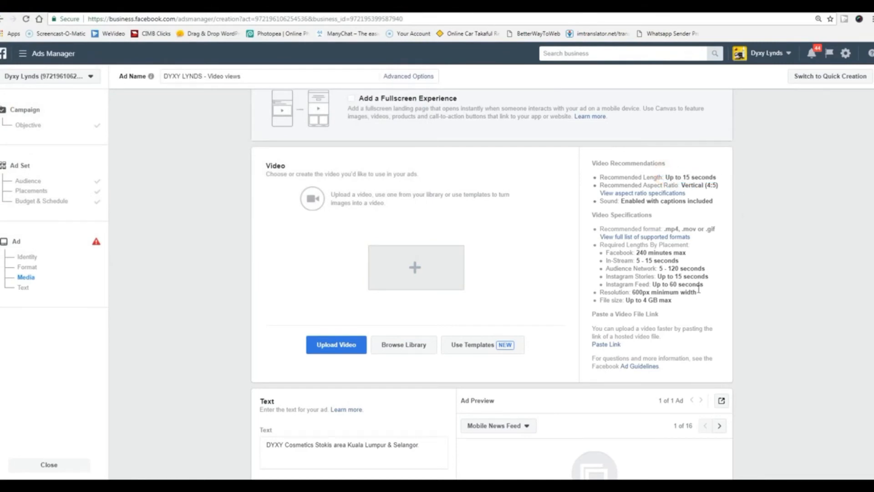
pyautogui.scroll(-4, 699, 290)
pyautogui.click(430, 262)
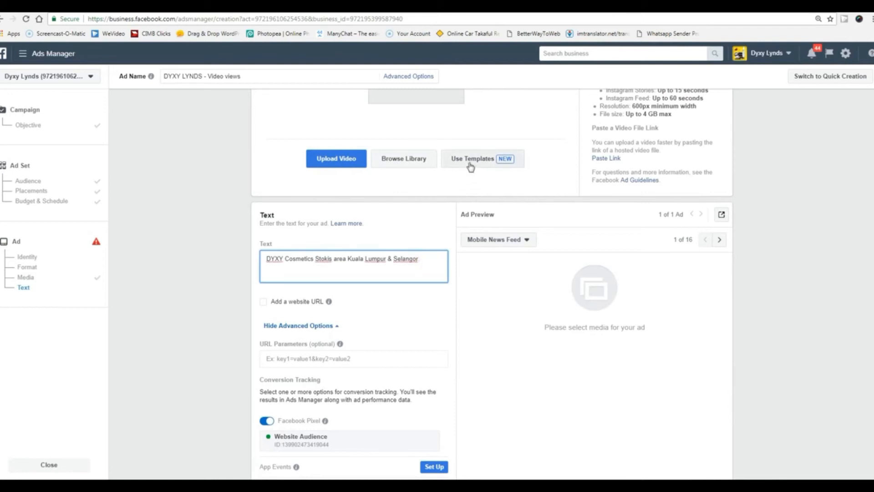
pyautogui.click(397, 163)
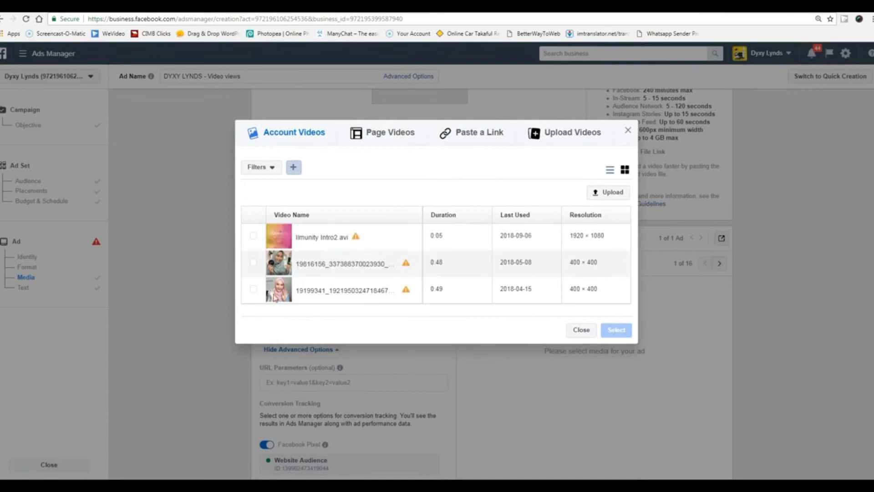
pyautogui.click(253, 236)
pyautogui.click(620, 328)
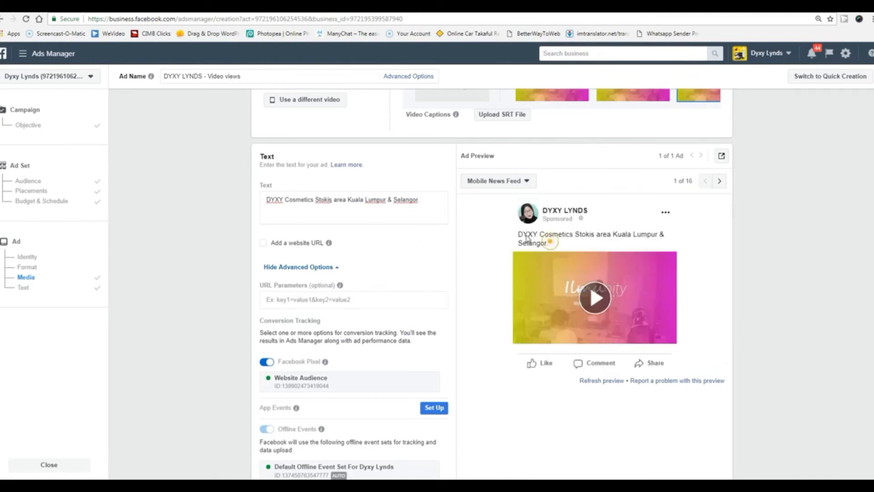
pyautogui.moveTo(417, 197); pyautogui.dragTo(242, 230)
pyautogui.click(172, 308)
pyautogui.scroll(-2, 174, 314)
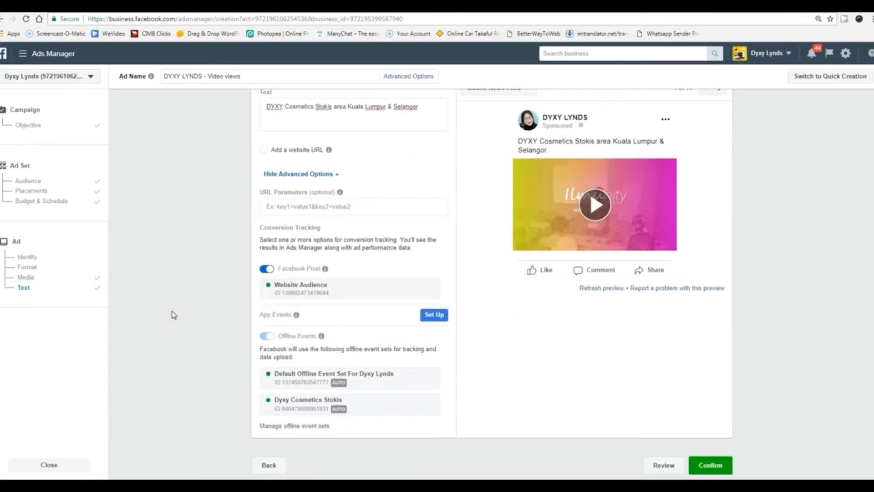
pyautogui.scroll(1, 186, 308)
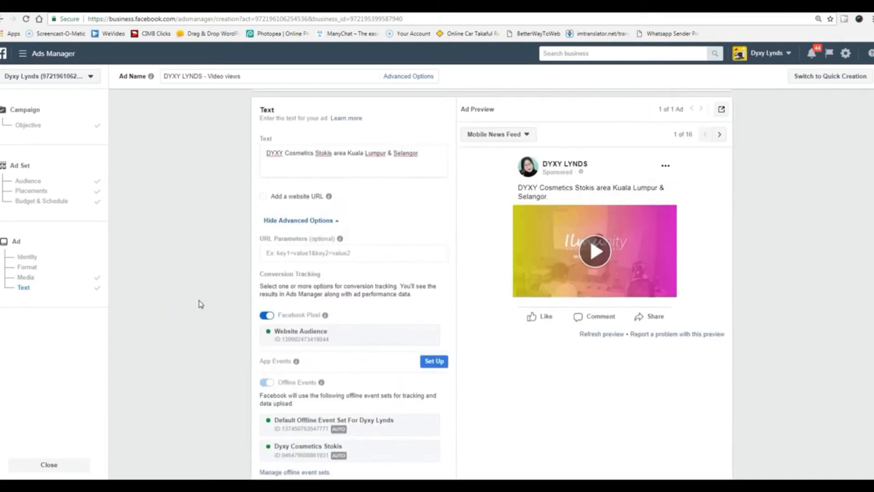
pyautogui.click(264, 199)
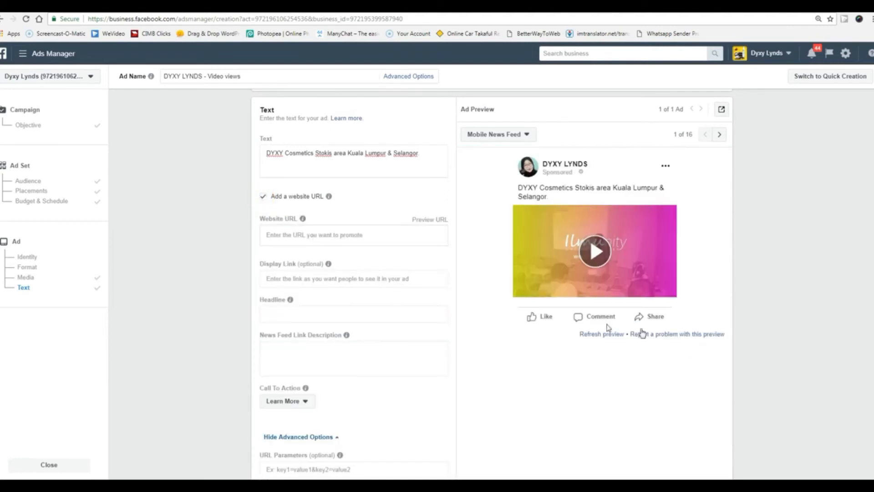
pyautogui.click(370, 238)
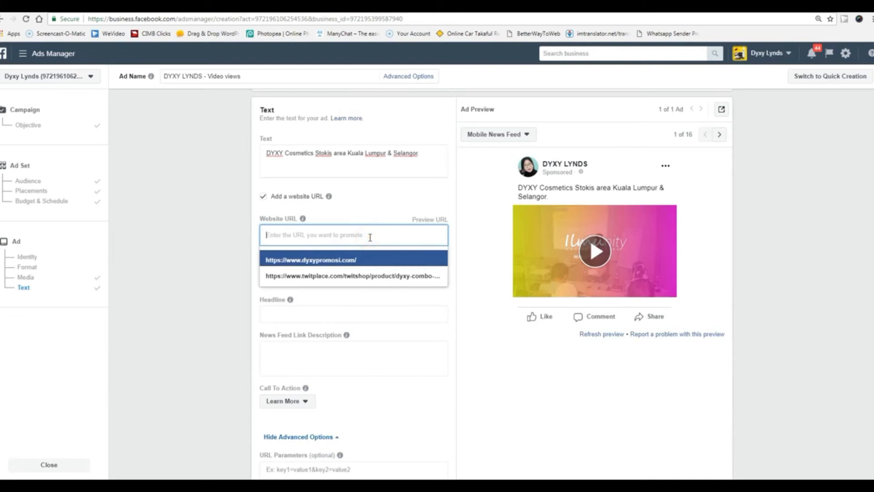
pyautogui.click(357, 261)
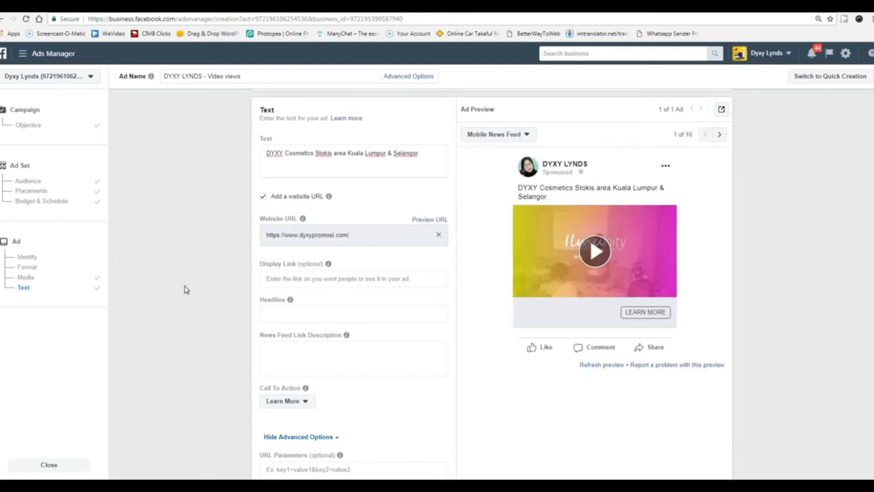
pyautogui.click(303, 401)
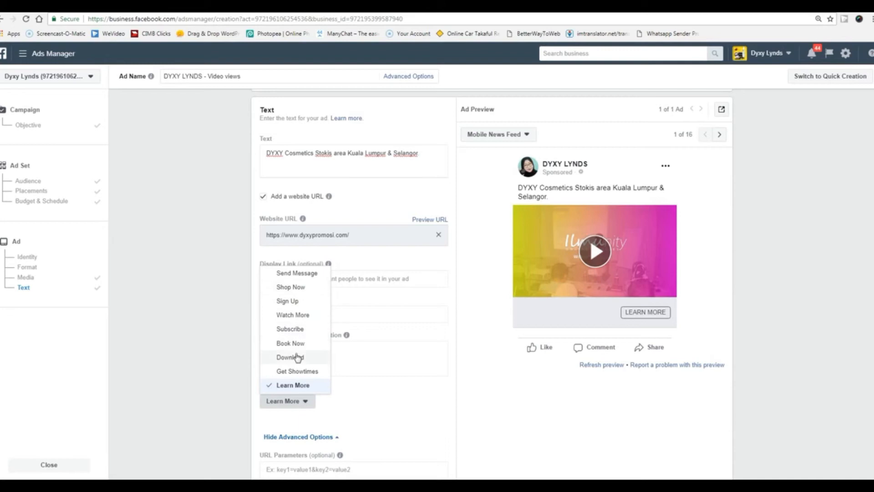
pyautogui.click(196, 309)
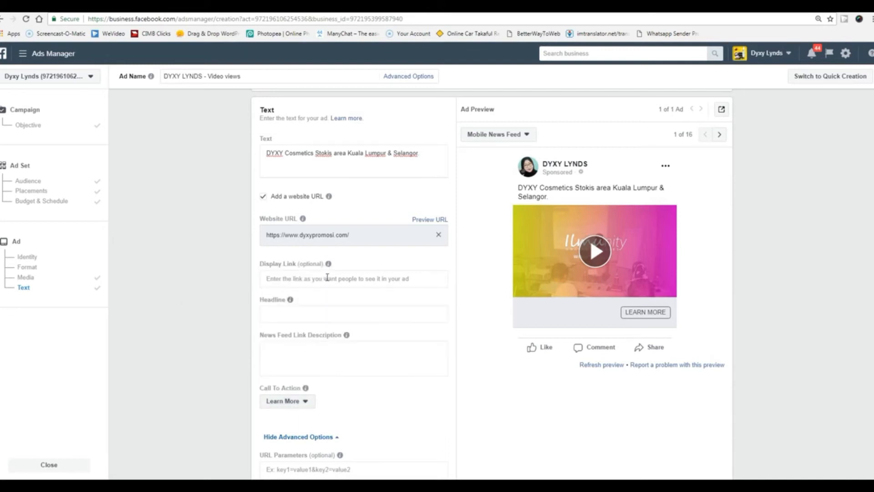
pyautogui.click(327, 278)
pyautogui.write('https://play.google.com')
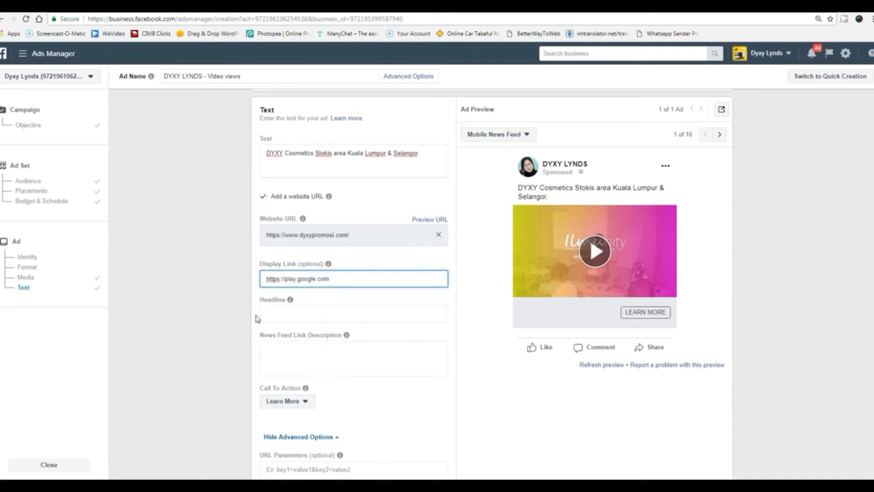
pyautogui.click(303, 312)
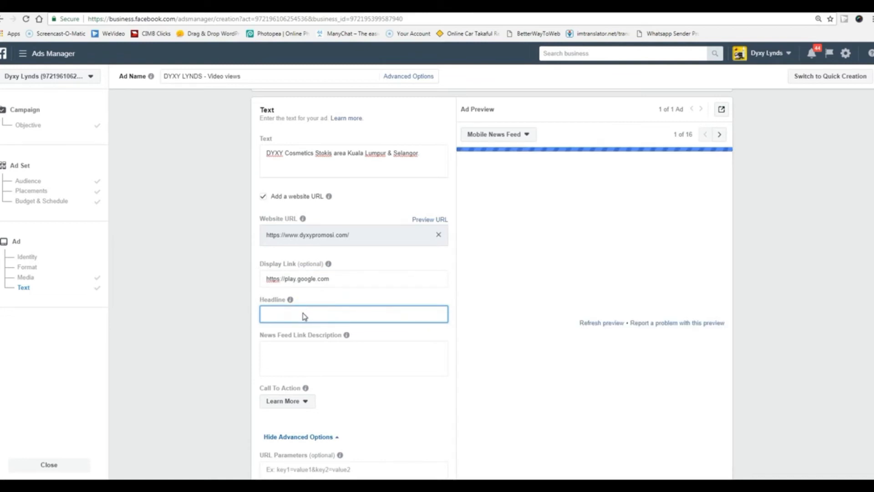
pyautogui.write('My Video')
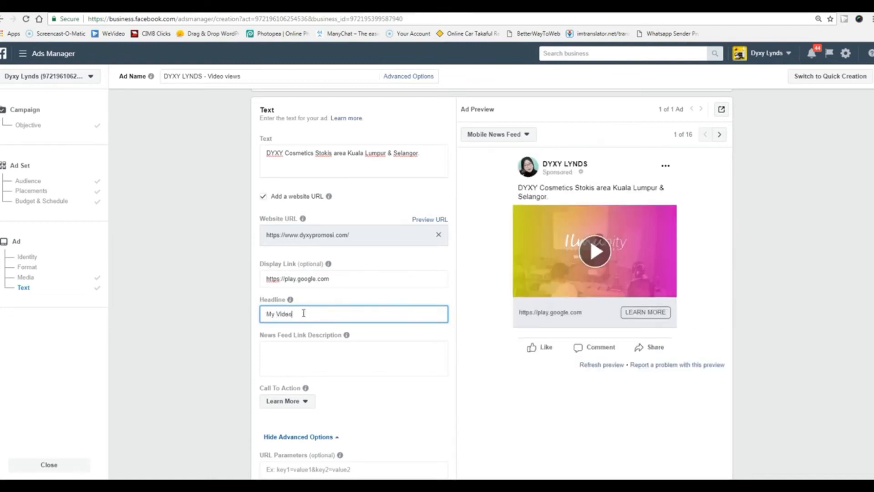
pyautogui.click(243, 352)
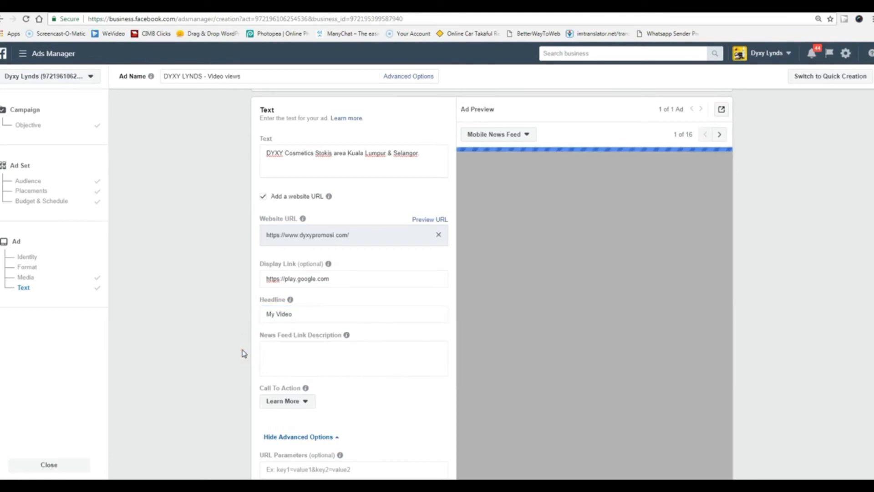
pyautogui.click(347, 362)
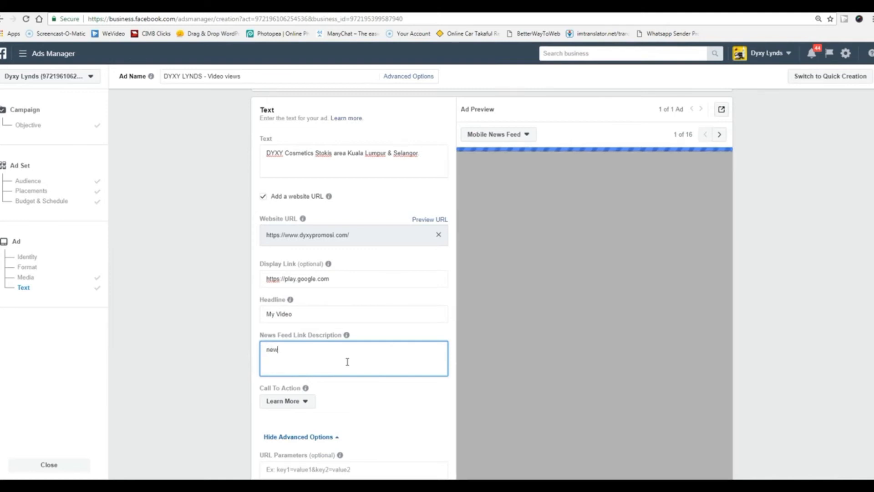
pyautogui.write('news ')
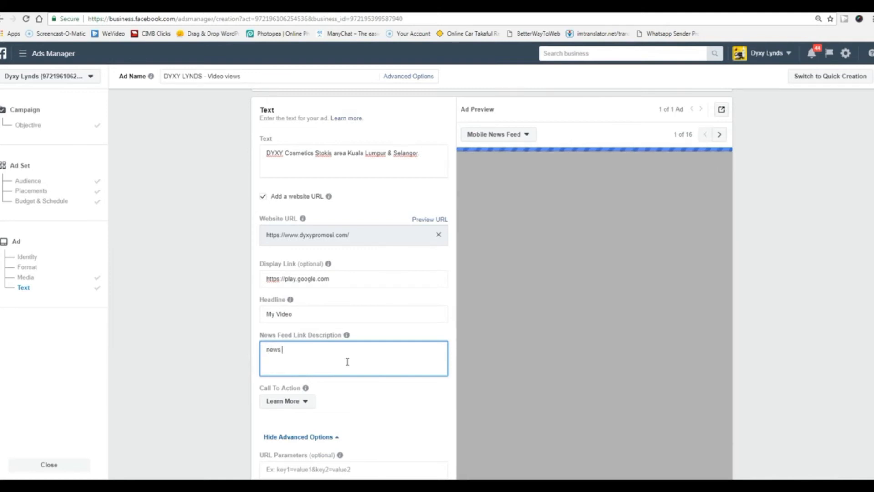
pyautogui.write('feed')
pyautogui.click(196, 380)
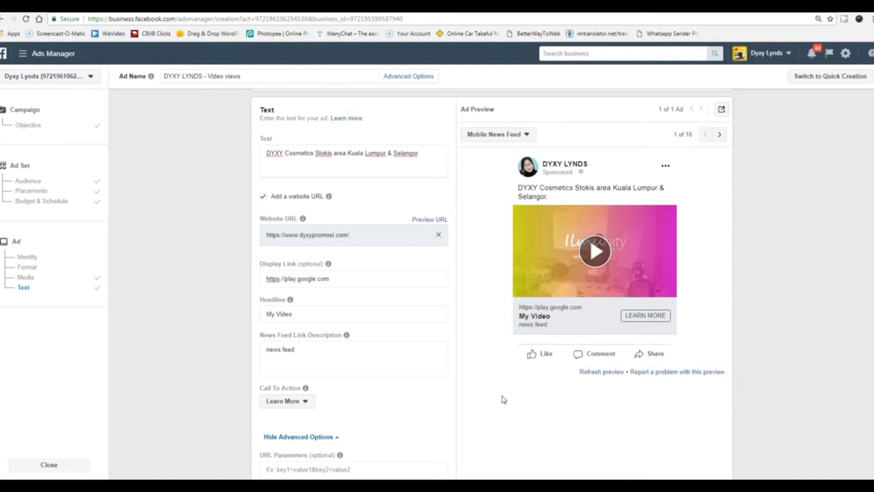
pyautogui.scroll(10, 504, 399)
# Dismiss the video warning, go back from the ad step, and reload the ad creation page.
pyautogui.scroll(-7, 499, 406)
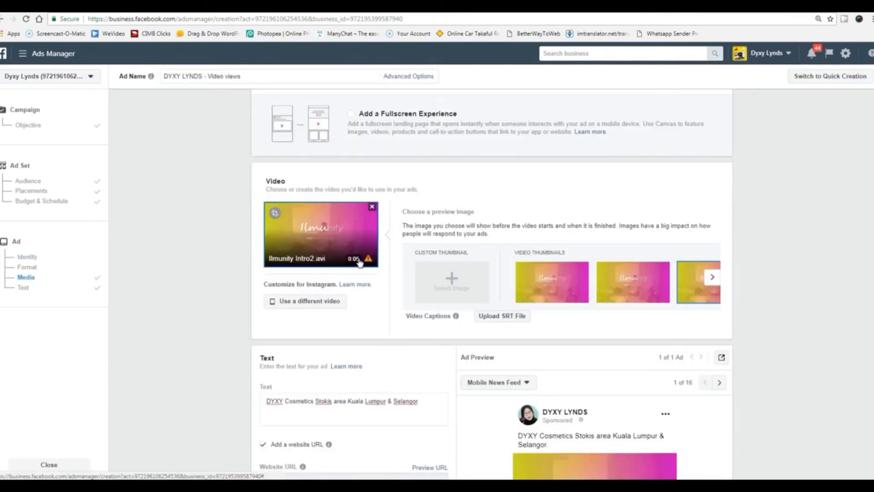
pyautogui.moveTo(369, 262)
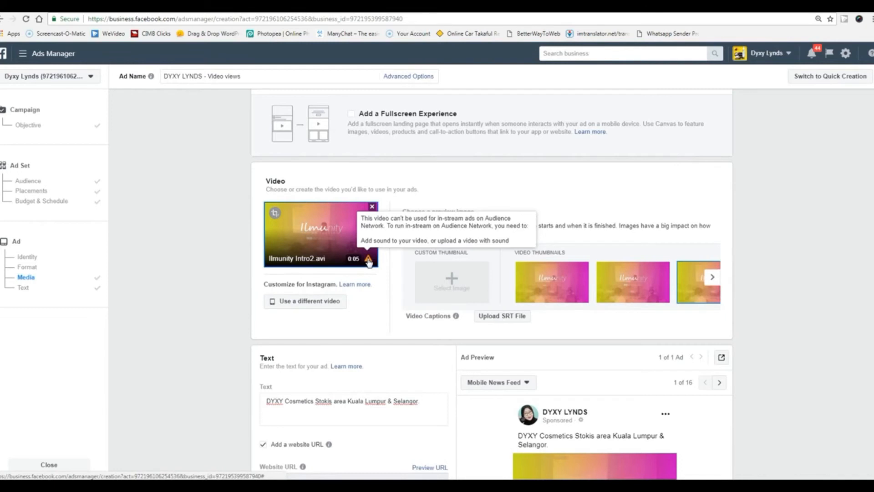
pyautogui.click(173, 344)
pyautogui.scroll(-6, 174, 345)
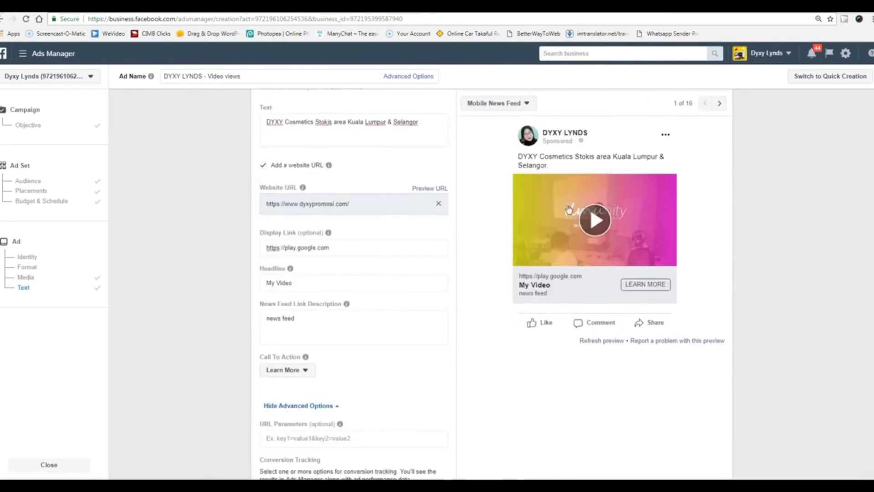
pyautogui.scroll(-6, 729, 302)
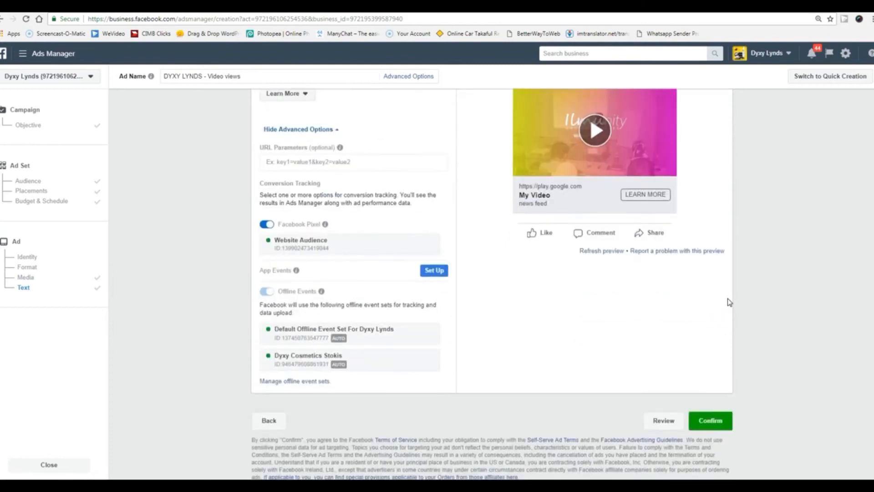
pyautogui.click(268, 420)
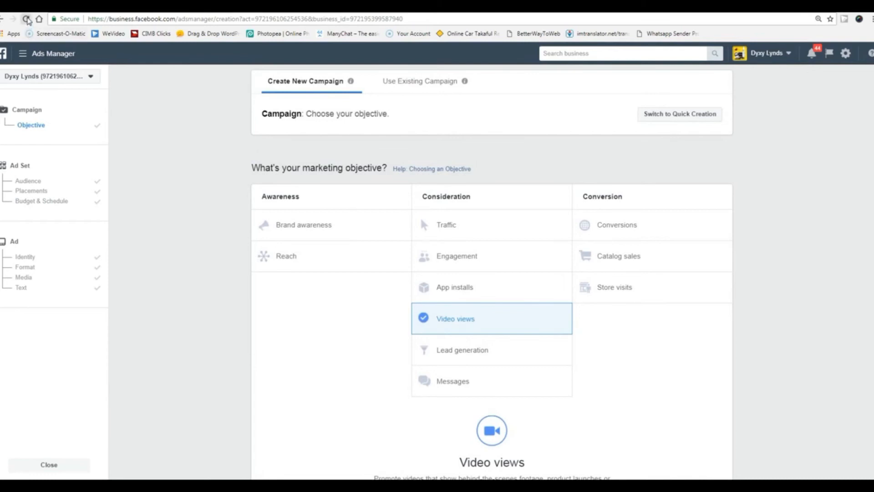
pyautogui.click(28, 19)
pyautogui.click(479, 85)
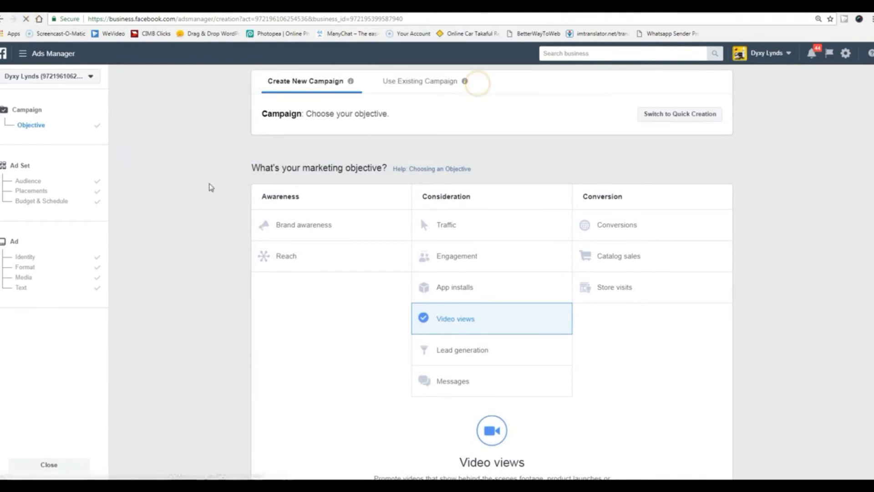
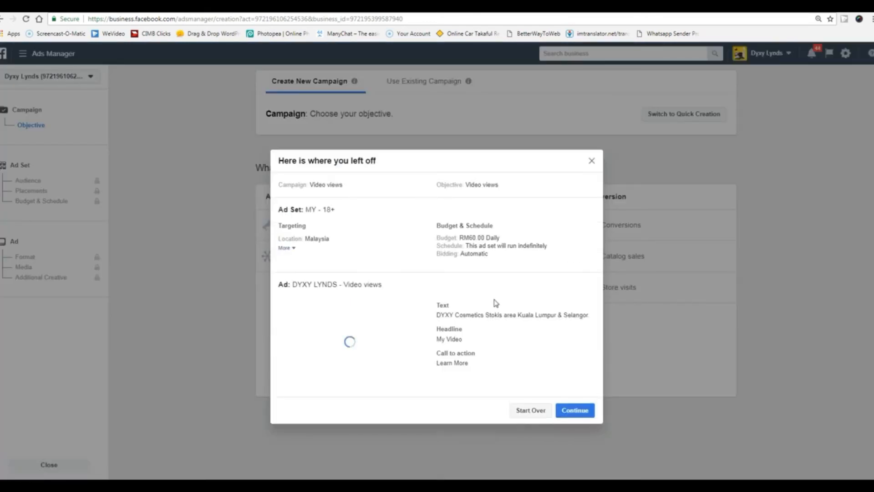
# Dismiss the resume-draft prompt and start a new campaign with the Lead generation objective.
pyautogui.click(592, 161)
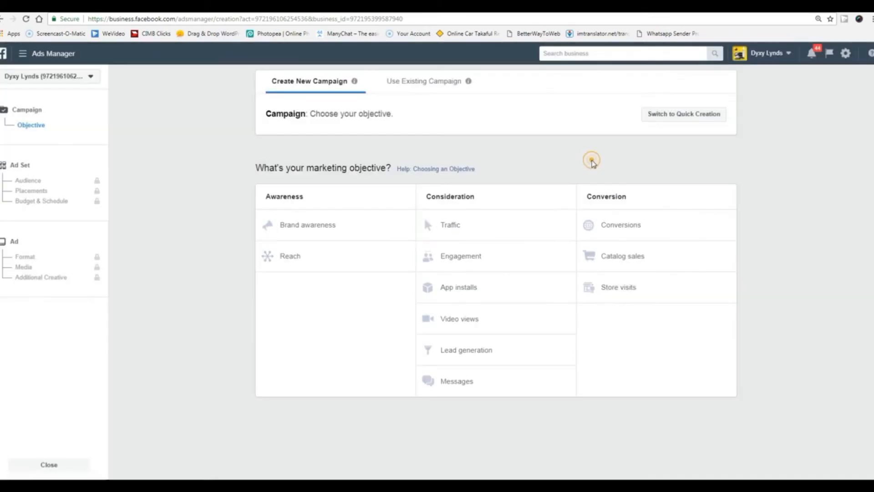
pyautogui.click(460, 353)
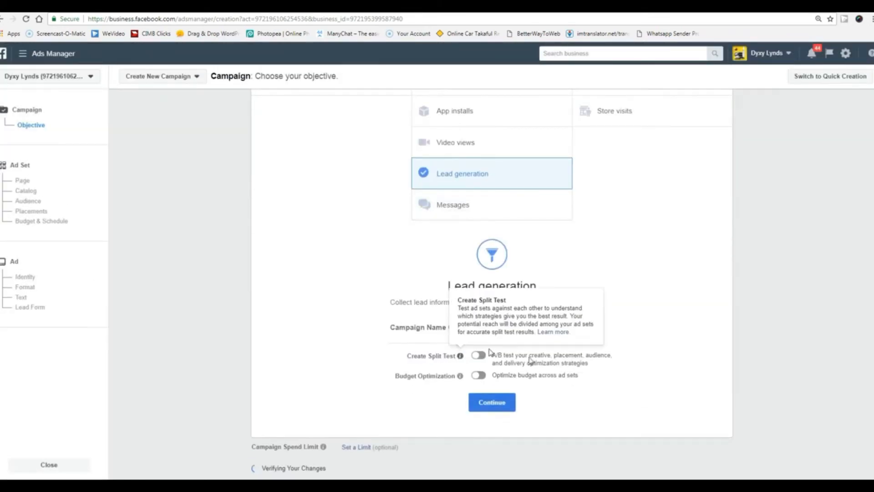
pyautogui.click(510, 399)
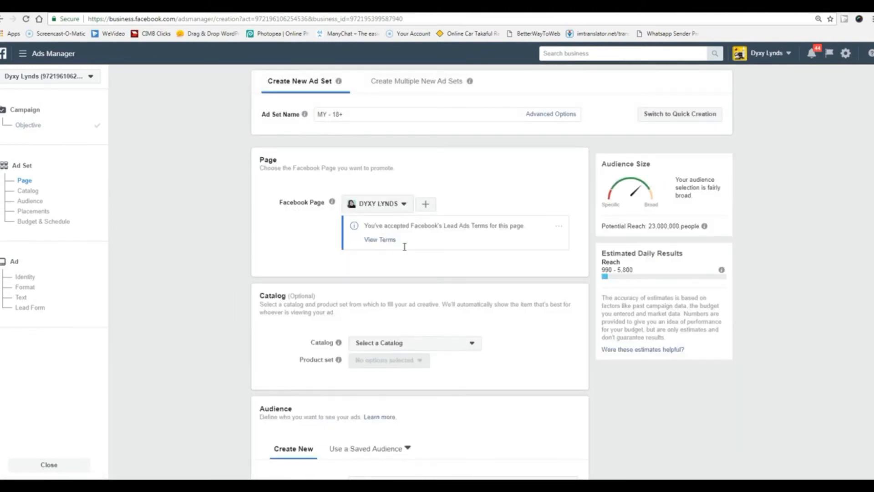
# Keep the current Facebook Page and leave the ad set with no product catalog.
pyautogui.click(404, 204)
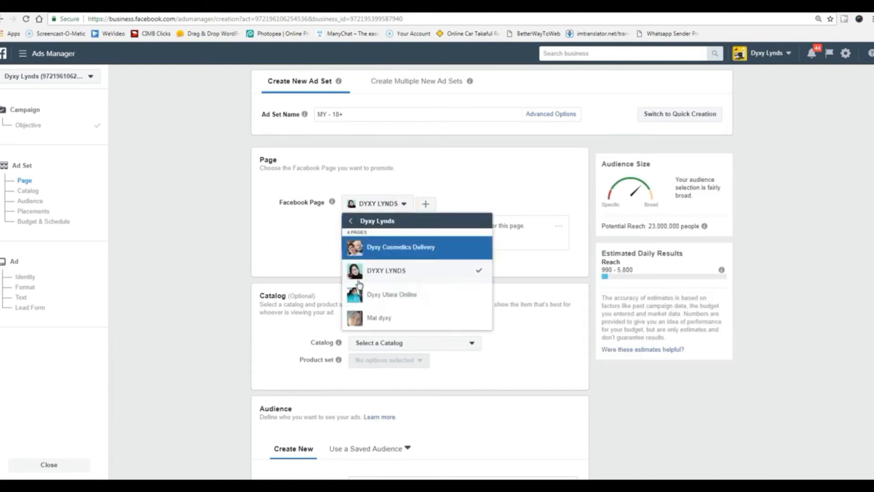
pyautogui.click(227, 249)
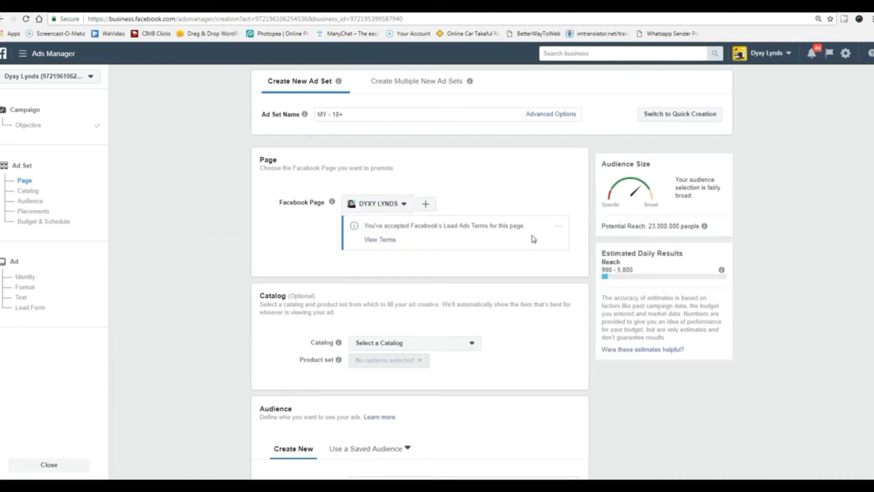
pyautogui.scroll(-2, 227, 332)
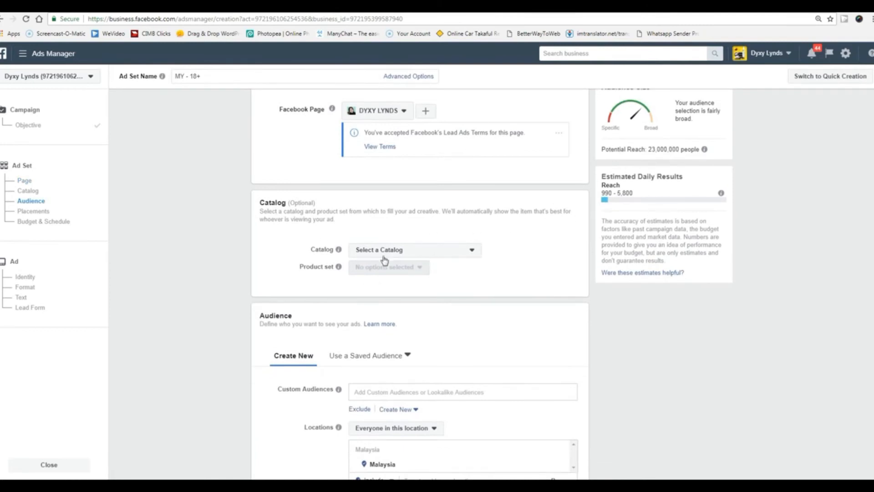
pyautogui.scroll(-5, 233, 330)
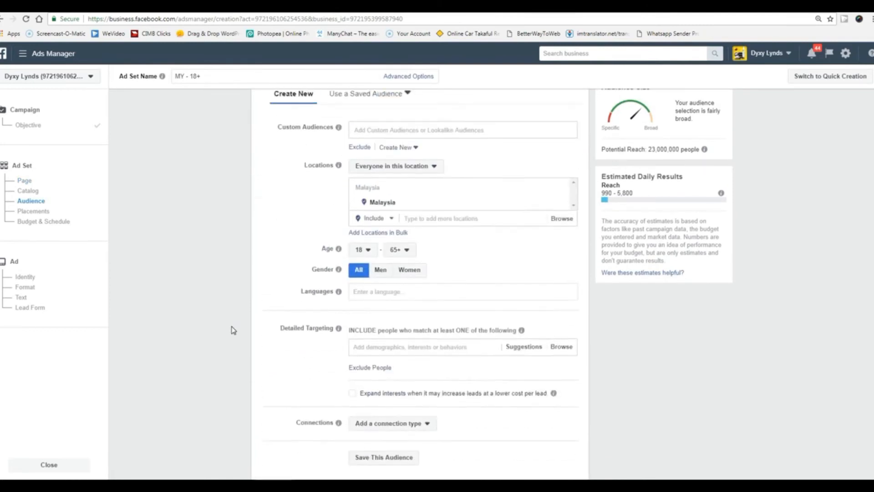
pyautogui.scroll(3, 249, 320)
pyautogui.click(460, 159)
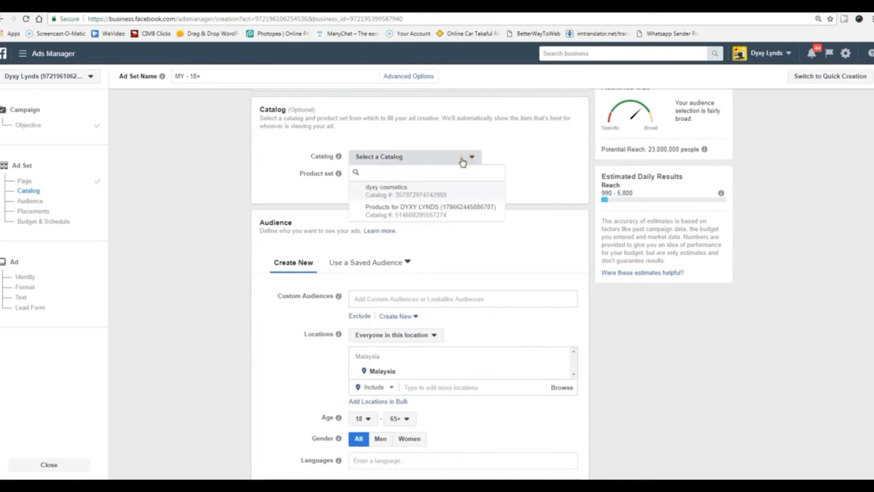
pyautogui.click(441, 192)
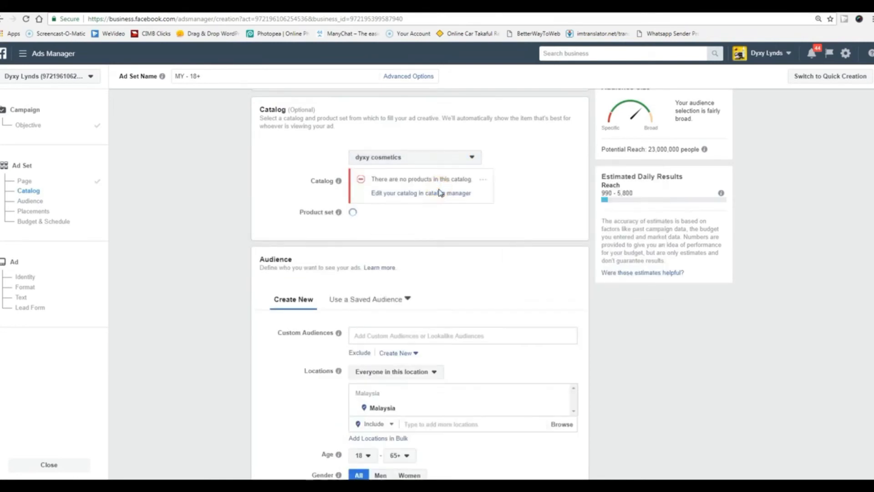
pyautogui.click(472, 157)
pyautogui.click(413, 226)
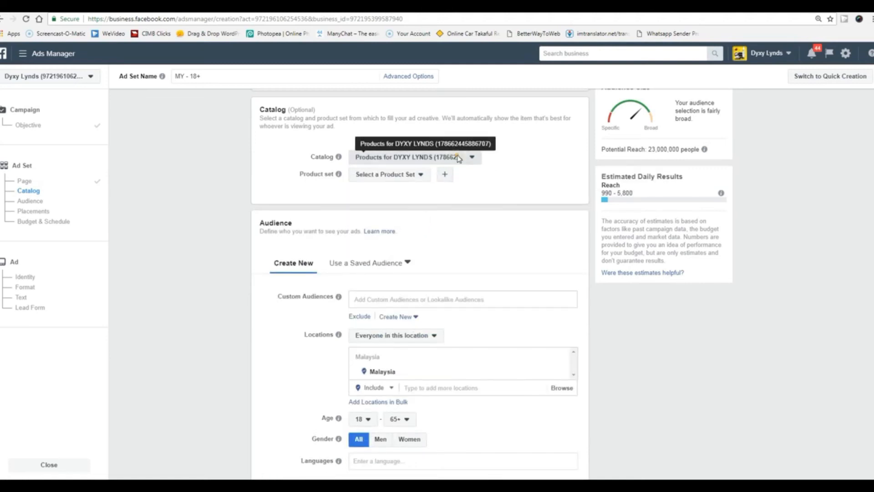
pyautogui.click(457, 157)
pyautogui.click(378, 190)
pyautogui.click(217, 210)
# Edit placements to Mobile devices only, excluding Instagram, and continue to the ad step.
pyautogui.scroll(-5, 209, 272)
pyautogui.scroll(3, 210, 271)
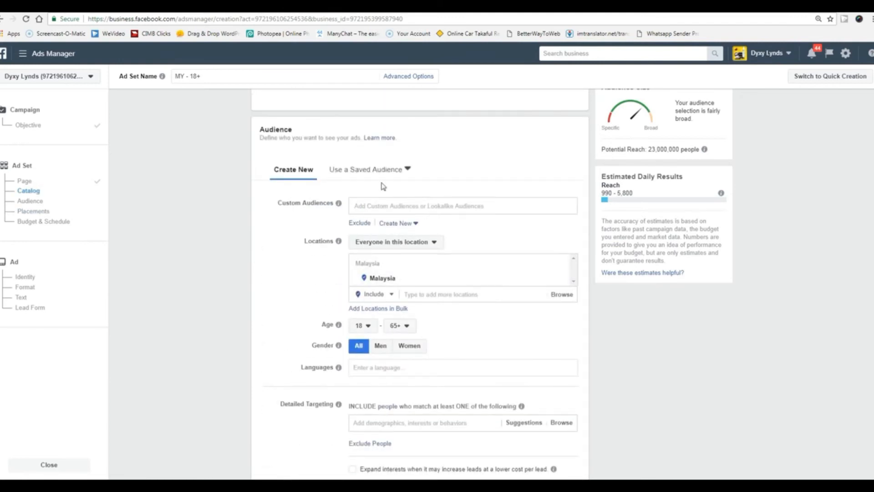
pyautogui.scroll(-1, 307, 377)
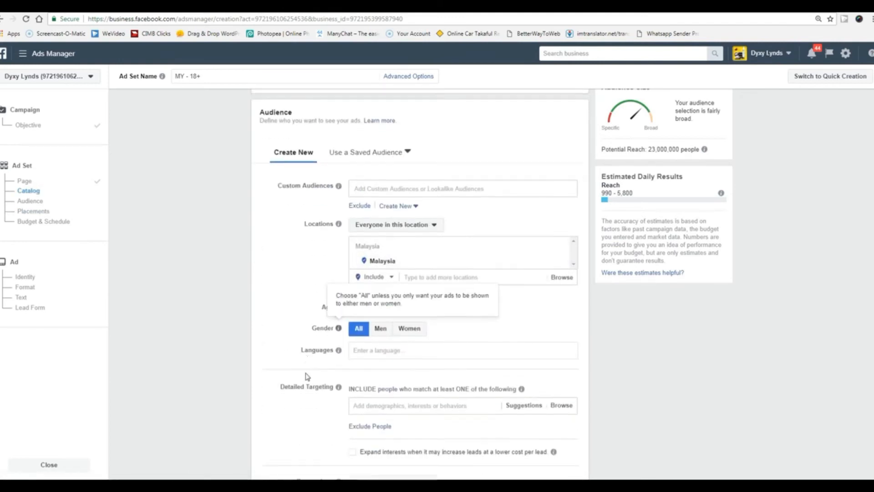
pyautogui.scroll(-4, 308, 377)
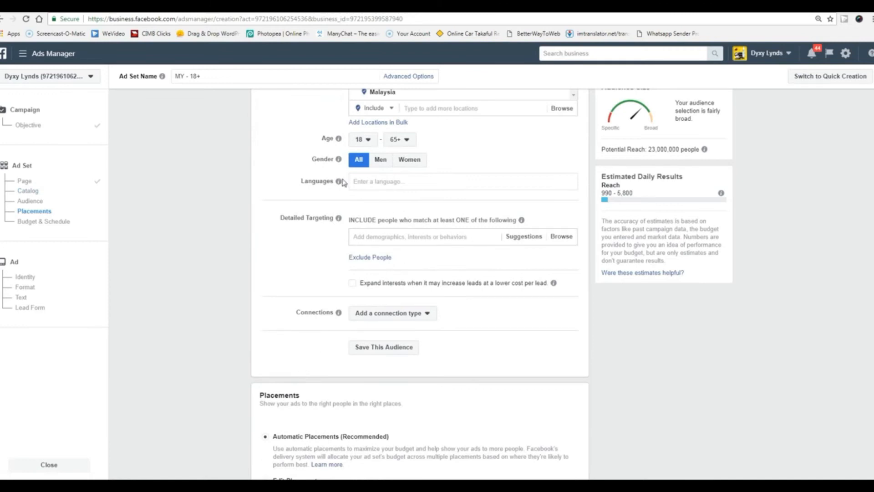
pyautogui.scroll(-6, 204, 328)
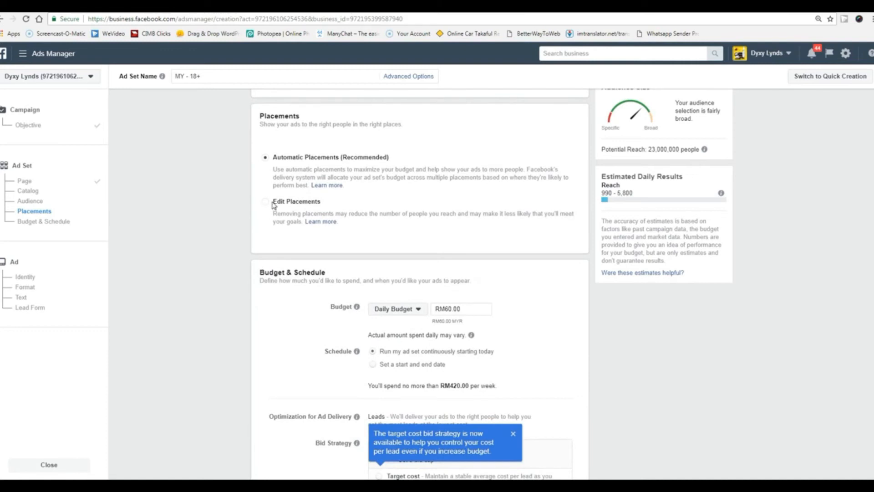
pyautogui.click(266, 203)
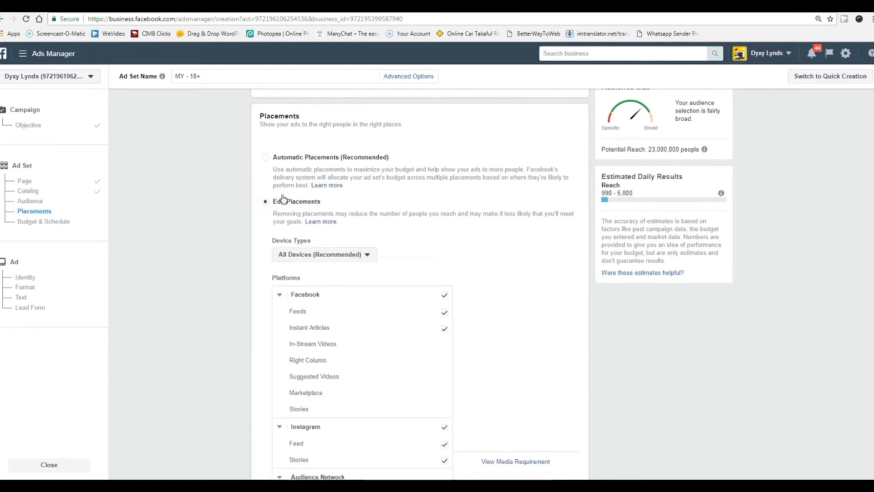
pyautogui.click(320, 255)
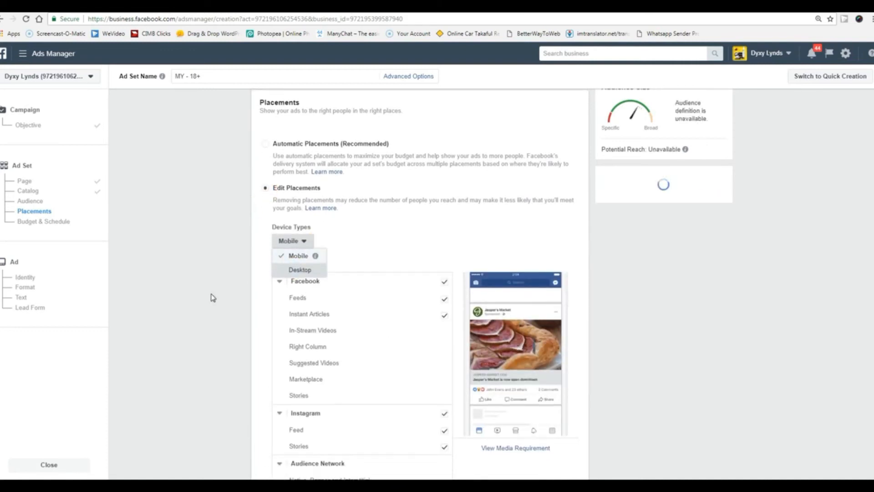
pyautogui.scroll(-3, 213, 296)
pyautogui.click(444, 290)
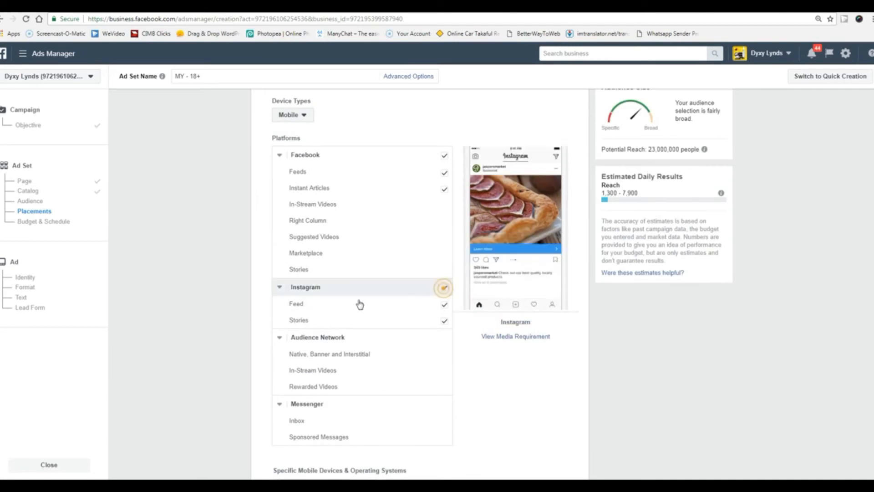
pyautogui.scroll(-6, 187, 310)
pyautogui.scroll(-6, 186, 313)
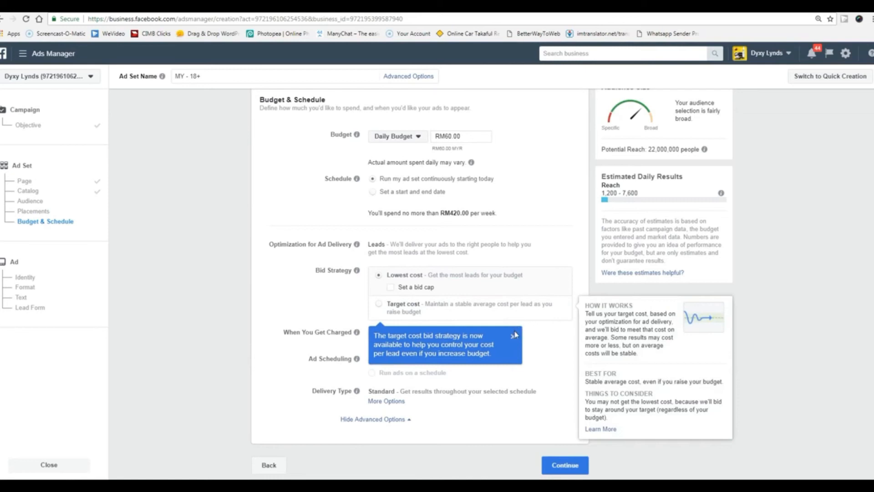
pyautogui.click(514, 339)
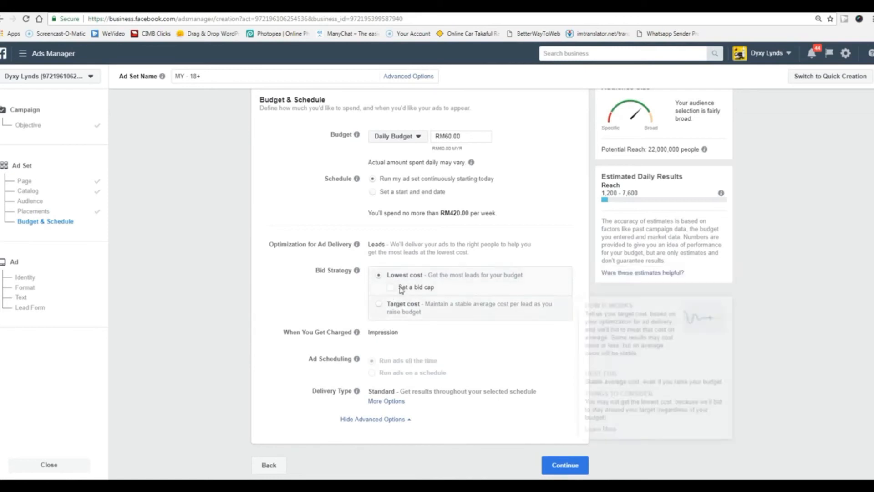
pyautogui.click(566, 467)
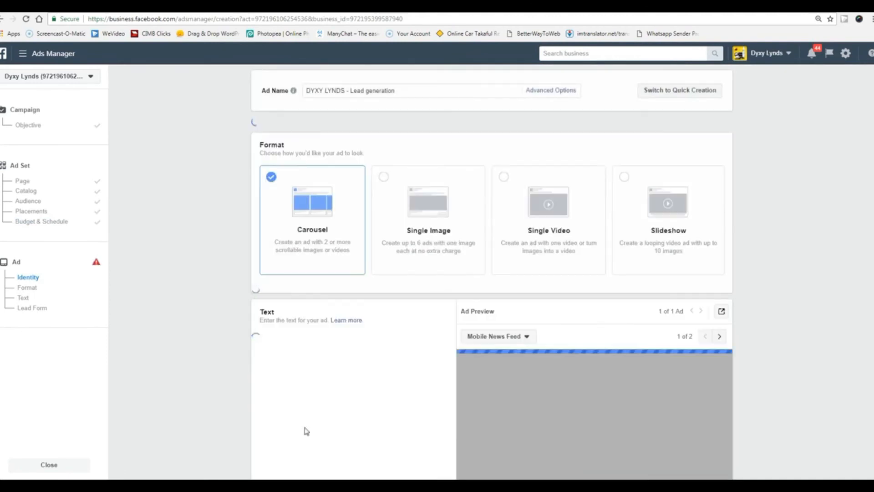
# Scroll through the carousel lead ad draft and its missing-image error, then open the account menu.
pyautogui.scroll(-7, 246, 409)
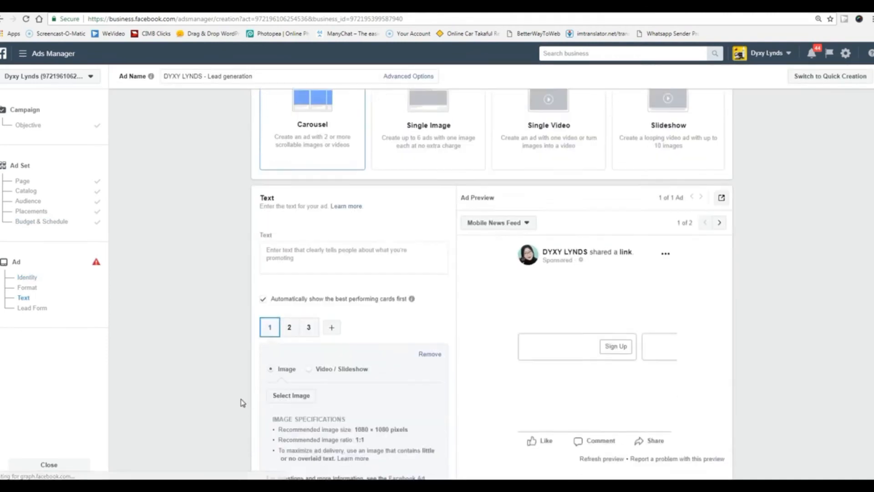
pyautogui.scroll(-14, 243, 402)
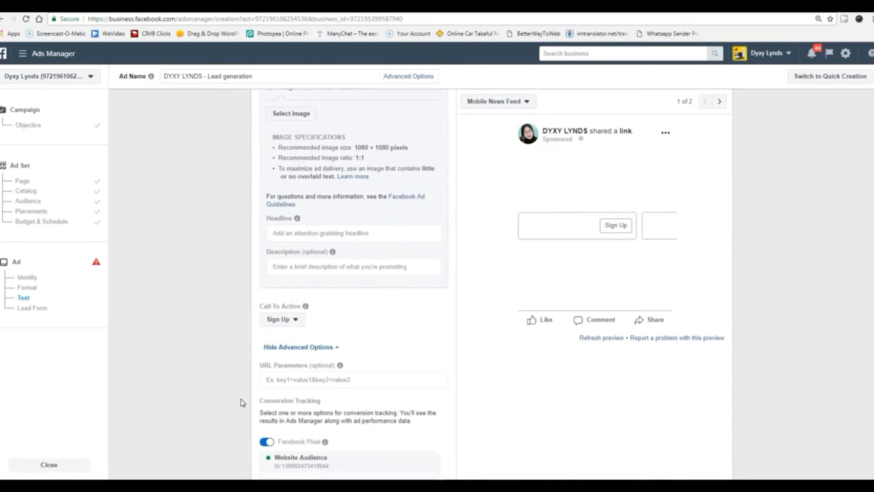
pyautogui.scroll(-3, 243, 402)
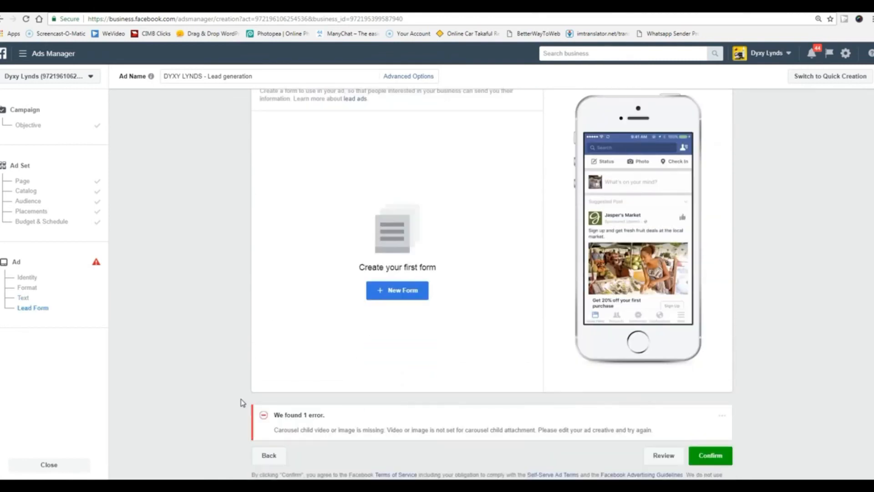
pyautogui.scroll(-1, 242, 403)
pyautogui.scroll(1, 243, 402)
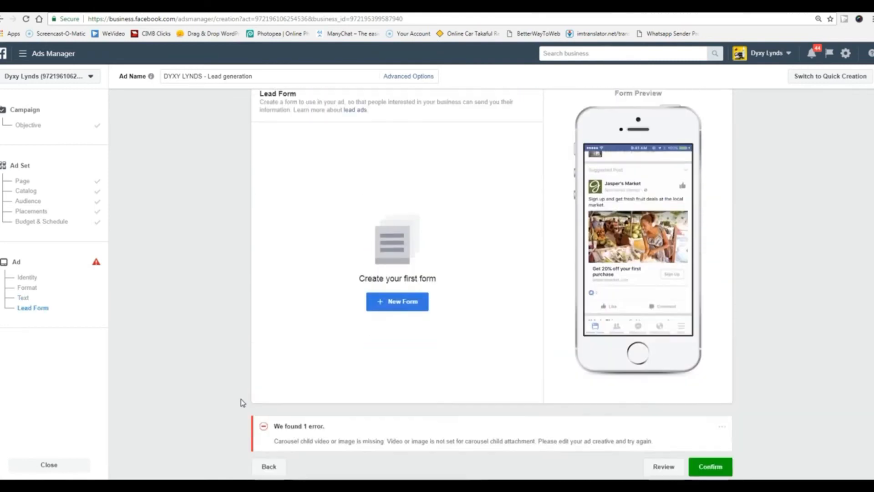
pyautogui.scroll(-1, 243, 402)
pyautogui.scroll(4, 243, 402)
pyautogui.scroll(1, 243, 402)
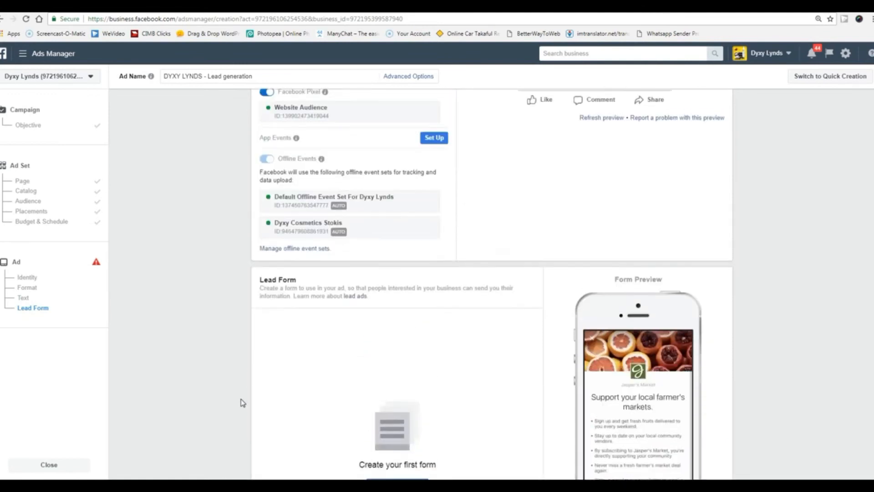
pyautogui.scroll(-1, 243, 402)
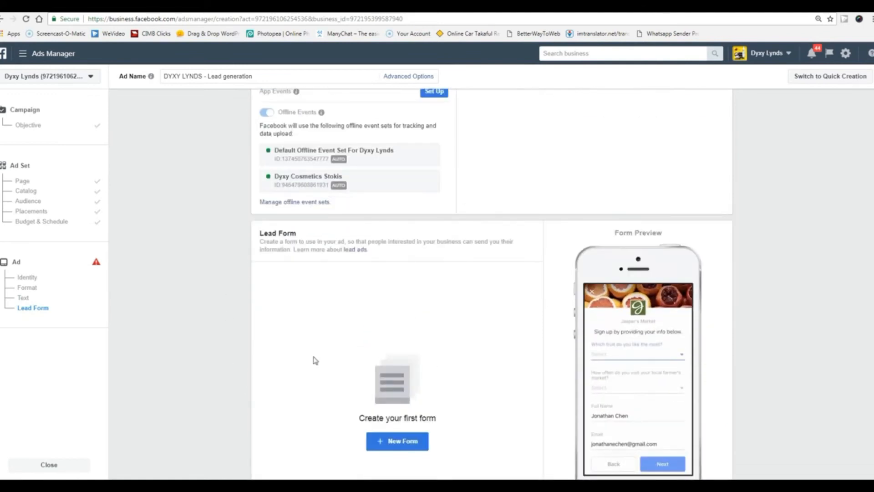
pyautogui.scroll(3, 424, 361)
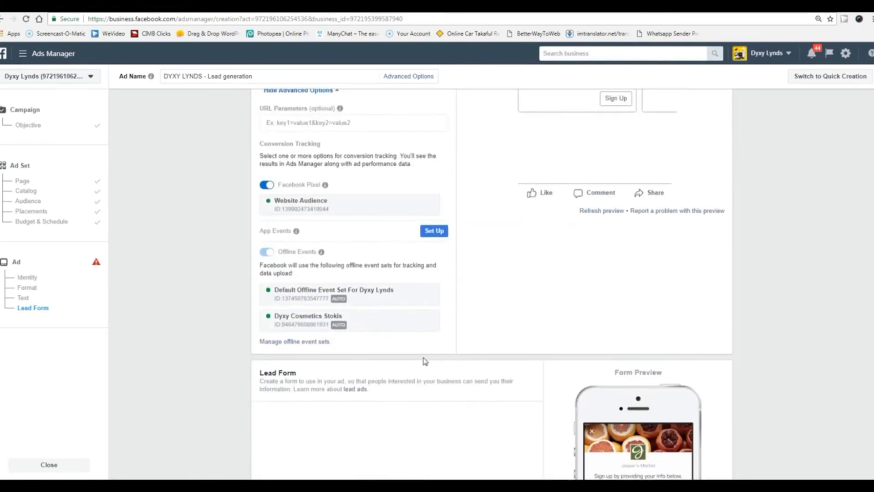
pyautogui.scroll(5, 424, 362)
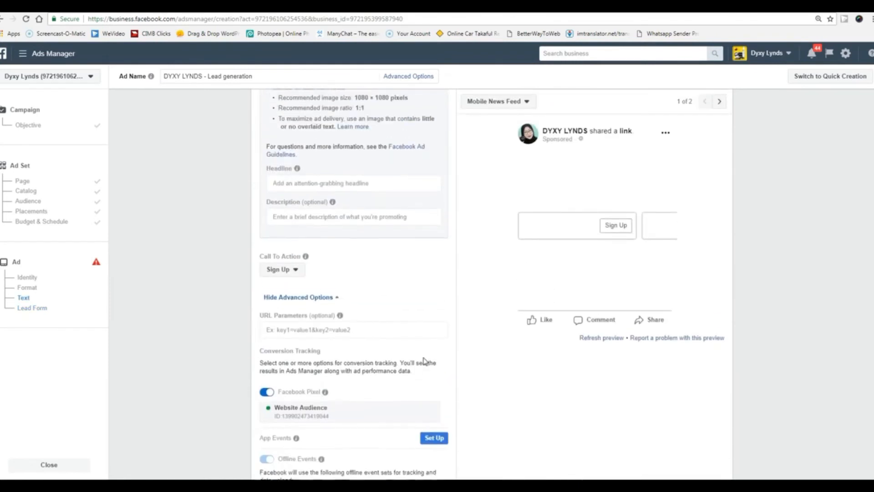
pyautogui.scroll(1, 424, 361)
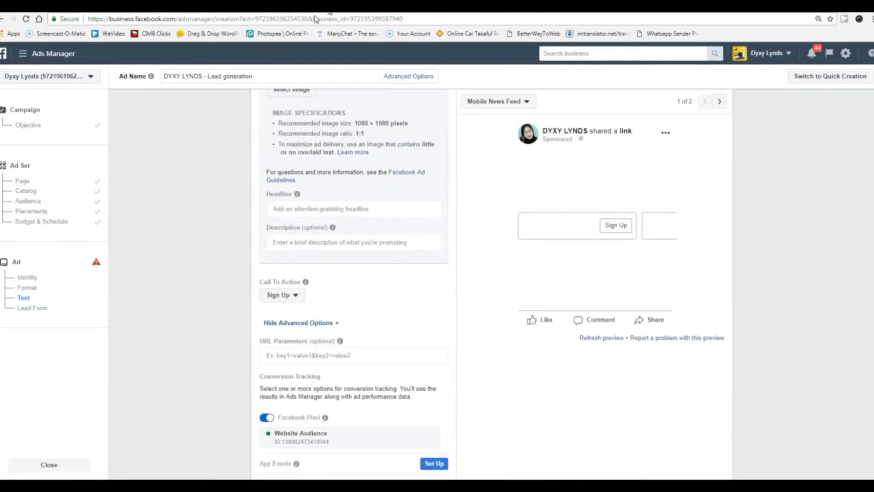
pyautogui.click(769, 54)
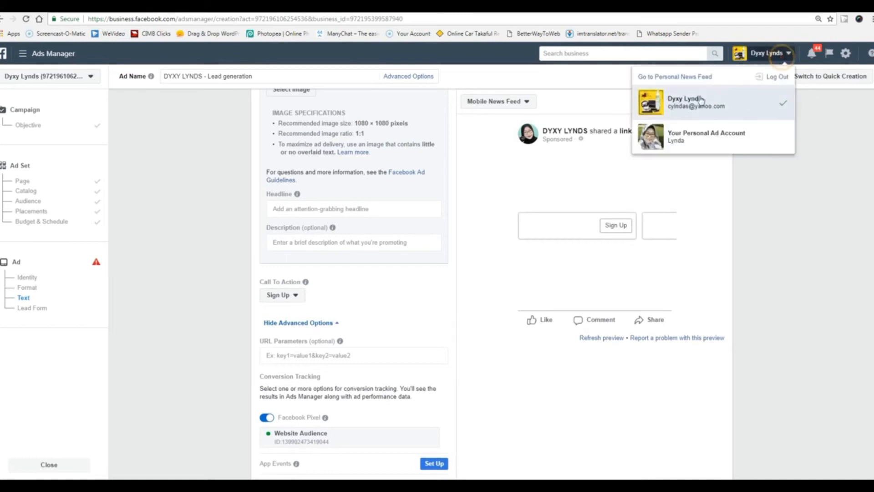
pyautogui.rightClick(679, 80)
pyautogui.click(691, 83)
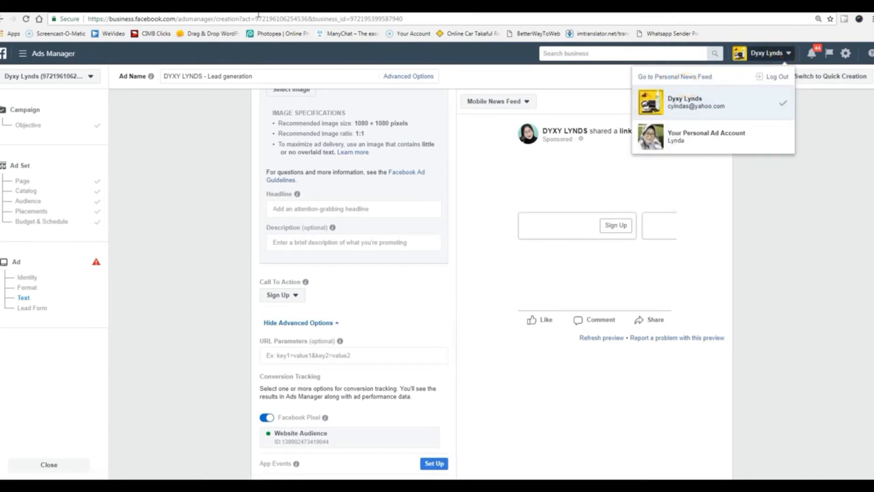
pyautogui.click(191, 7)
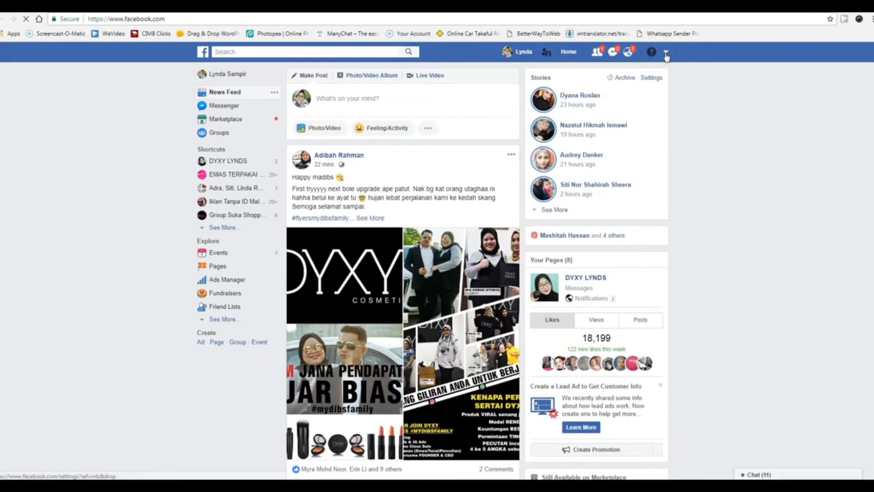
pyautogui.click(666, 53)
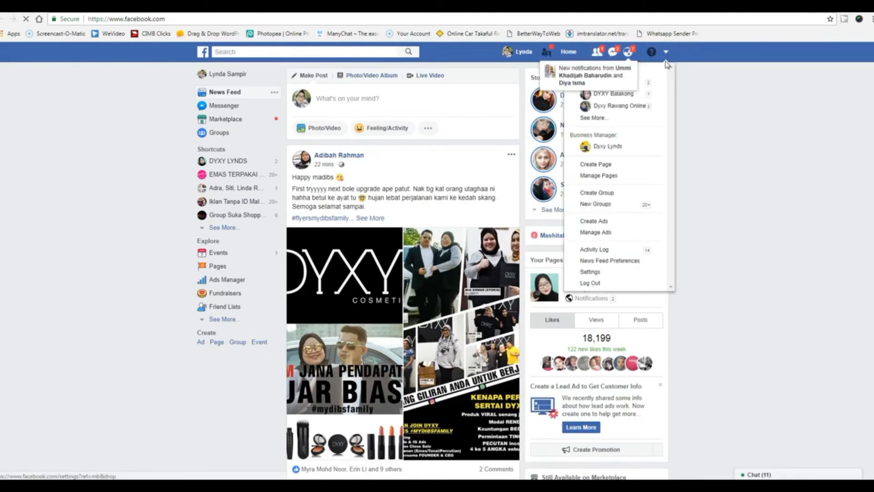
pyautogui.click(601, 119)
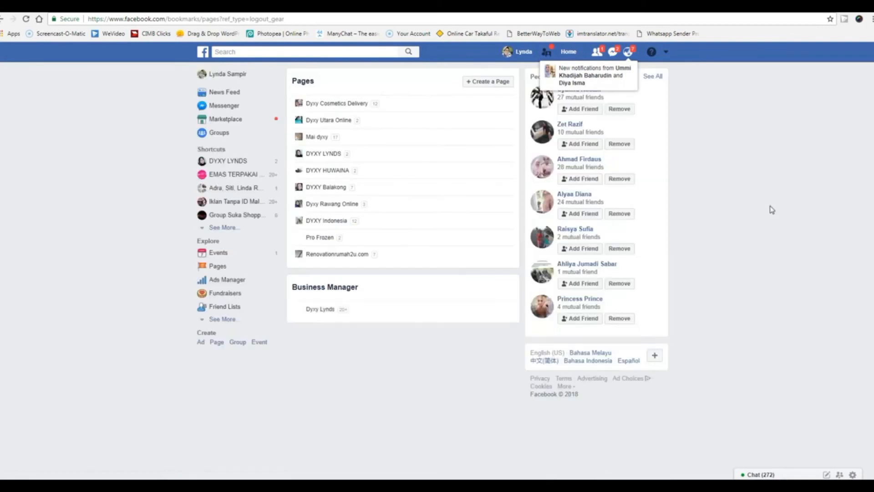
pyautogui.click(323, 154)
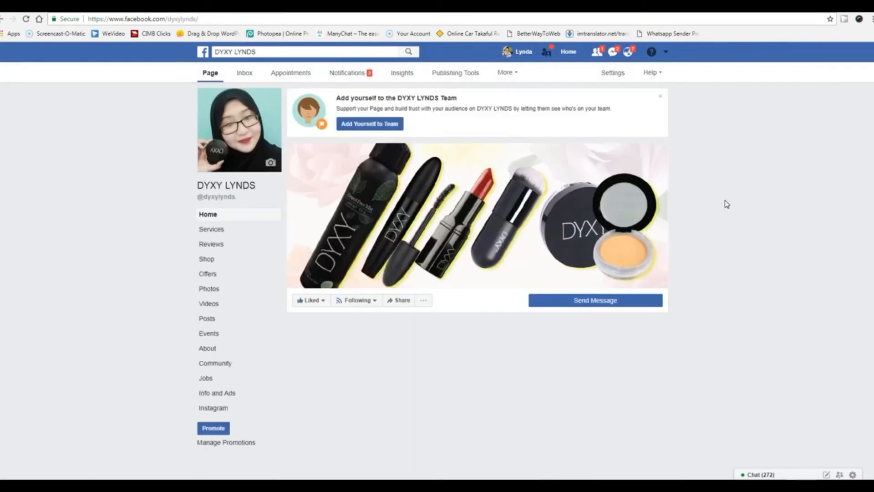
pyautogui.click(456, 73)
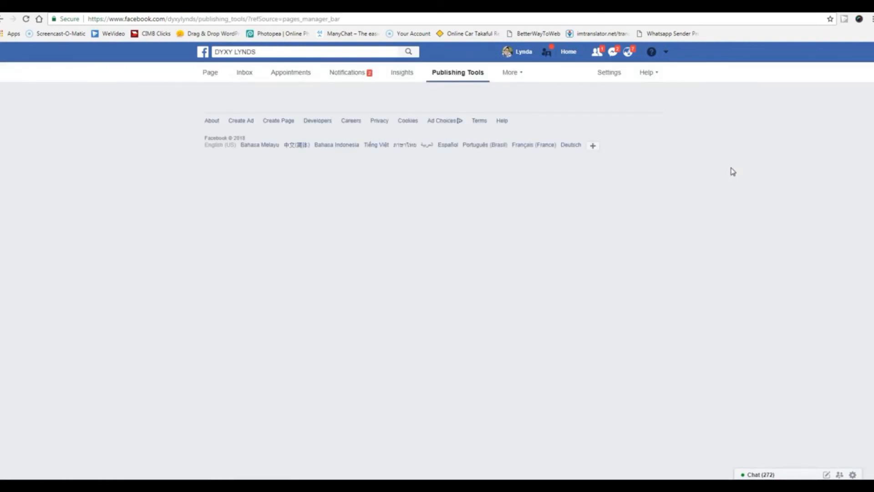
pyautogui.scroll(-2, 150, 342)
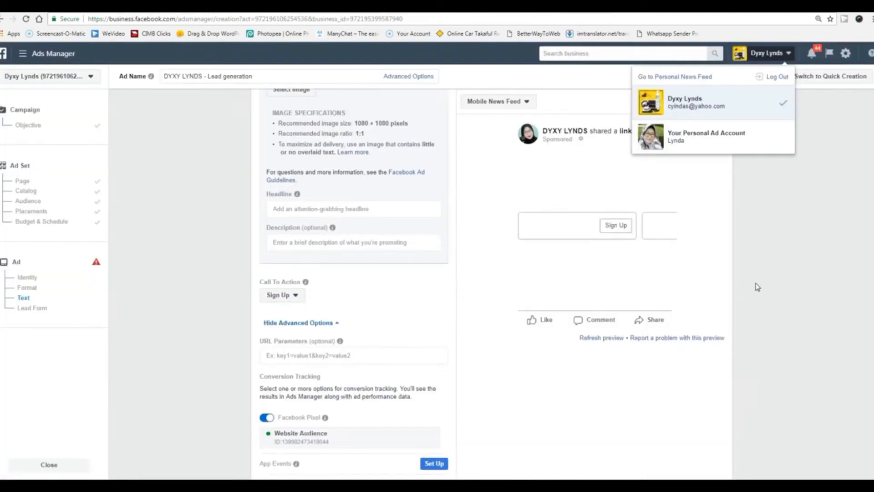
# Close the account list, scroll down to the Lead Form section, and start a new lead form.
pyautogui.click(756, 284)
pyautogui.scroll(5, 768, 346)
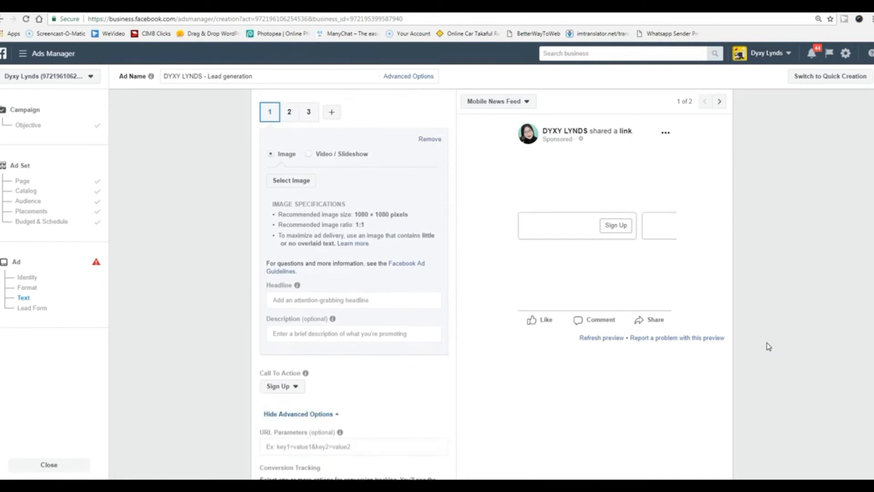
pyautogui.scroll(-15, 769, 347)
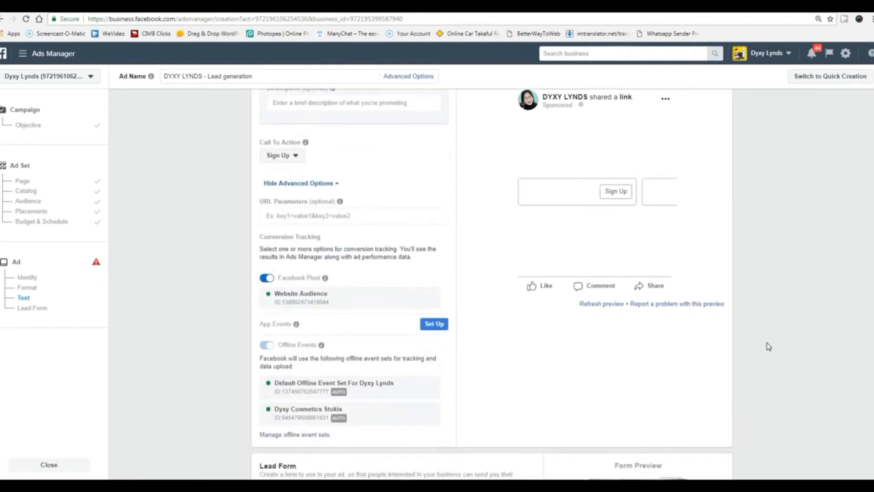
pyautogui.scroll(-1, 768, 347)
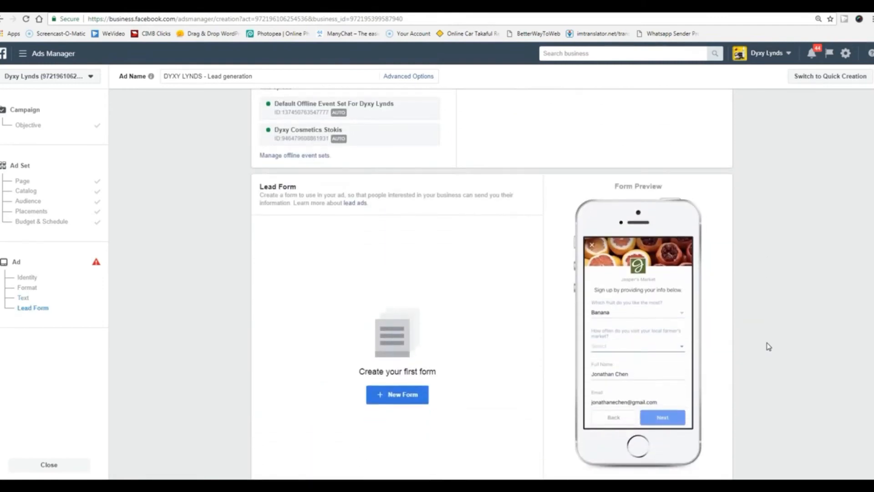
pyautogui.scroll(-4, 769, 347)
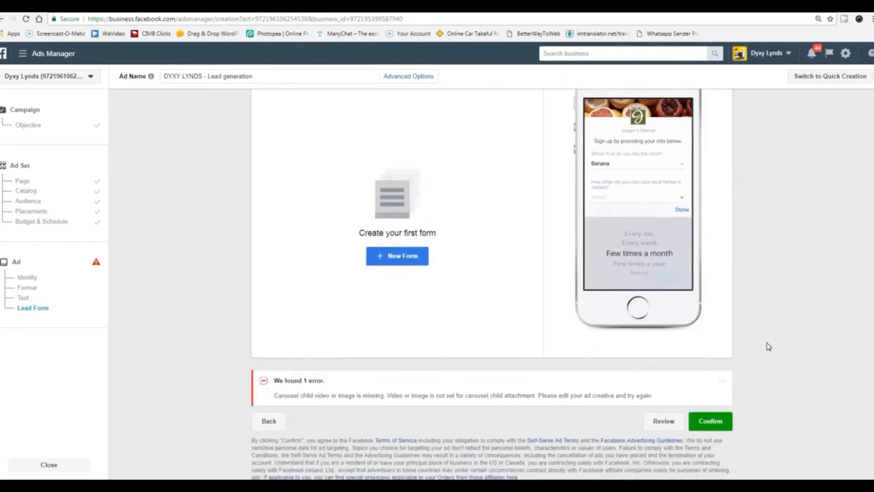
pyautogui.scroll(6, 769, 347)
pyautogui.scroll(-1, 768, 346)
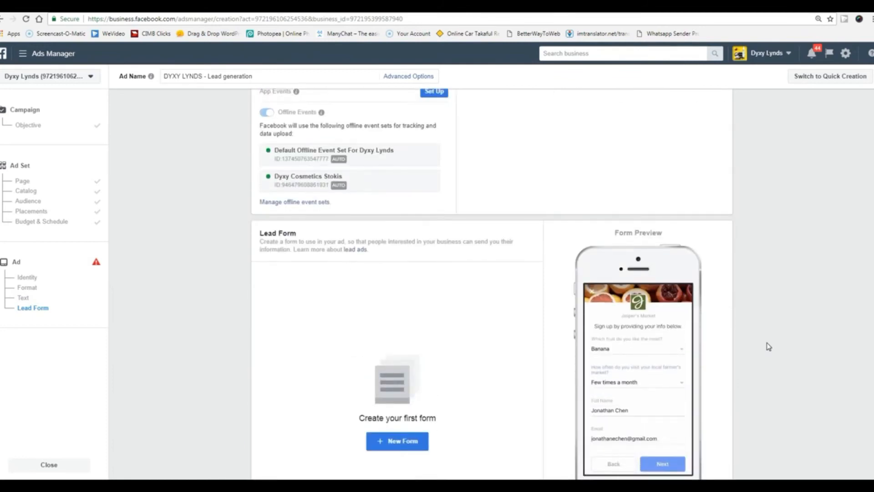
pyautogui.scroll(1, 768, 347)
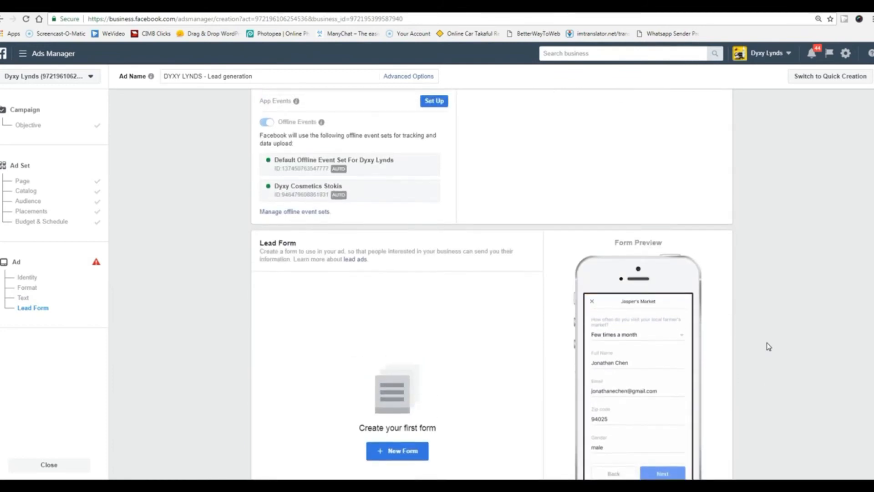
pyautogui.scroll(1, 769, 347)
pyautogui.scroll(2, 769, 347)
pyautogui.scroll(8, 769, 347)
pyautogui.scroll(7, 769, 347)
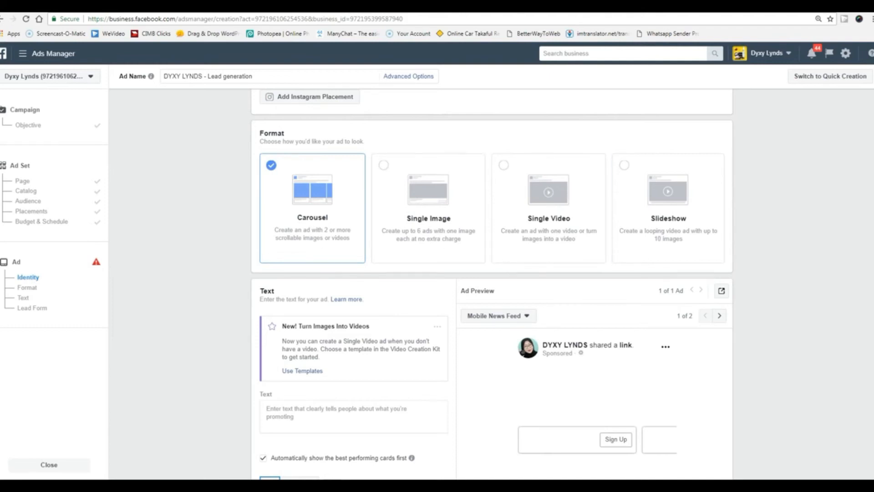
pyautogui.scroll(-8, 754, 305)
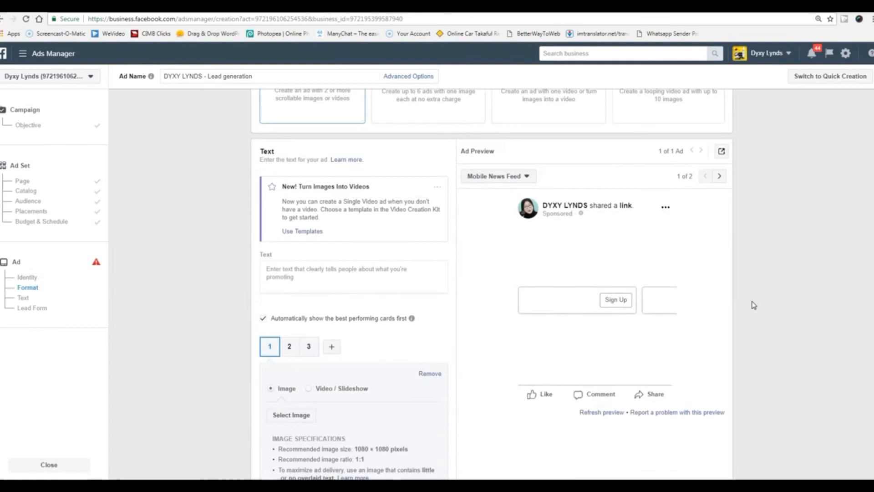
pyautogui.scroll(-6, 754, 305)
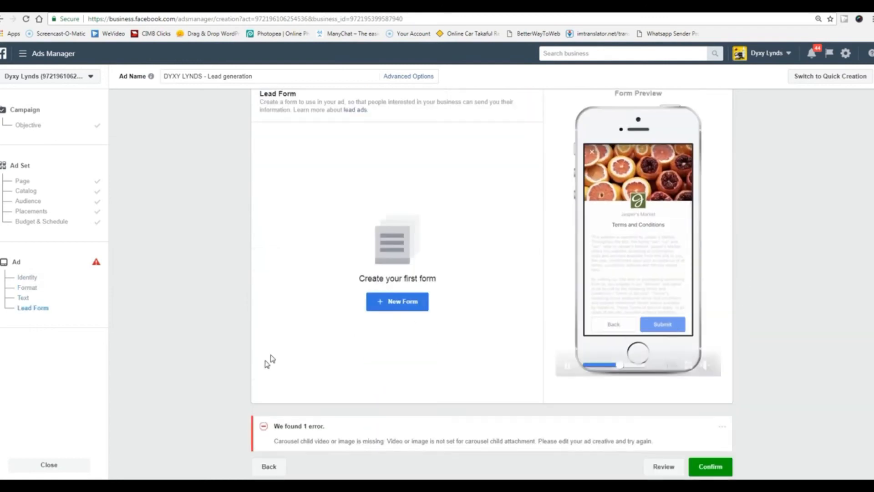
pyautogui.click(397, 307)
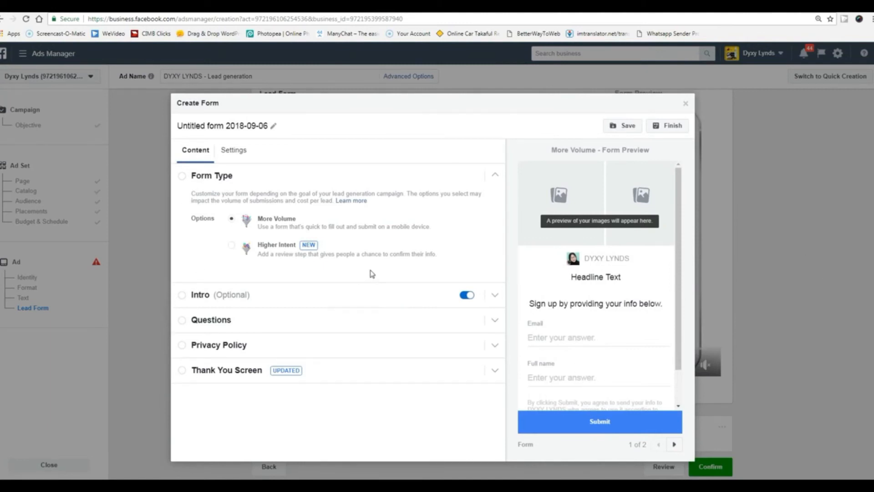
# In the form settings, keep English (US) as the language and sharing set to Restricted.
pyautogui.click(184, 182)
pyautogui.click(240, 158)
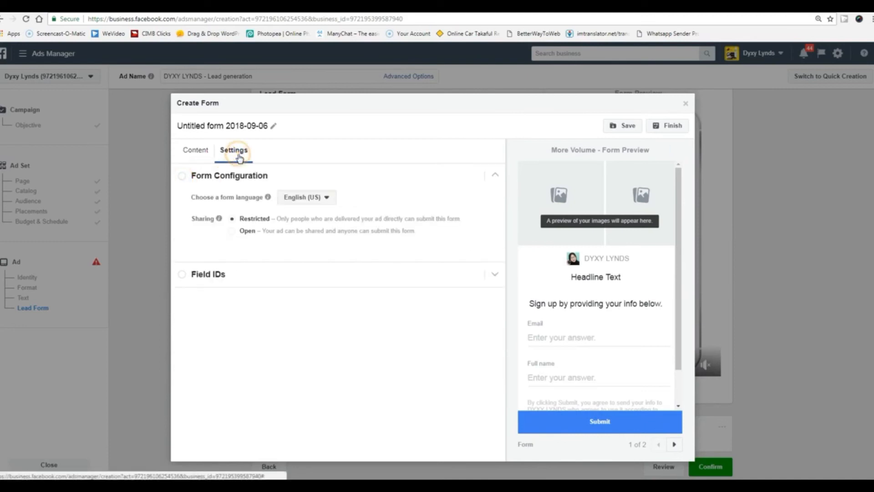
pyautogui.click(322, 197)
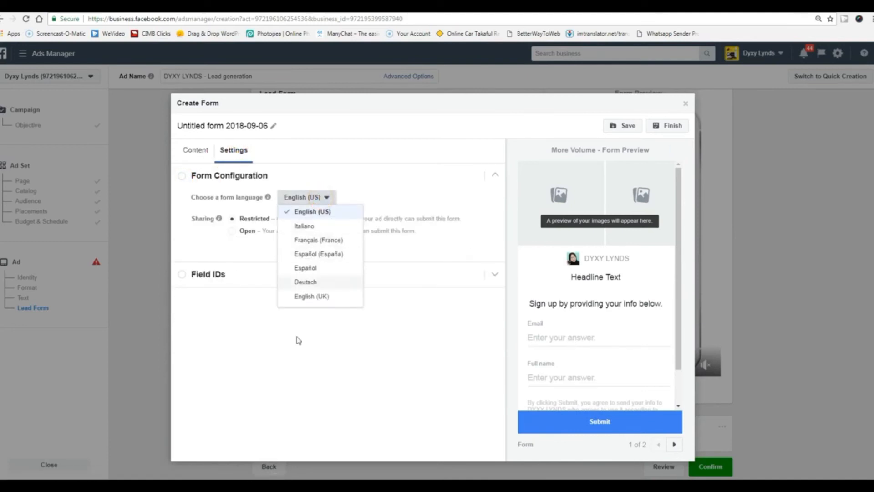
pyautogui.click(288, 366)
pyautogui.moveTo(219, 218)
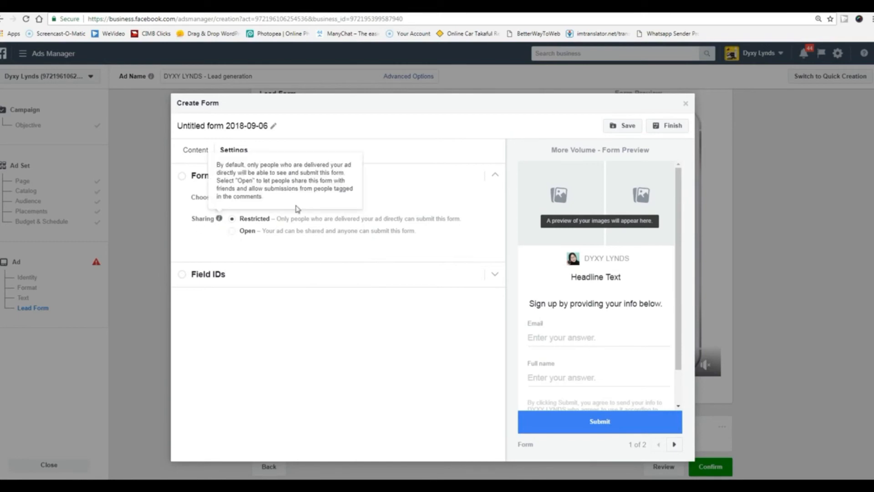
pyautogui.click(183, 181)
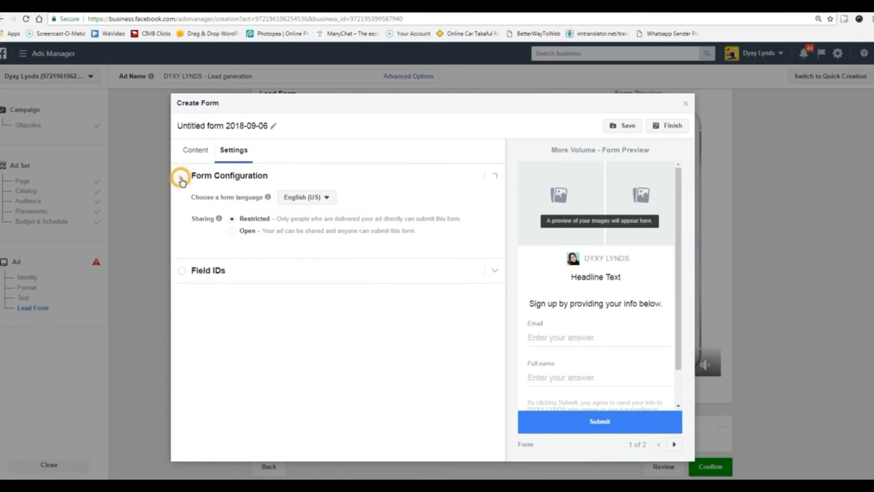
pyautogui.click(183, 181)
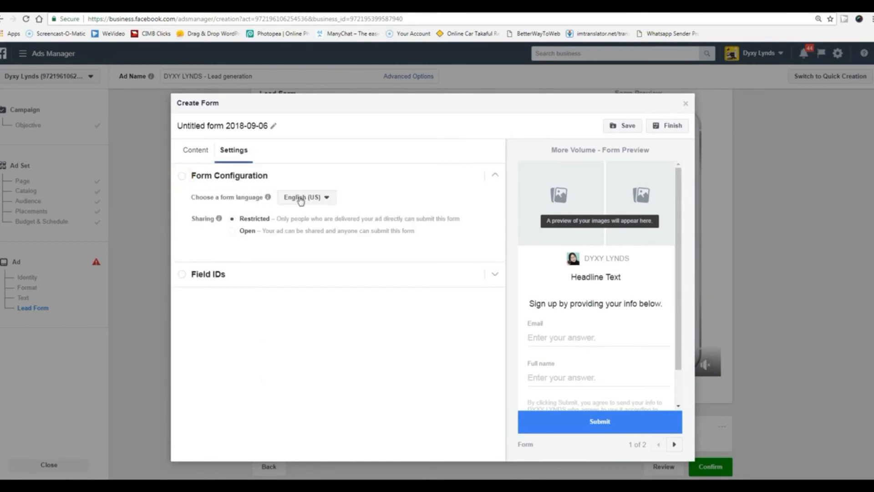
pyautogui.click(314, 200)
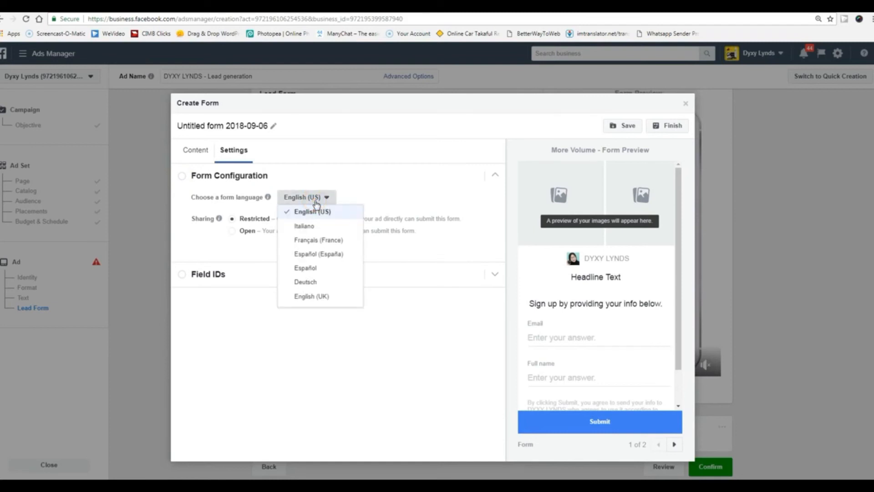
pyautogui.click(264, 368)
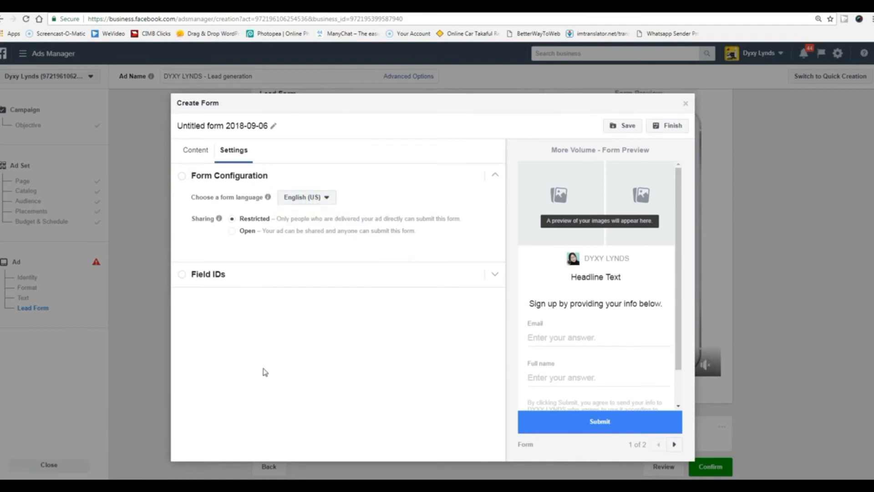
pyautogui.click(182, 178)
pyautogui.click(195, 178)
pyautogui.click(231, 231)
pyautogui.click(232, 222)
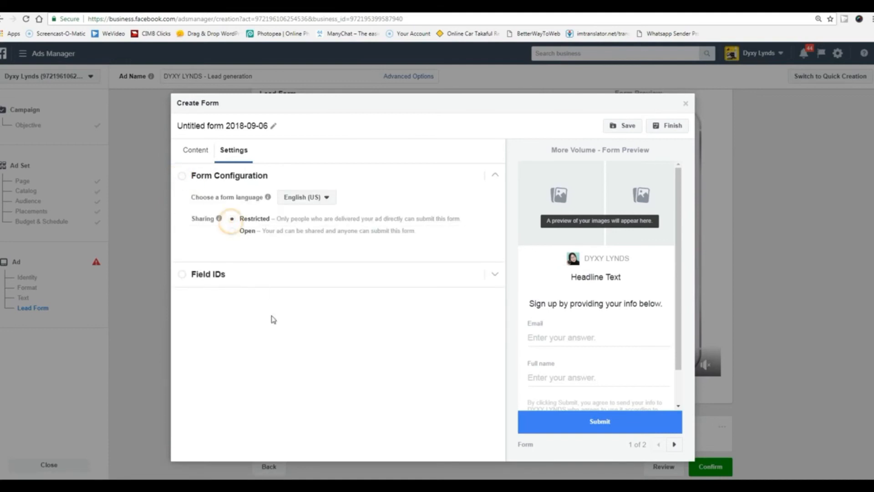
# Set the lead form type to Higher Intent.
pyautogui.click(194, 152)
pyautogui.click(233, 180)
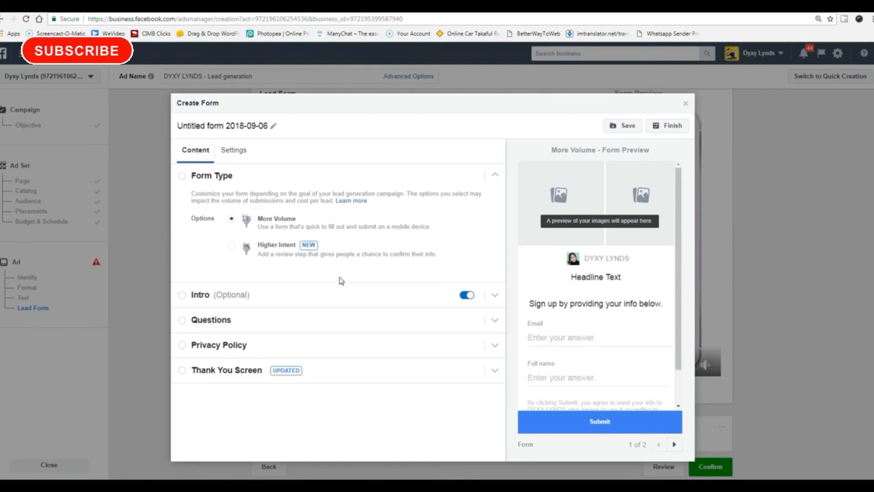
pyautogui.click(232, 249)
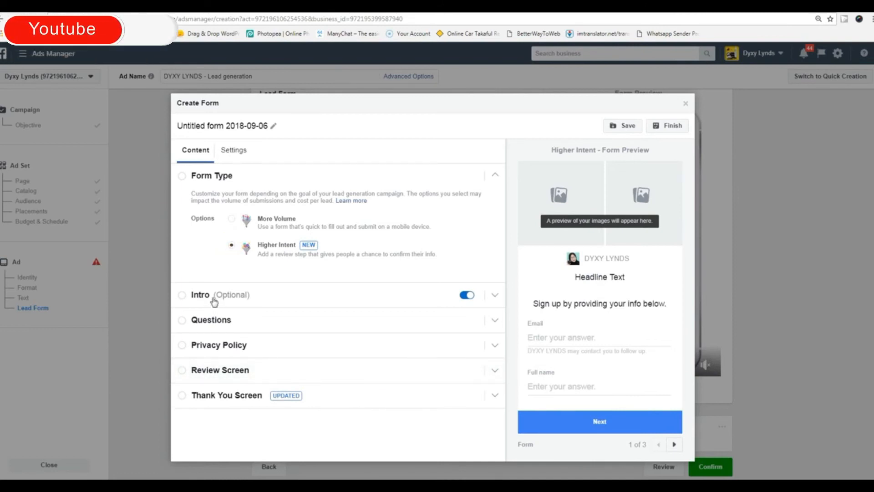
# Open the form's Intro section and try its image options.
pyautogui.click(185, 178)
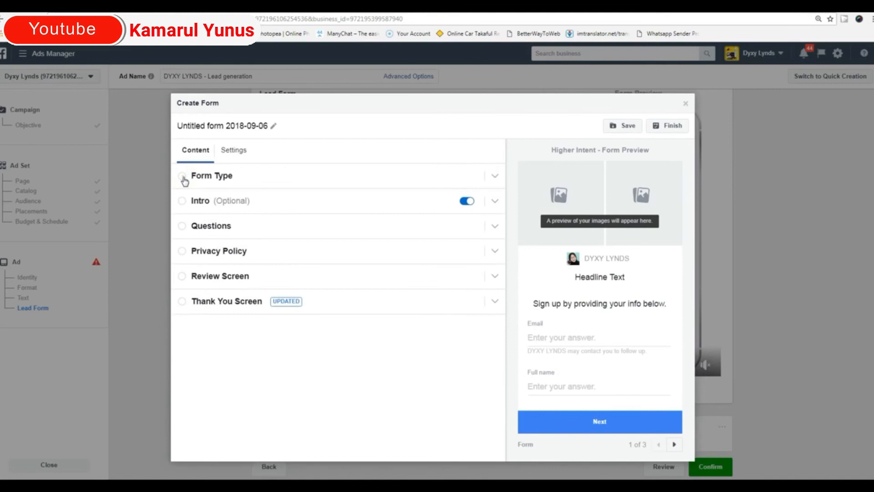
pyautogui.click(185, 180)
pyautogui.click(214, 295)
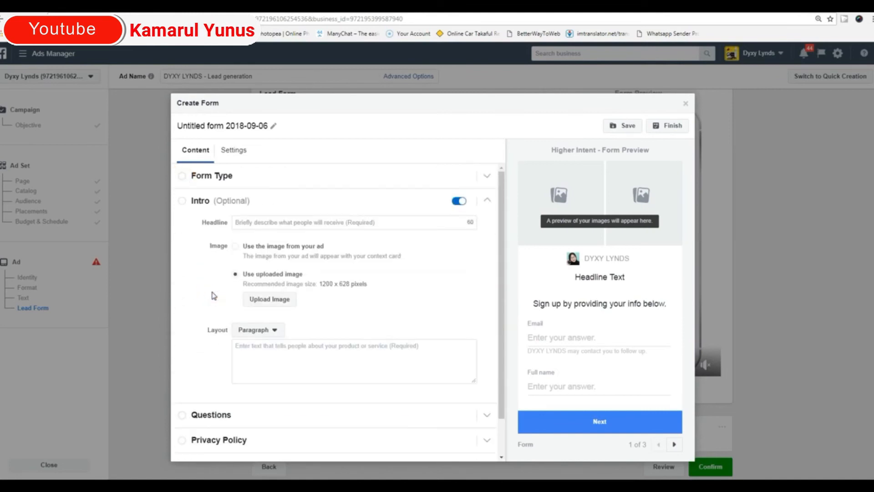
pyautogui.click(275, 299)
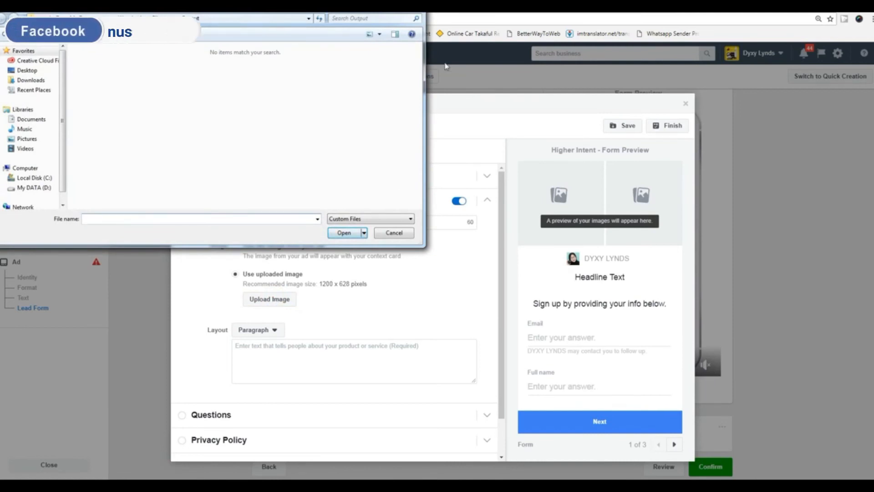
pyautogui.click(415, 11)
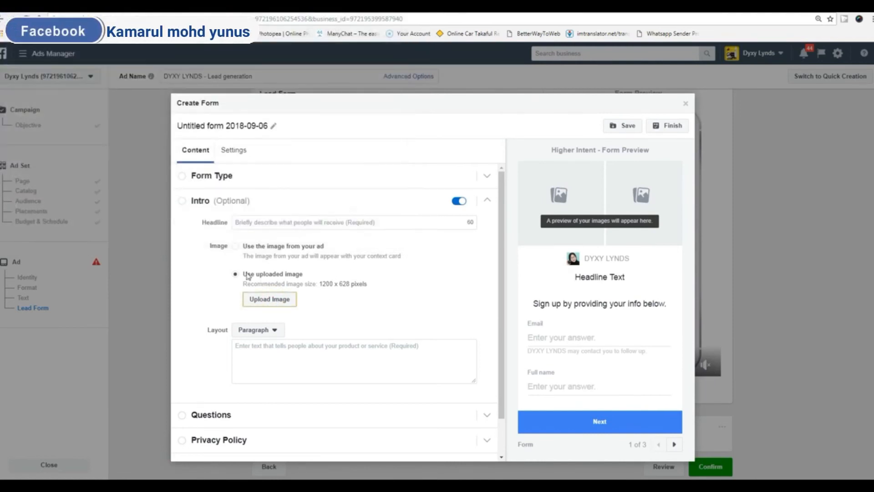
pyautogui.click(261, 249)
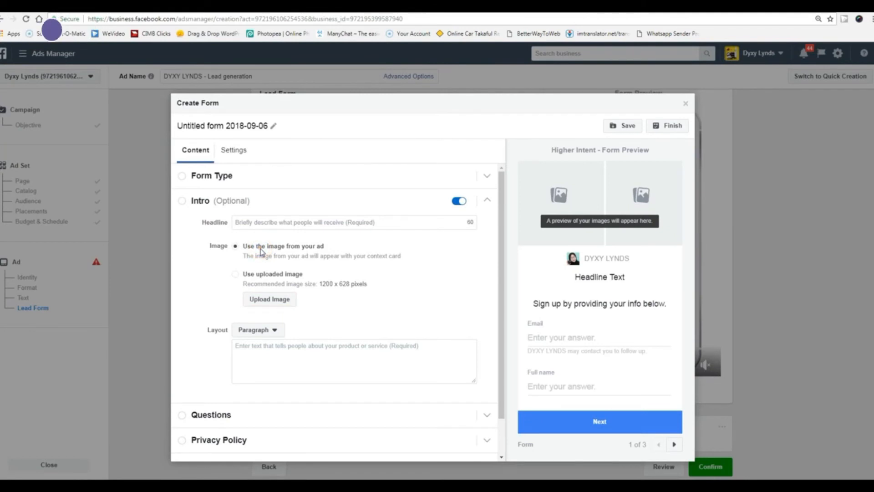
# Upload the DNS image from the Desktop as the intro image.
pyautogui.click(272, 300)
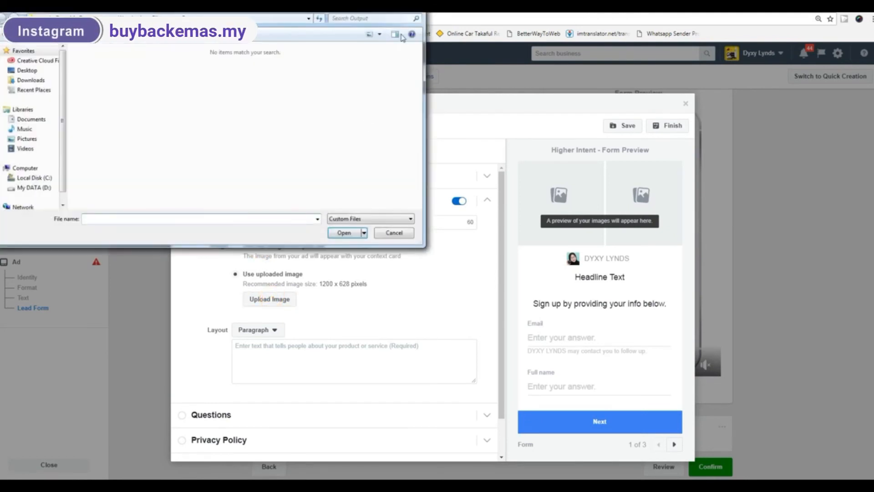
pyautogui.click(413, 7)
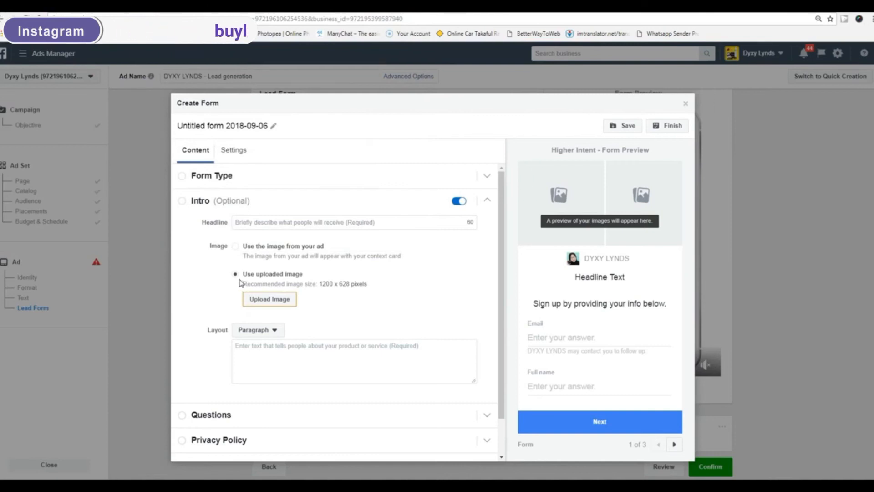
pyautogui.click(261, 301)
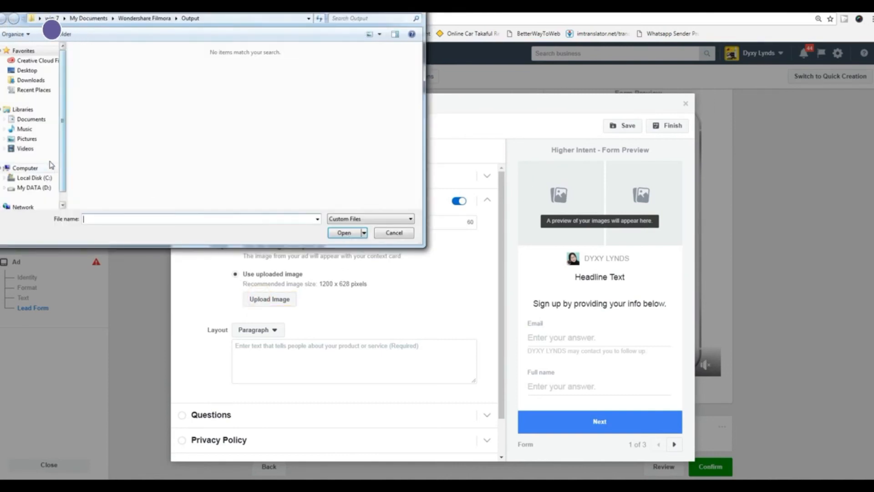
pyautogui.click(32, 71)
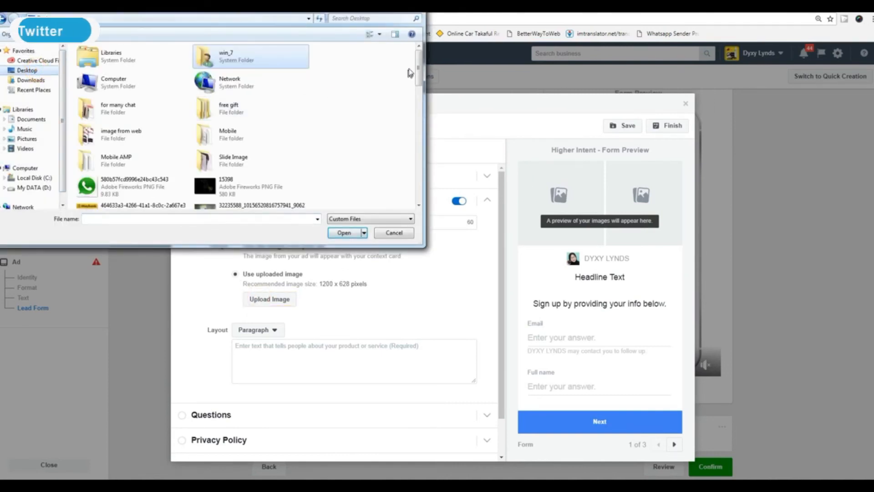
pyautogui.scroll(-5, 418, 64)
pyautogui.scroll(-1, 346, 124)
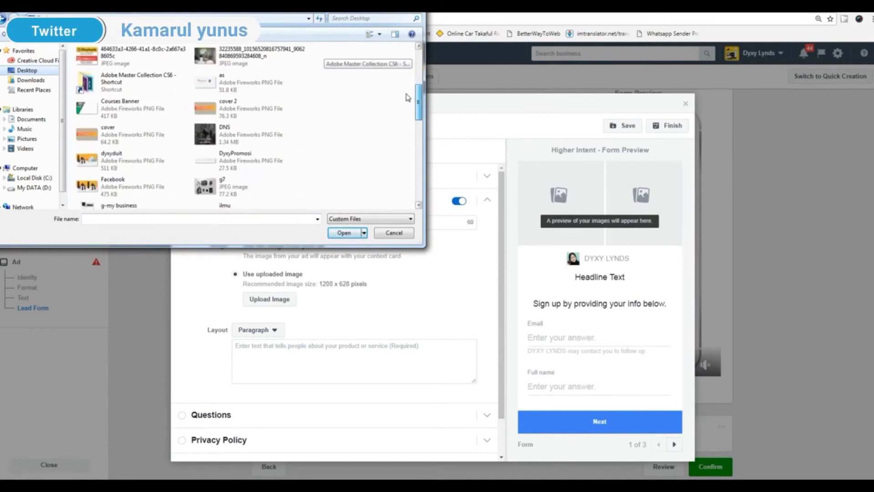
pyautogui.click(214, 135)
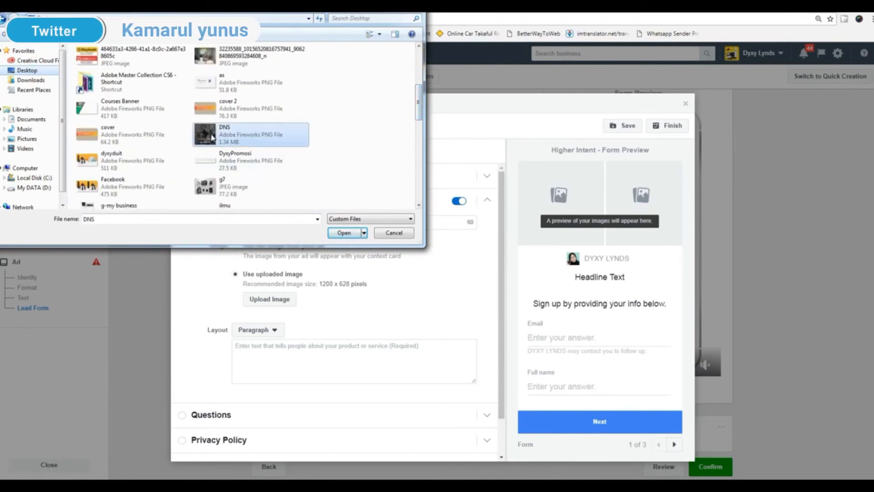
pyautogui.click(345, 233)
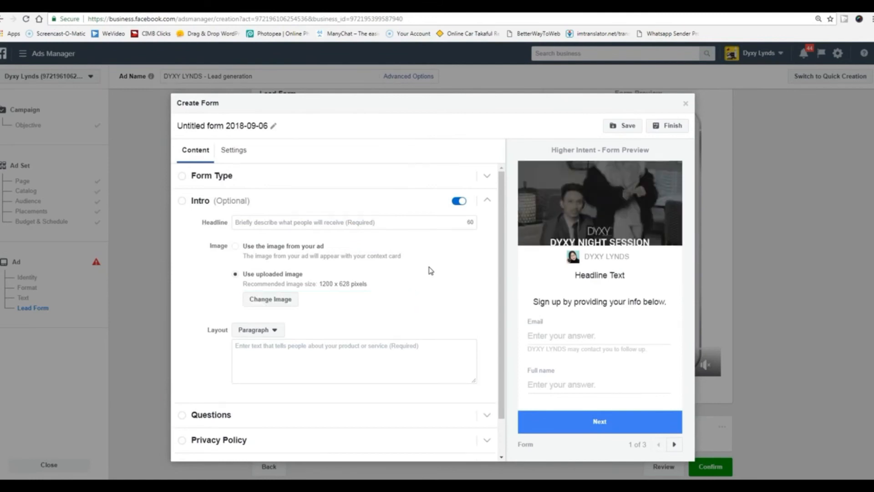
# Switch the intro layout to Bullets with bullets 'test' and 'tesr'.
pyautogui.scroll(-1, 416, 344)
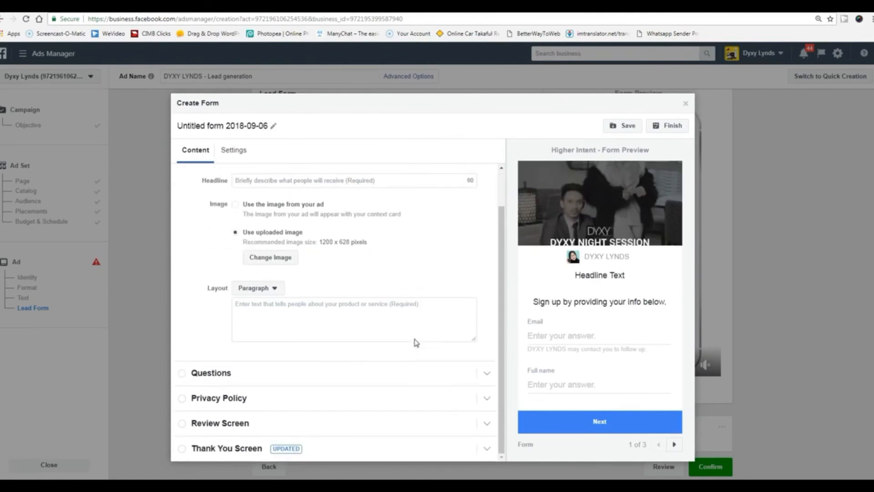
pyautogui.click(272, 309)
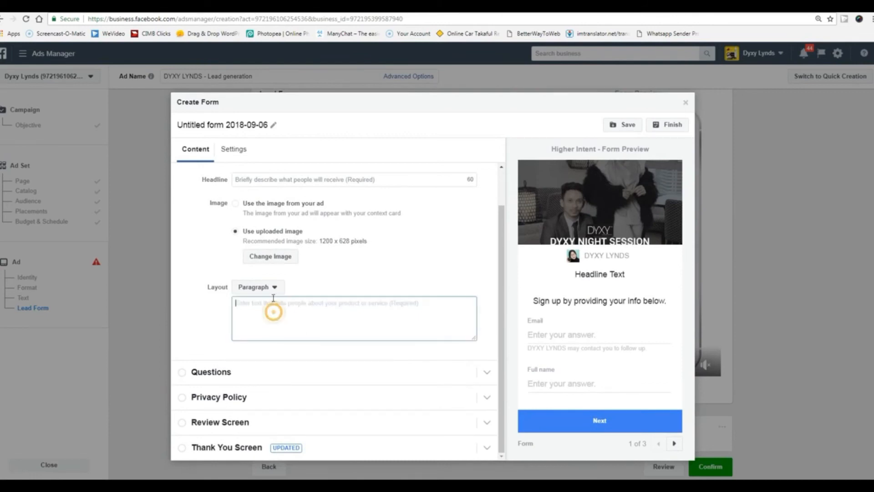
pyautogui.click(274, 286)
pyautogui.click(262, 314)
pyautogui.click(275, 288)
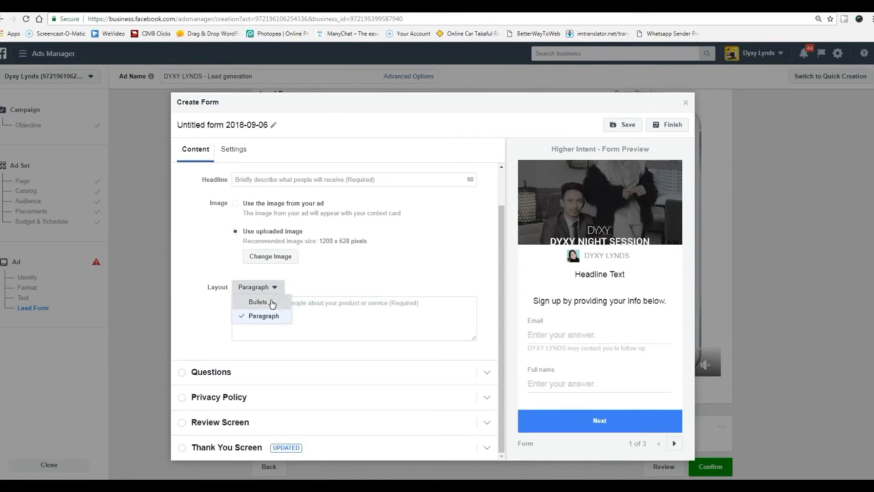
pyautogui.click(272, 302)
pyautogui.click(358, 304)
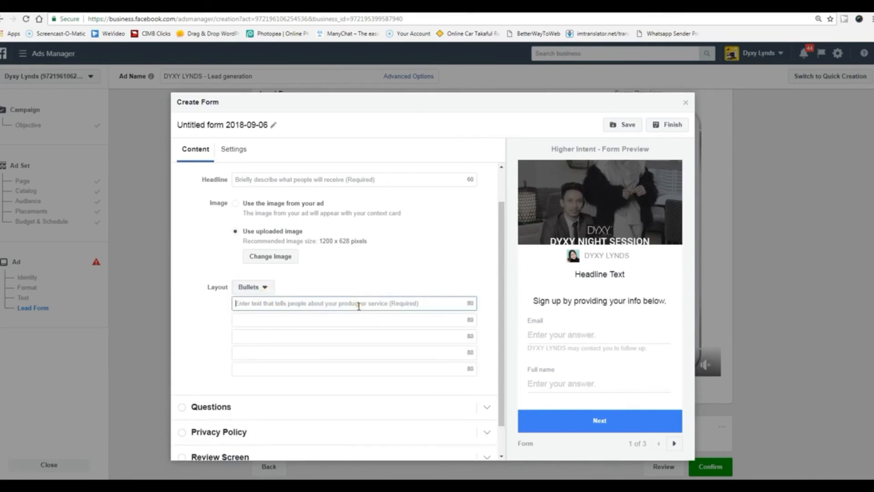
pyautogui.write('test')
pyautogui.click(332, 322)
pyautogui.write('t')
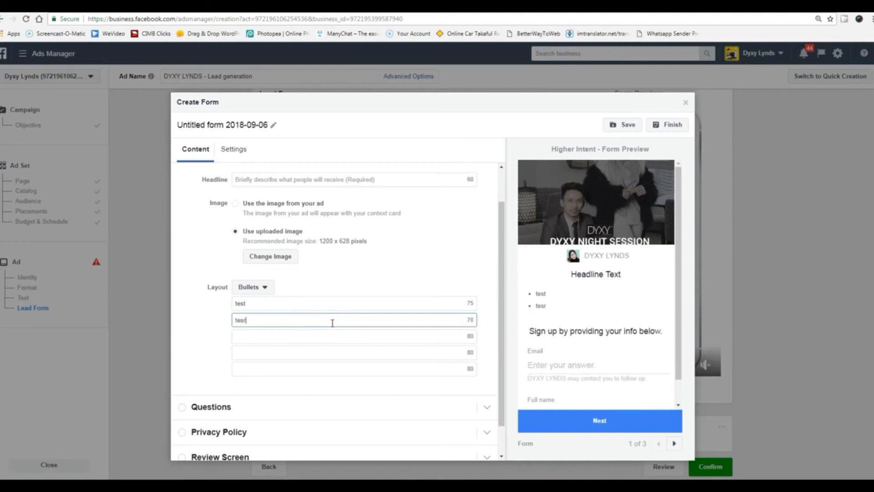
pyautogui.click(200, 345)
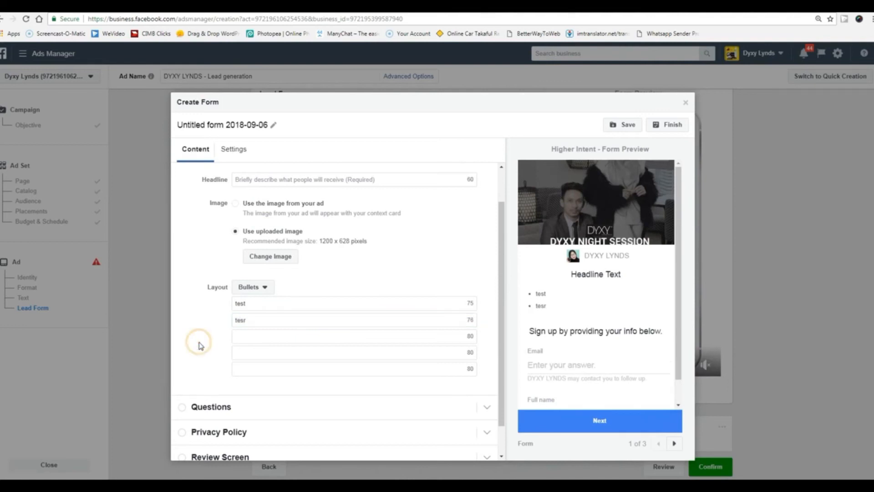
pyautogui.doubleClick(541, 293)
# Set the intro headline to 'Your Headline'.
pyautogui.scroll(1, 345, 228)
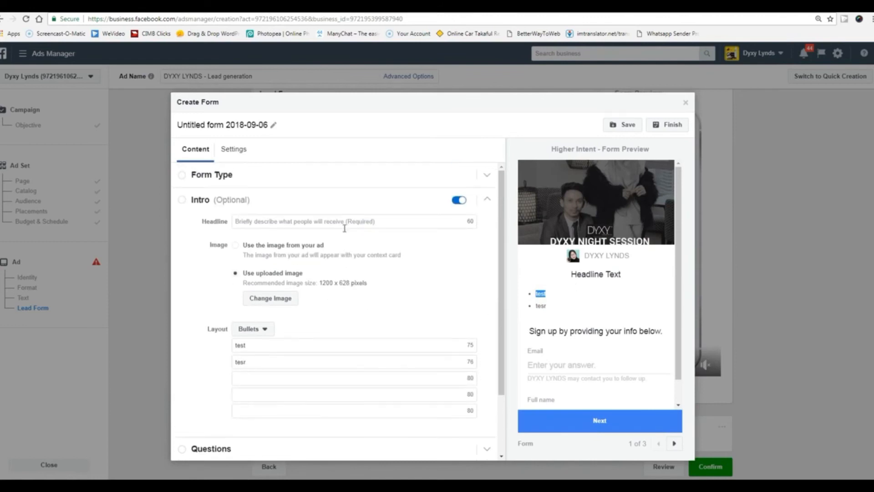
pyautogui.click(377, 220)
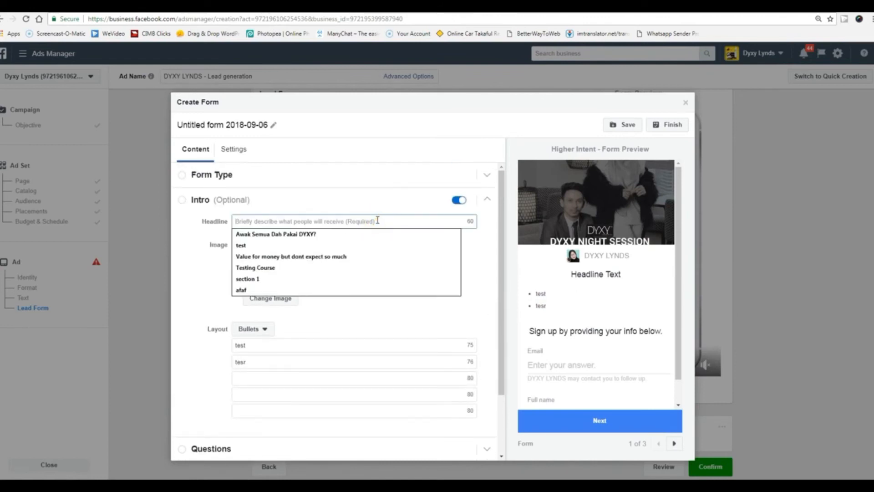
pyautogui.write('Yout')
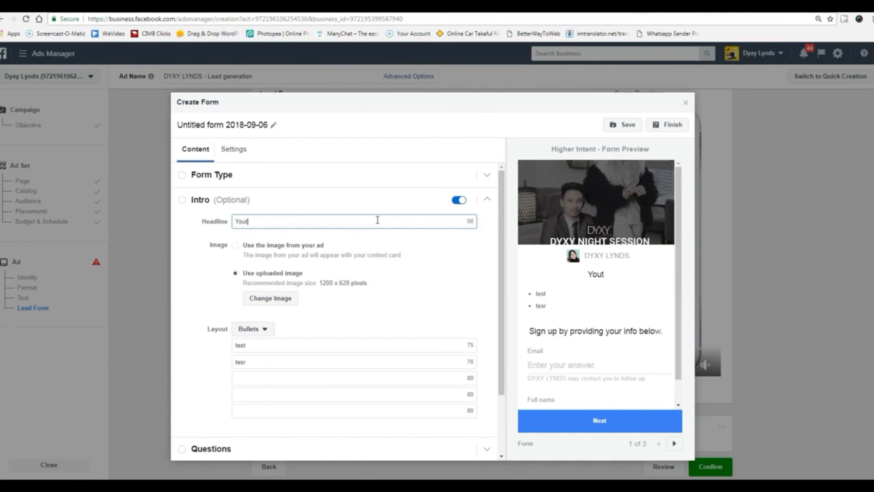
pyautogui.press('BackSpace')
pyautogui.write('r Headline')
pyautogui.click(184, 286)
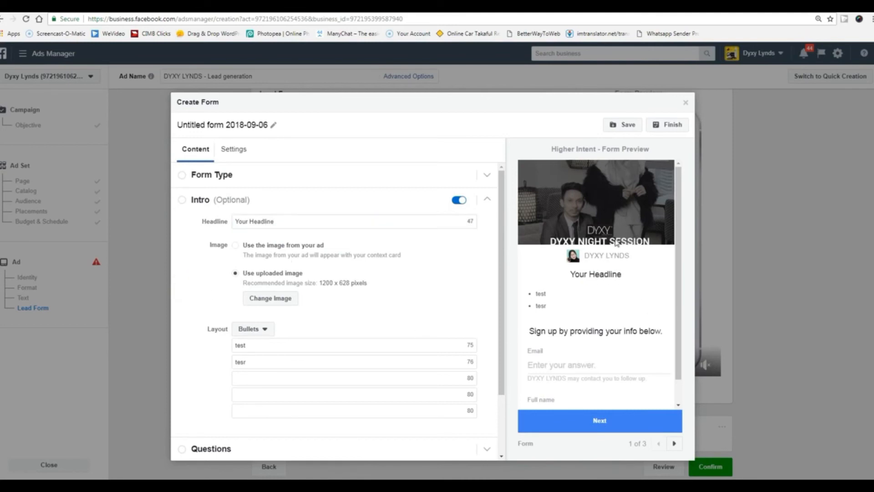
pyautogui.scroll(-2, 587, 324)
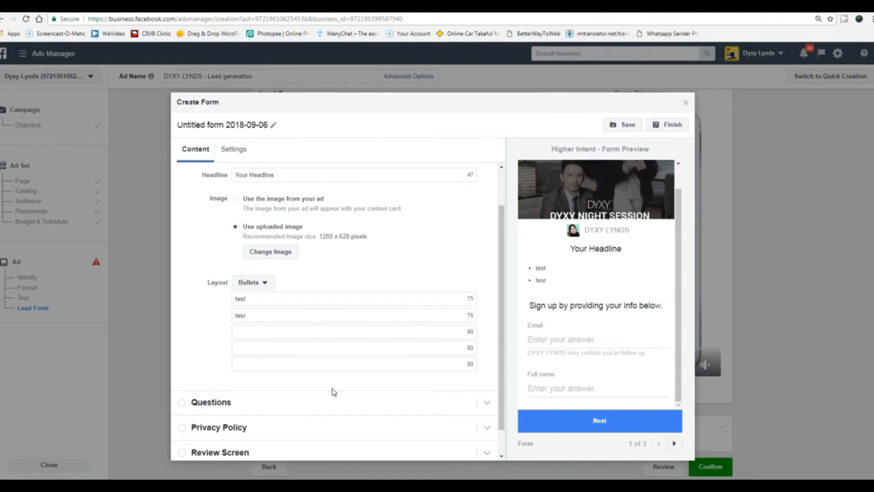
pyautogui.scroll(-1, 332, 391)
pyautogui.click(267, 373)
# Set the Questions headline to 'test pertanyaan'.
pyautogui.scroll(-1, 396, 355)
pyautogui.scroll(1, 385, 352)
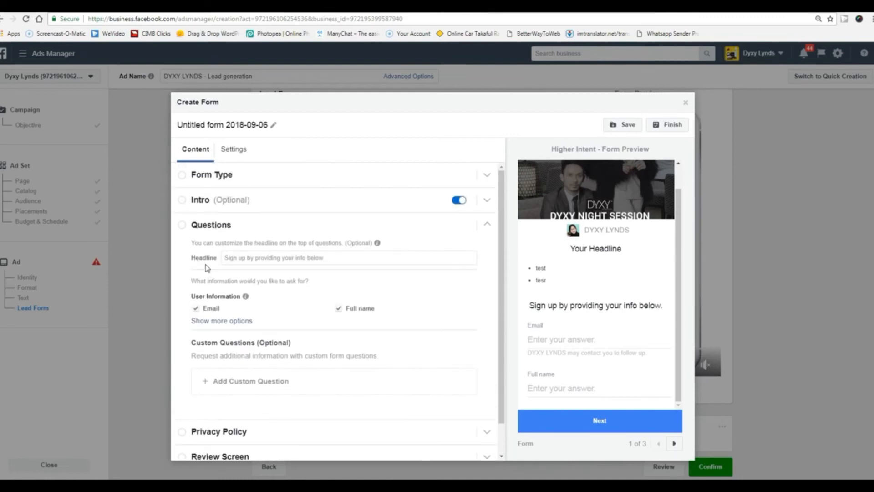
pyautogui.click(322, 256)
pyautogui.write('tets')
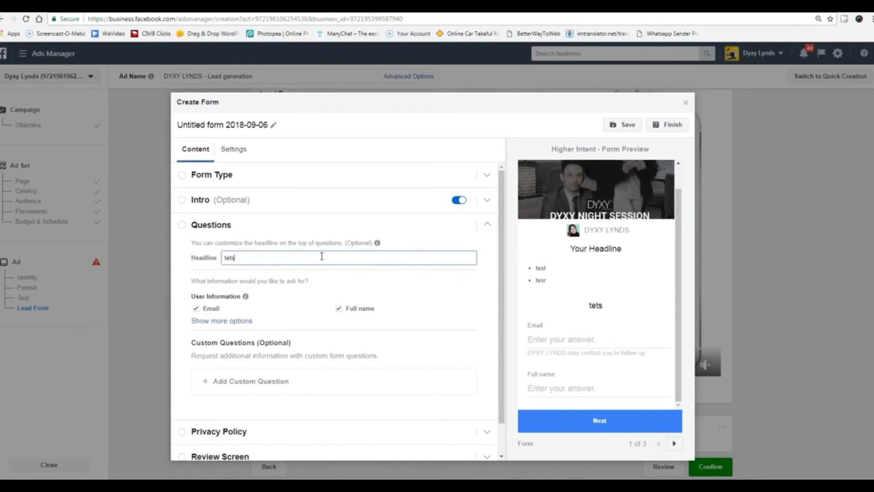
pyautogui.press('BackSpace')
pyautogui.write('s')
pyautogui.press('BackSpace')
pyautogui.write('t pertana')
pyautogui.press('BackSpace')
pyautogui.write('yaan')
pyautogui.click(453, 304)
# Look over the custom question types, then open the Privacy Policy settings.
pyautogui.scroll(-1, 313, 334)
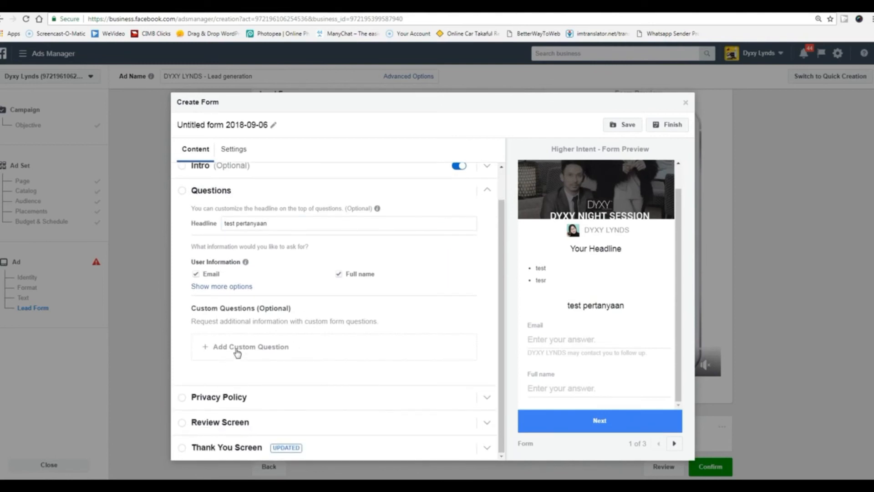
pyautogui.click(207, 353)
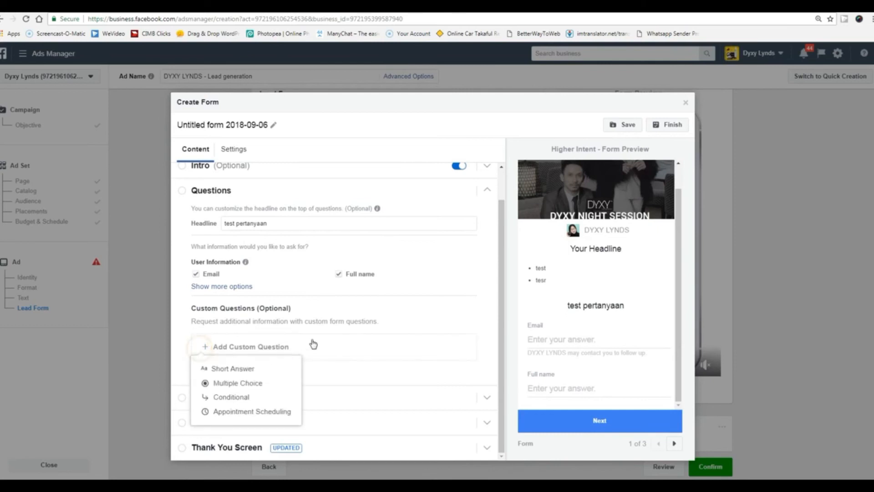
pyautogui.click(342, 339)
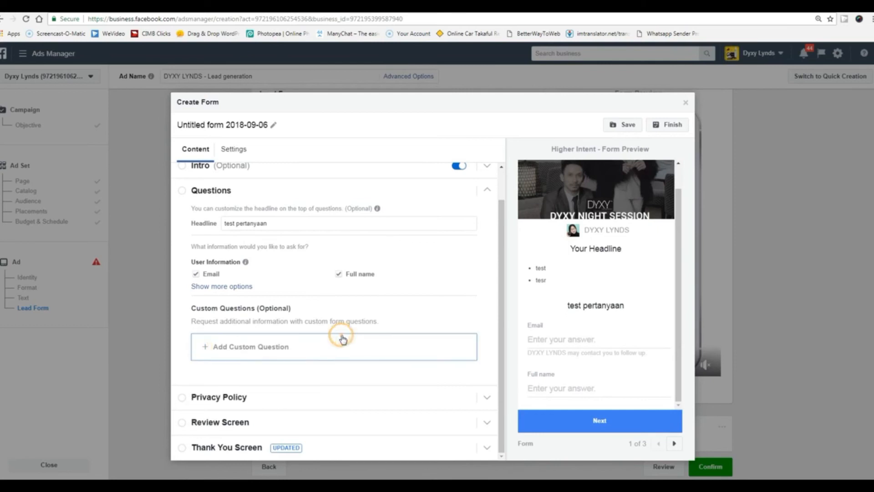
pyautogui.click(227, 397)
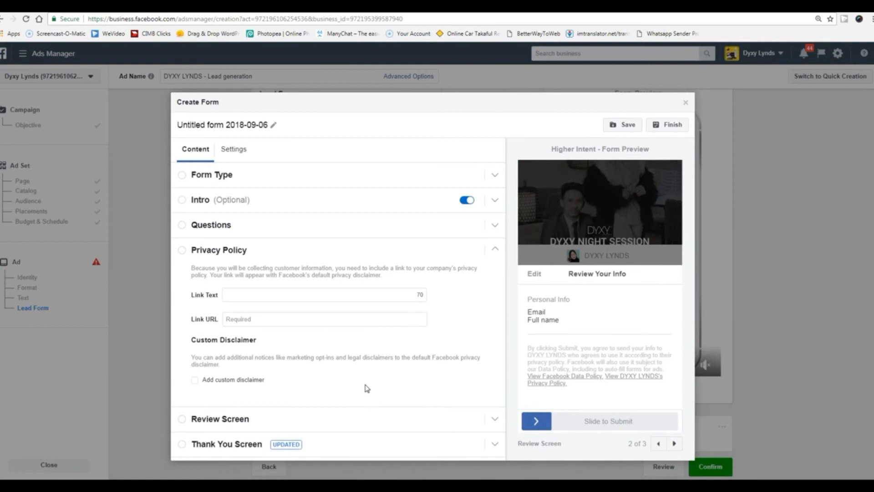
# Inspect the privacy policy link text and URL fields, then open the Review Screen section.
pyautogui.click(284, 294)
pyautogui.click(276, 318)
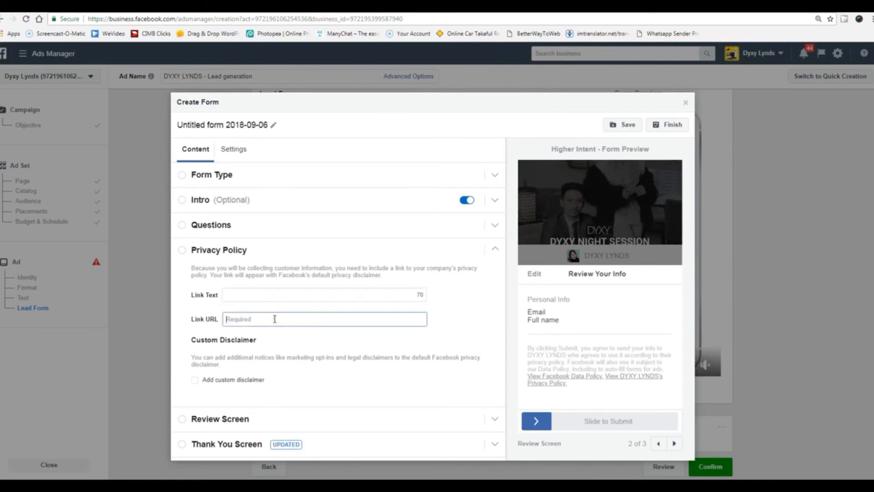
pyautogui.click(275, 293)
pyautogui.click(275, 317)
pyautogui.click(275, 293)
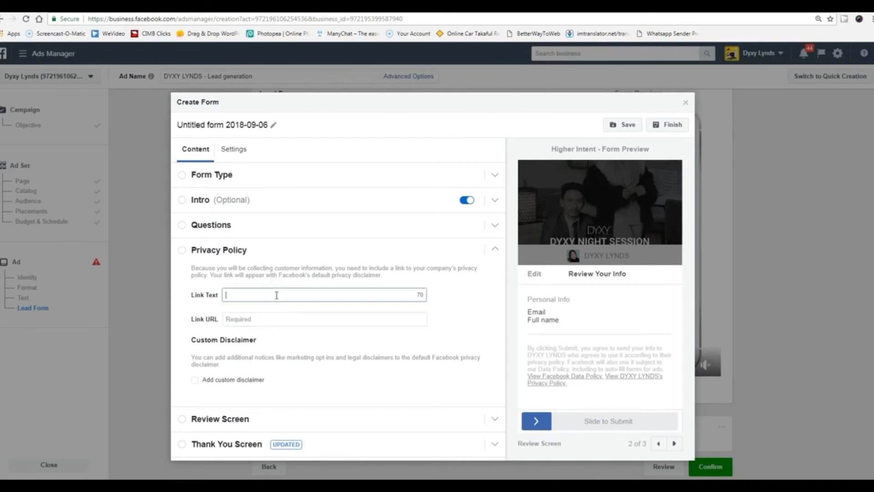
pyautogui.click(273, 318)
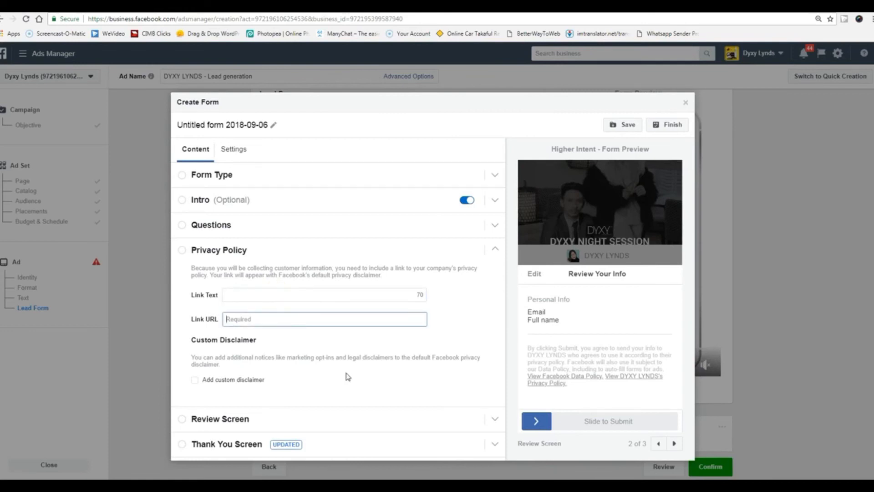
pyautogui.click(296, 418)
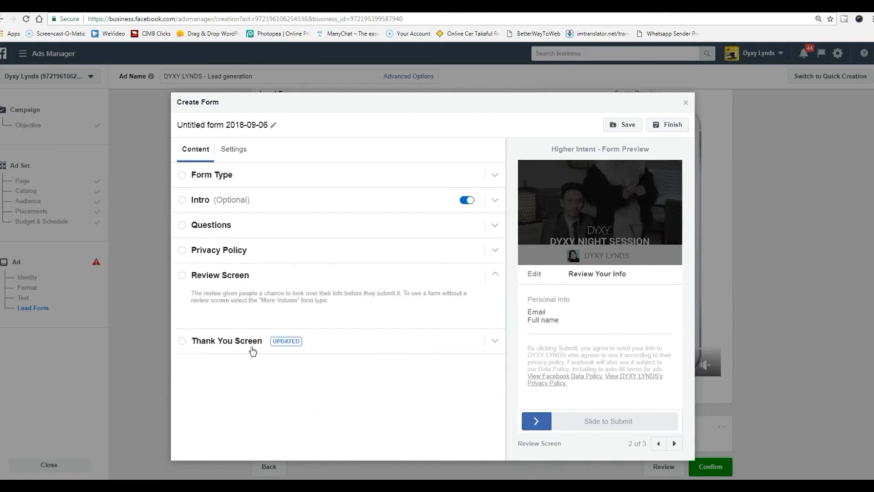
# Select and edit the Thank You Screen headline and description text.
pyautogui.click(185, 345)
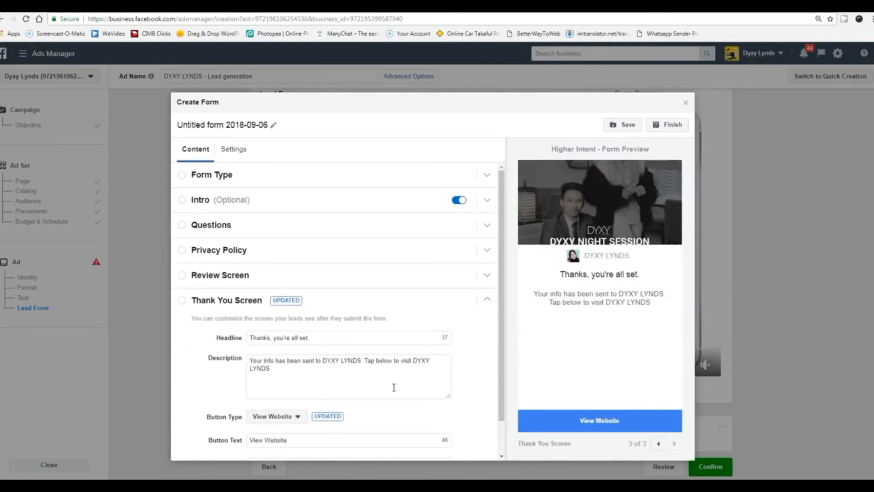
pyautogui.scroll(-1, 394, 387)
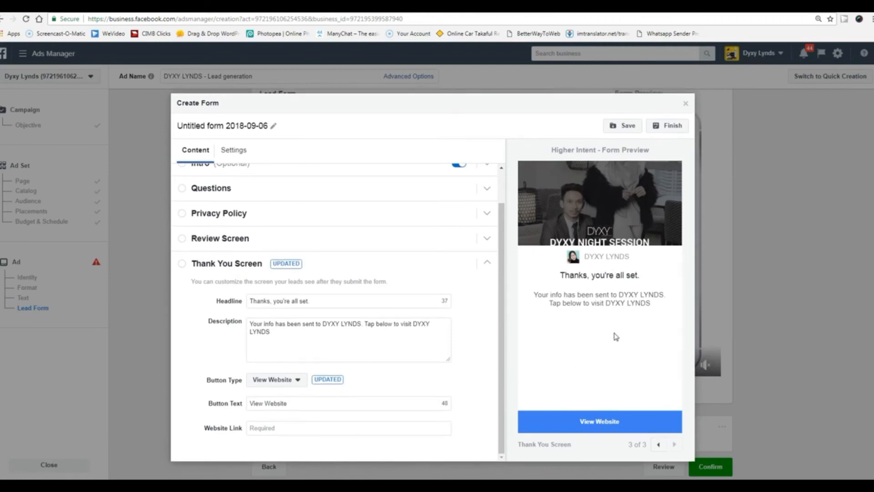
pyautogui.moveTo(314, 339); pyautogui.dragTo(276, 320)
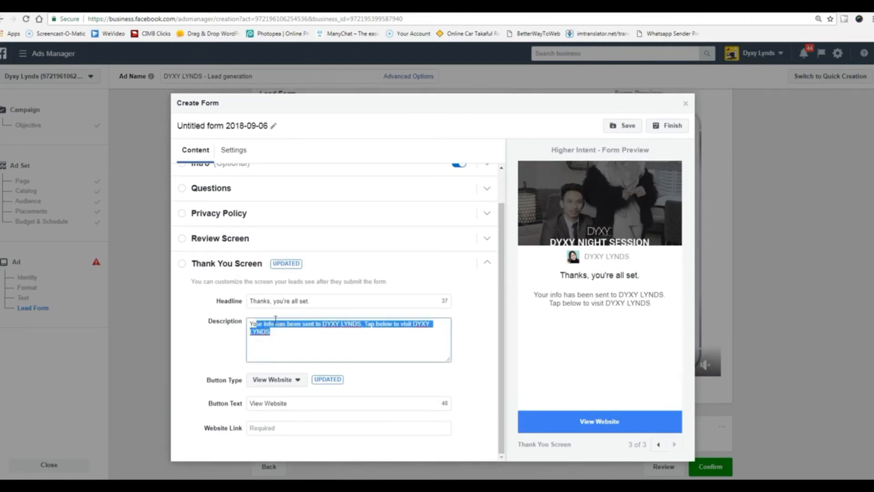
pyautogui.click(322, 303)
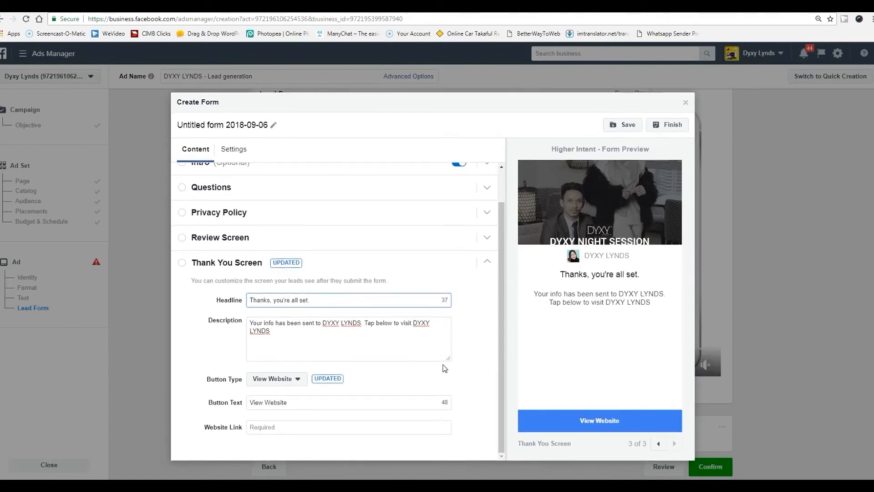
pyautogui.scroll(2, 475, 384)
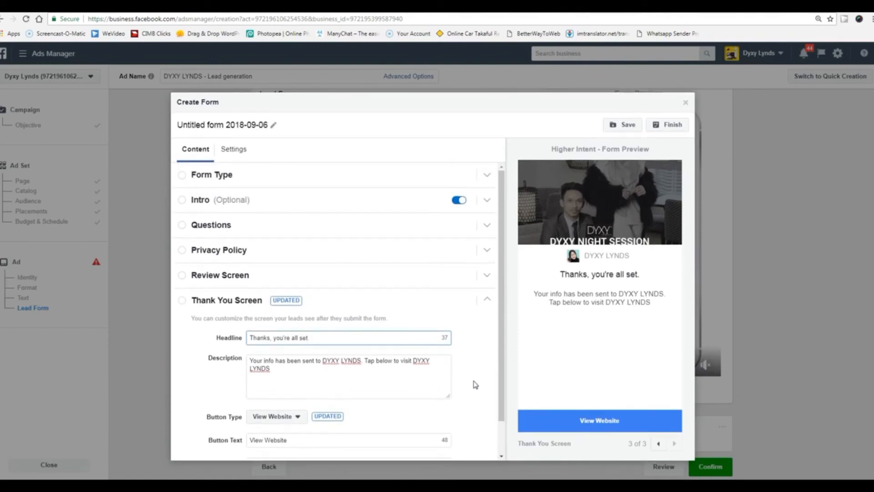
pyautogui.scroll(-2, 472, 382)
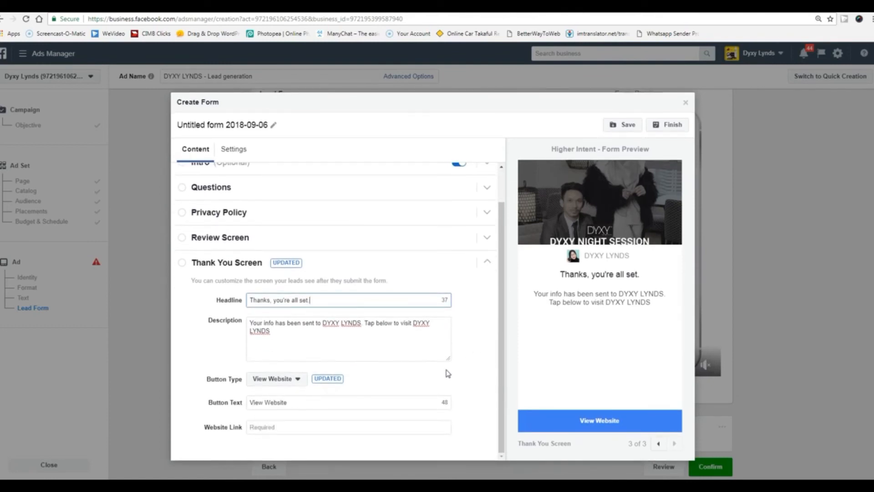
pyautogui.tripleClick(321, 301)
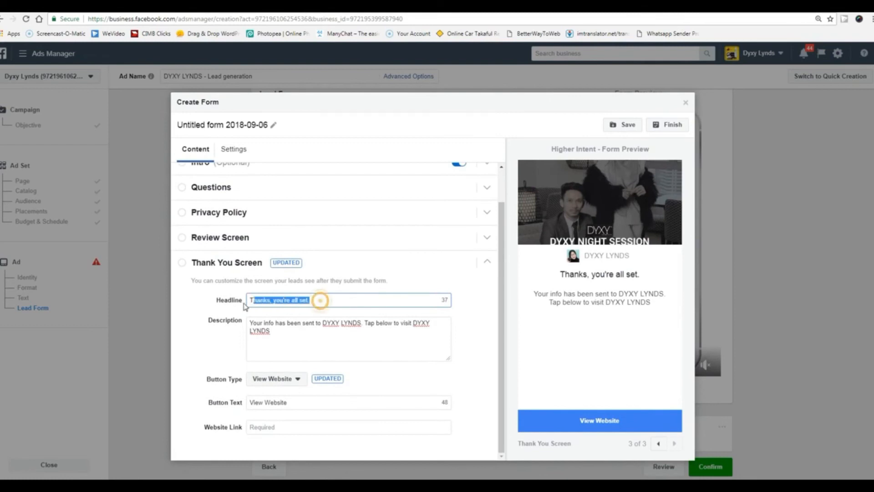
pyautogui.click(293, 342)
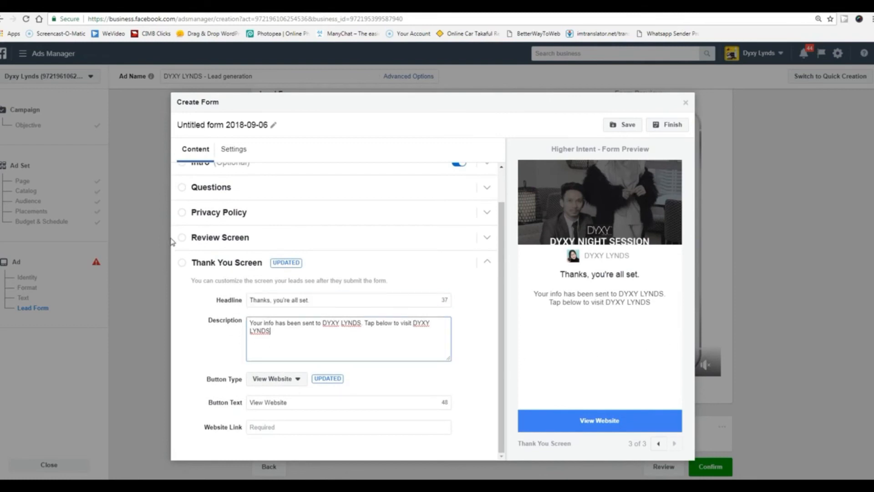
pyautogui.click(195, 163)
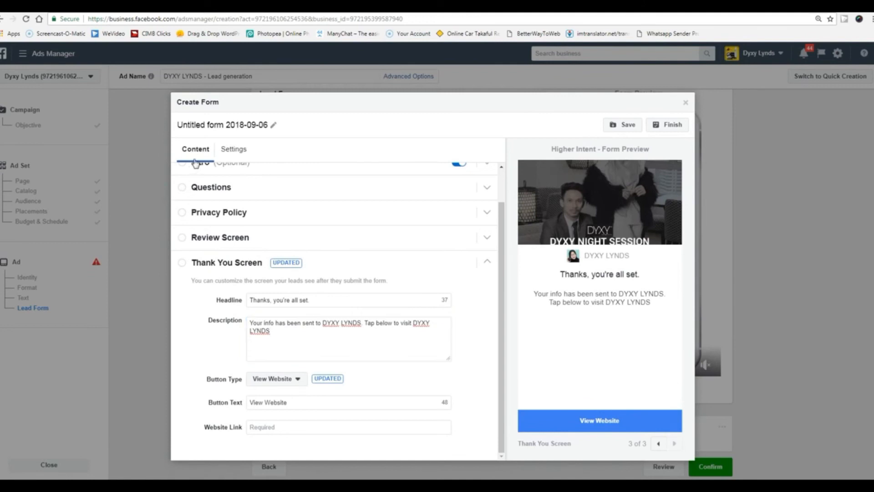
# Expand the Questions section and check the form preview.
pyautogui.click(185, 188)
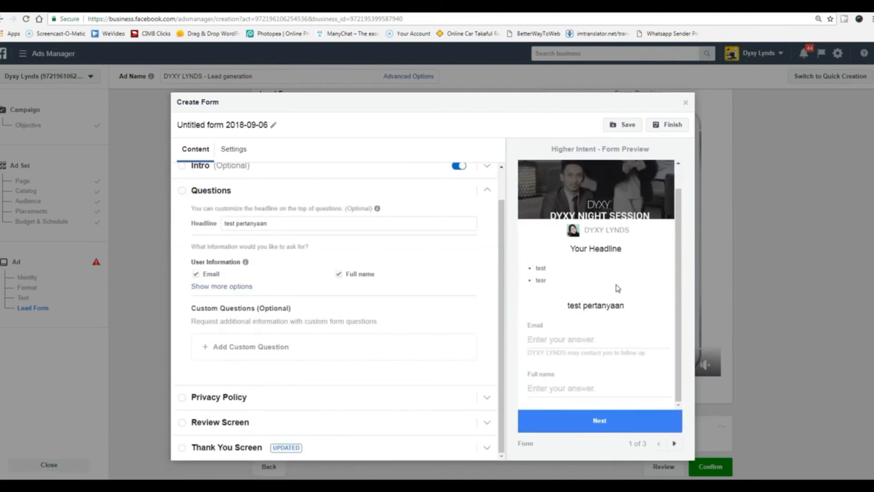
pyautogui.scroll(1, 619, 236)
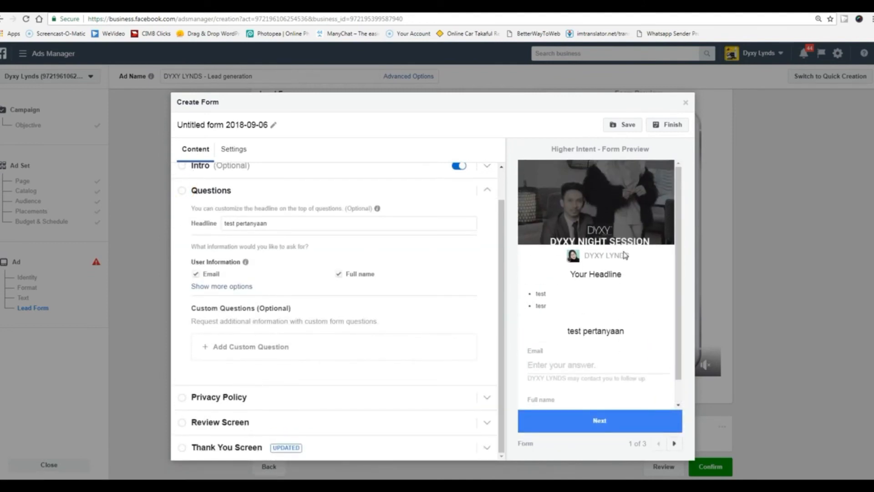
pyautogui.scroll(-1, 625, 255)
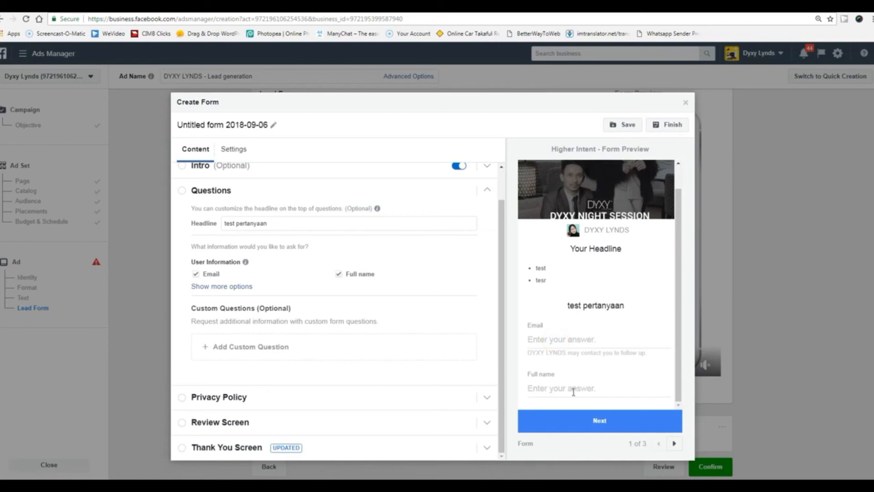
pyautogui.click(587, 422)
pyautogui.click(673, 125)
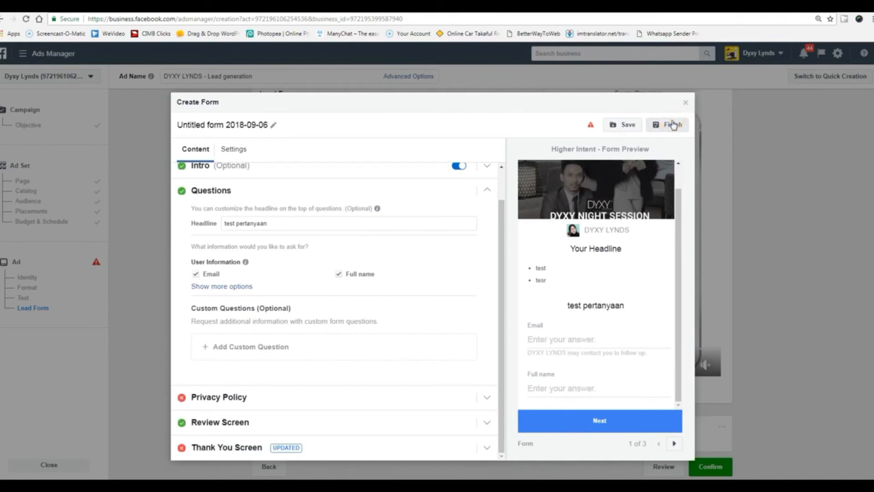
pyautogui.click(263, 396)
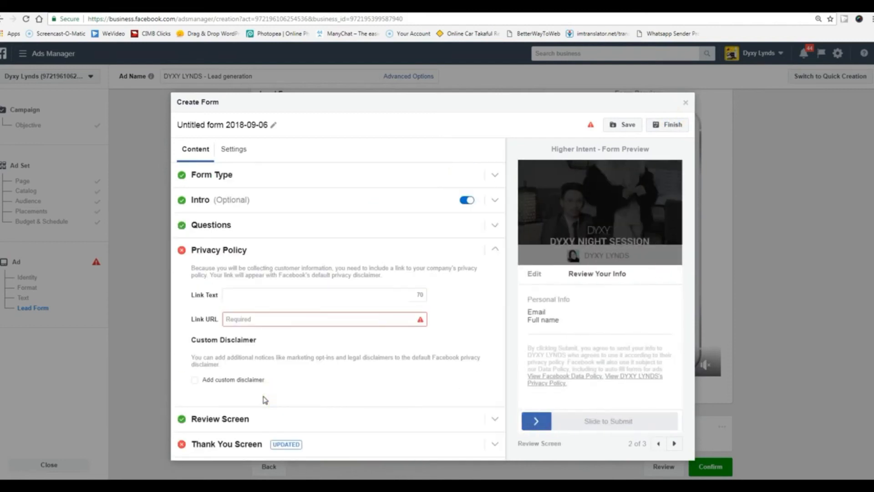
pyautogui.click(288, 320)
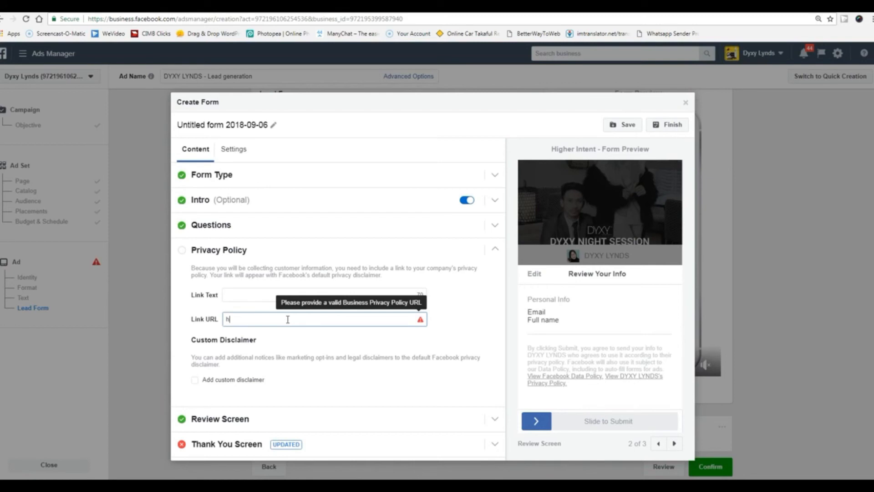
pyautogui.write('www.dyxypromosi.com')
pyautogui.click(242, 445)
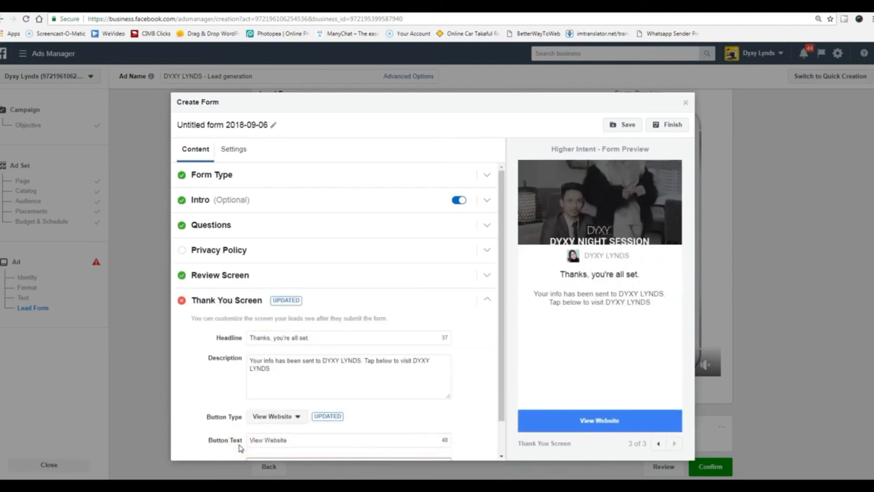
pyautogui.scroll(-1, 399, 418)
pyautogui.click(286, 426)
pyautogui.write('www.dyxyp')
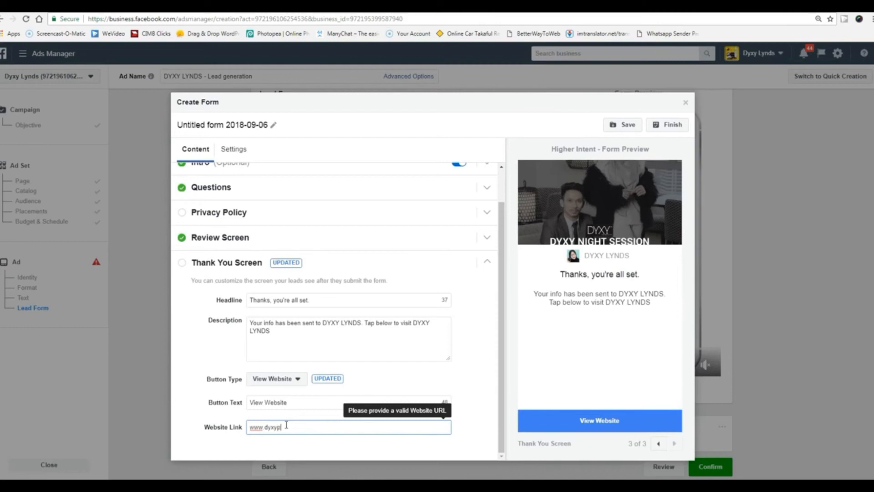
pyautogui.write('romosi.com')
pyautogui.click(491, 366)
pyautogui.scroll(2, 455, 363)
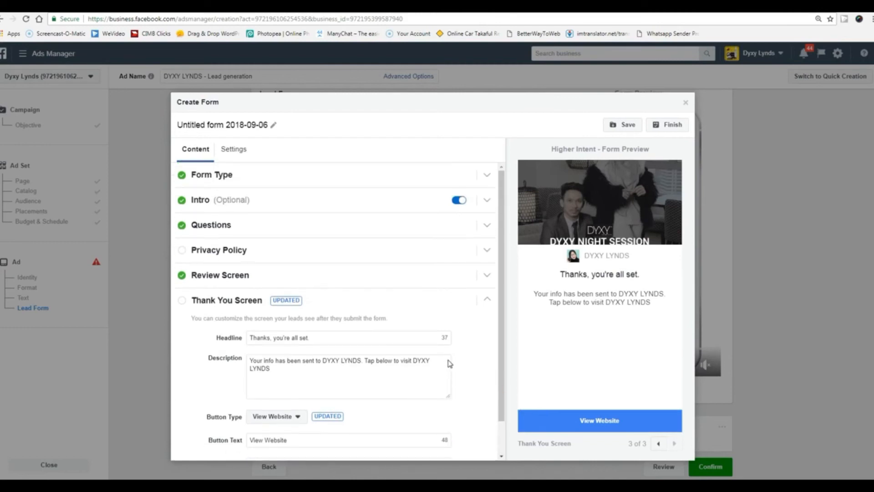
pyautogui.click(664, 131)
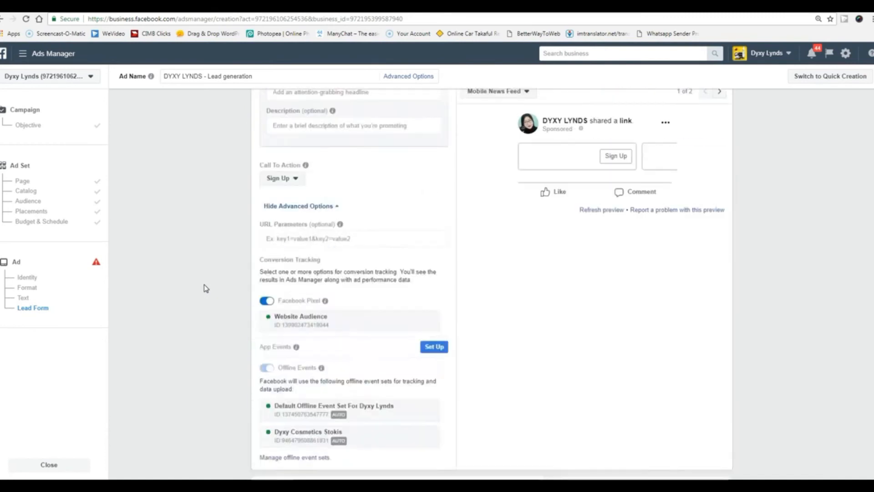
# Open the carousel ad's Call To Action dropdown, currently set to Sign Up.
pyautogui.scroll(-14, 207, 289)
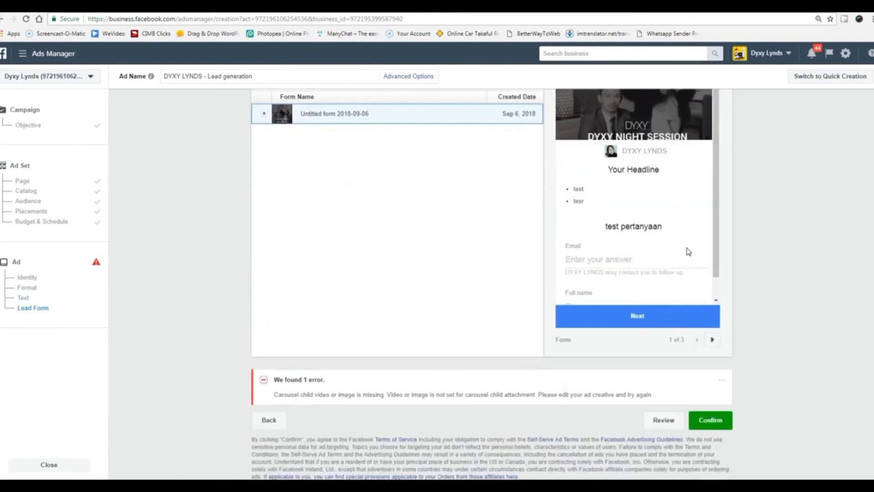
pyautogui.scroll(3, 688, 251)
pyautogui.scroll(2, 688, 251)
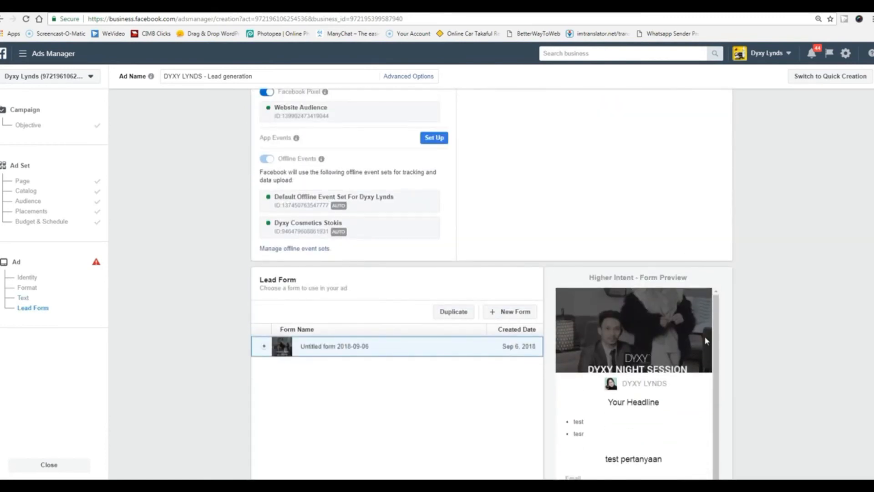
pyautogui.scroll(-1, 706, 340)
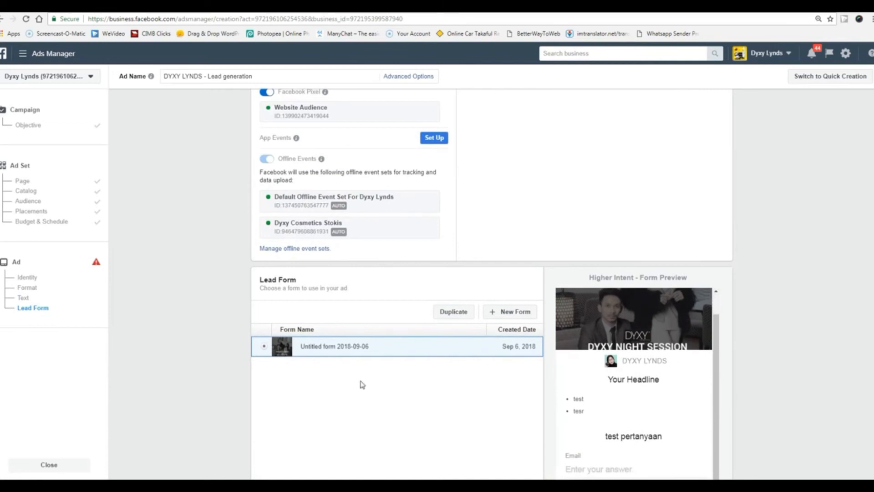
pyautogui.scroll(-3, 362, 385)
pyautogui.click(716, 257)
pyautogui.scroll(1, 716, 258)
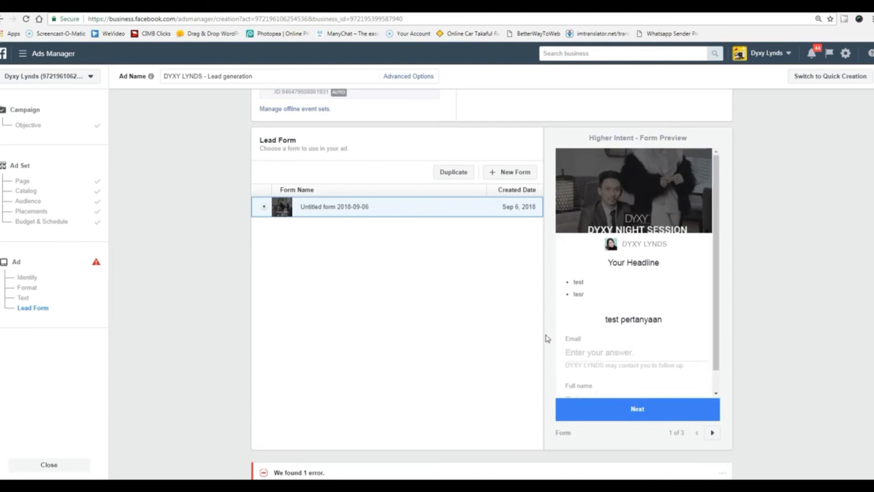
pyautogui.scroll(9, 547, 338)
pyautogui.scroll(5, 548, 338)
pyautogui.scroll(5, 547, 338)
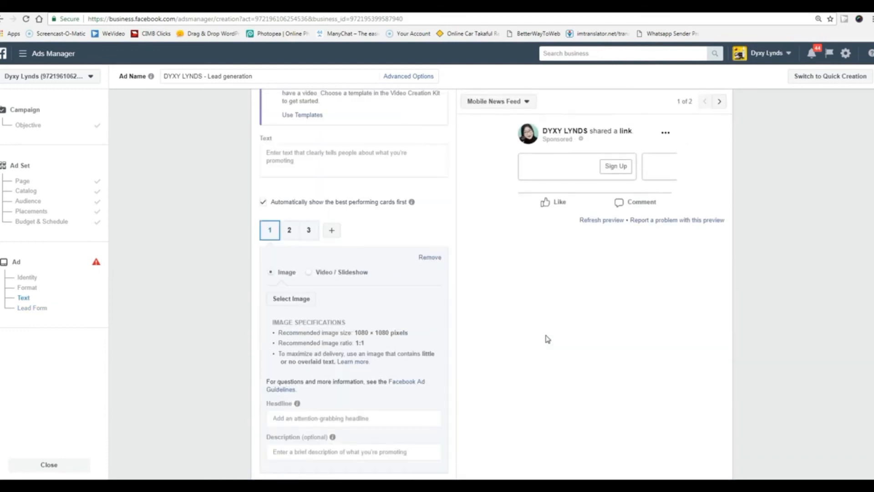
pyautogui.scroll(-5, 547, 339)
pyautogui.scroll(-7, 548, 338)
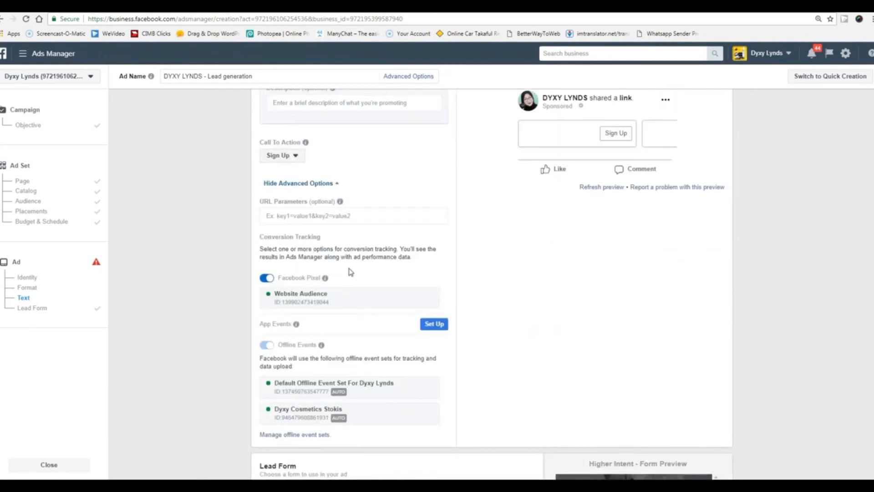
pyautogui.click(295, 156)
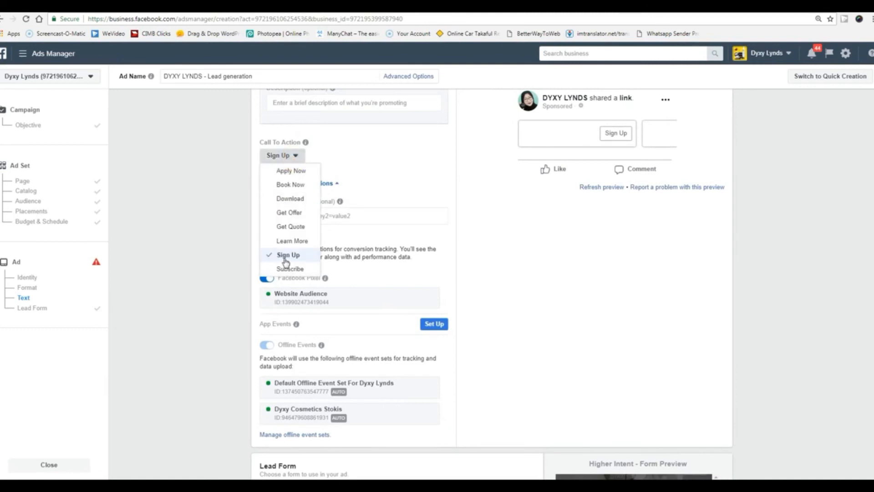
# Keep Sign Up and give the first carousel card the pink Design Basic.png image.
pyautogui.click(533, 298)
pyautogui.scroll(10, 529, 295)
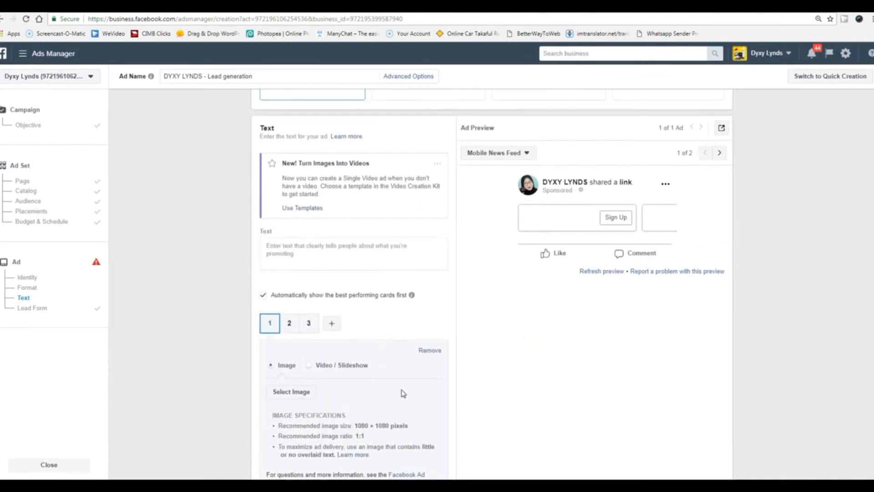
pyautogui.scroll(-2, 404, 393)
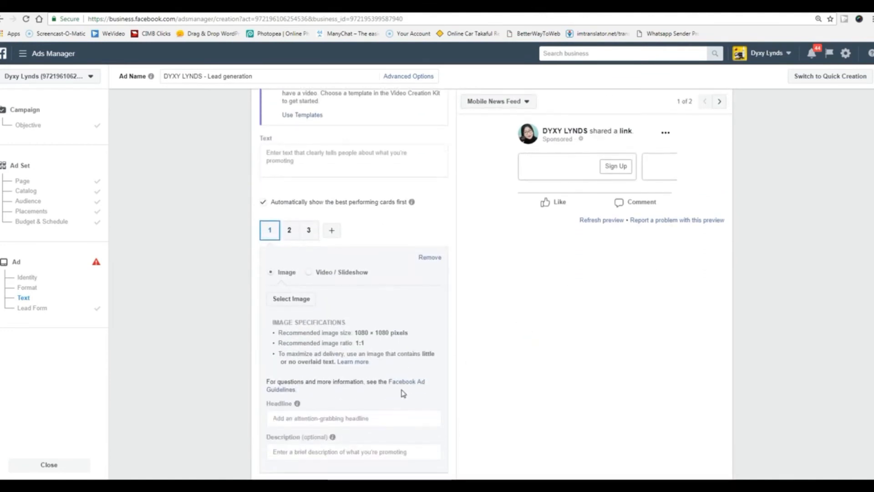
pyautogui.click(291, 298)
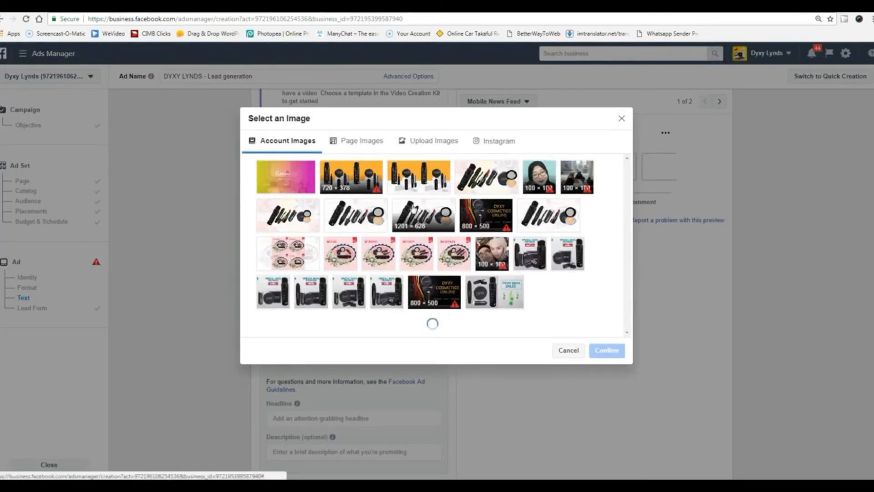
pyautogui.click(352, 263)
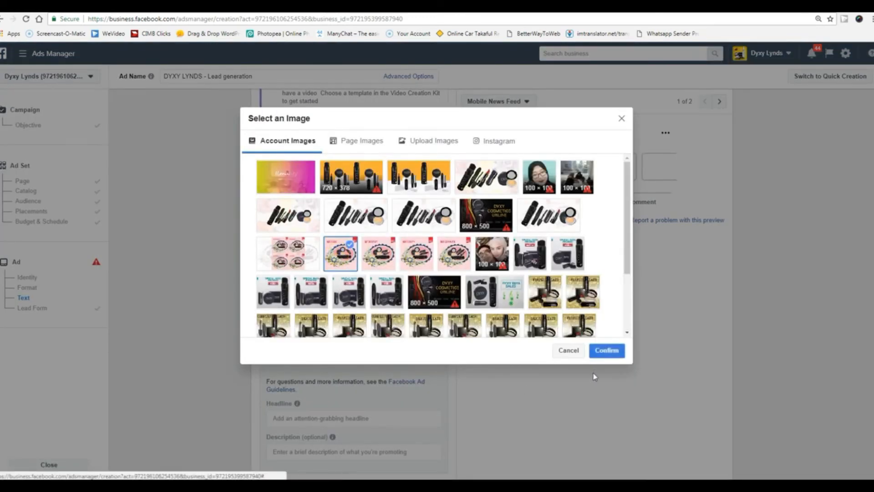
pyautogui.click(607, 351)
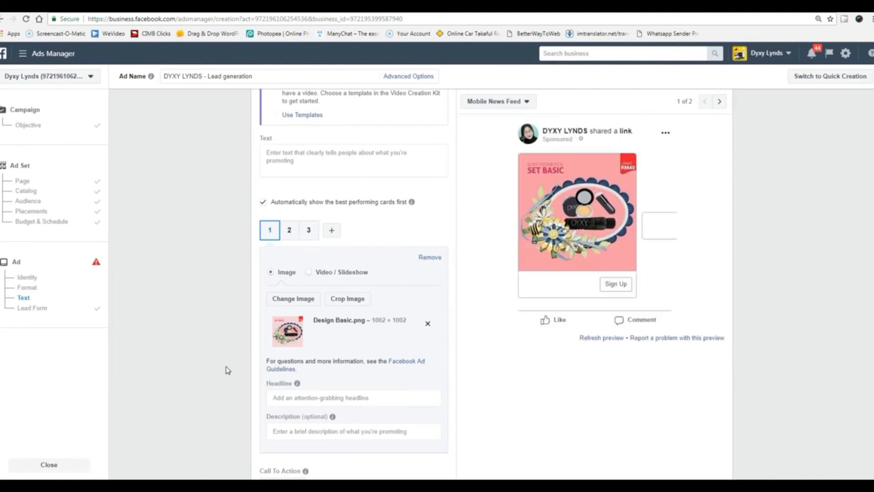
# Enter 'tetst 1' as the carousel ad's primary text.
pyautogui.scroll(3, 233, 362)
pyautogui.scroll(2, 289, 345)
pyautogui.scroll(-2, 289, 345)
pyautogui.click(312, 301)
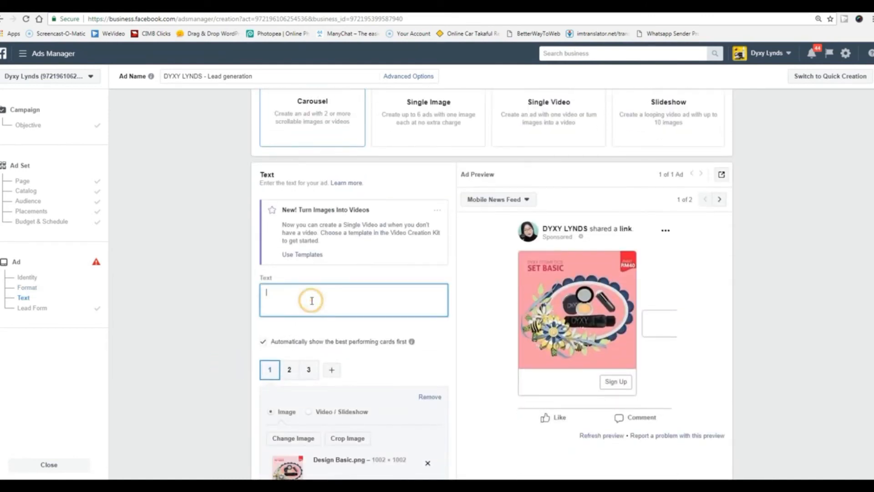
pyautogui.write('tetst 1')
pyautogui.click(221, 325)
pyautogui.click(543, 254)
pyautogui.tripleClick(284, 295)
pyautogui.click(204, 333)
pyautogui.scroll(-5, 203, 335)
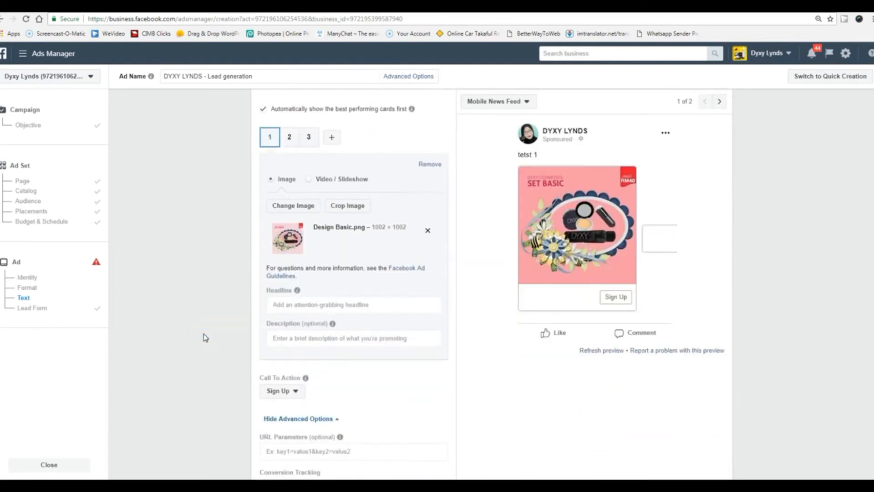
# Review the Lead generation ad's carousel, text and Lead Form sections.
pyautogui.scroll(-2, 204, 337)
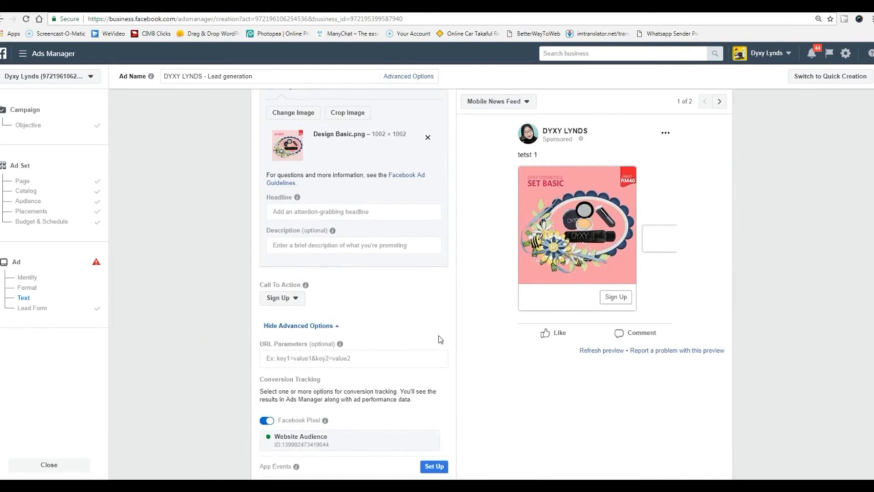
pyautogui.scroll(-3, 496, 355)
pyautogui.scroll(2, 496, 355)
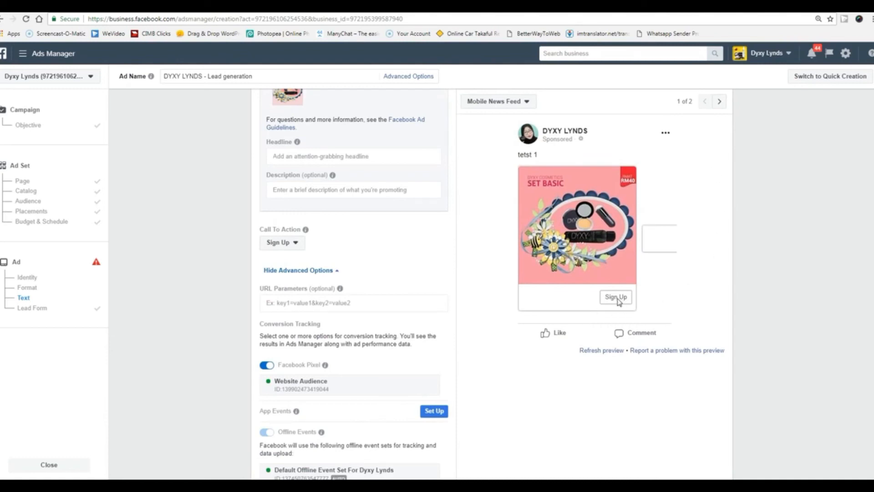
pyautogui.scroll(-10, 513, 371)
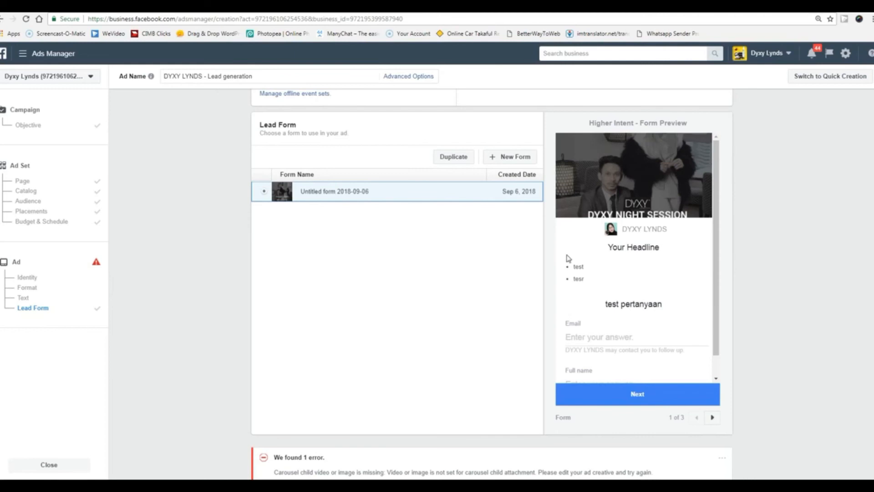
pyautogui.scroll(2, 569, 258)
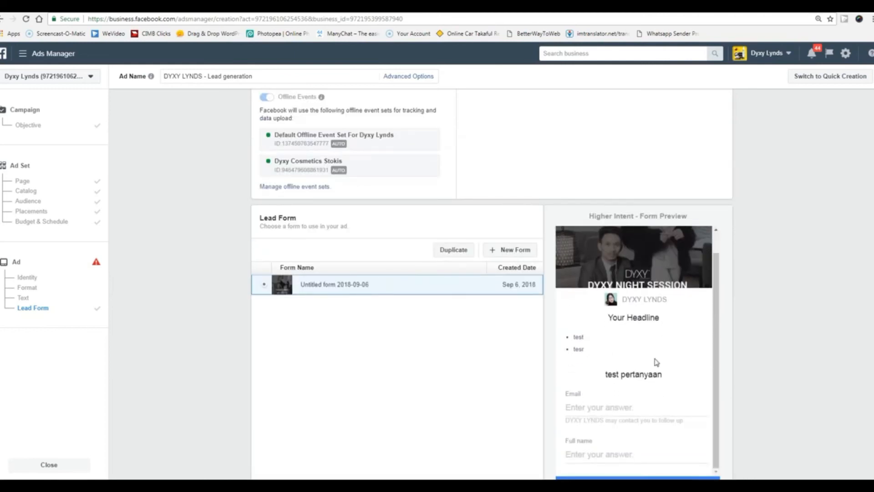
pyautogui.scroll(-2, 656, 362)
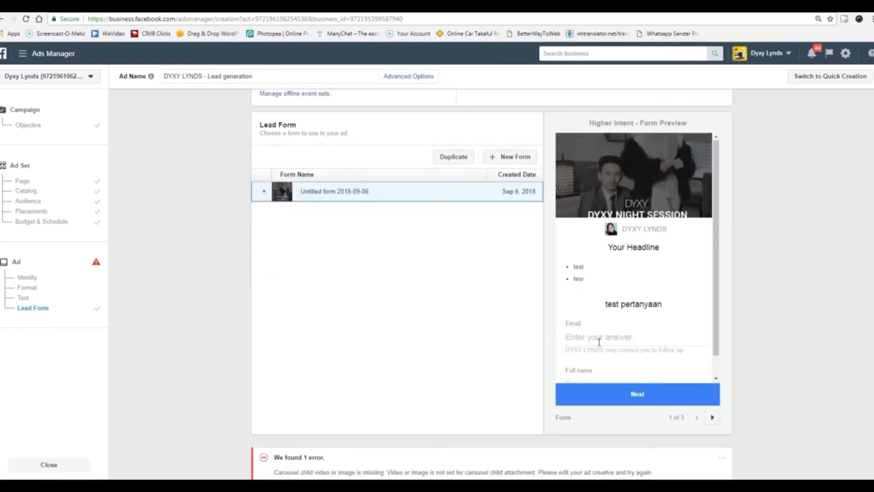
pyautogui.scroll(10, 451, 351)
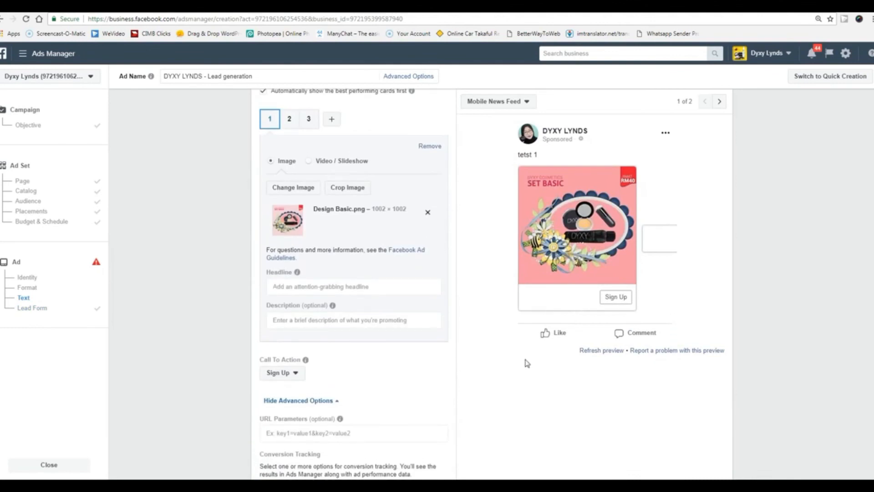
pyautogui.scroll(-10, 526, 363)
pyautogui.scroll(-1, 661, 261)
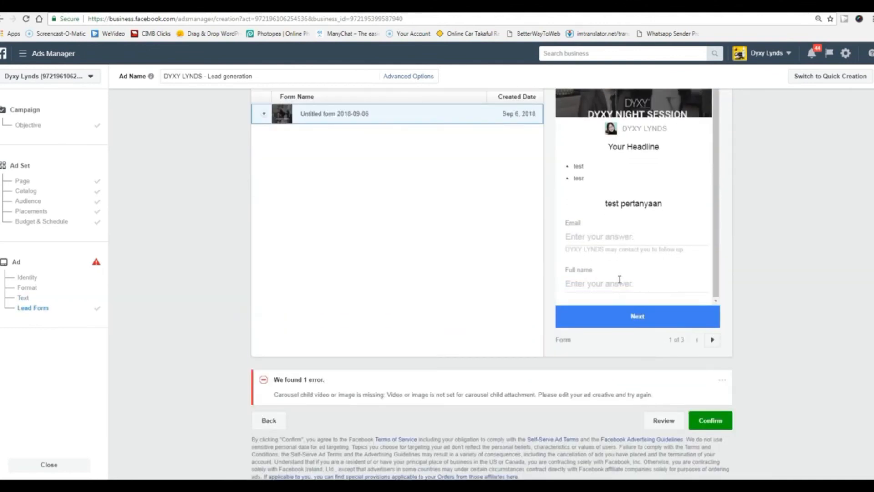
pyautogui.scroll(5, 619, 279)
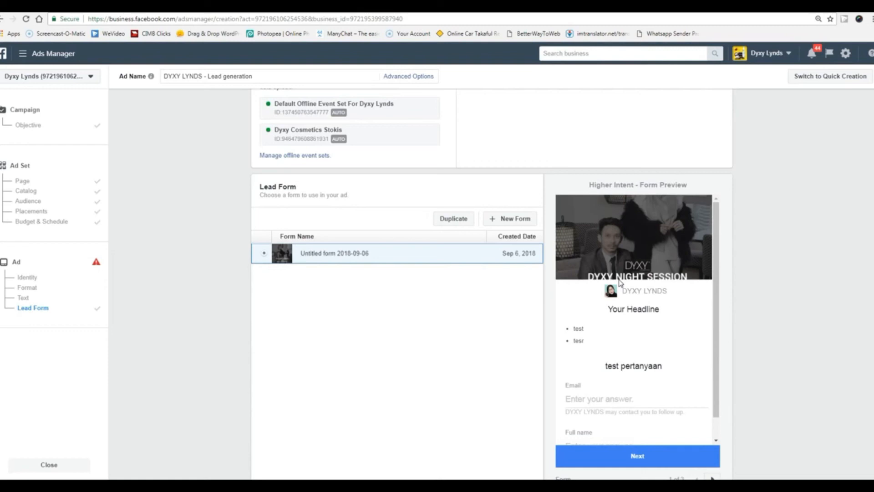
pyautogui.scroll(-2, 619, 283)
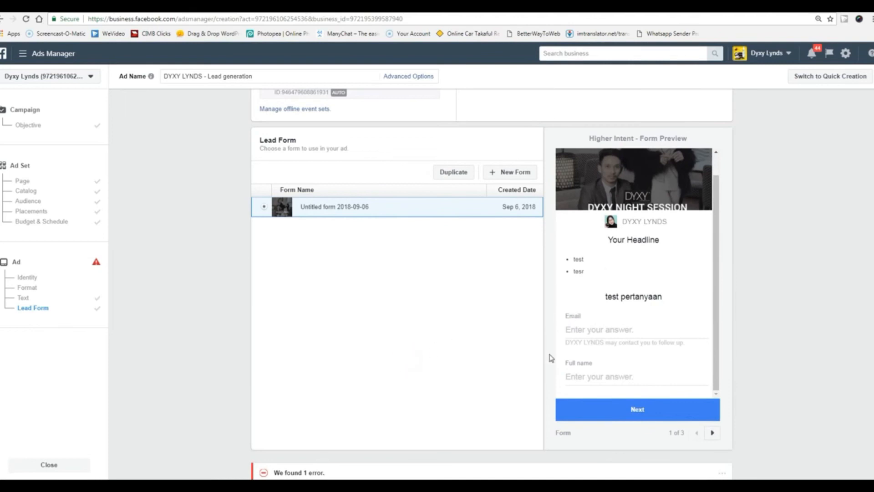
pyautogui.scroll(6, 660, 365)
pyautogui.scroll(1, 660, 366)
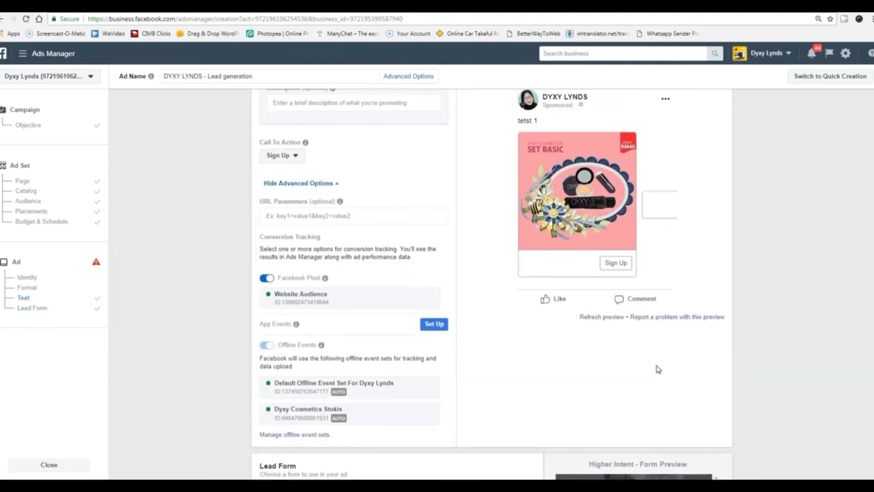
pyautogui.scroll(10, 531, 367)
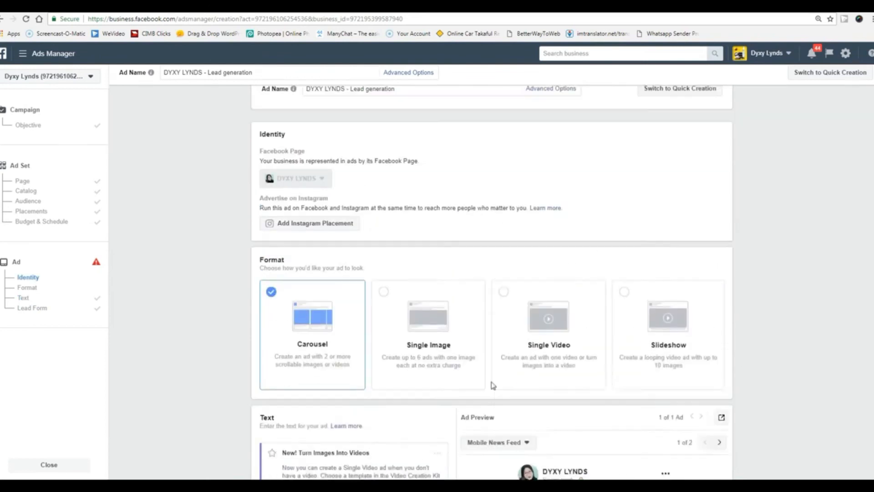
# Go back through the ad set step to the Campaign Objective step.
pyautogui.scroll(-2, 493, 385)
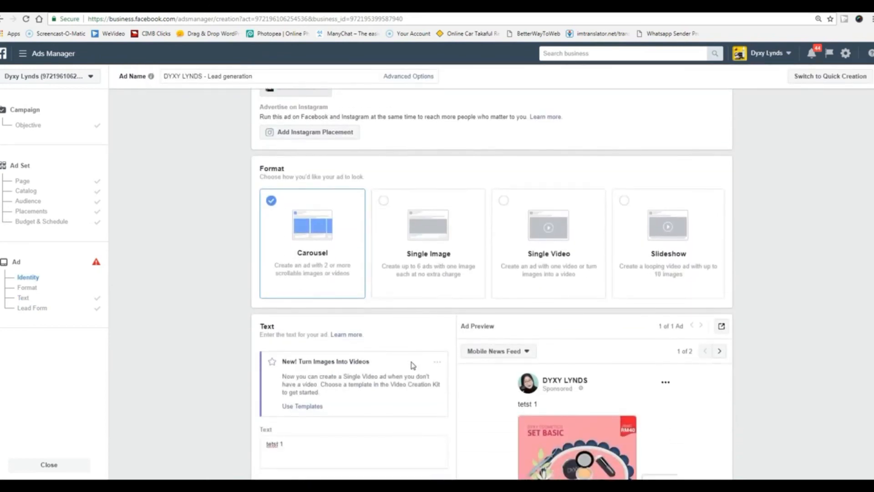
pyautogui.scroll(-6, 437, 255)
pyautogui.scroll(-20, 457, 412)
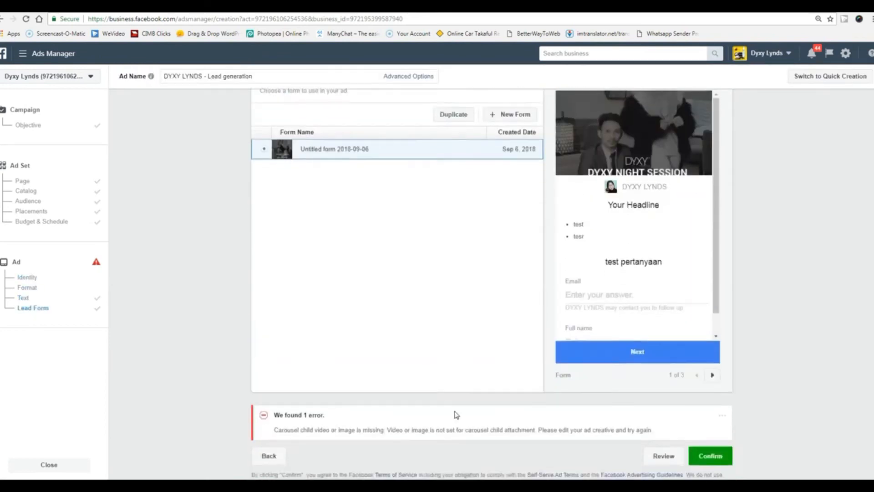
pyautogui.click(269, 420)
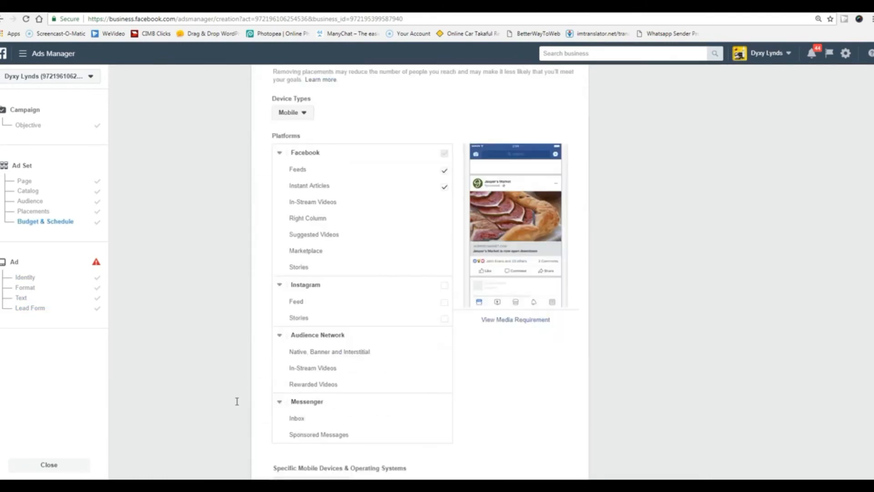
pyautogui.click(269, 465)
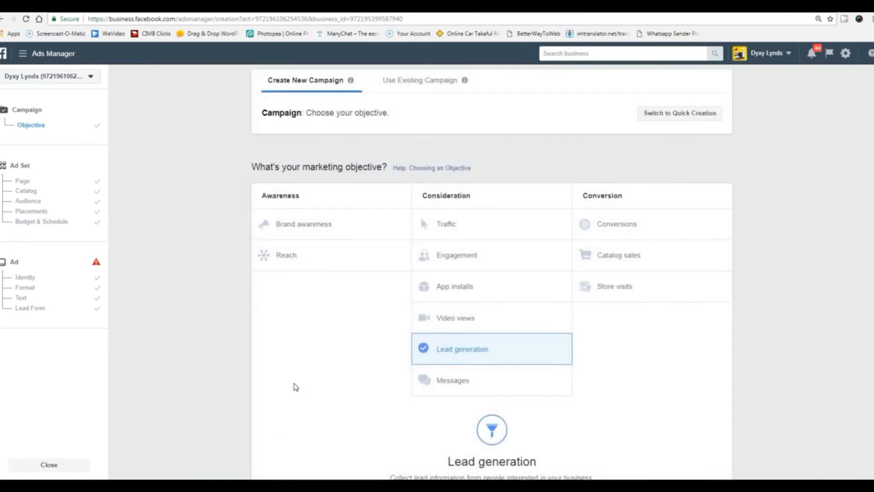
# Reload the campaign page, discarding unsaved changes, and dismiss the unfinished-draft summary.
pyautogui.scroll(4, 296, 387)
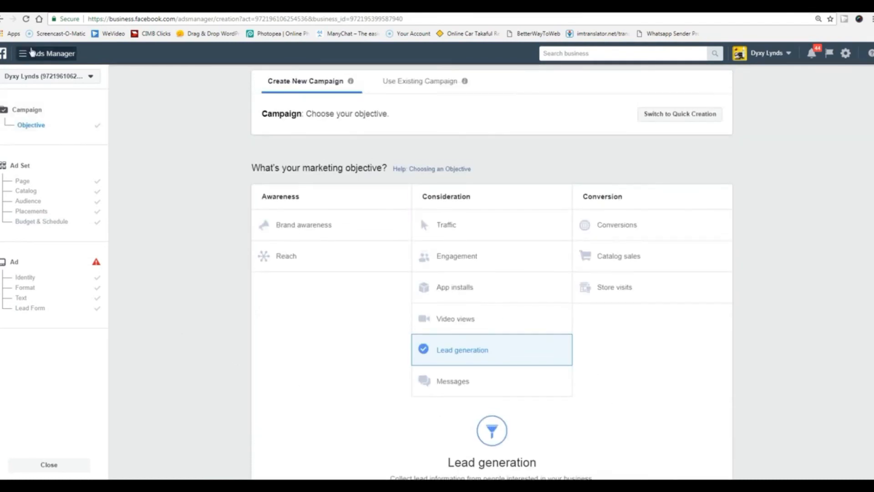
pyautogui.click(26, 19)
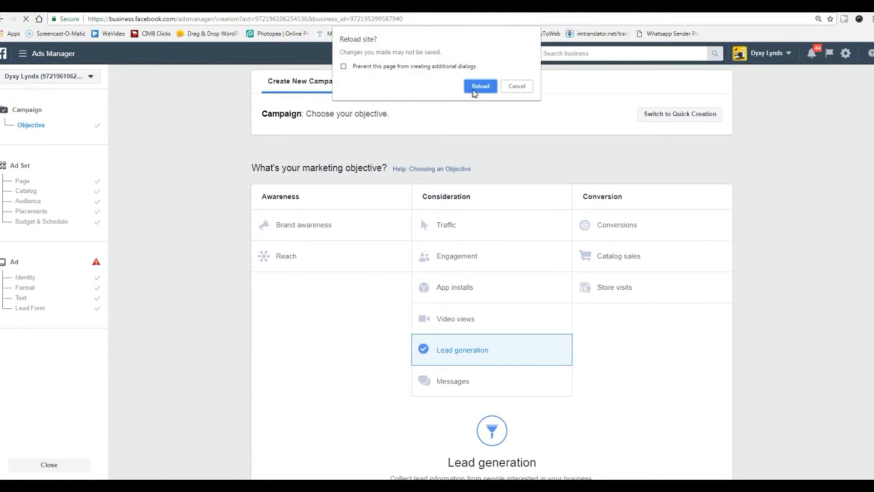
pyautogui.click(477, 88)
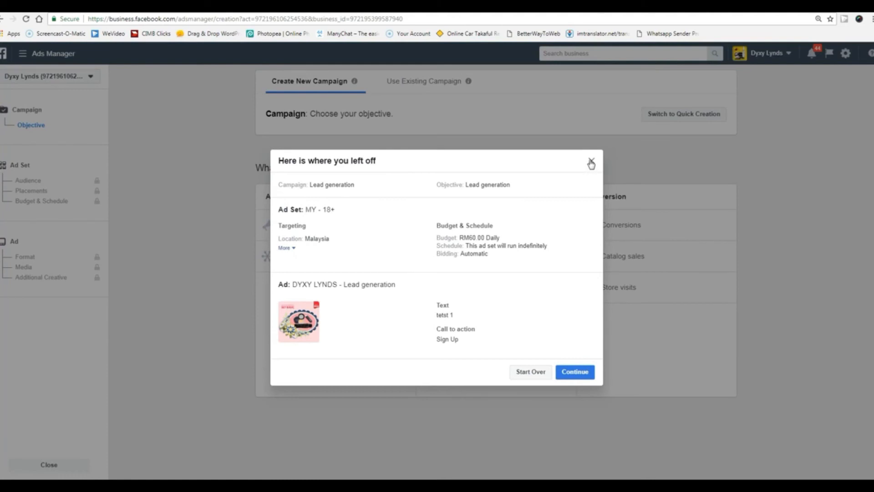
pyautogui.click(591, 162)
# Choose the Messages objective and continue past the RM15.00 daily budget ad set to the ad.
pyautogui.click(456, 381)
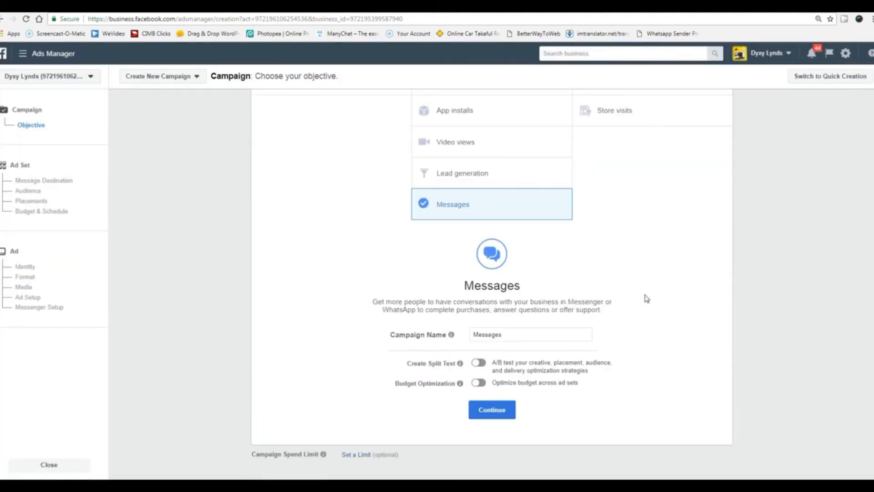
pyautogui.click(489, 412)
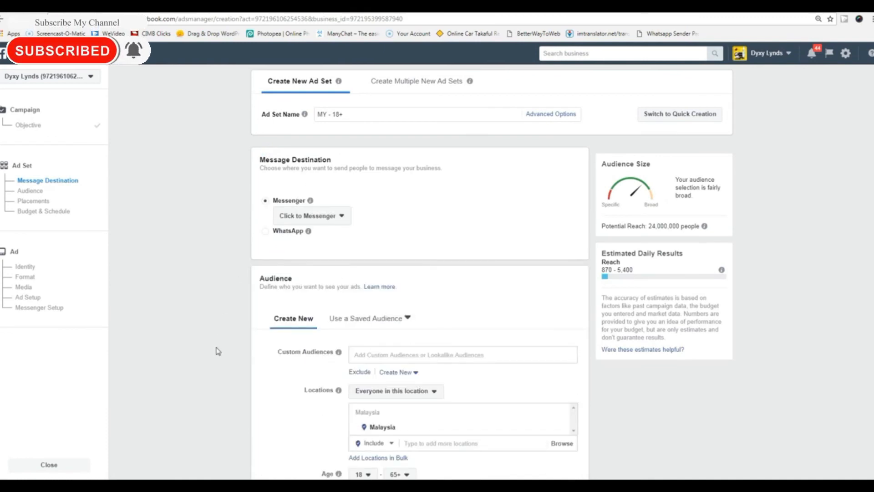
pyautogui.scroll(-3, 341, 308)
pyautogui.scroll(-4, 226, 363)
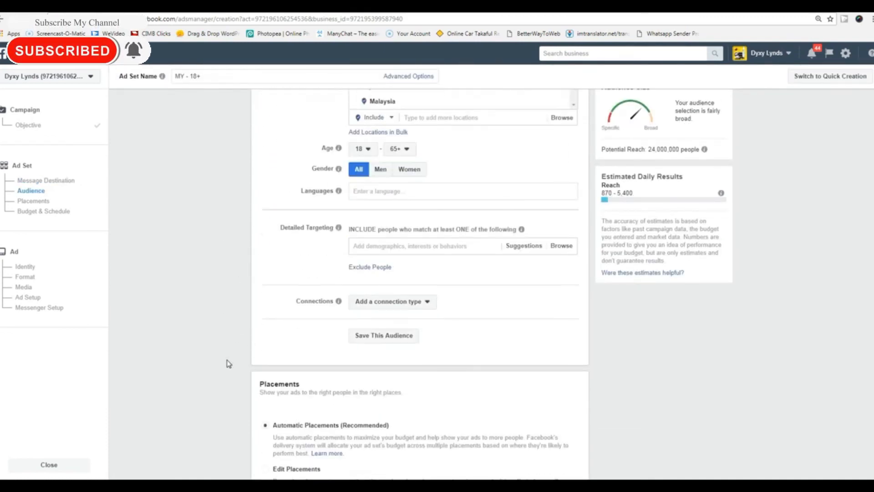
pyautogui.scroll(-5, 244, 364)
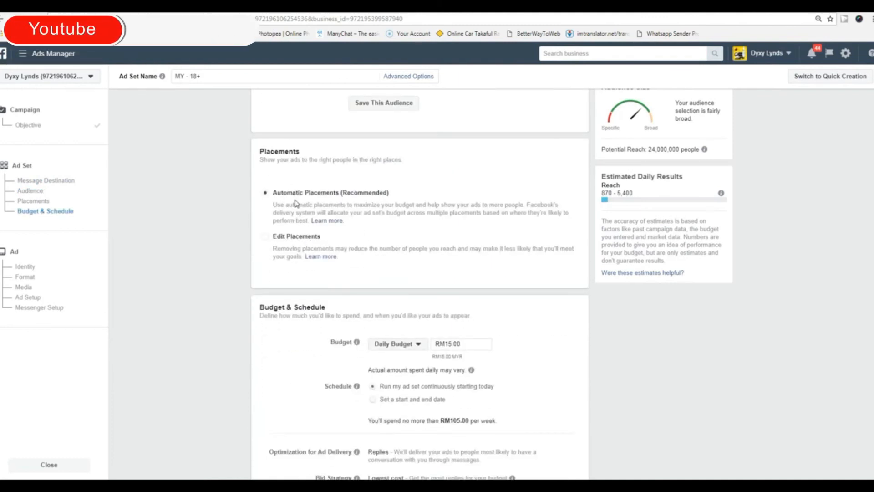
pyautogui.scroll(-4, 242, 276)
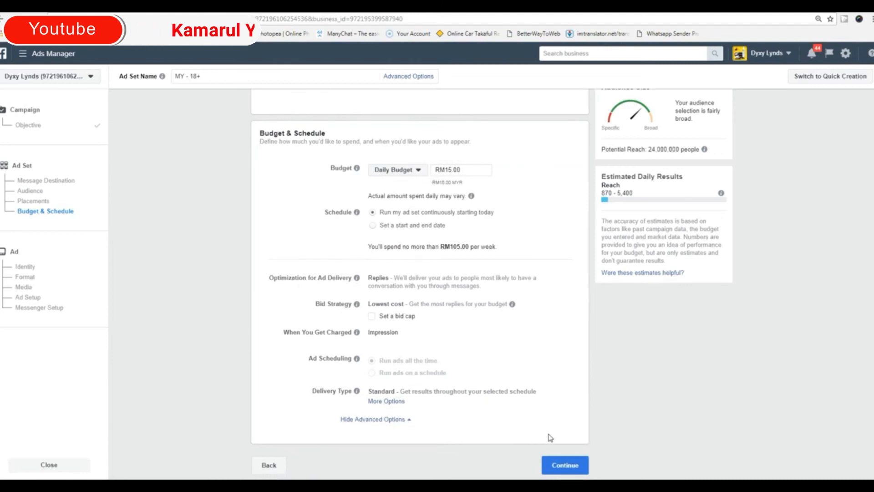
pyautogui.click(563, 465)
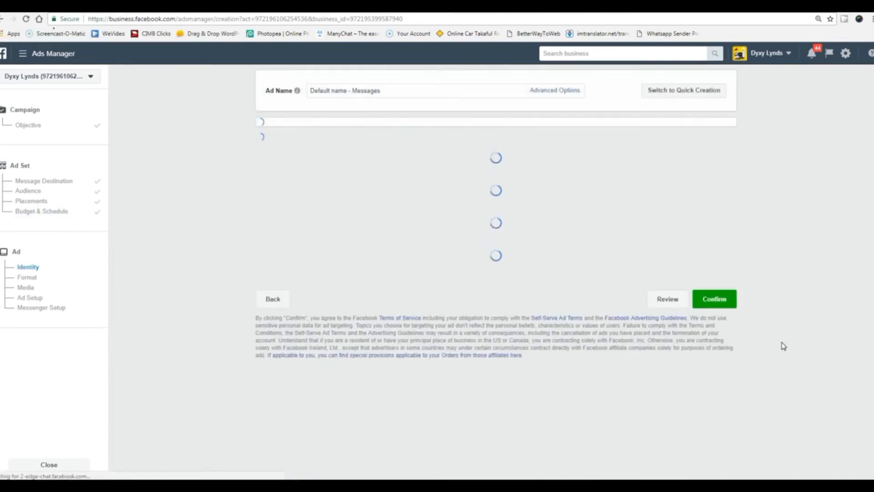
# Add a 720 × 378 product image from the account library and scroll to Ad Setup.
pyautogui.scroll(-2, 189, 369)
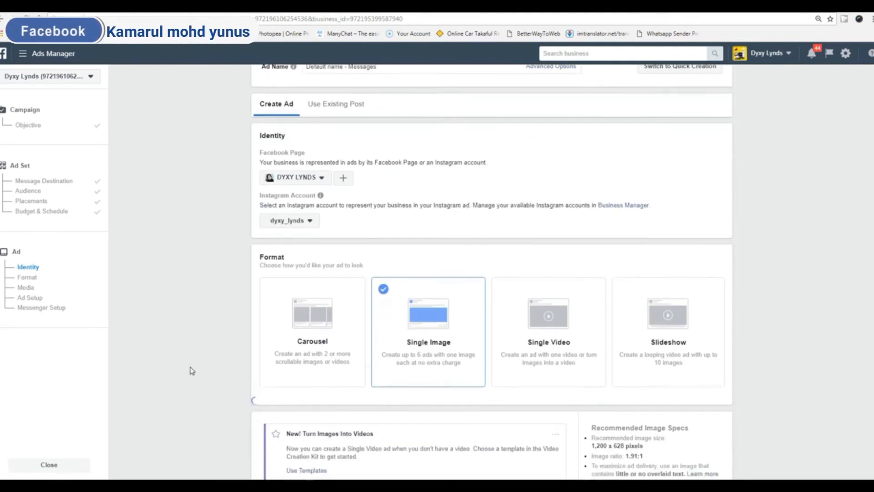
pyautogui.scroll(-7, 189, 362)
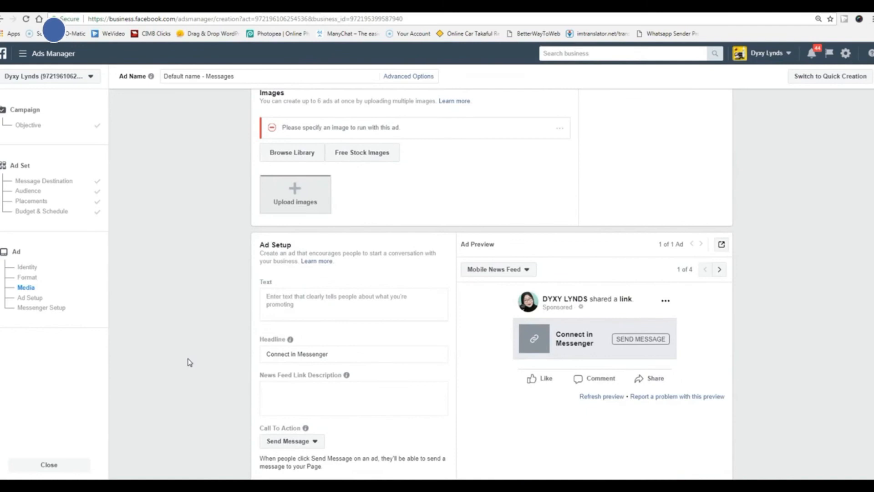
pyautogui.scroll(8, 189, 363)
pyautogui.scroll(-2, 189, 362)
pyautogui.scroll(1, 188, 361)
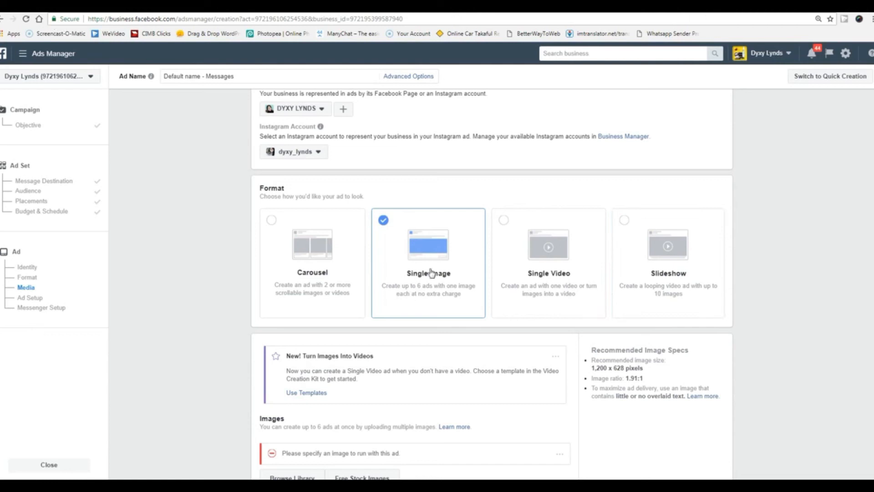
pyautogui.scroll(-7, 425, 367)
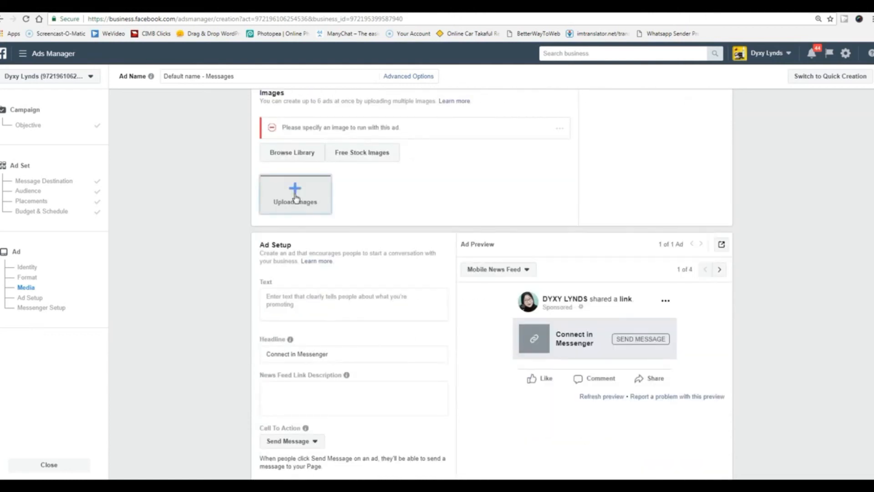
pyautogui.click(295, 199)
pyautogui.click(393, 232)
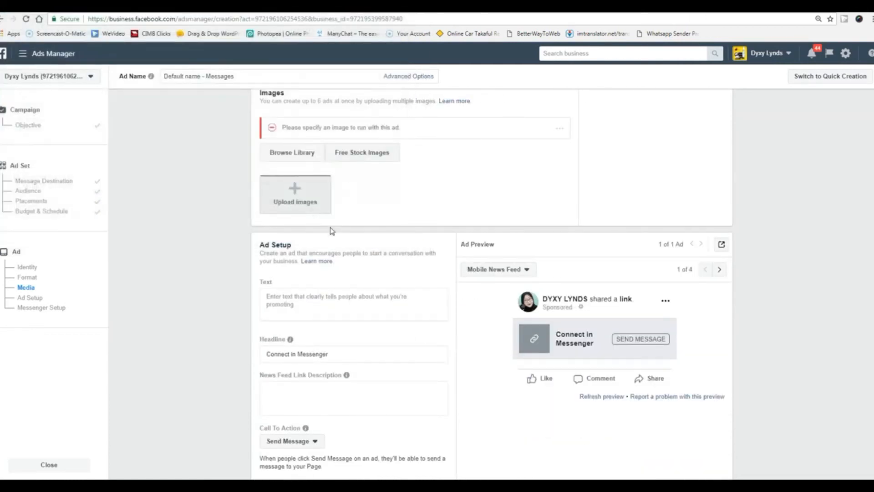
pyautogui.click(292, 153)
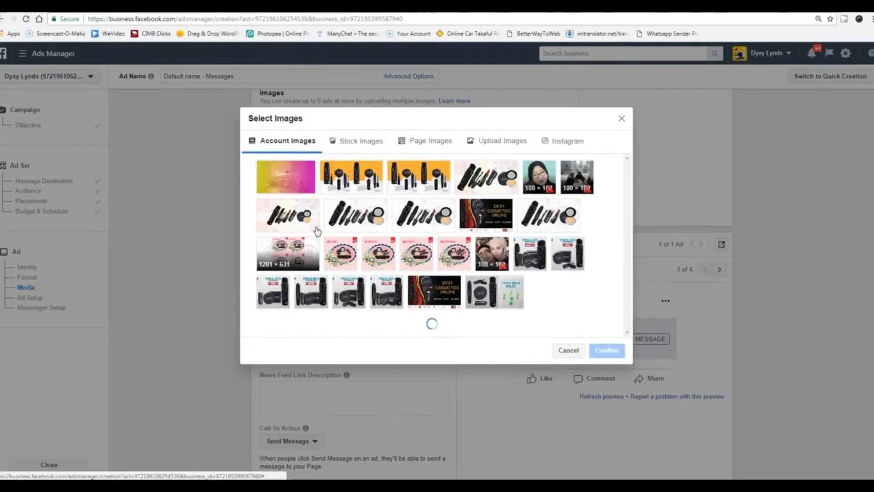
pyautogui.click(363, 174)
pyautogui.click(609, 351)
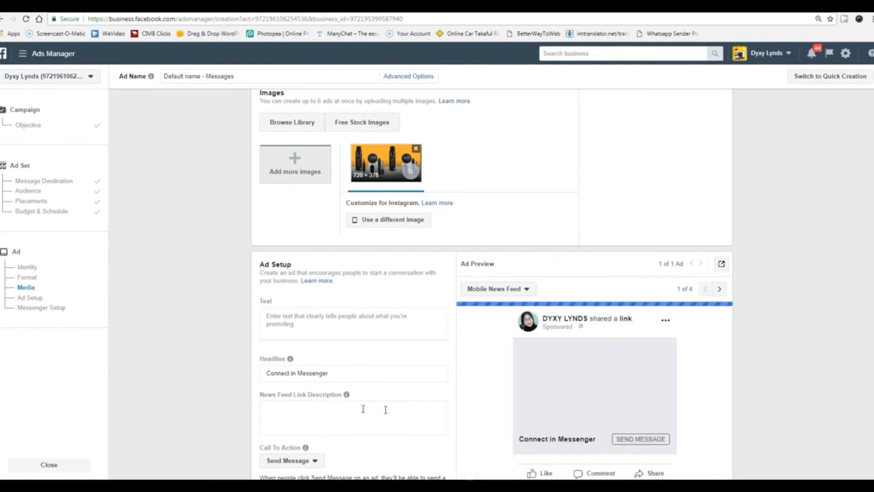
pyautogui.scroll(-1, 424, 405)
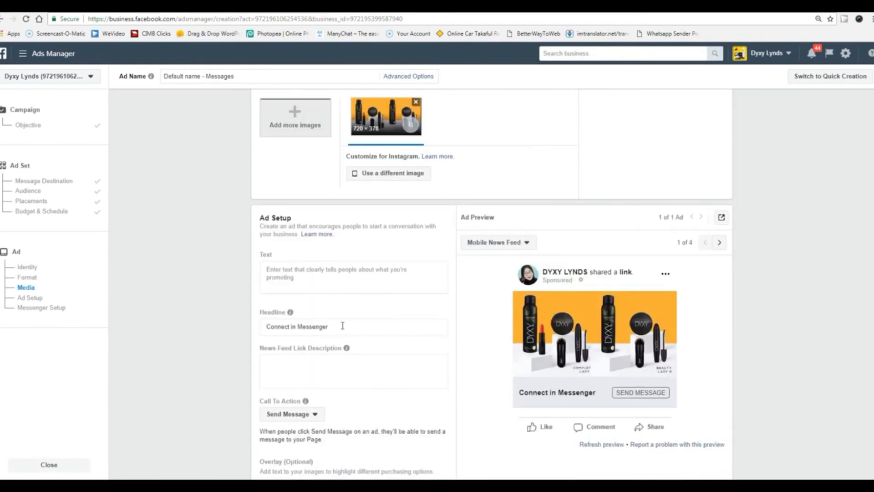
pyautogui.scroll(-2, 670, 371)
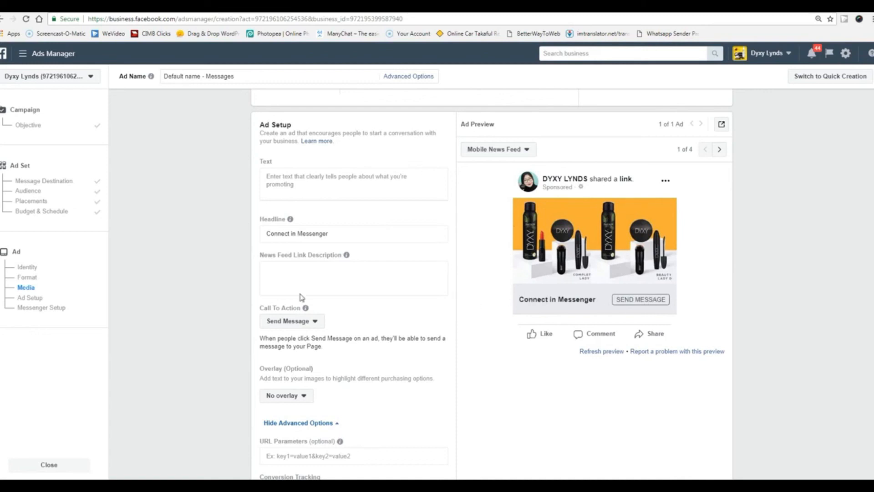
# Give the ad link description 'sadad' and primary text 'adadadada', keeping headline 'Connect in Messenger'.
pyautogui.click(292, 280)
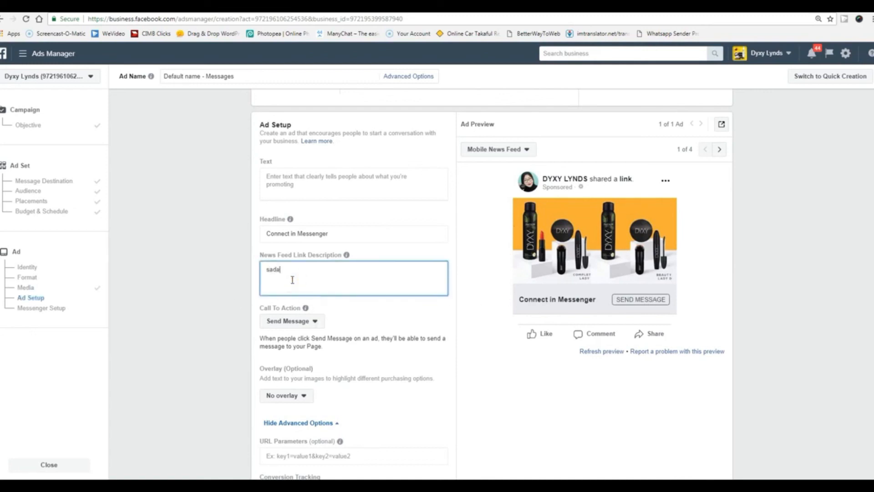
pyautogui.click(484, 397)
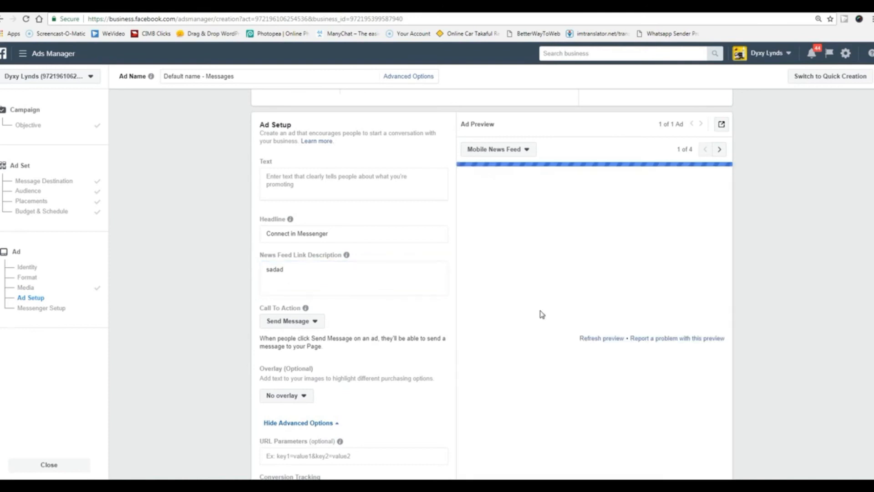
pyautogui.click(332, 235)
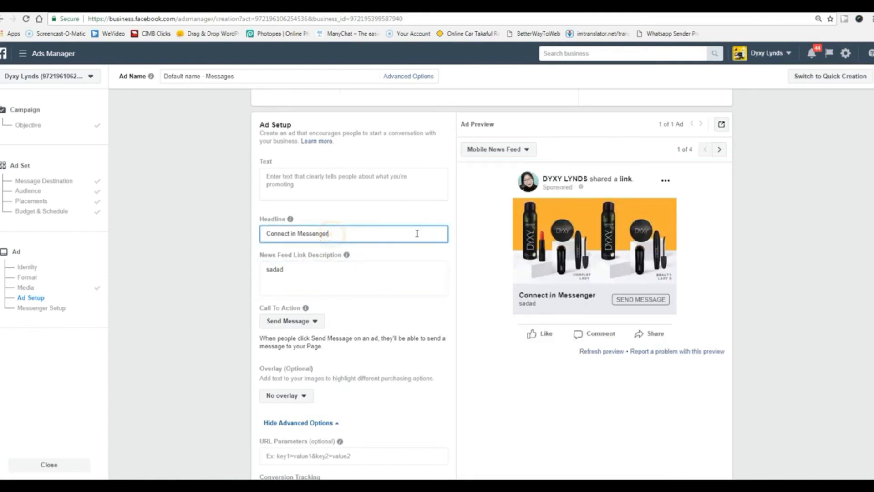
pyautogui.scroll(1, 345, 282)
pyautogui.click(310, 234)
pyautogui.write('adadadada')
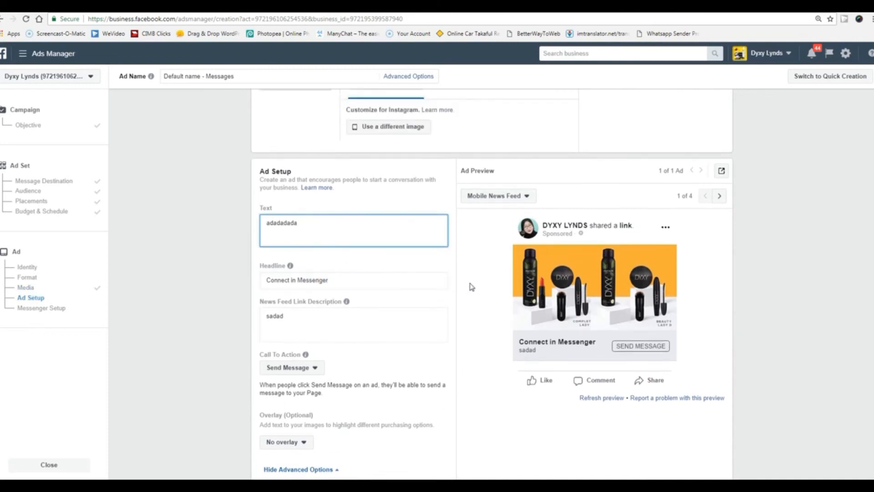
pyautogui.click(471, 287)
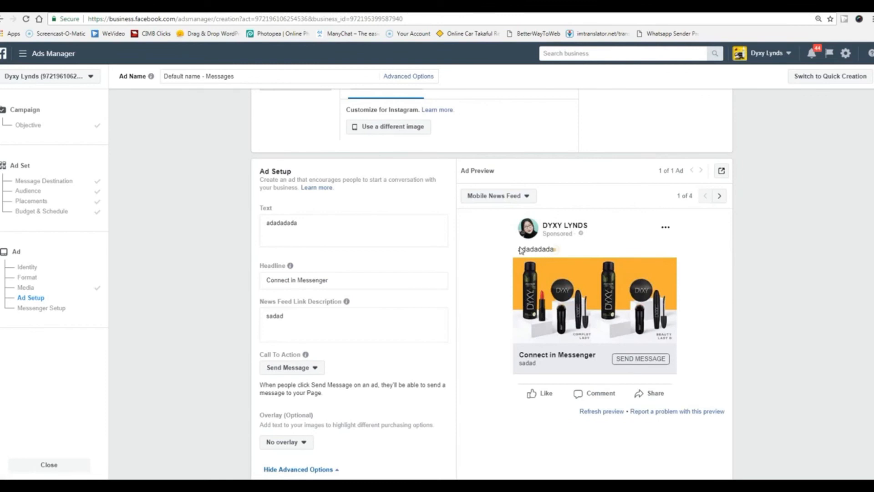
pyautogui.moveTo(302, 223); pyautogui.dragTo(255, 222)
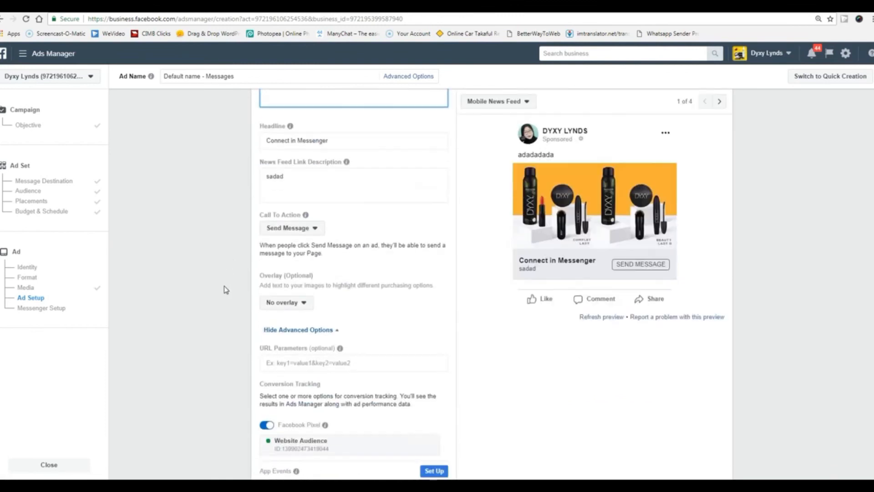
# Keep Send Message as the call to action and move on to Messenger Setup.
pyautogui.click(300, 233)
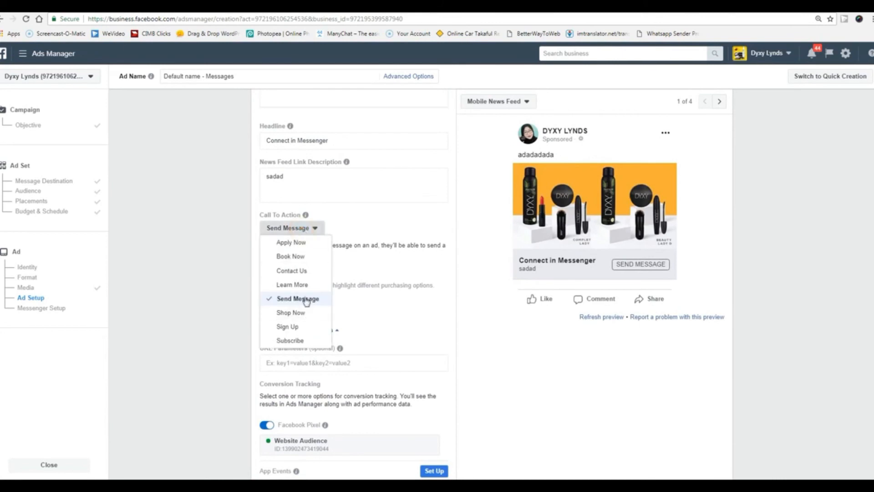
pyautogui.click(230, 285)
pyautogui.scroll(-4, 230, 286)
pyautogui.scroll(-7, 230, 287)
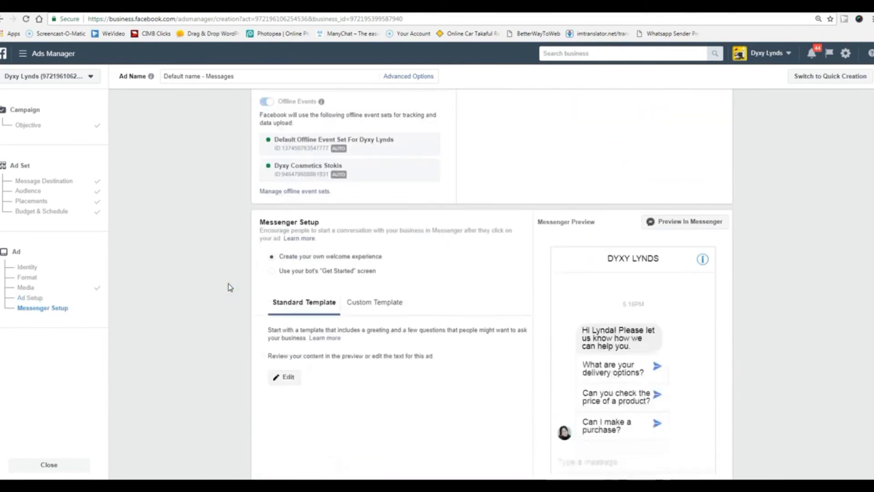
# Switch the Messenger welcome experience to the Custom Template option.
pyautogui.scroll(1, 577, 308)
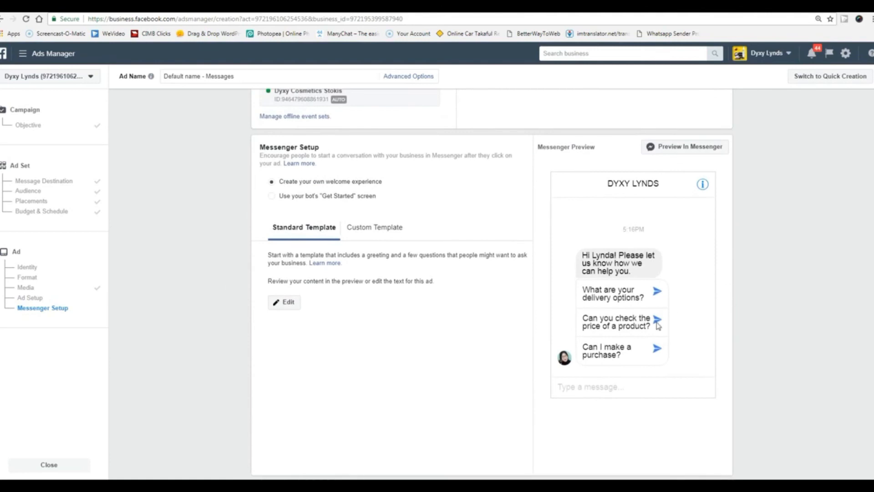
pyautogui.click(377, 232)
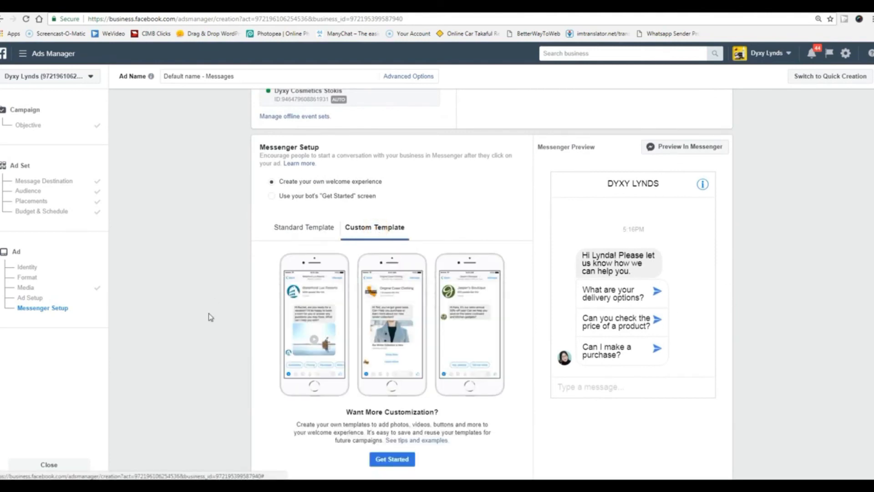
pyautogui.scroll(-2, 209, 316)
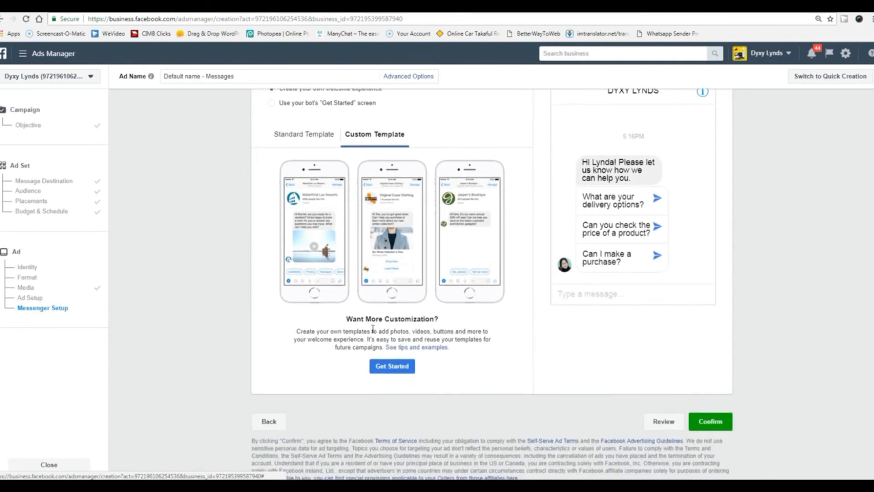
pyautogui.scroll(2, 356, 354)
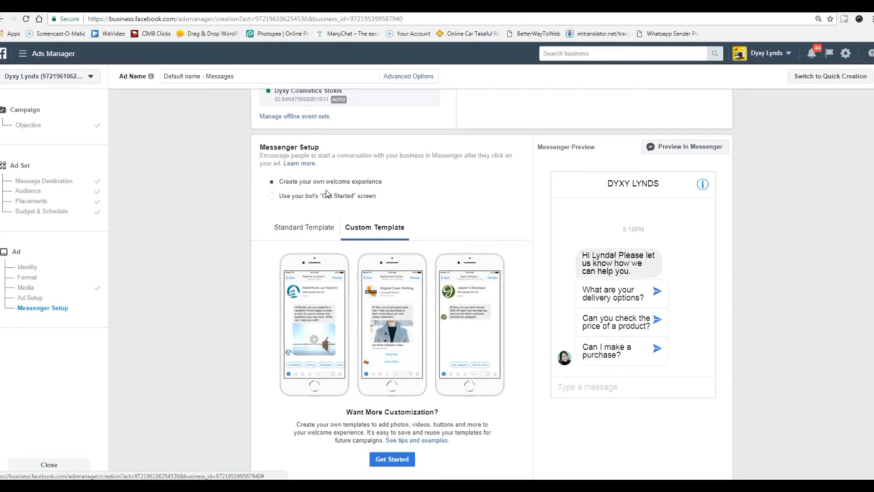
pyautogui.click(307, 230)
pyautogui.click(286, 303)
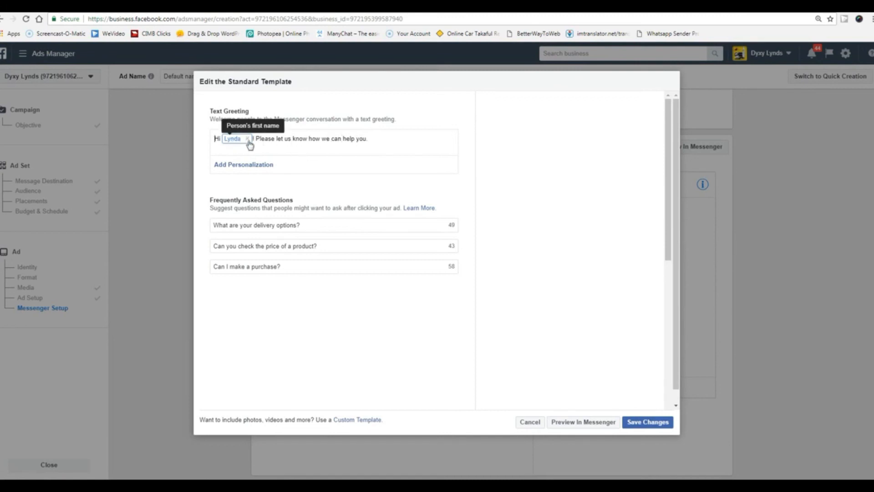
pyautogui.click(230, 167)
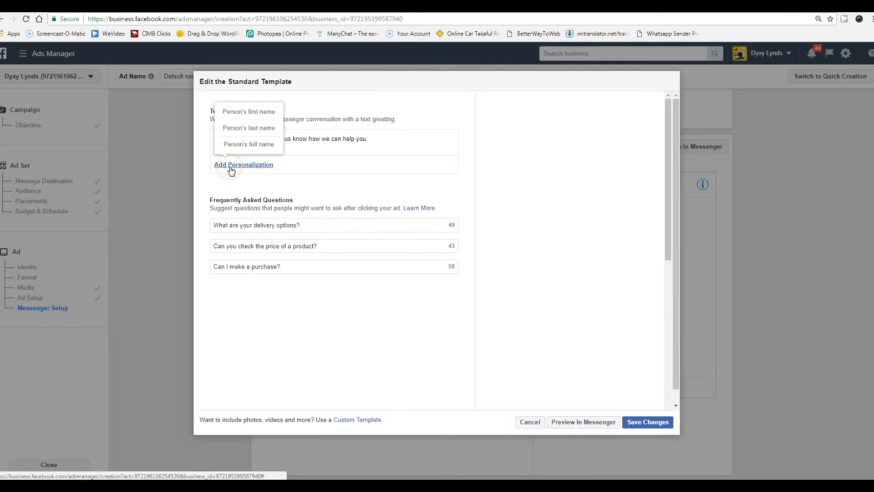
pyautogui.click(250, 115)
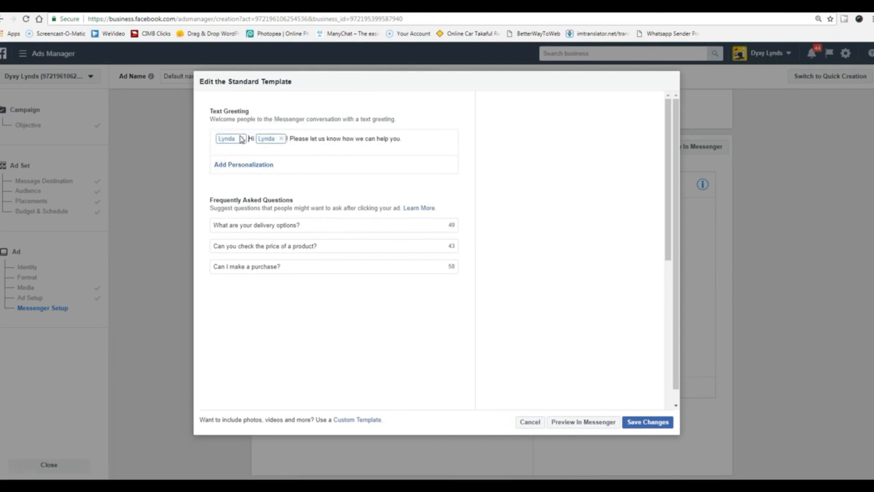
pyautogui.click(241, 139)
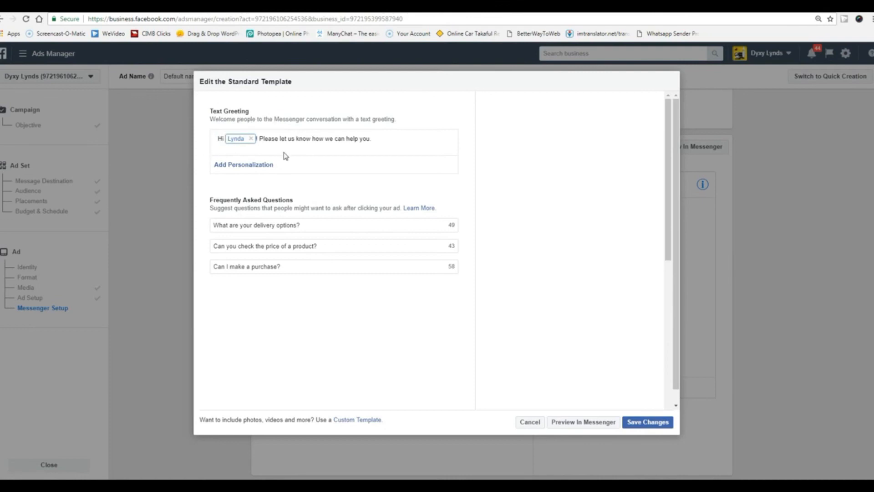
pyautogui.click(308, 227)
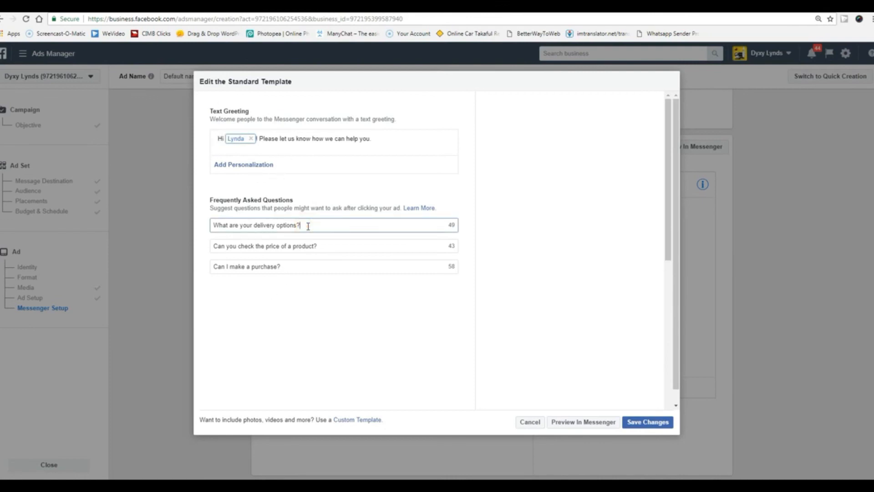
pyautogui.click(306, 224)
pyautogui.write('aa')
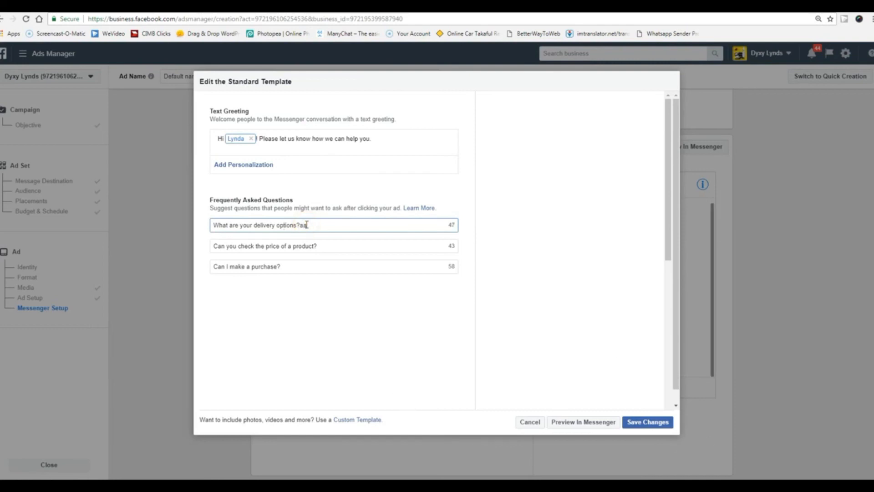
pyautogui.click(530, 421)
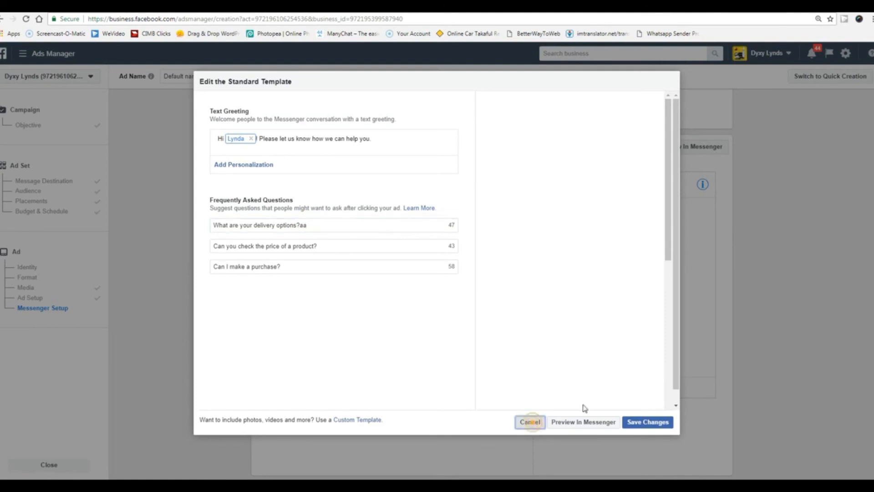
pyautogui.click(533, 216)
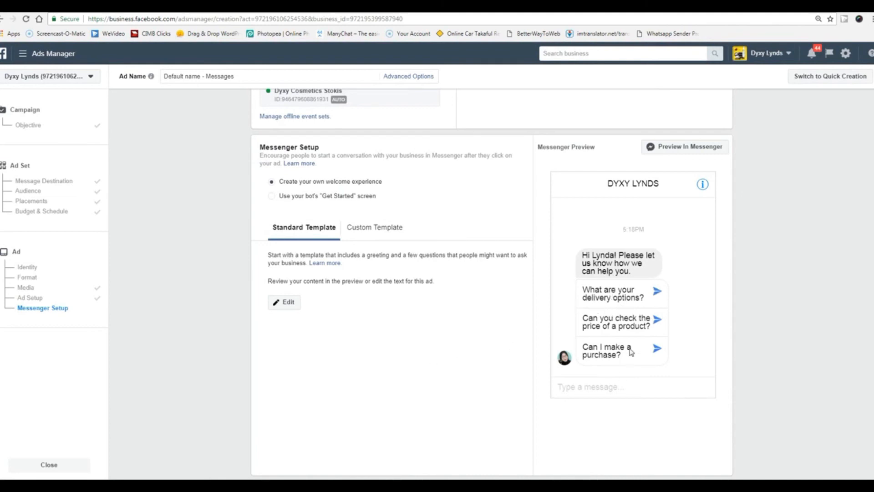
pyautogui.click(290, 304)
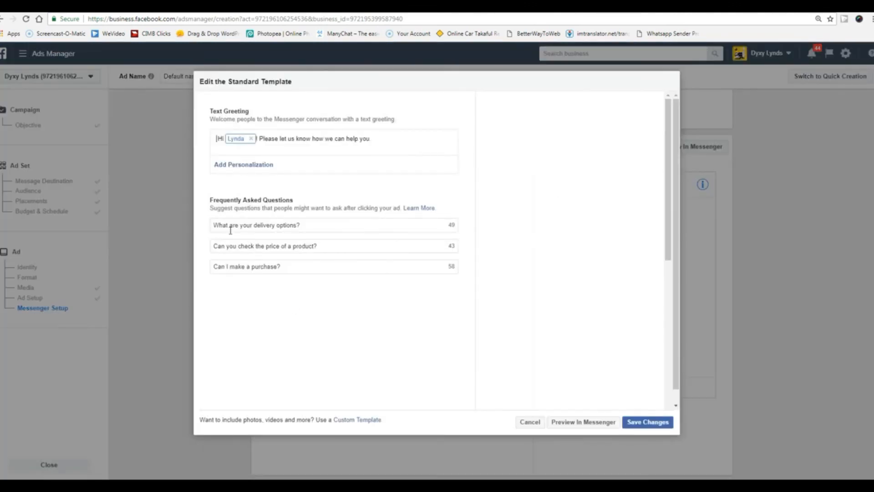
pyautogui.click(524, 423)
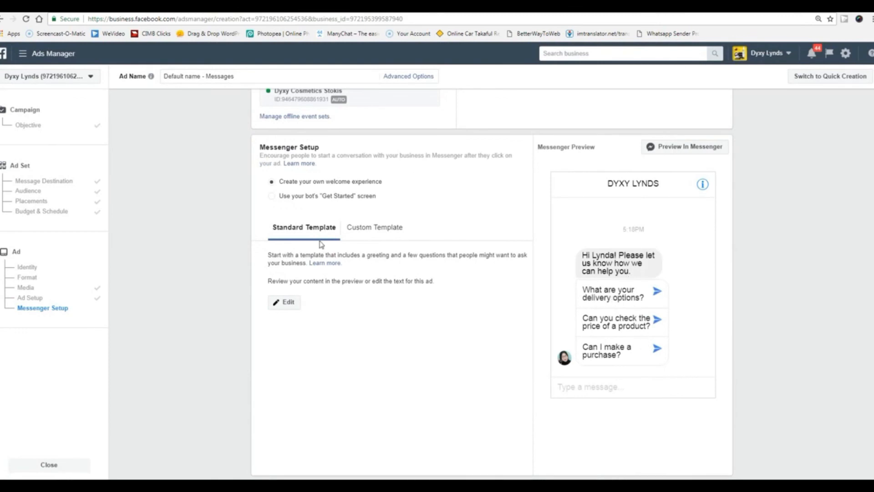
pyautogui.click(286, 303)
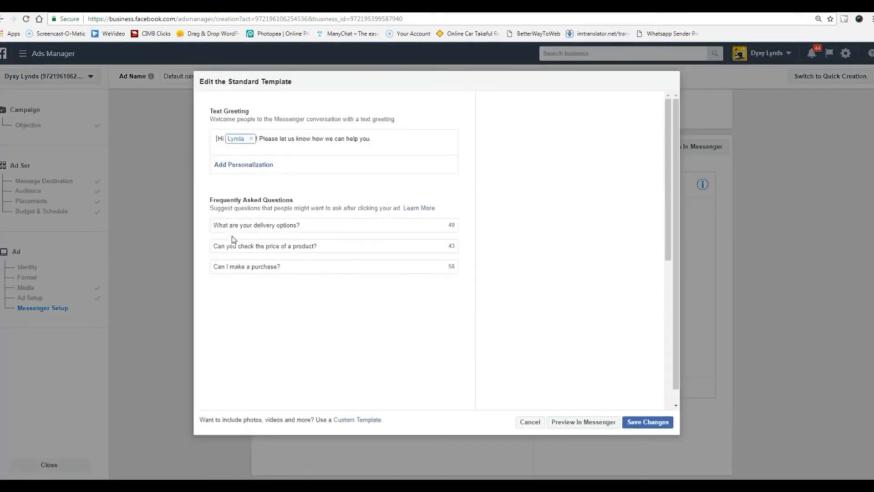
pyautogui.click(523, 422)
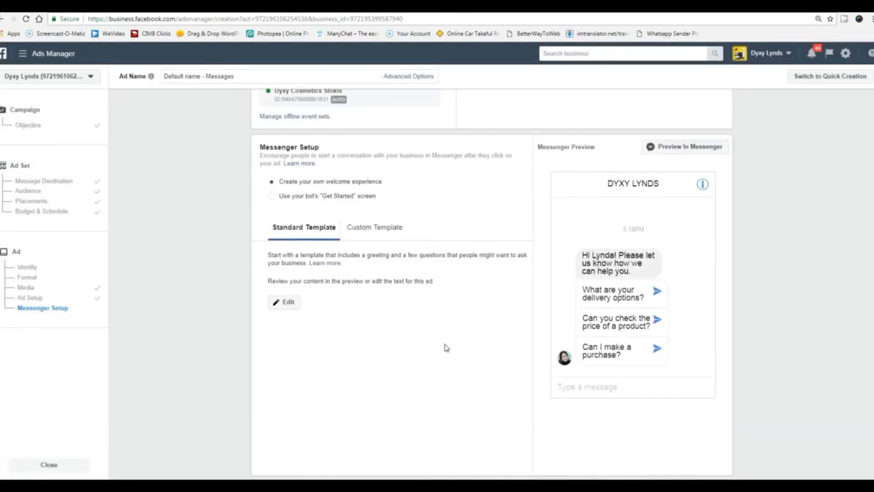
pyautogui.click(378, 227)
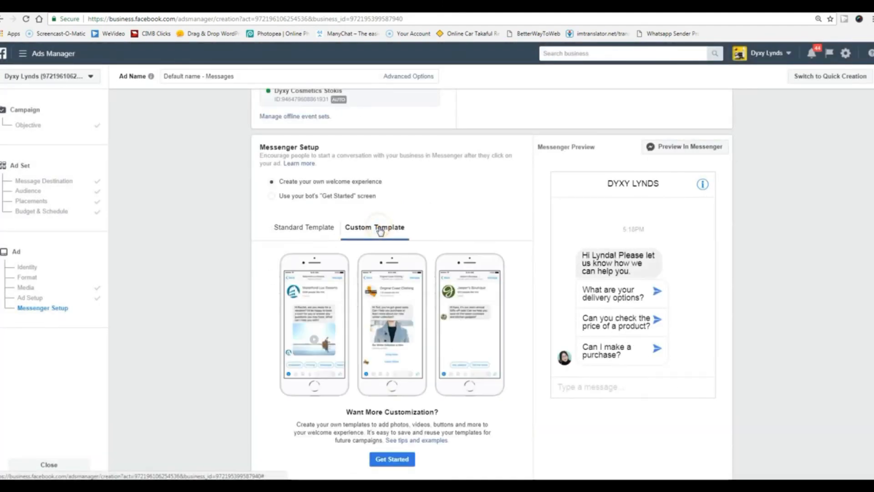
pyautogui.click(271, 196)
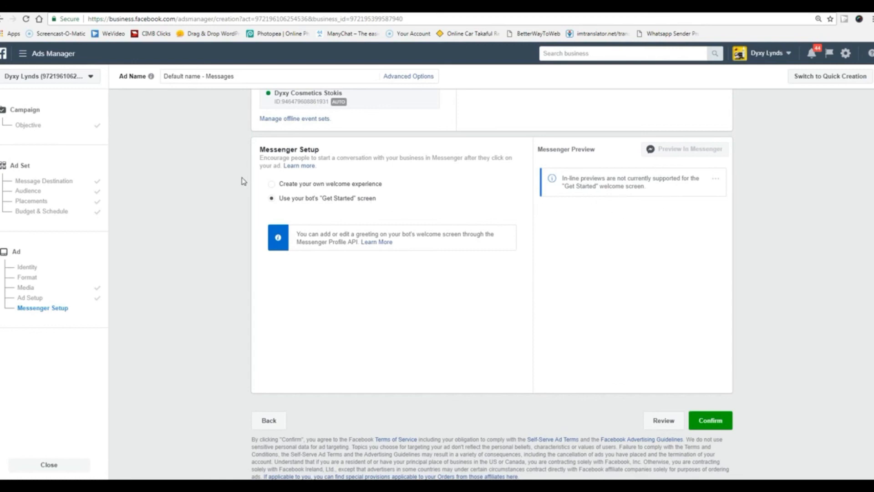
pyautogui.click(272, 184)
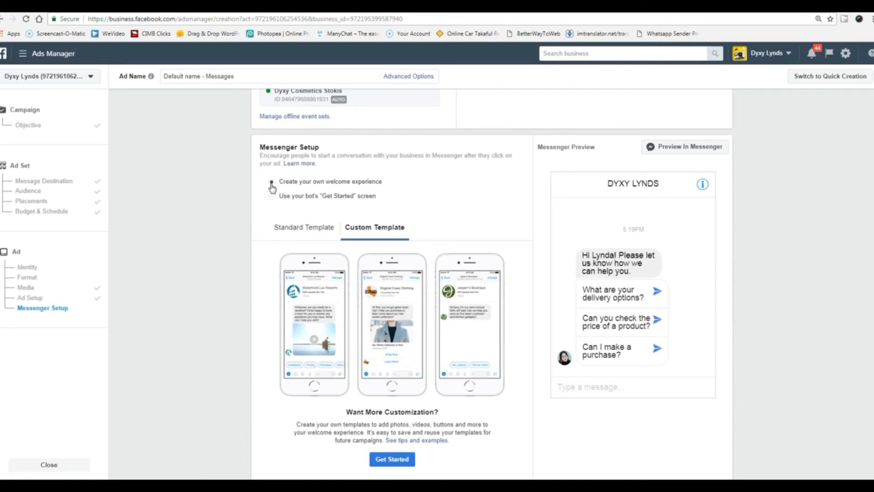
pyautogui.moveTo(382, 184); pyautogui.dragTo(279, 185)
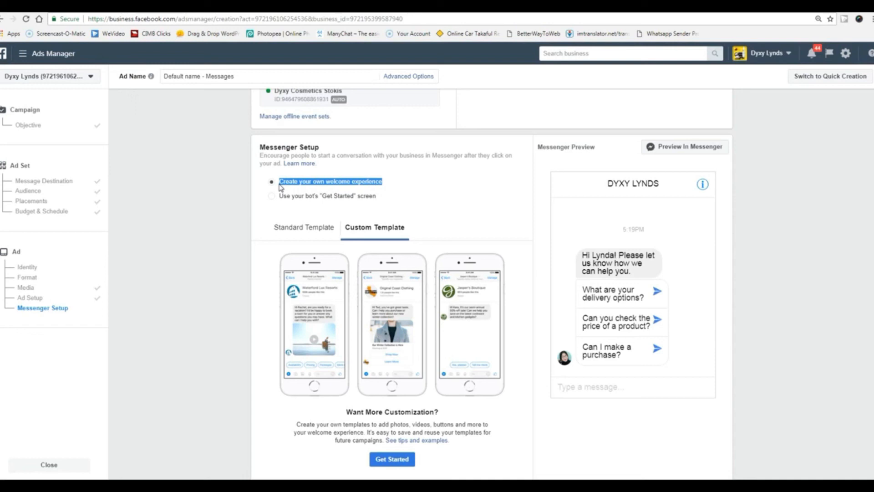
pyautogui.click(378, 197)
pyautogui.moveTo(377, 197); pyautogui.dragTo(283, 205)
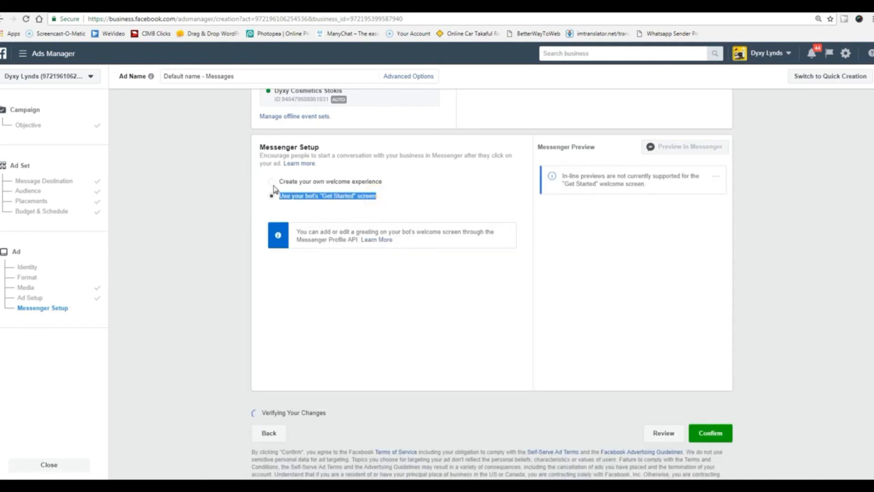
pyautogui.click(272, 182)
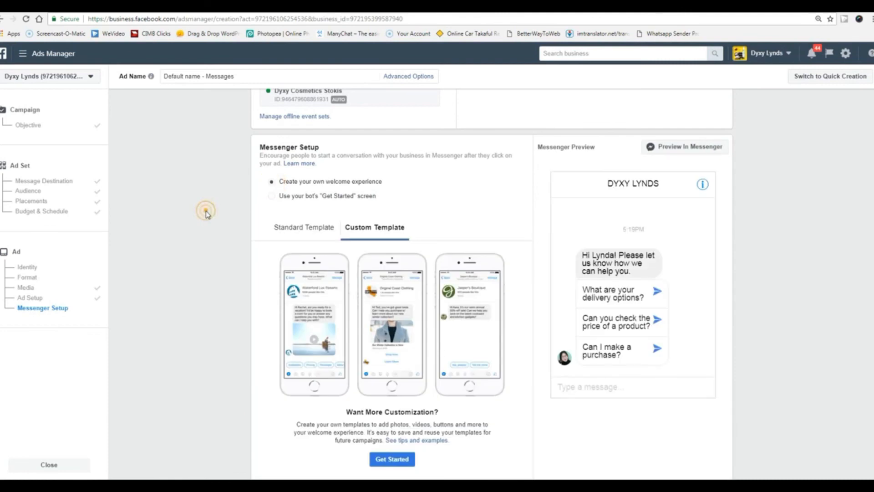
pyautogui.scroll(-3, 207, 214)
pyautogui.scroll(1, 206, 212)
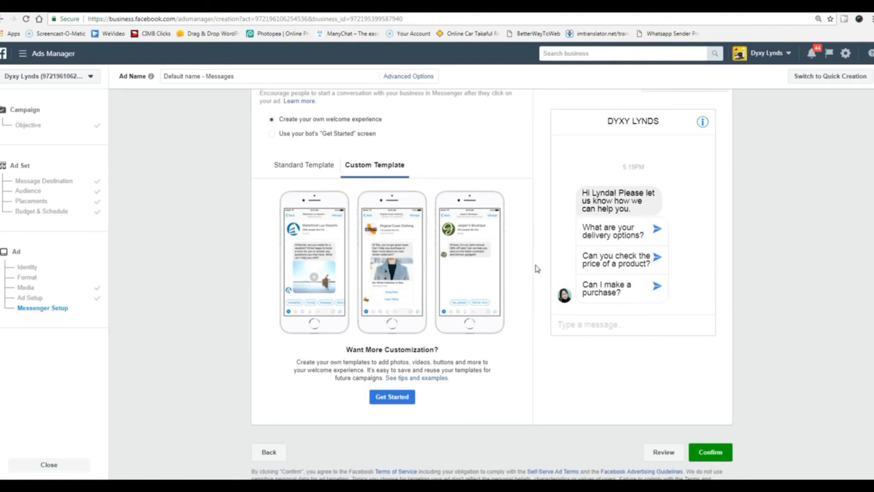
pyautogui.scroll(1, 431, 273)
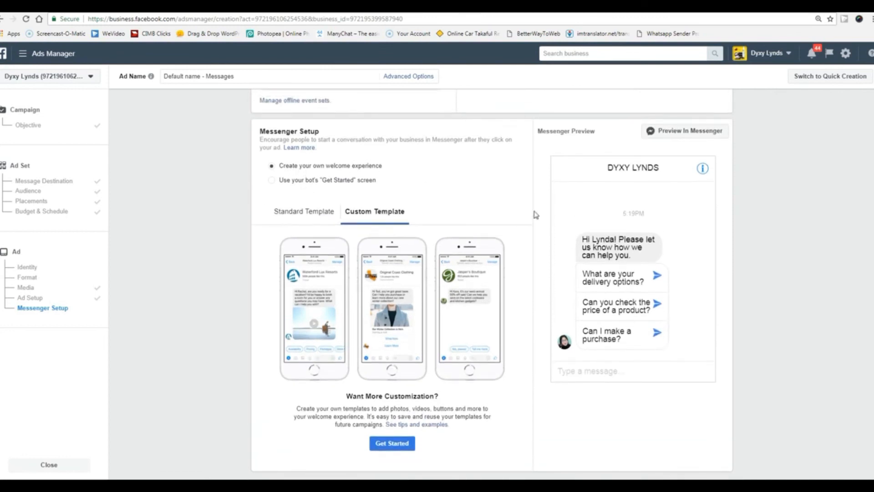
pyautogui.scroll(-1, 388, 394)
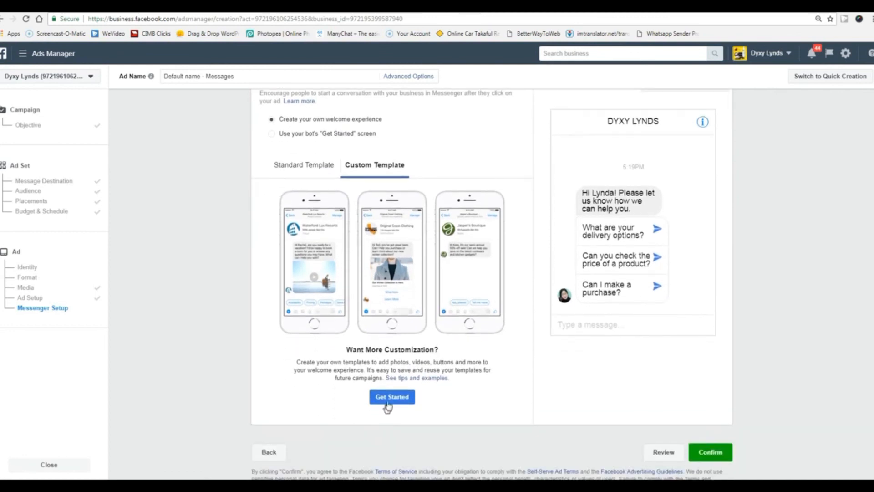
pyautogui.click(391, 398)
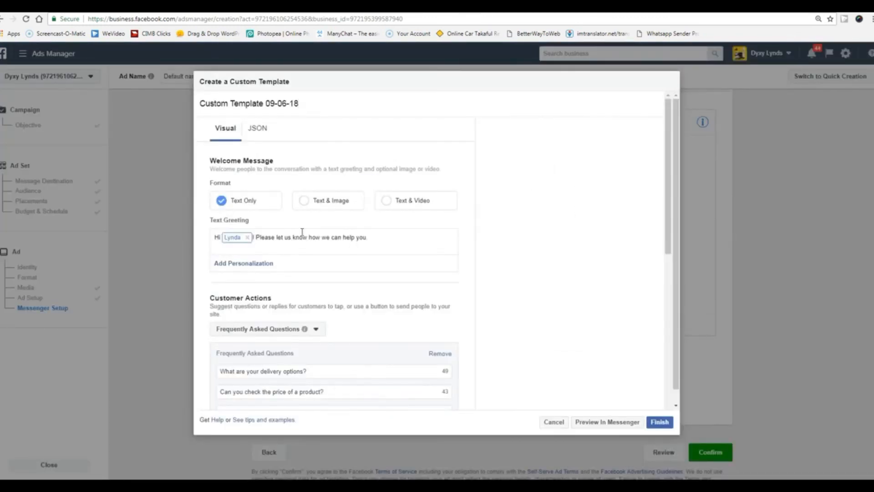
# Set the custom welcome message format to Text & Image.
pyautogui.scroll(-3, 412, 288)
pyautogui.scroll(3, 327, 296)
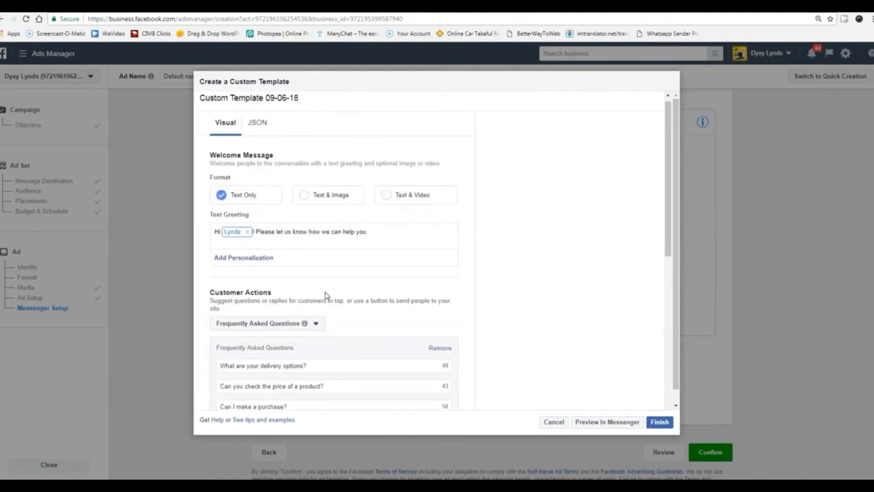
pyautogui.click(327, 201)
pyautogui.scroll(-2, 381, 277)
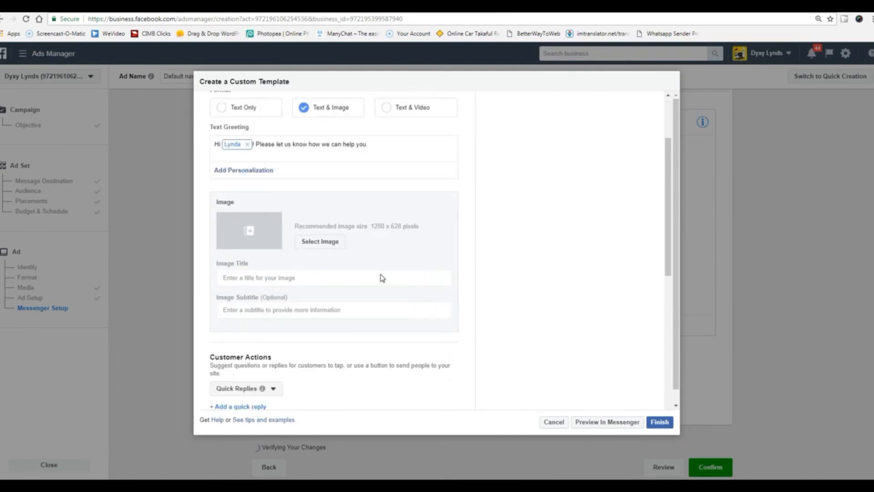
pyautogui.scroll(-2, 394, 312)
pyautogui.scroll(2, 394, 312)
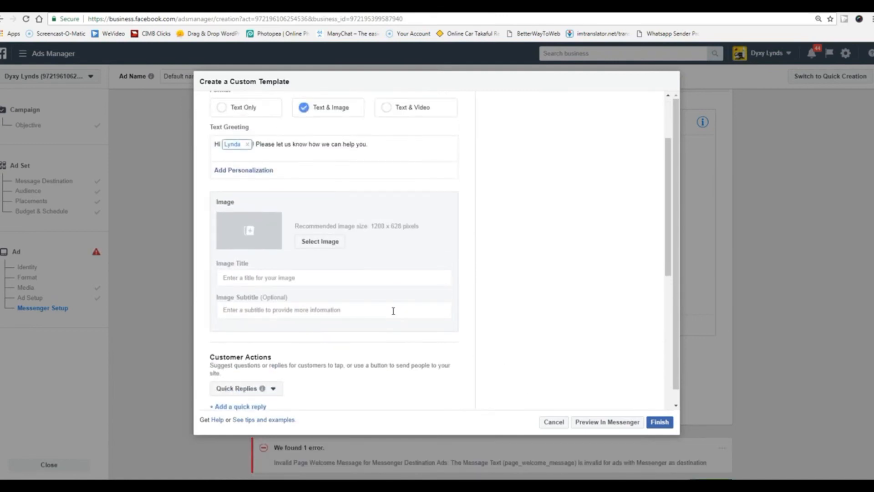
pyautogui.scroll(2, 394, 311)
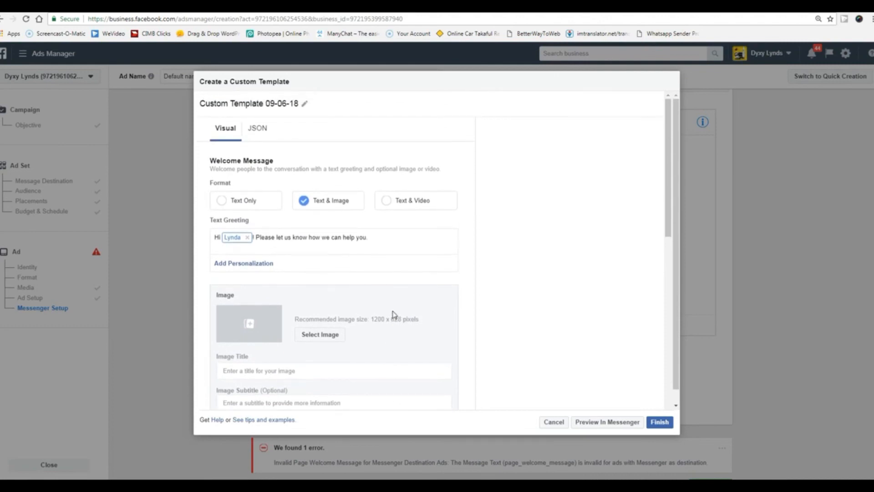
pyautogui.scroll(-2, 394, 314)
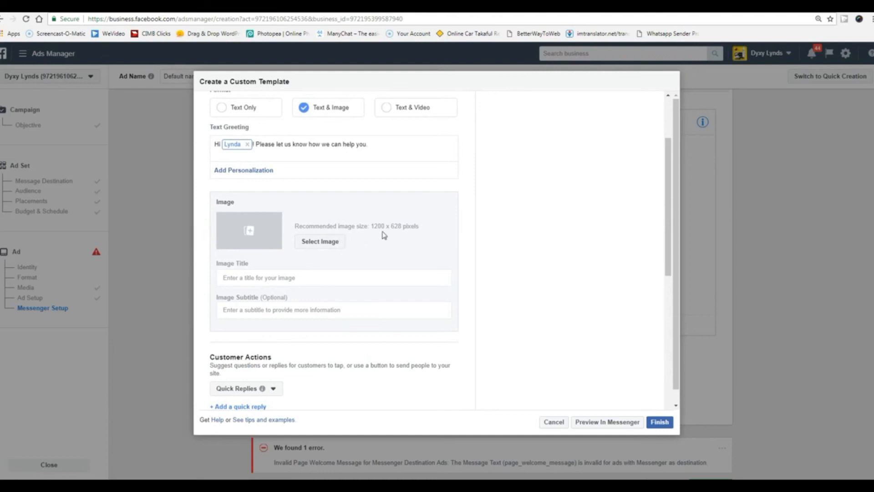
pyautogui.scroll(-3, 376, 305)
pyautogui.scroll(-2, 376, 306)
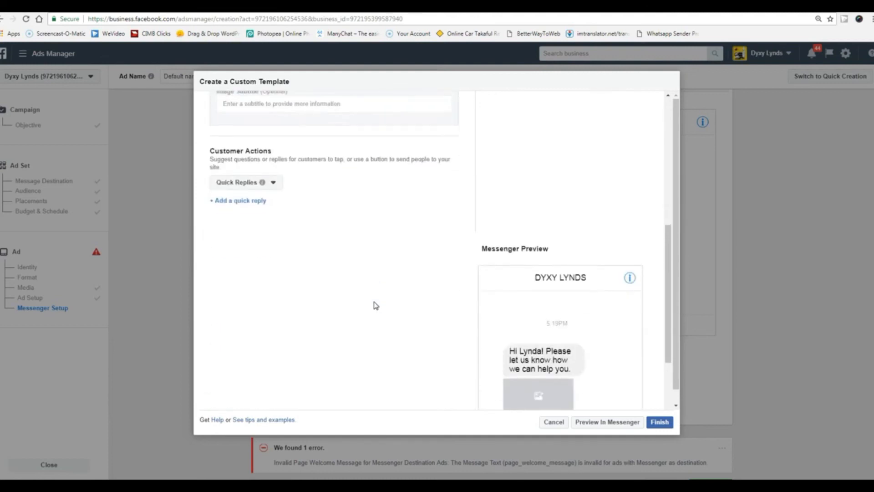
pyautogui.scroll(1, 376, 306)
pyautogui.scroll(-2, 377, 306)
pyautogui.scroll(6, 376, 306)
pyautogui.scroll(2, 376, 306)
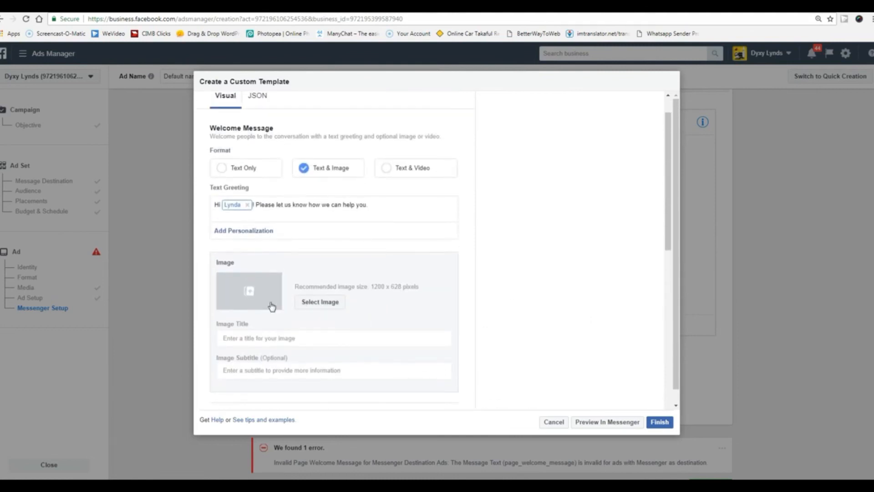
# Add the portrait photo from account images and select the greeting sentence for replacement.
pyautogui.click(320, 302)
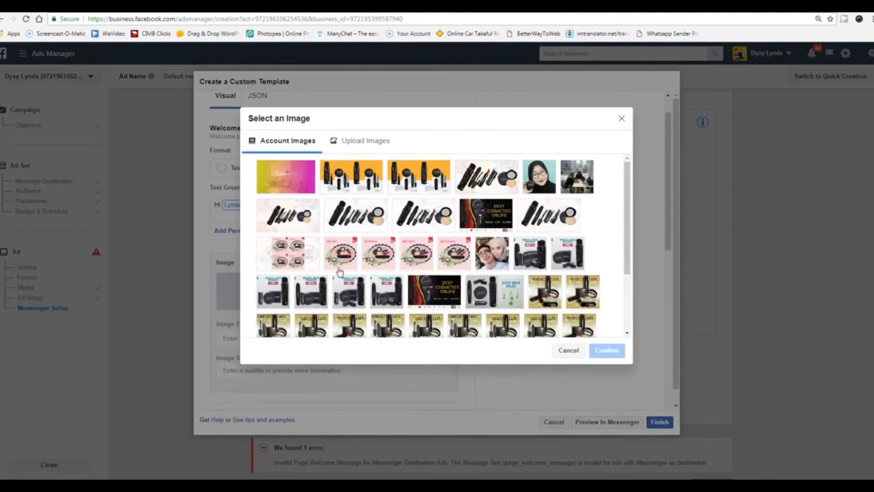
pyautogui.click(540, 182)
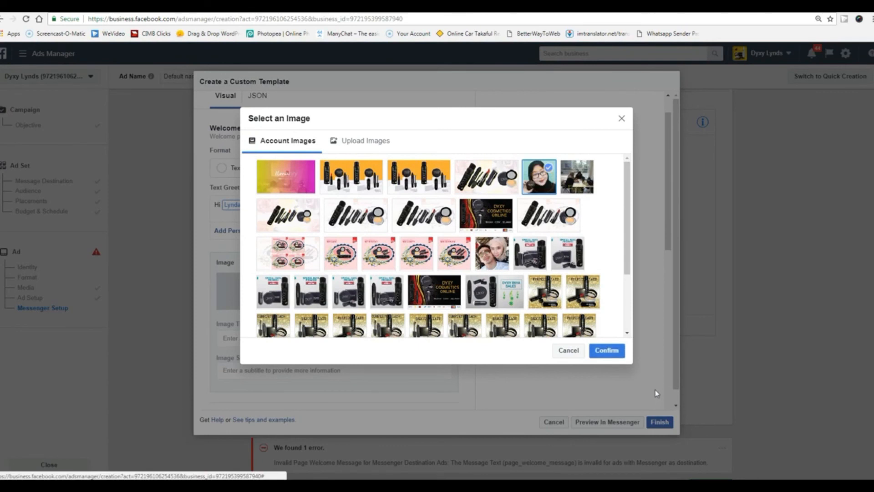
pyautogui.click(606, 350)
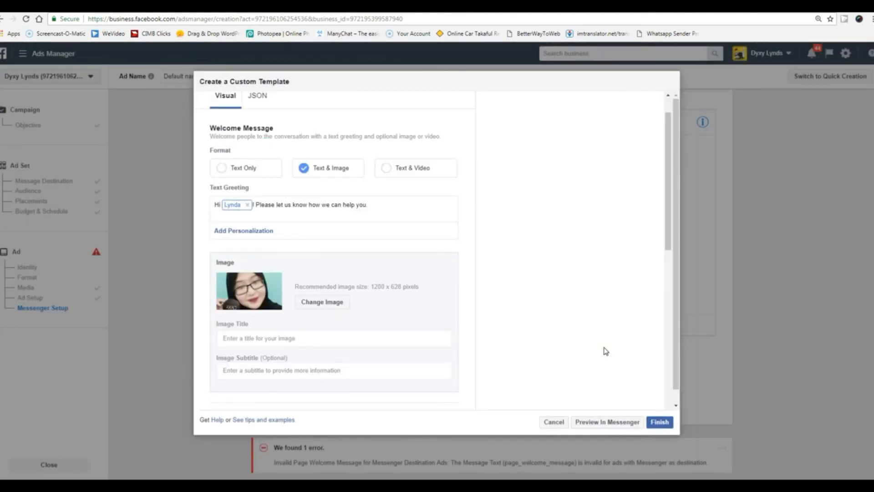
pyautogui.scroll(-3, 403, 334)
pyautogui.scroll(-5, 403, 333)
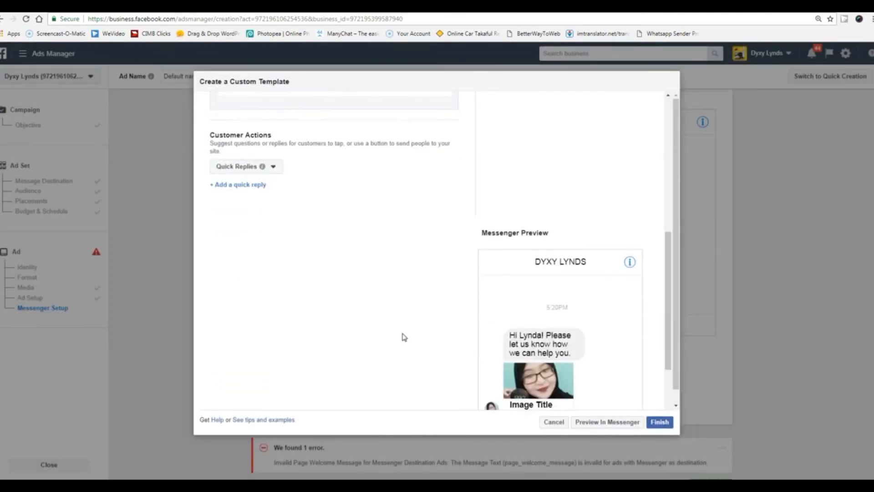
pyautogui.scroll(6, 403, 333)
pyautogui.scroll(2, 403, 334)
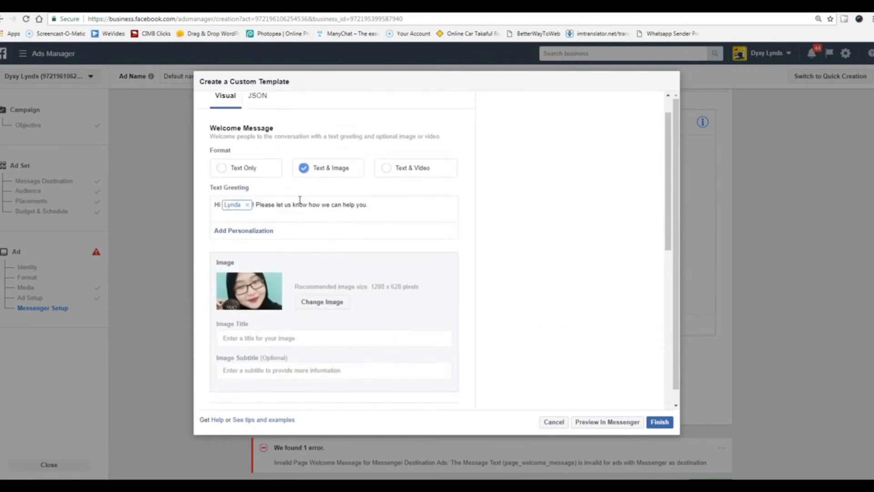
pyautogui.click(372, 205)
pyautogui.moveTo(371, 205); pyautogui.dragTo(259, 203)
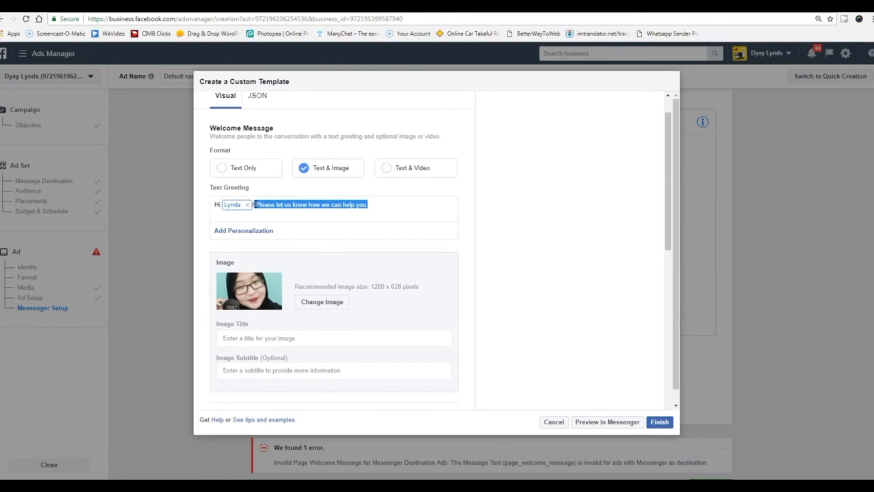
# Replace the greeting after the personalised name with 'berminat de ngan dyxy ke'.
pyautogui.write('Terima')
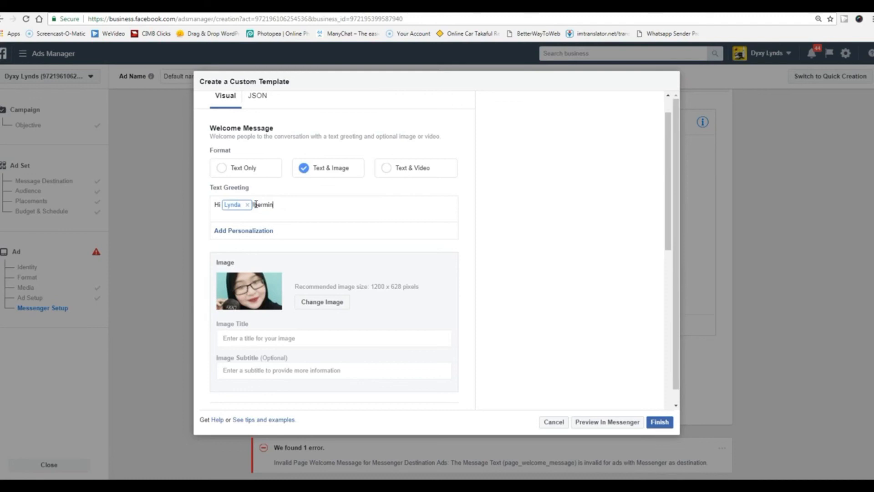
pyautogui.click(287, 208)
pyautogui.write('at dengan dy')
pyautogui.click(323, 205)
pyautogui.click(447, 283)
# Check the Messenger Preview, then switch the template editor to its JSON view.
pyautogui.scroll(-3, 447, 285)
pyautogui.scroll(-3, 564, 288)
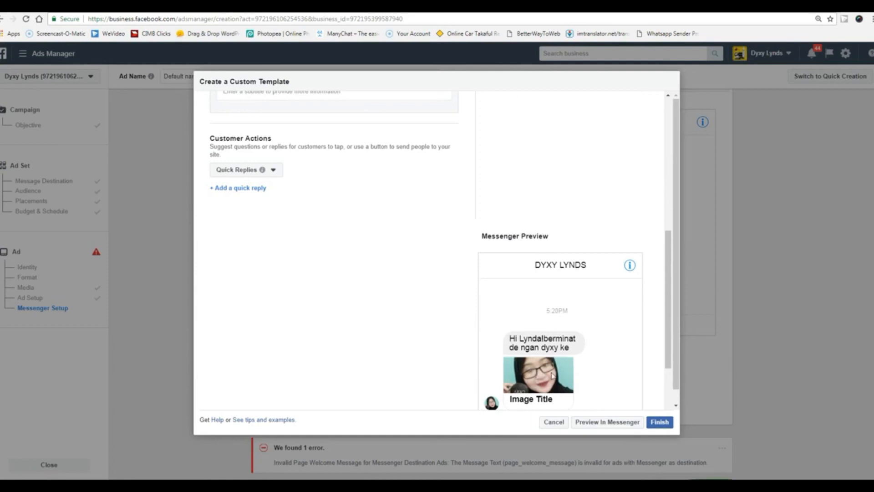
pyautogui.scroll(3, 382, 312)
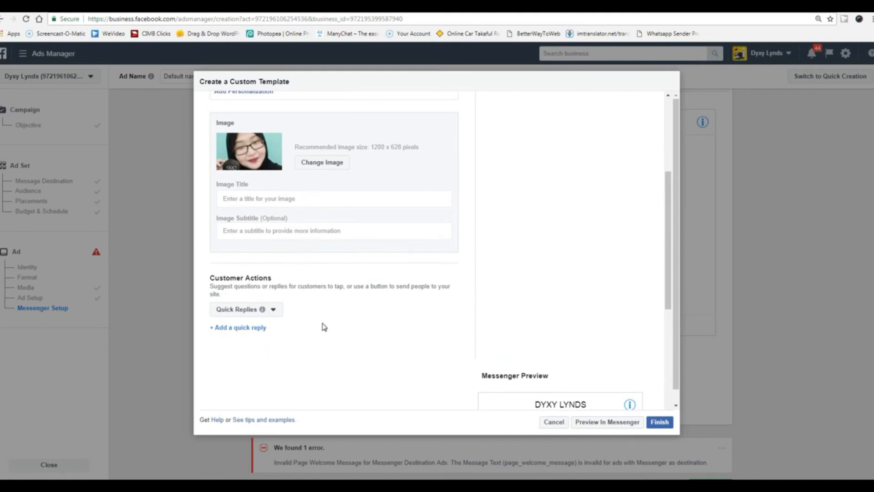
pyautogui.scroll(3, 324, 327)
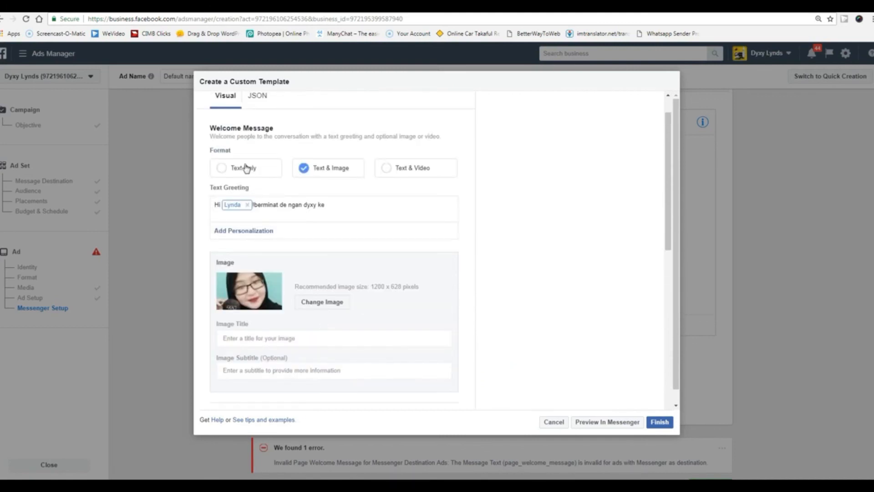
pyautogui.scroll(1, 298, 206)
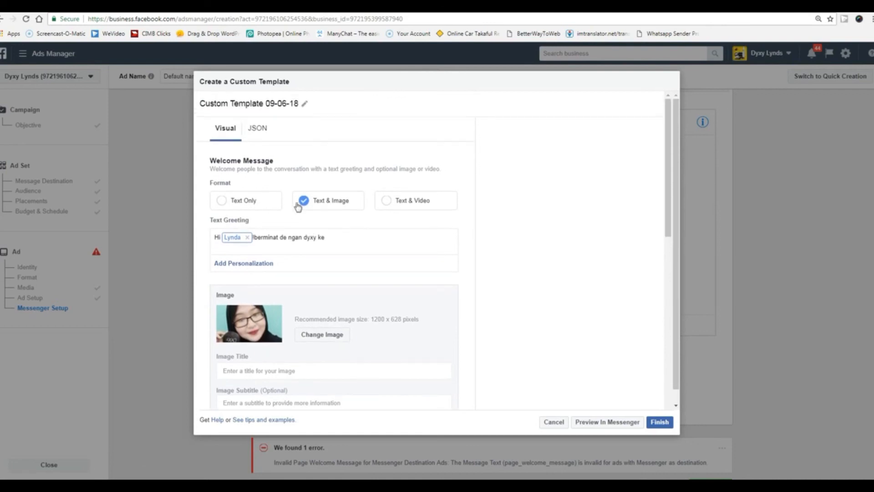
pyautogui.click(257, 131)
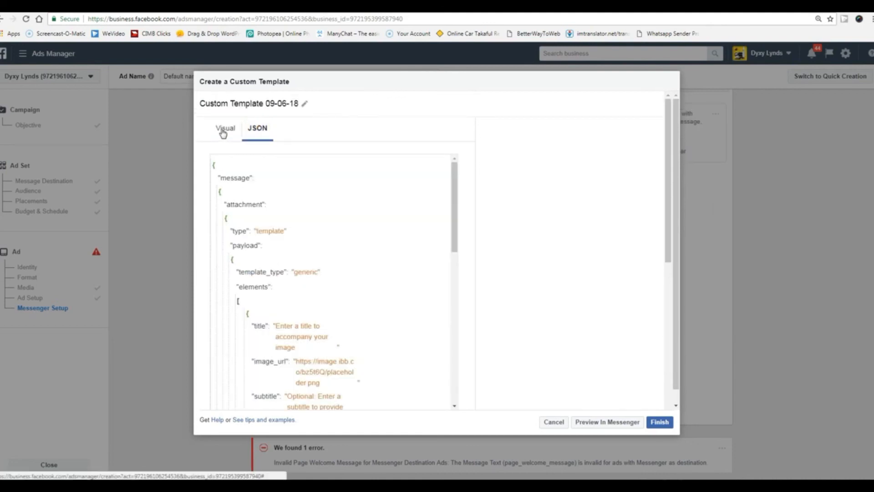
# Look through the welcome template's JSON code, then switch back to the Visual form.
pyautogui.scroll(-6, 367, 297)
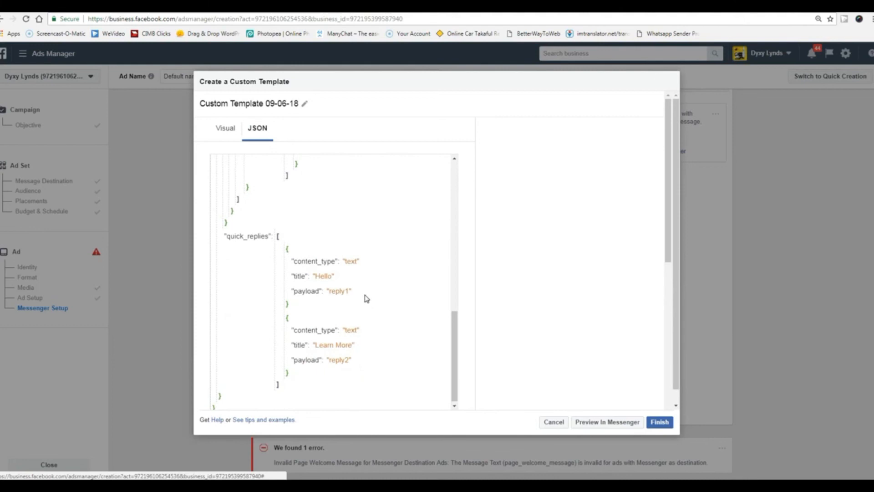
pyautogui.scroll(10, 367, 298)
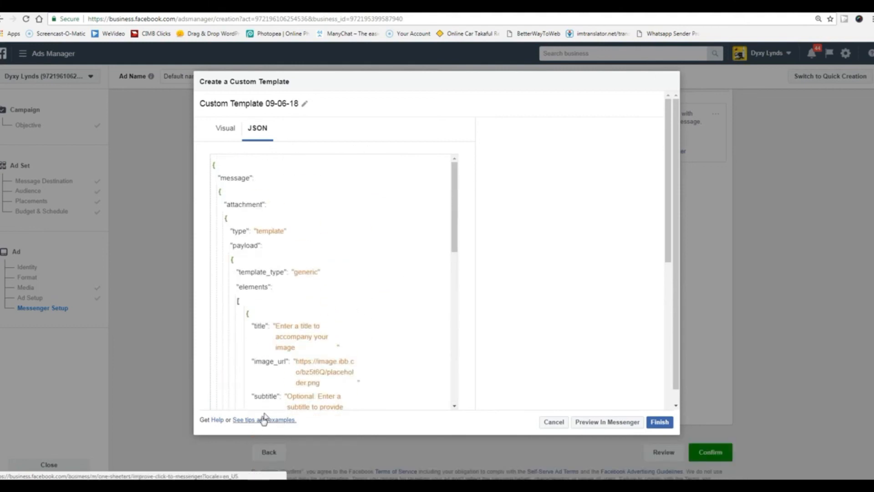
pyautogui.click(225, 134)
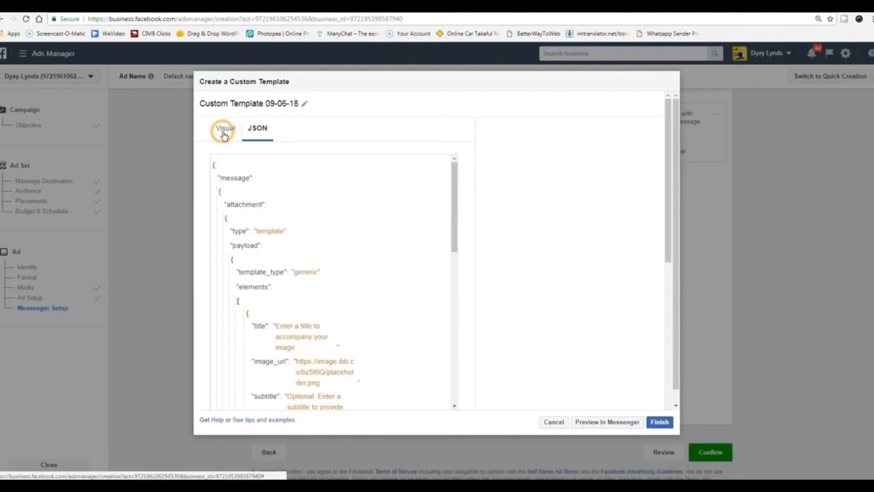
# Review the template preview, then cancel the custom welcome template to discard it.
pyautogui.scroll(-2, 315, 304)
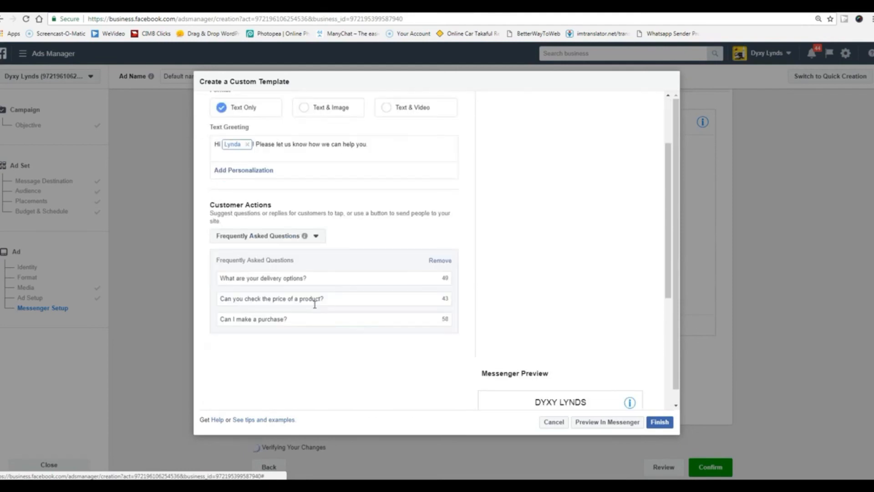
pyautogui.scroll(-5, 314, 304)
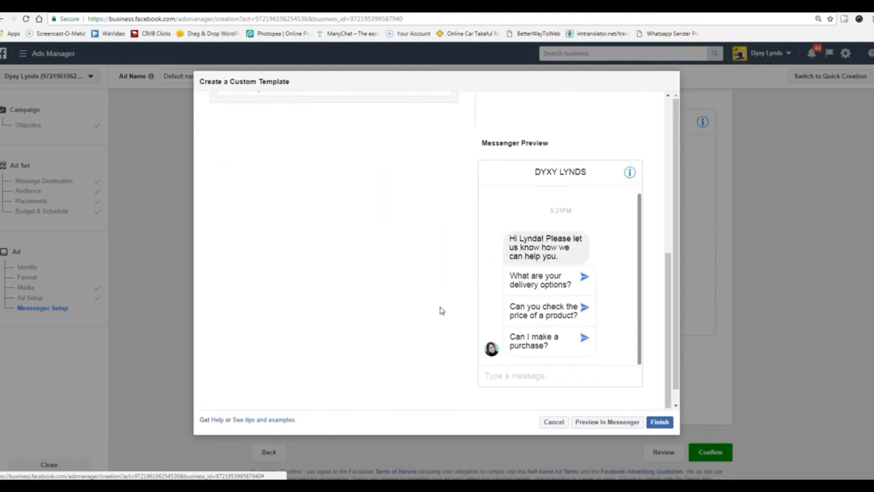
pyautogui.scroll(5, 360, 270)
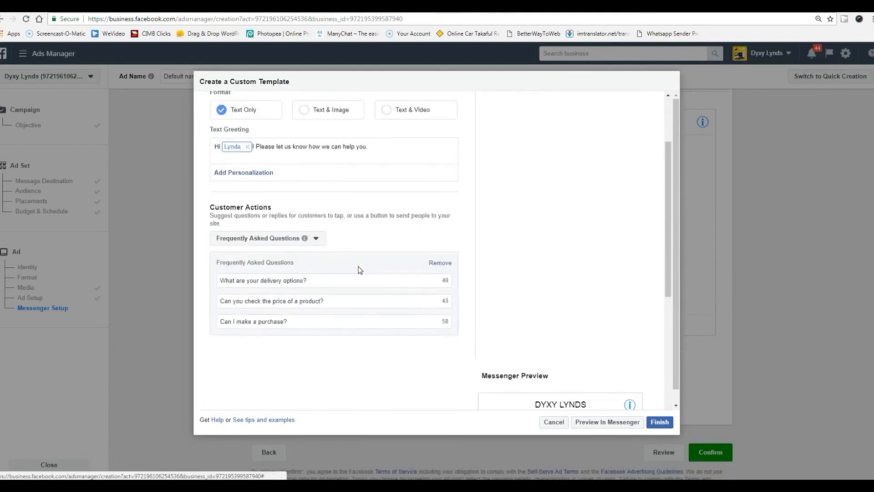
pyautogui.scroll(-5, 360, 270)
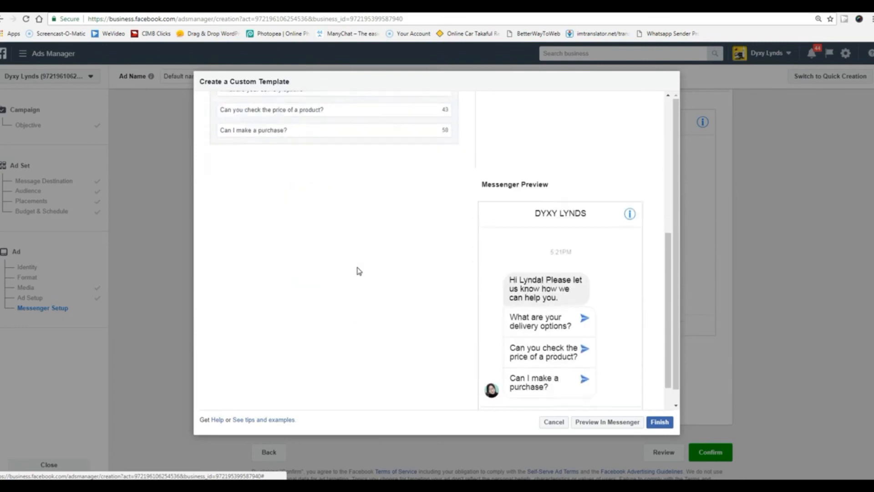
pyautogui.click(553, 422)
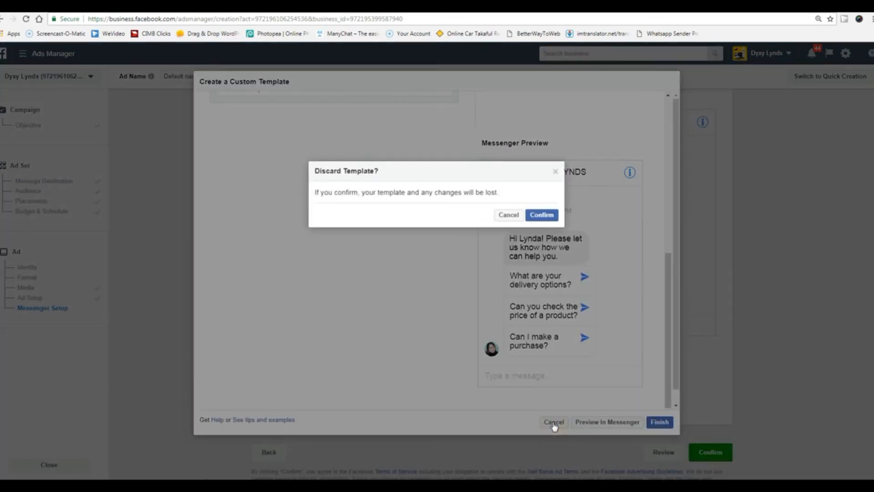
# Discard the custom welcome template and review the Ad page's upper sections.
pyautogui.click(544, 216)
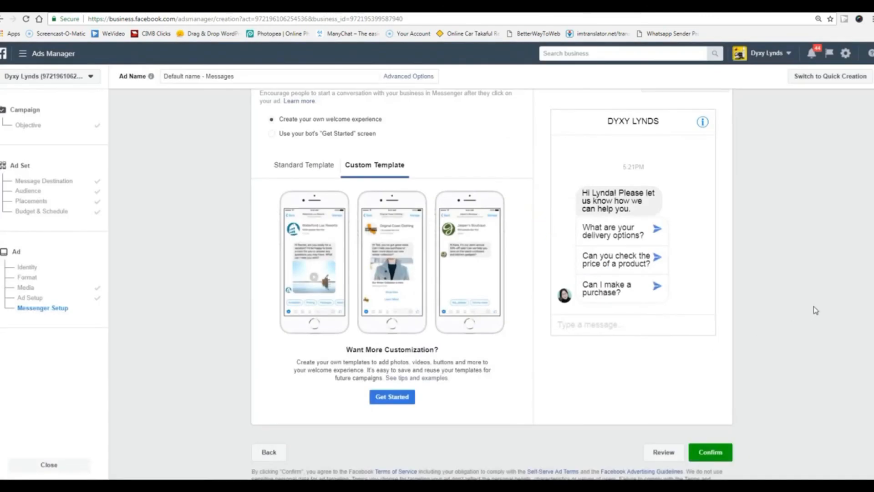
pyautogui.scroll(5, 804, 308)
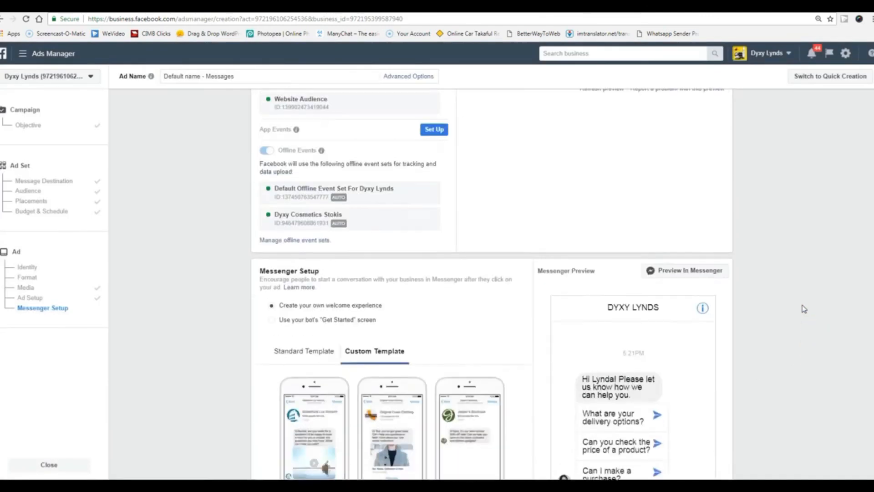
pyautogui.scroll(-5, 804, 309)
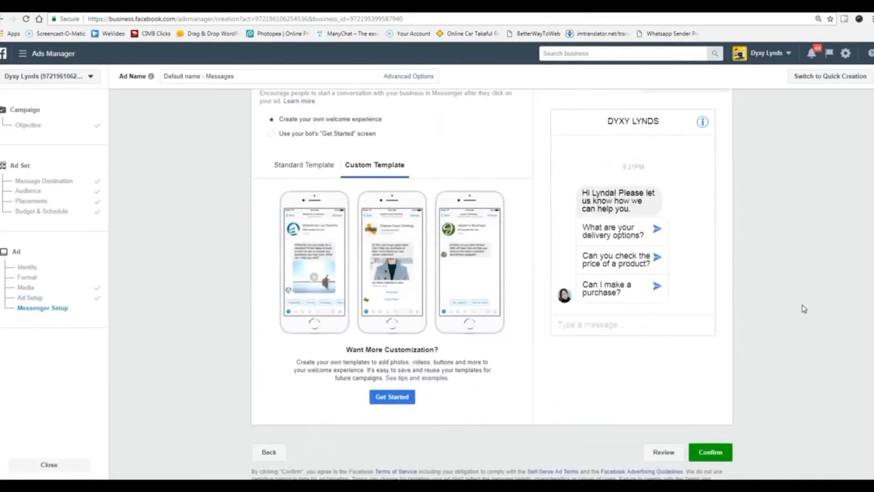
pyautogui.scroll(3, 804, 309)
pyautogui.scroll(10, 804, 309)
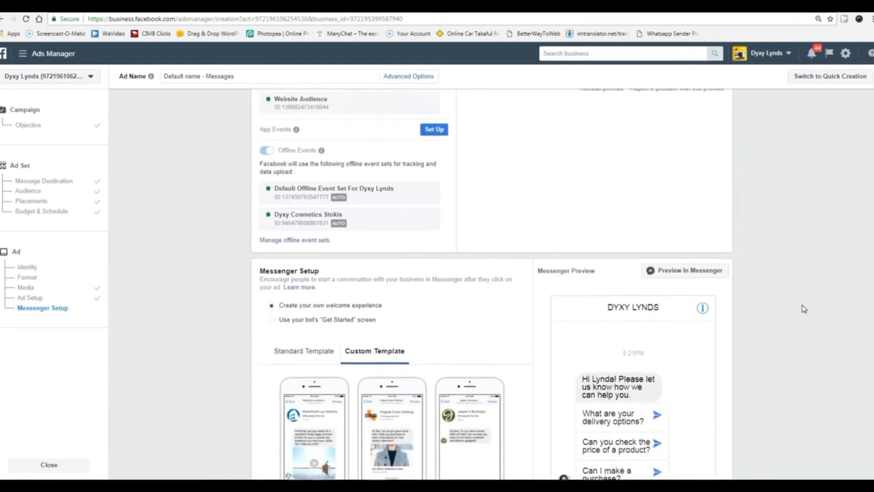
pyautogui.scroll(8, 804, 309)
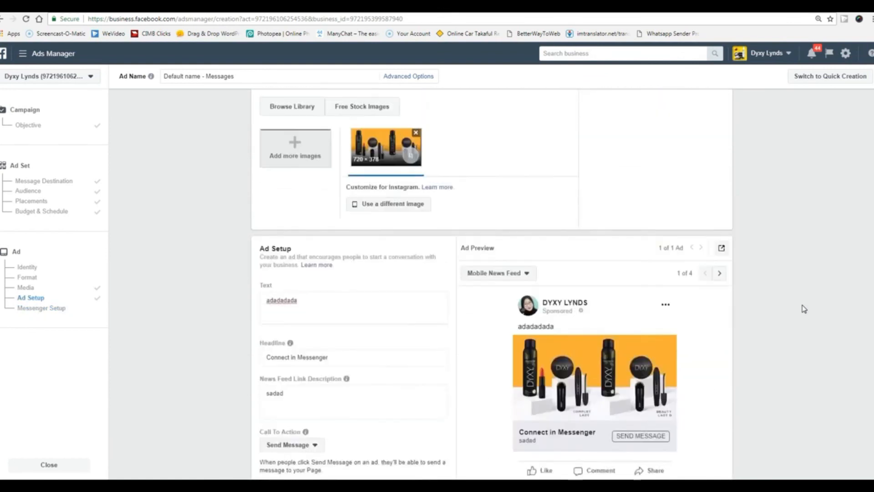
pyautogui.scroll(5, 804, 309)
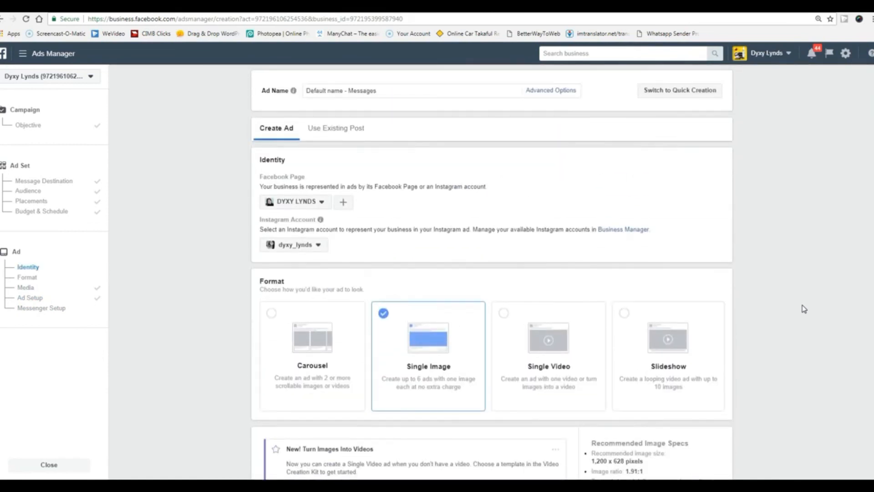
# Finish reviewing the Ad page and return to the ad set's Budget & Schedule (RM15.00 daily).
pyautogui.scroll(-14, 804, 309)
pyautogui.scroll(14, 804, 309)
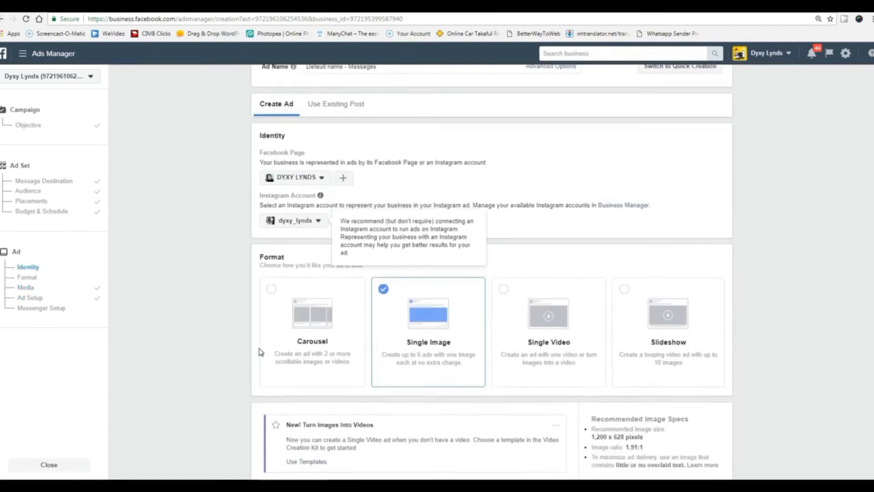
pyautogui.scroll(-15, 260, 351)
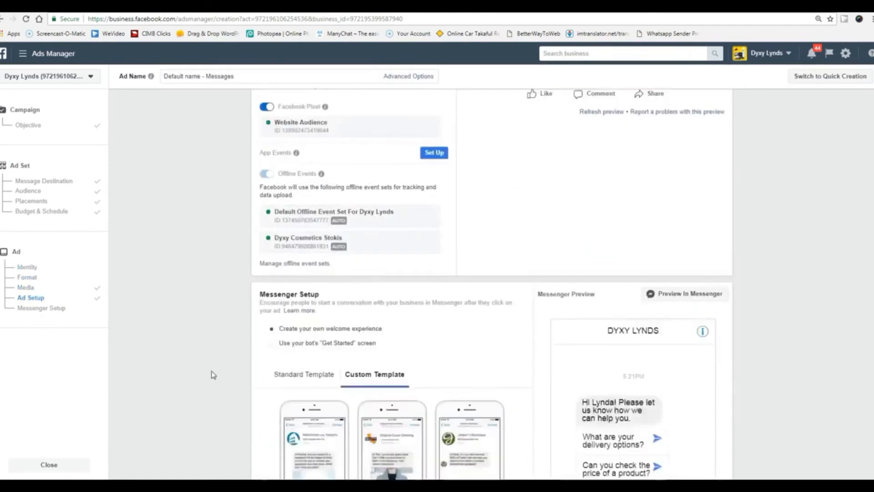
pyautogui.scroll(-5, 213, 374)
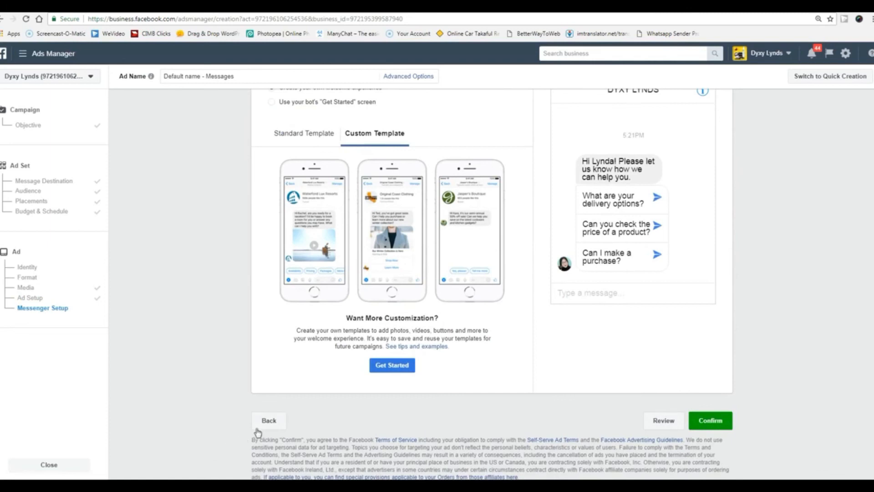
pyautogui.click(266, 421)
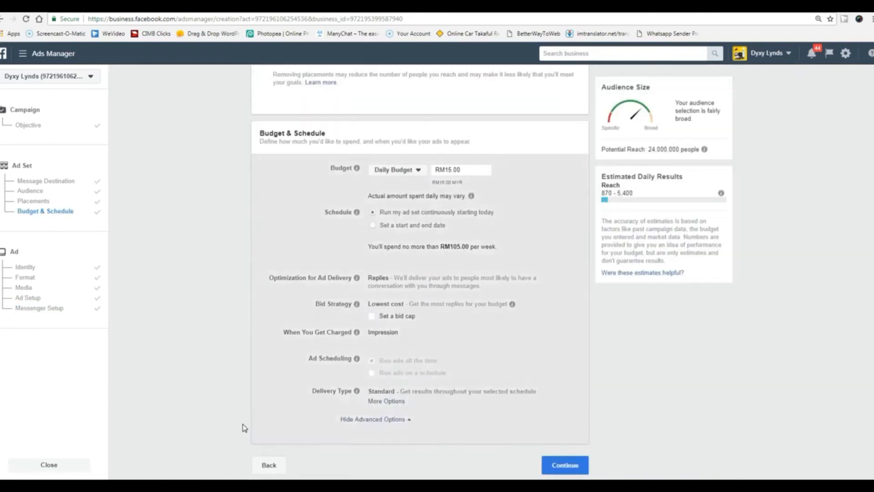
# Return to the objective step, reload the page discarding unsaved changes, and choose Conversions.
pyautogui.click(270, 467)
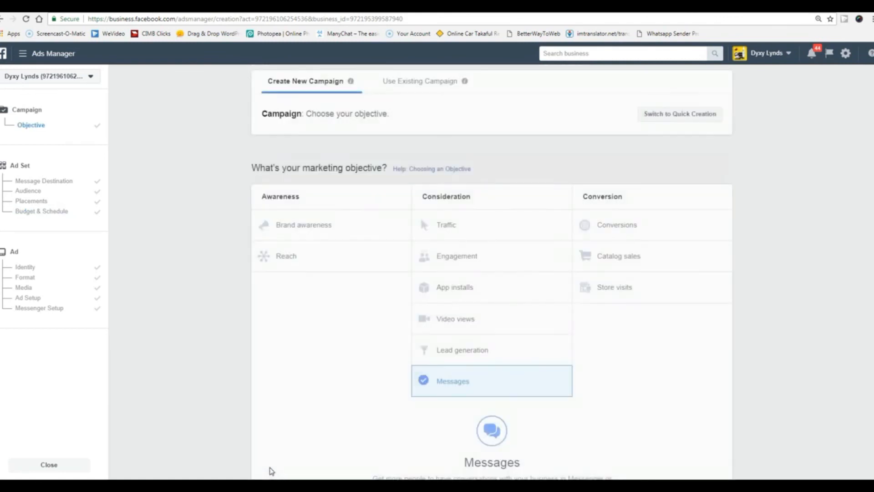
pyautogui.click(26, 19)
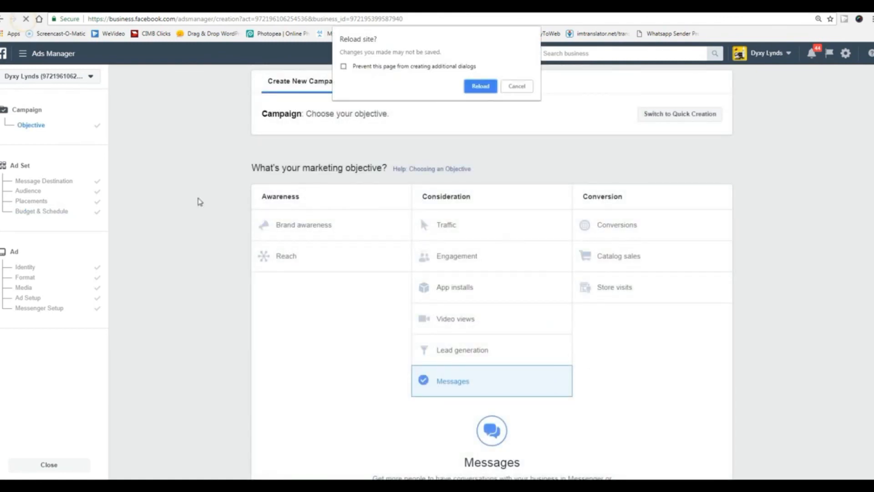
pyautogui.click(479, 86)
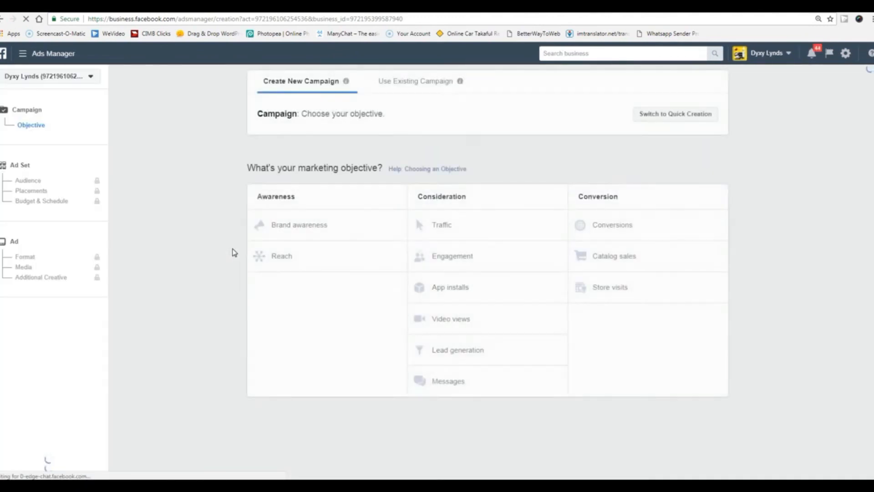
pyautogui.click(611, 226)
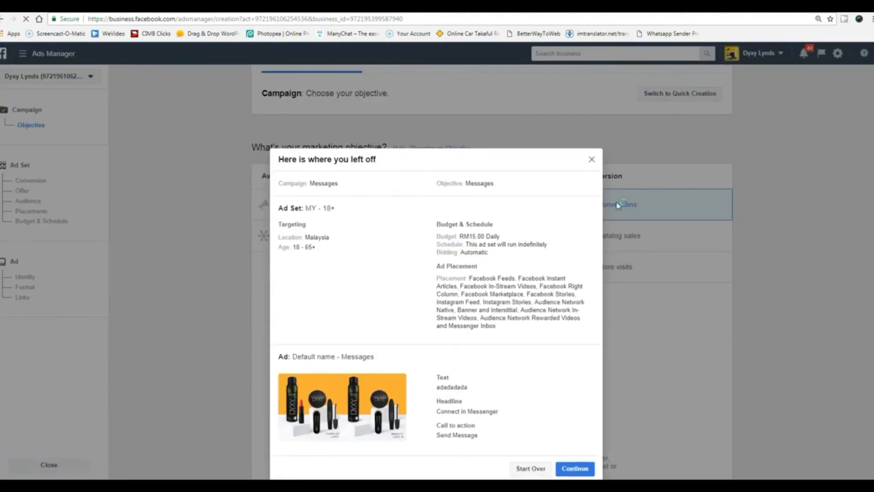
# Dismiss the earlier draft summary and continue to the Conversions ad set tracking website conversions.
pyautogui.click(591, 139)
pyautogui.scroll(-4, 637, 319)
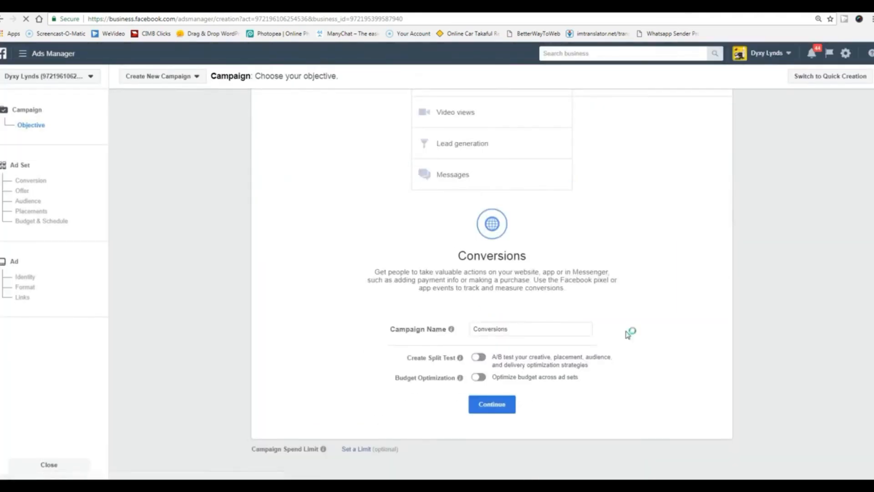
pyautogui.click(502, 407)
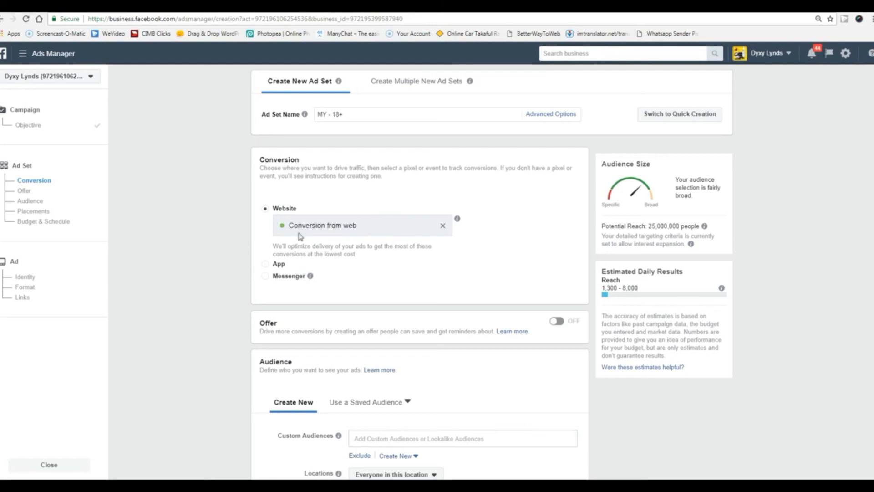
# Review Audience, Placements and the RM60.00 daily budget, then show the Conversion window options.
pyautogui.scroll(-12, 195, 308)
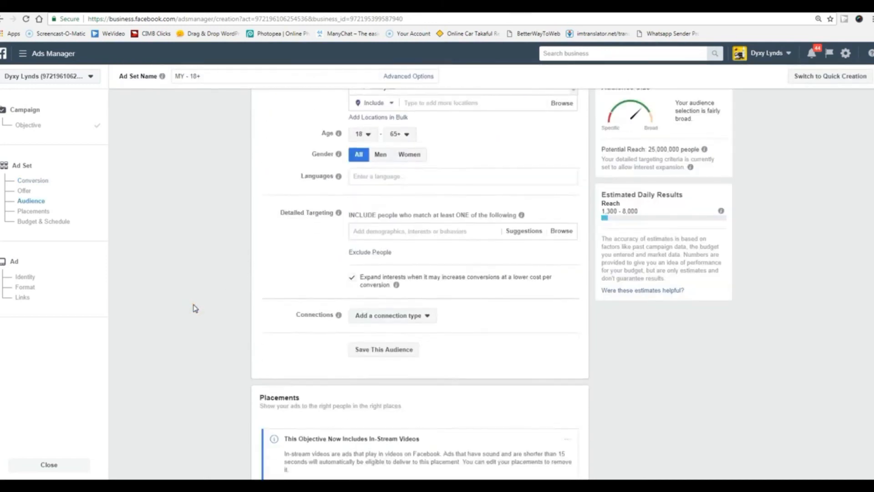
pyautogui.scroll(-4, 195, 308)
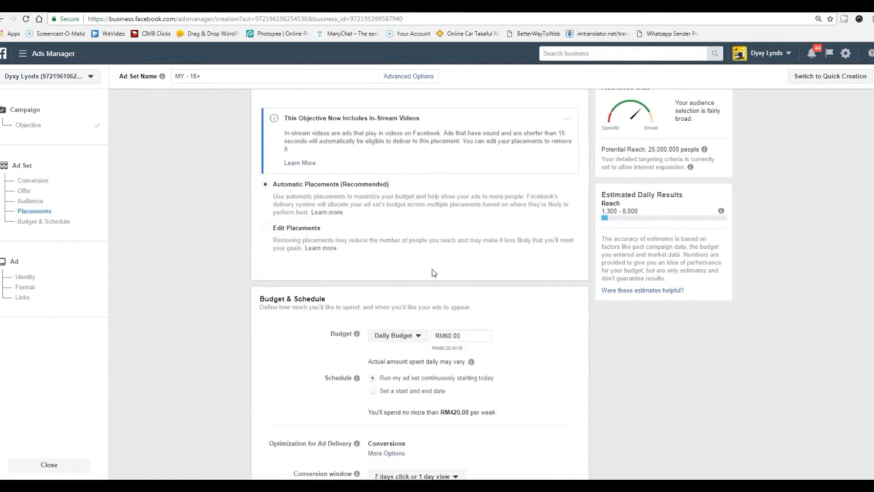
pyautogui.scroll(-3, 434, 273)
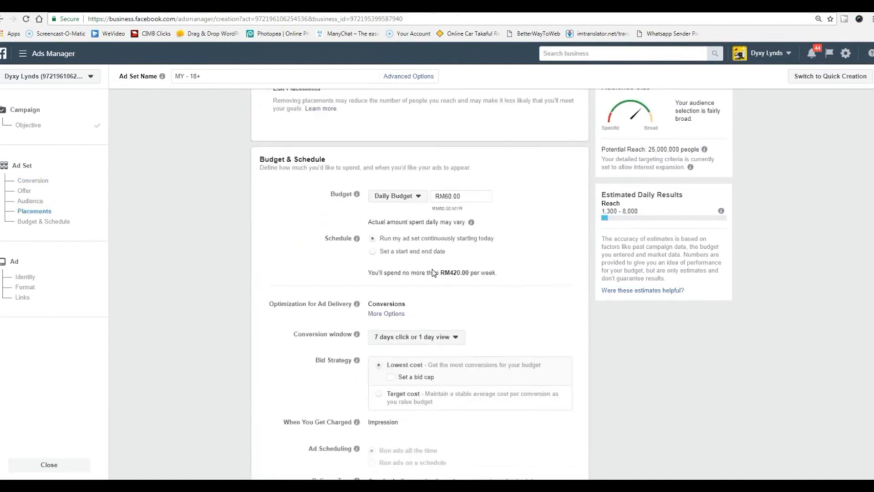
pyautogui.scroll(-1, 294, 375)
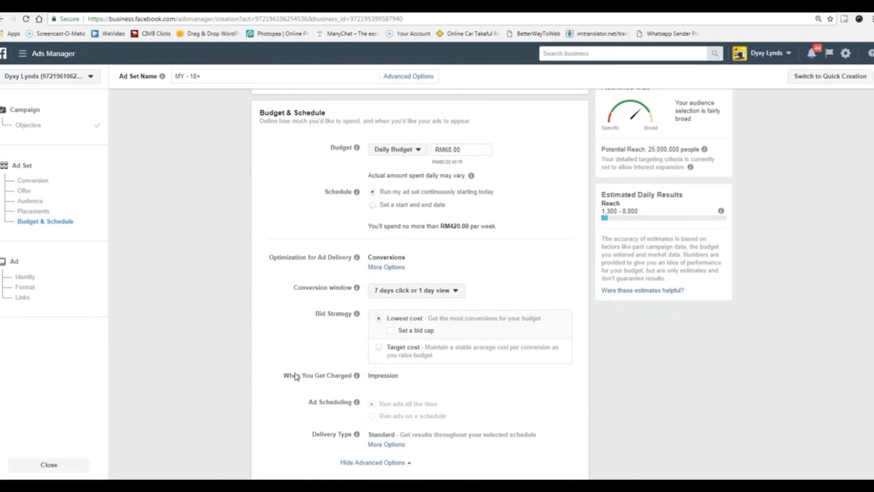
pyautogui.click(454, 297)
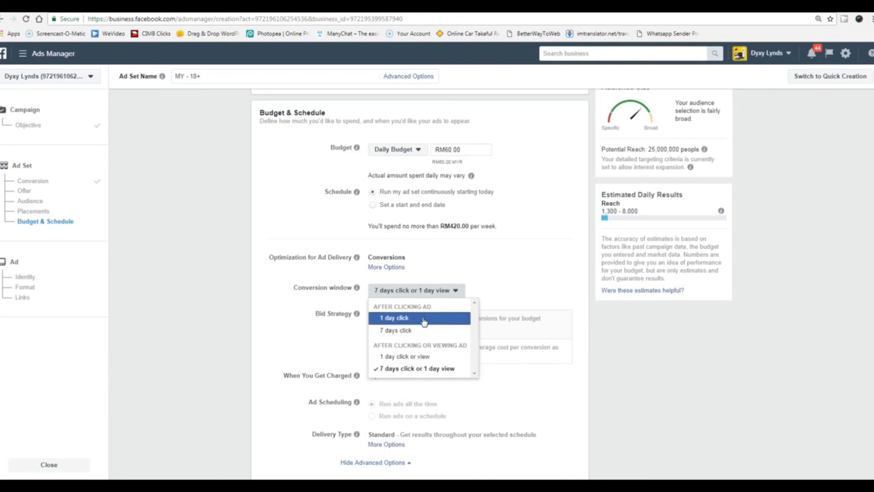
pyautogui.moveTo(356, 291)
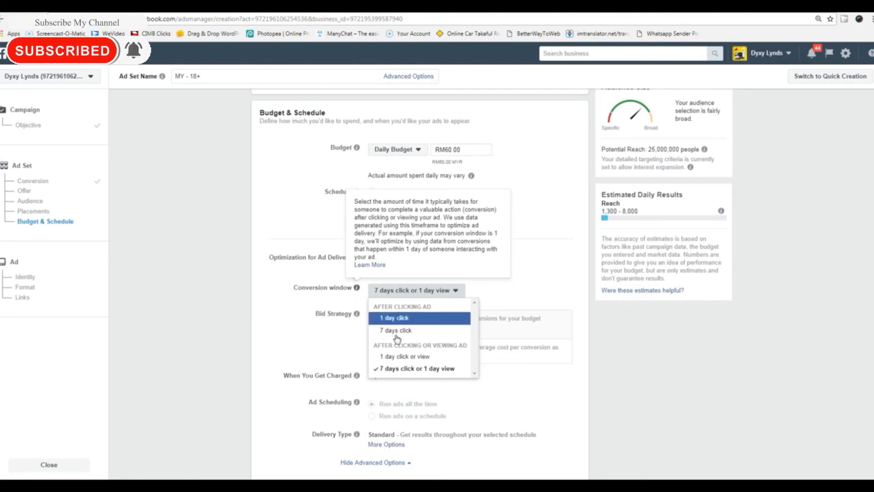
pyautogui.click(537, 271)
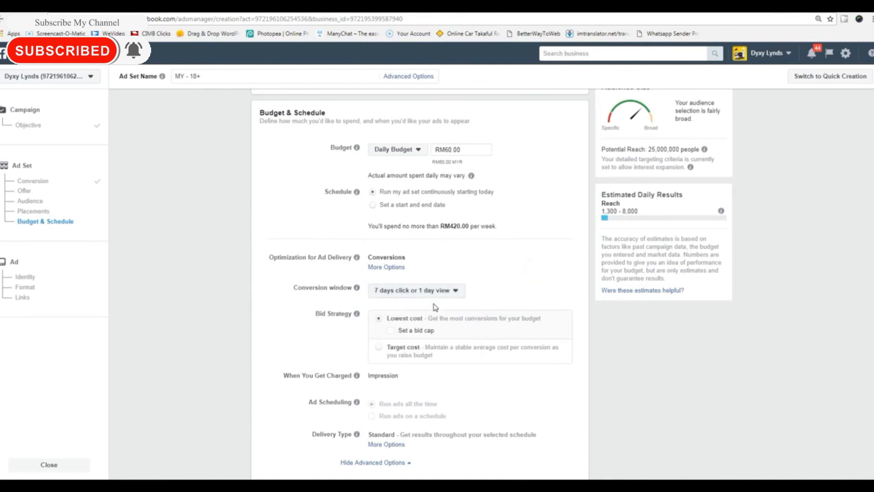
pyautogui.click(454, 292)
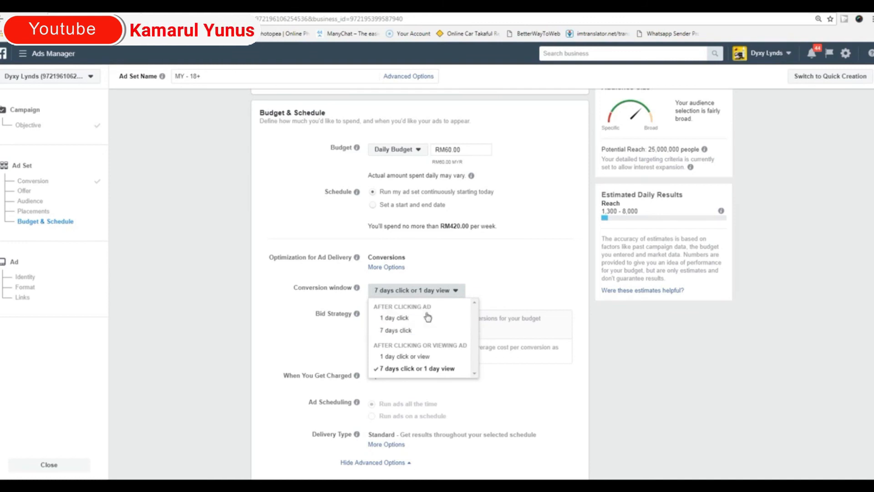
pyautogui.click(213, 248)
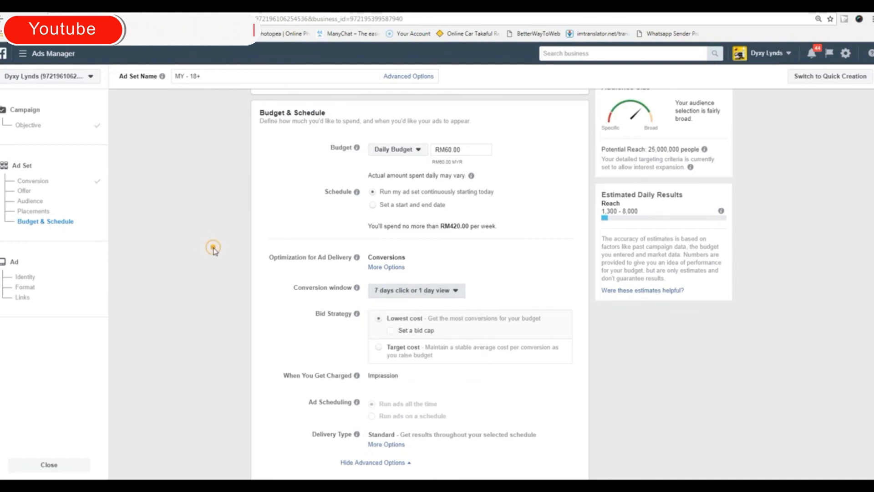
pyautogui.scroll(15, 213, 248)
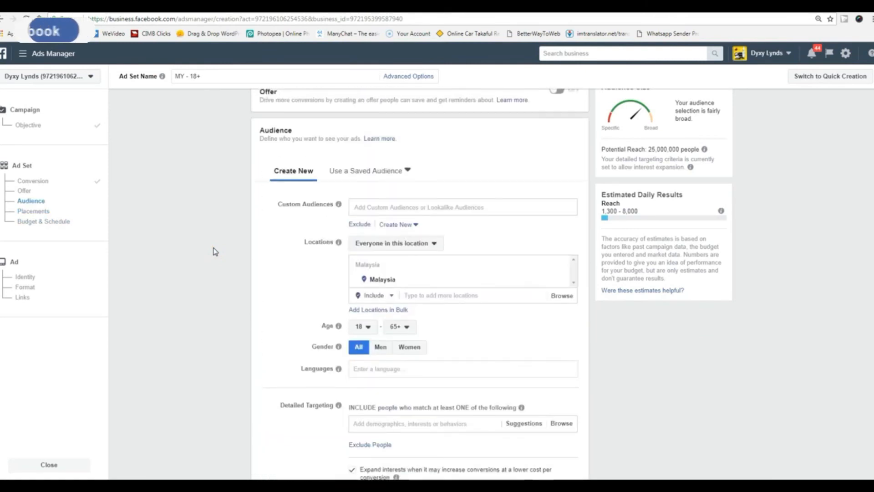
pyautogui.scroll(5, 215, 251)
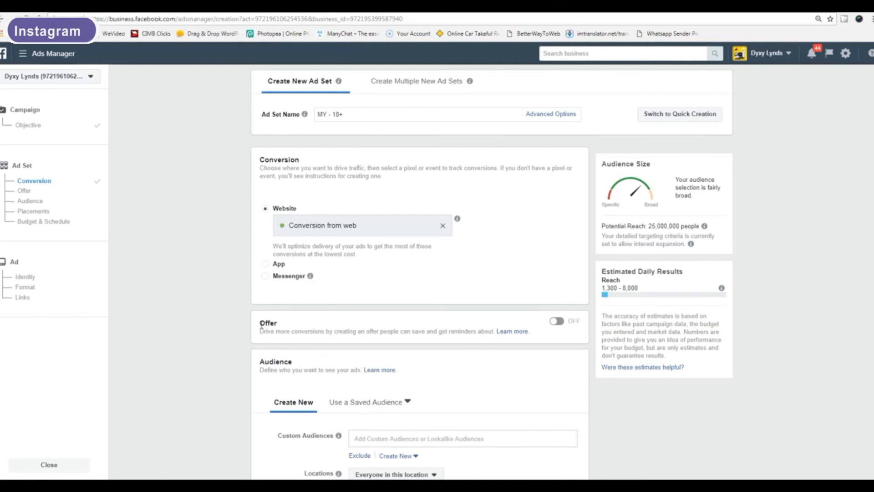
pyautogui.scroll(-10, 246, 339)
pyautogui.scroll(-10, 231, 334)
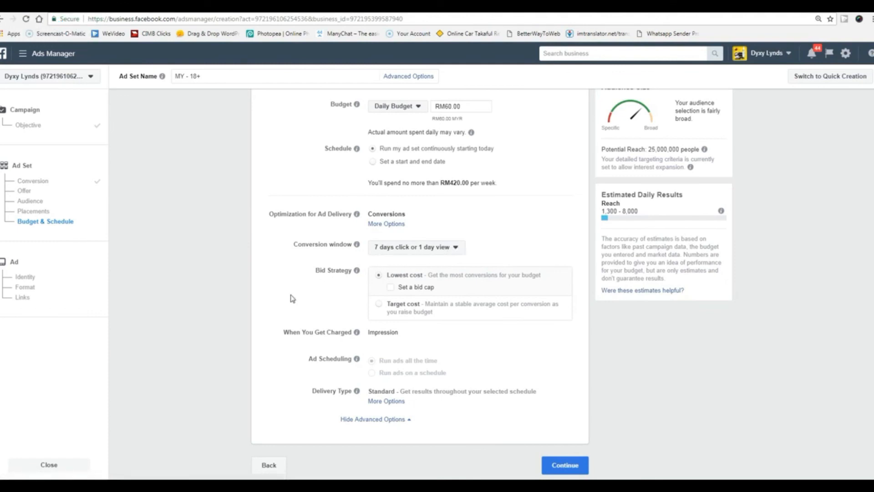
pyautogui.click(431, 247)
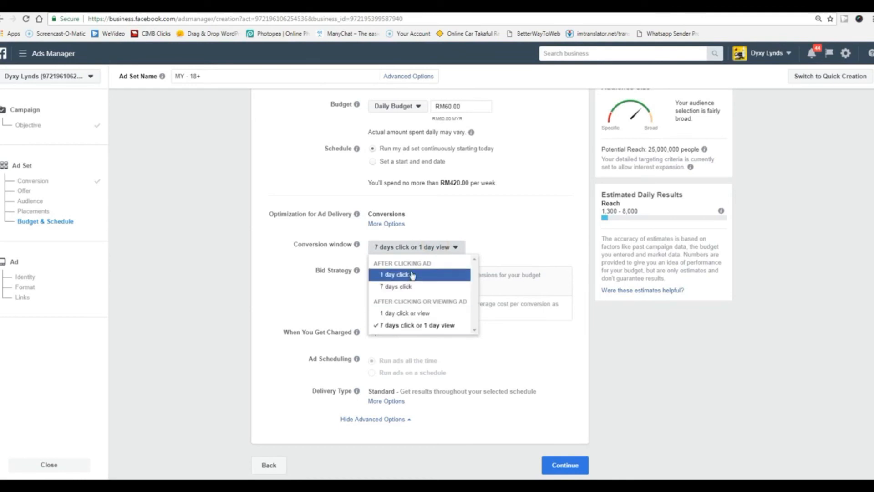
pyautogui.click(540, 245)
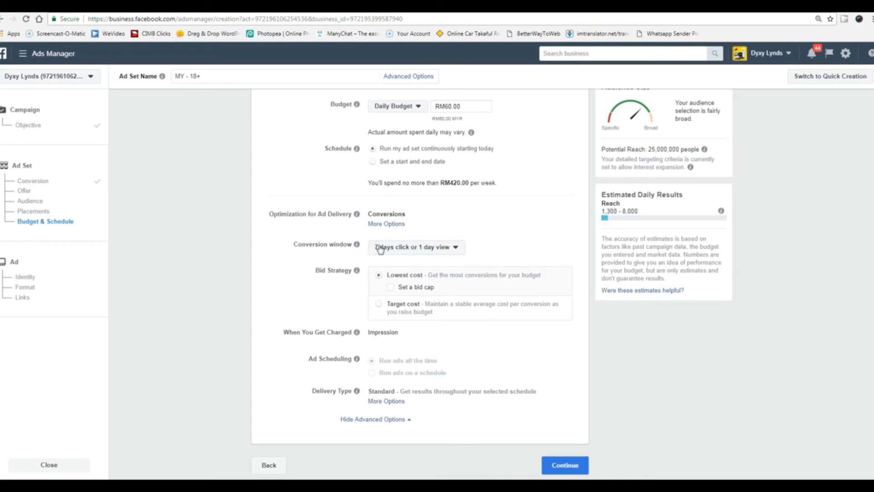
pyautogui.click(559, 464)
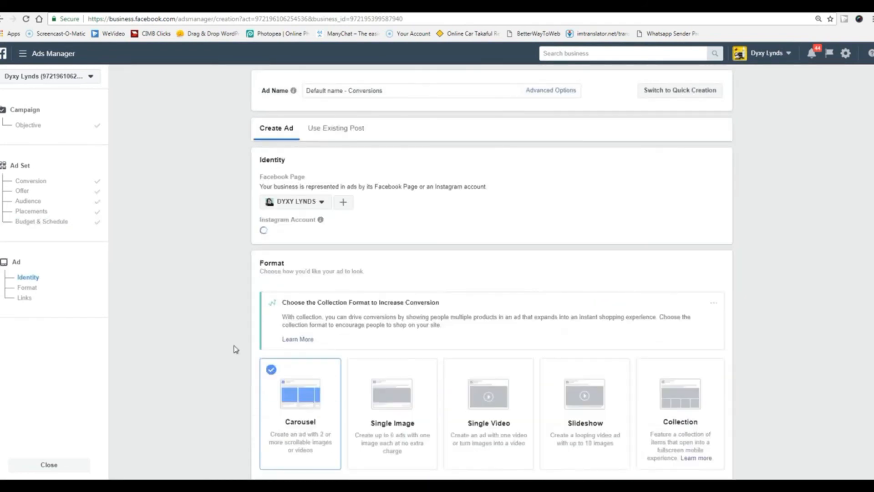
pyautogui.scroll(-3, 234, 347)
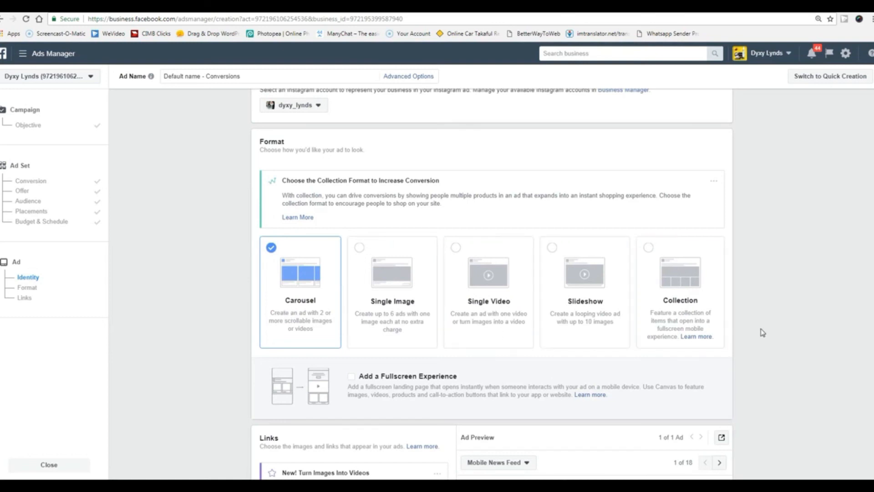
pyautogui.scroll(-6, 748, 329)
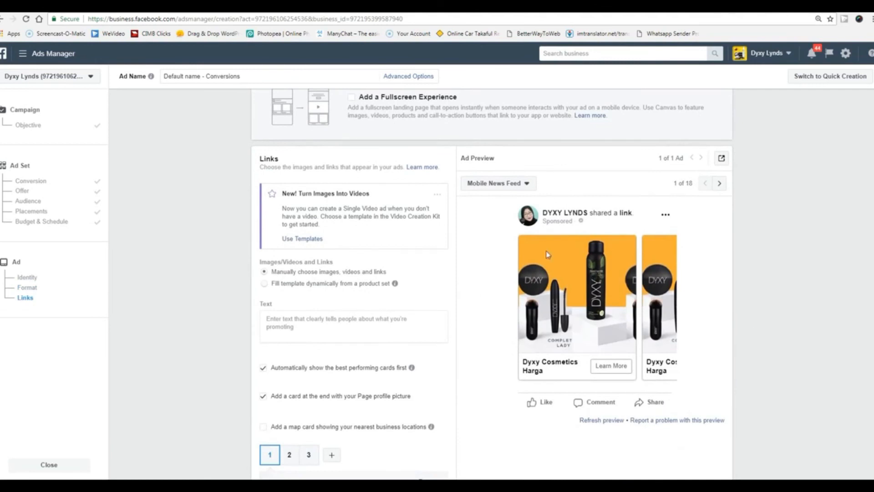
pyautogui.scroll(6, 344, 286)
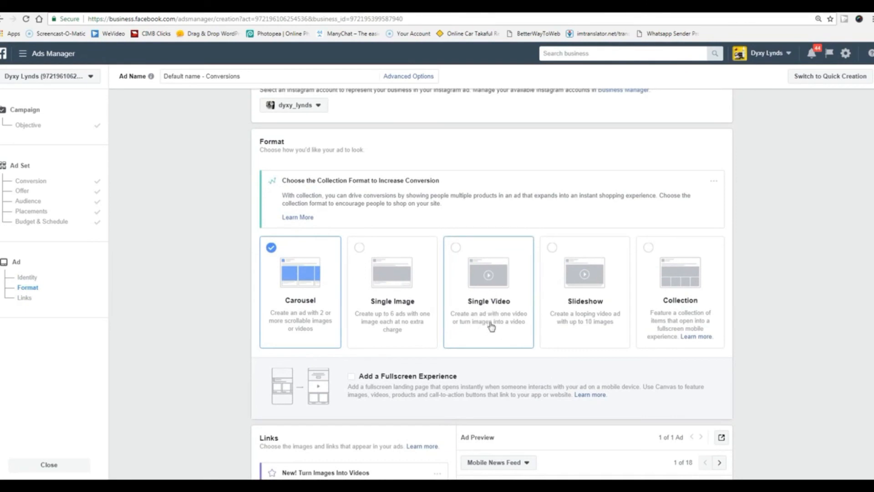
pyautogui.scroll(-10, 737, 332)
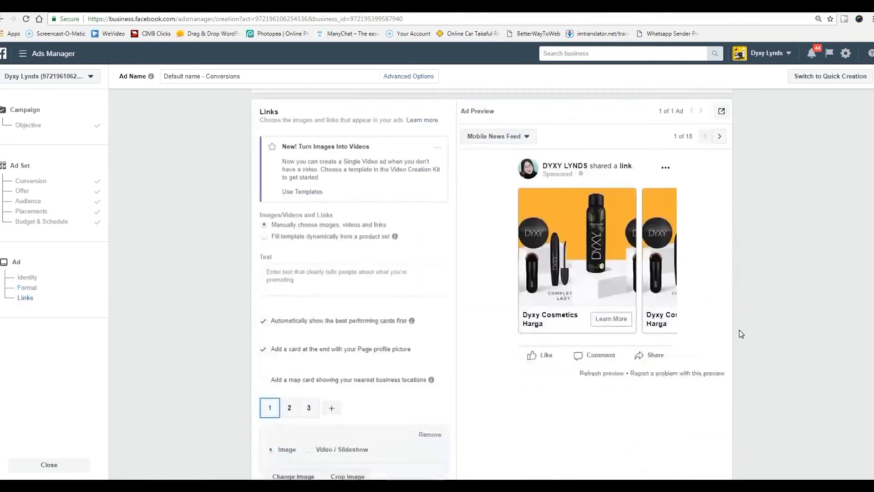
pyautogui.scroll(-7, 741, 335)
pyautogui.scroll(6, 741, 335)
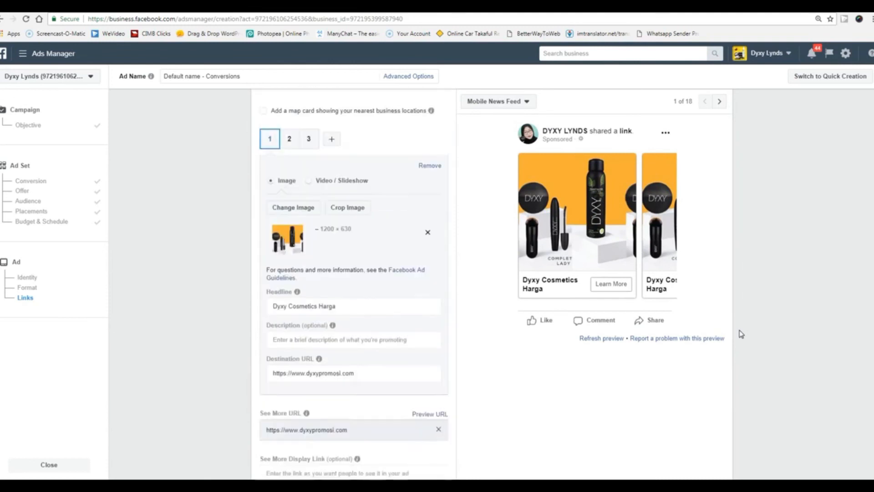
pyautogui.scroll(-10, 740, 335)
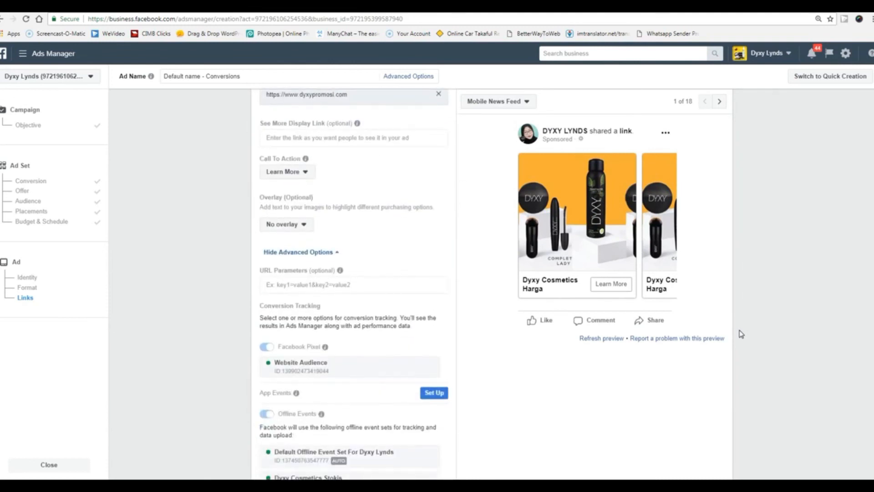
pyautogui.scroll(8, 741, 334)
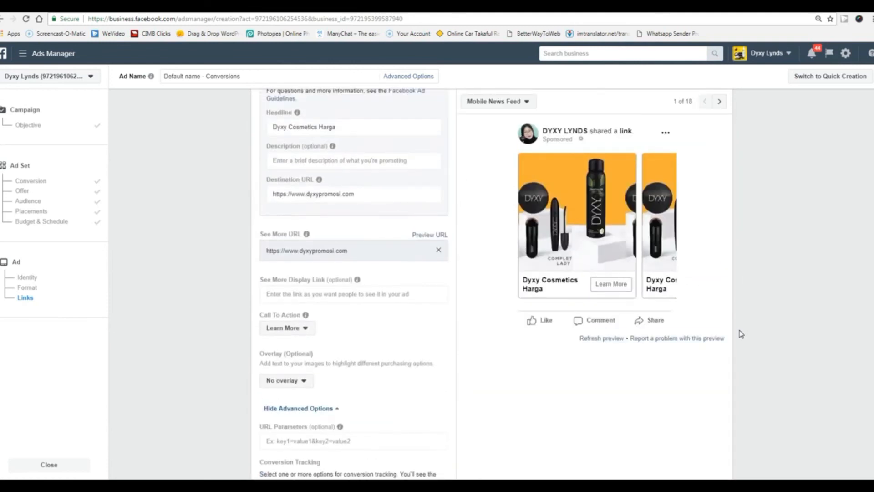
pyautogui.scroll(1, 741, 334)
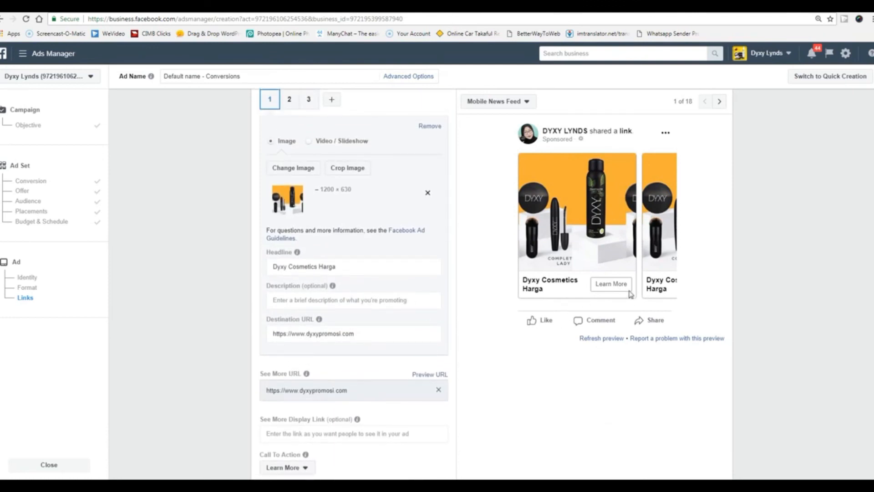
pyautogui.scroll(4, 449, 327)
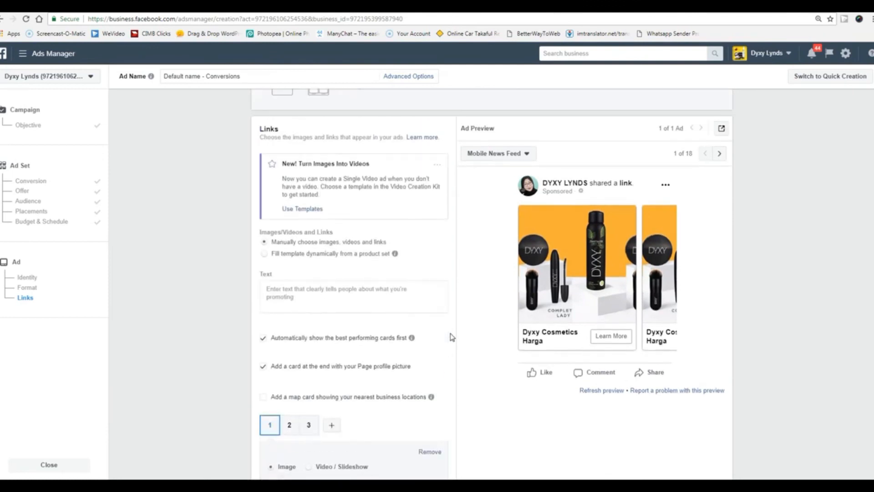
pyautogui.scroll(-9, 452, 337)
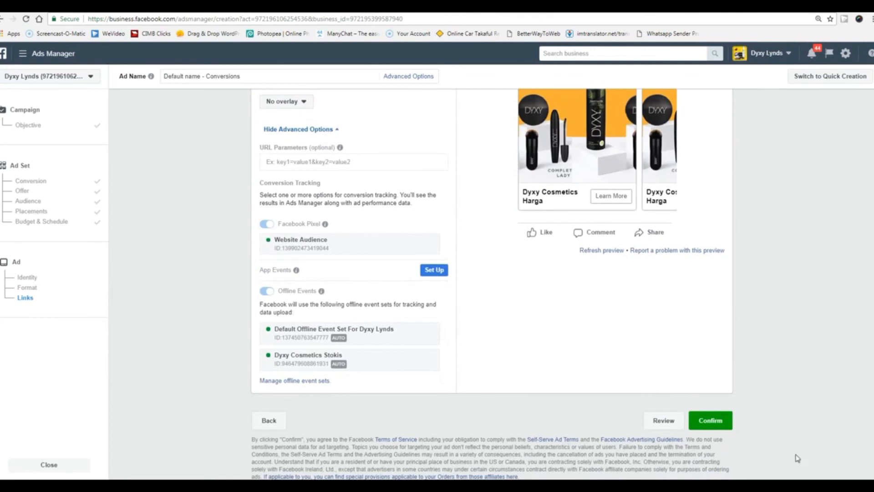
pyautogui.scroll(15, 487, 294)
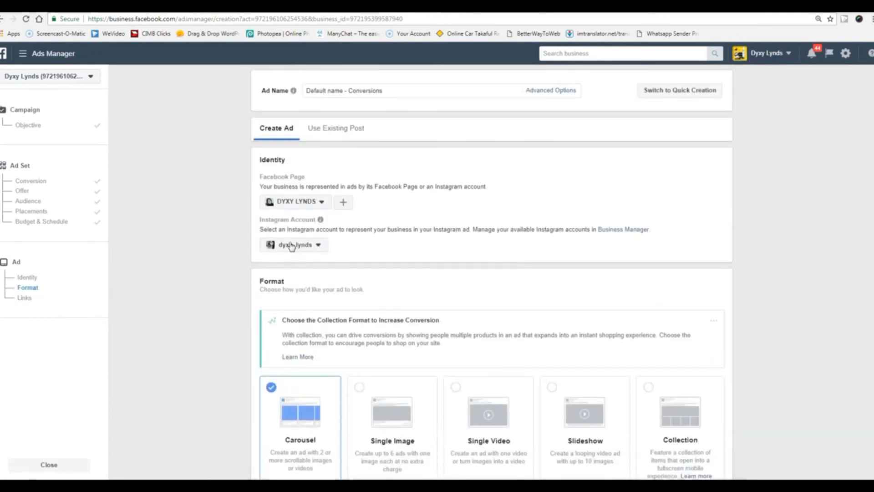
pyautogui.scroll(-3, 255, 269)
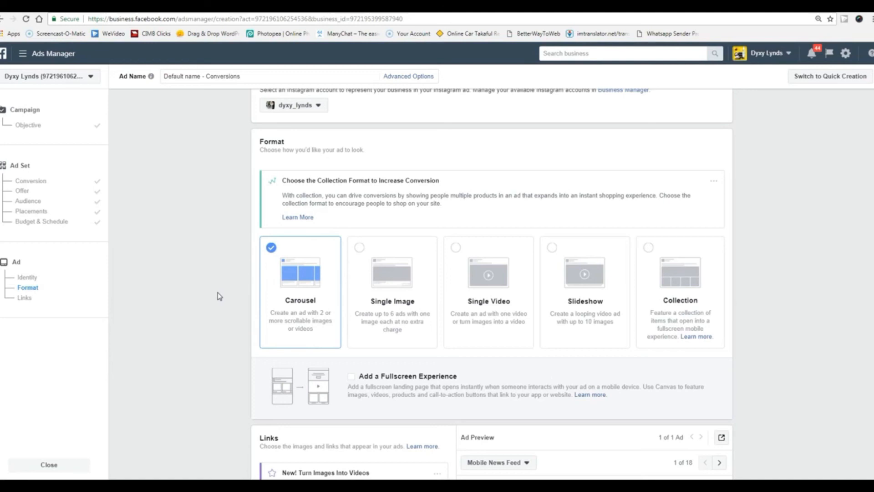
pyautogui.scroll(-6, 220, 296)
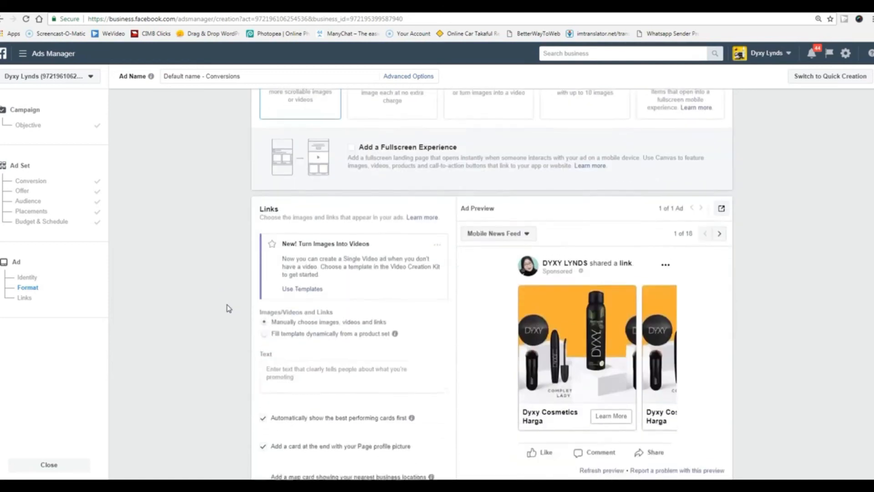
pyautogui.scroll(1, 228, 308)
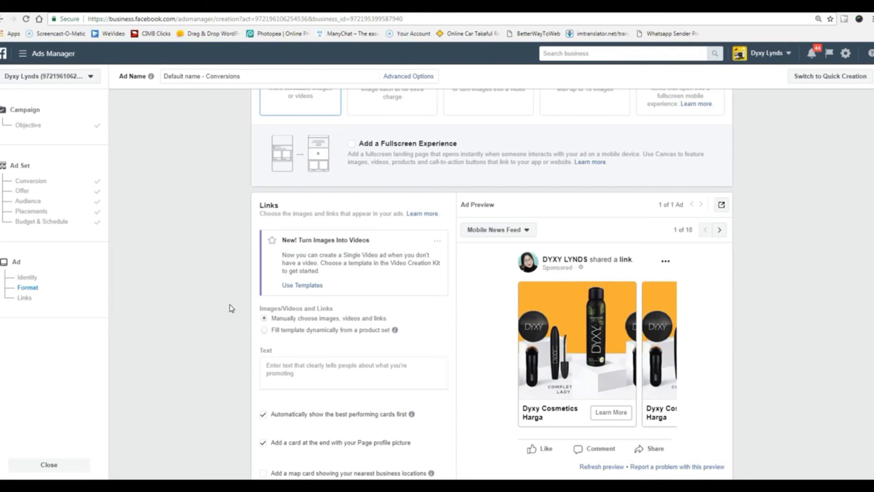
pyautogui.scroll(8, 232, 309)
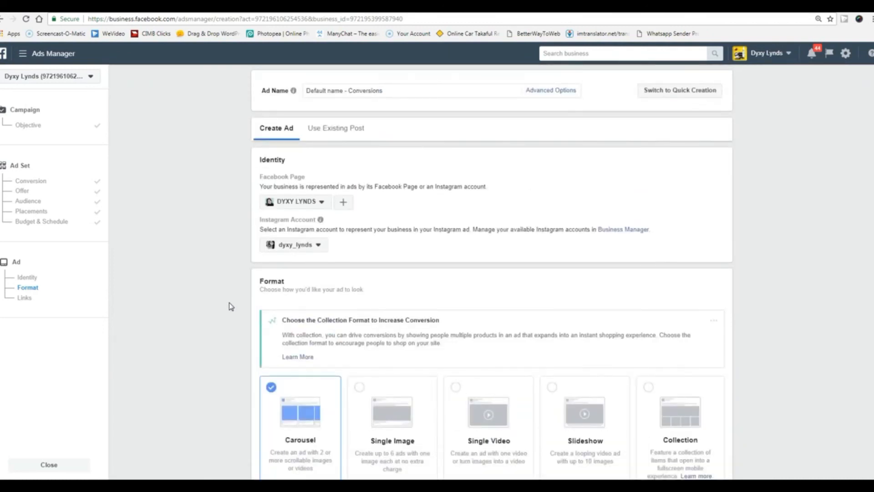
pyautogui.scroll(-10, 229, 303)
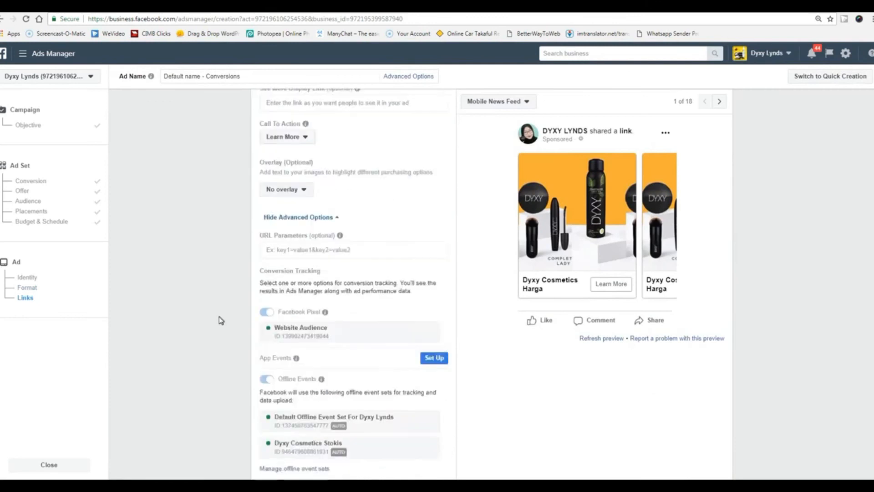
pyautogui.click(267, 419)
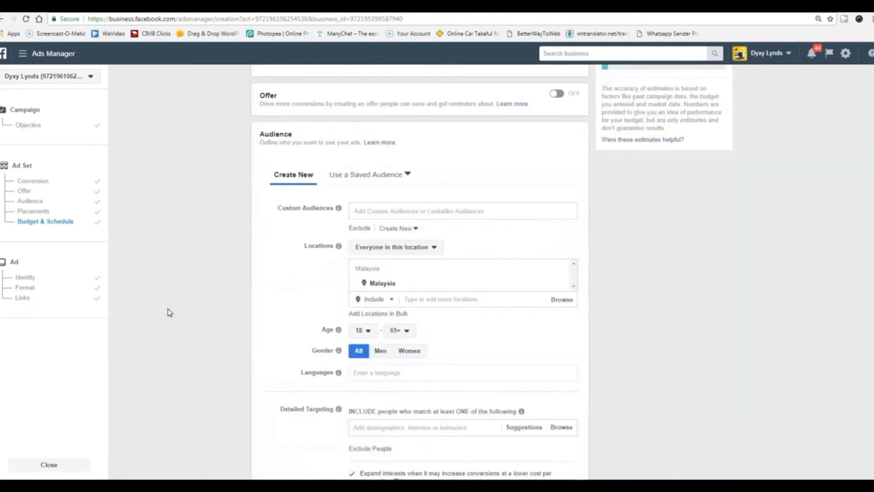
# Go back through the ad set's Budget & Schedule to the campaign objective page, Conversions still selected.
pyautogui.scroll(10, 169, 312)
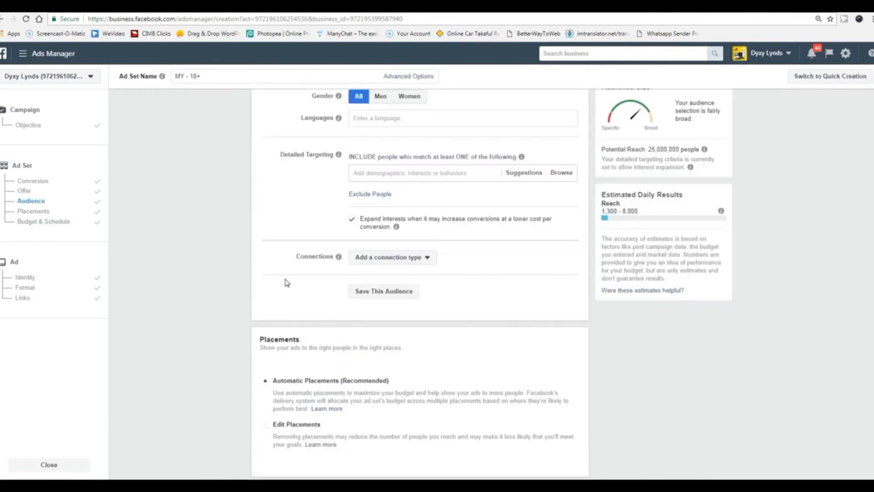
pyautogui.scroll(3, 318, 245)
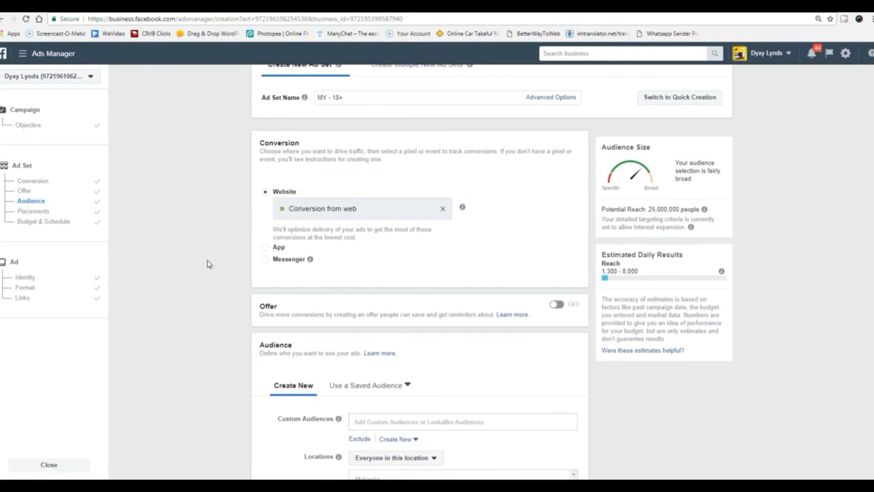
pyautogui.scroll(-12, 207, 262)
pyautogui.scroll(-4, 201, 272)
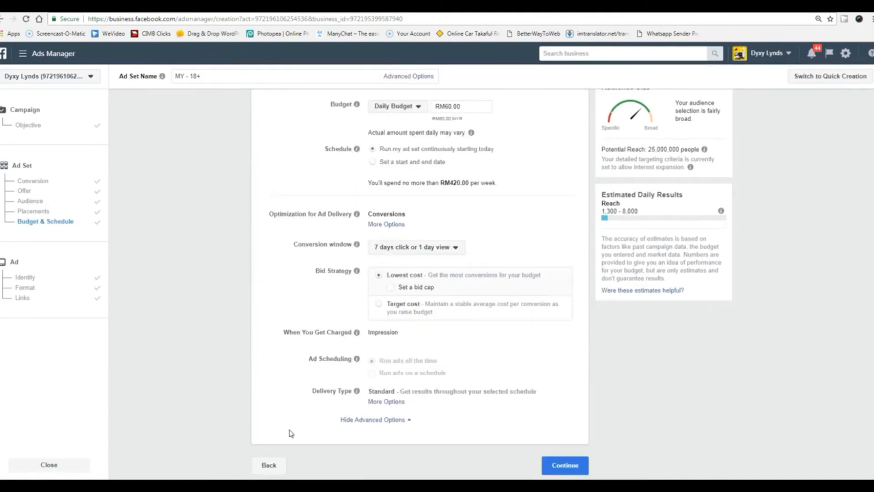
pyautogui.click(273, 470)
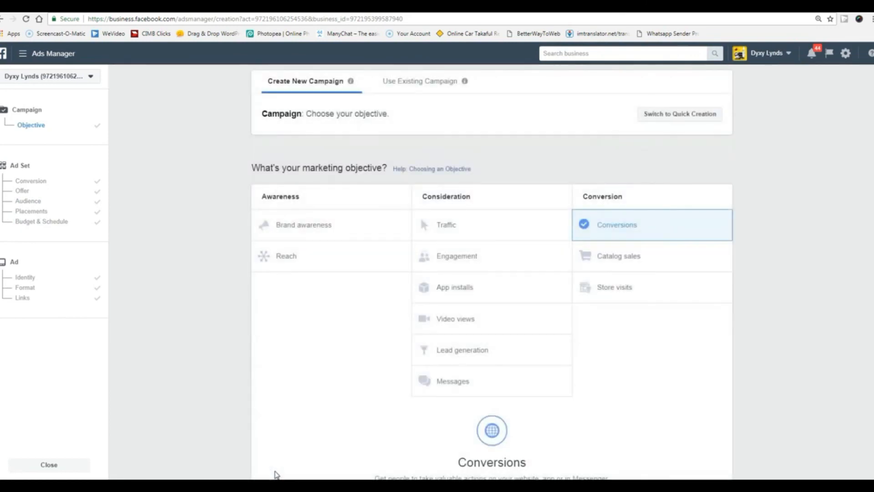
pyautogui.click(188, 340)
pyautogui.click(781, 239)
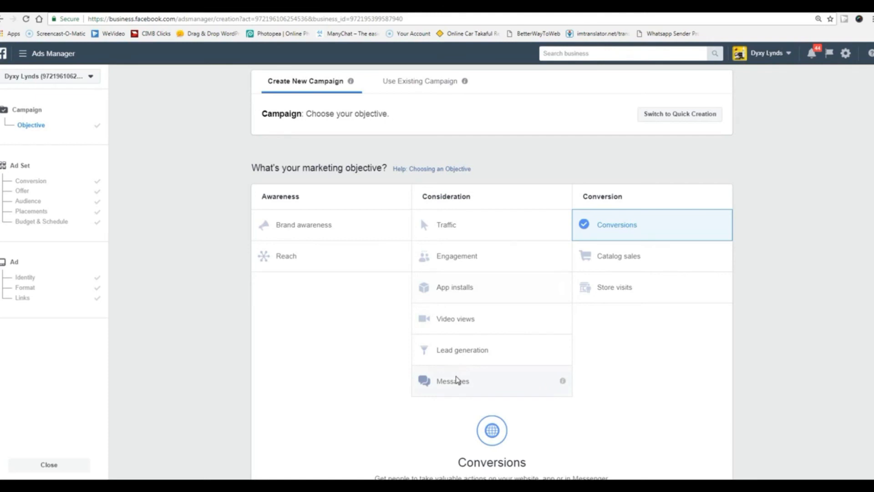
pyautogui.click(470, 268)
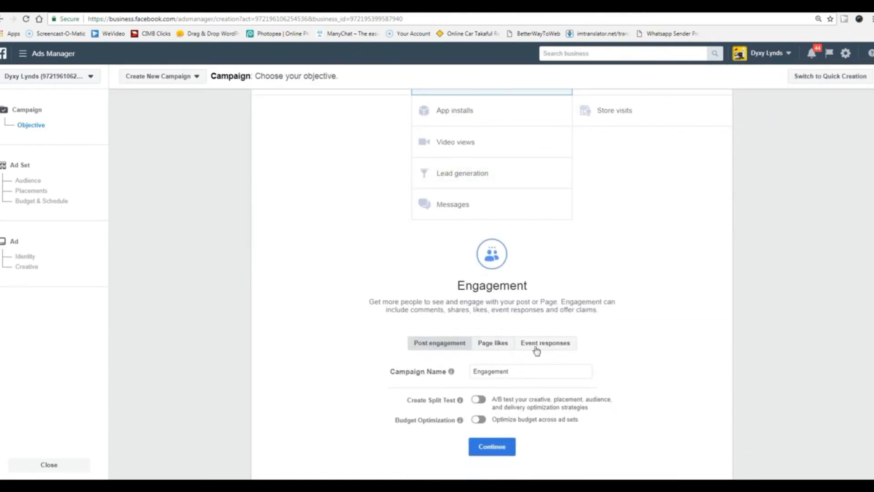
# Review the Engagement objective's Post engagement option and Campaign Name settings.
pyautogui.scroll(4, 331, 340)
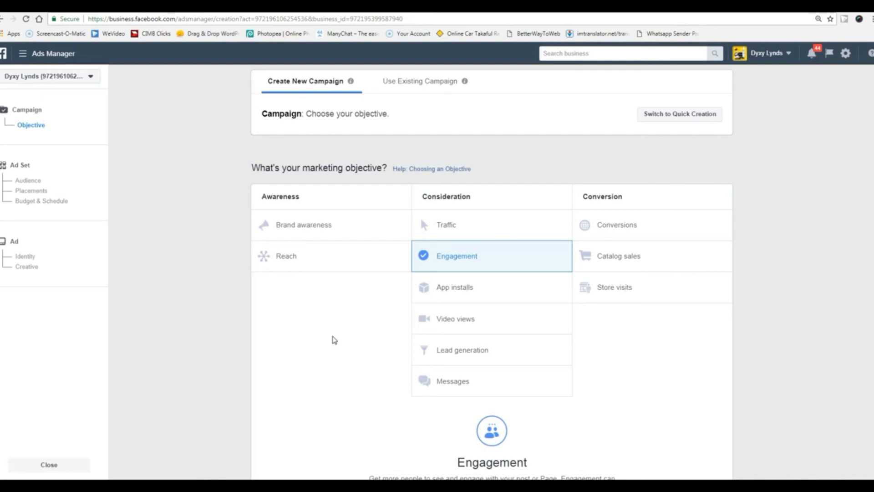
pyautogui.scroll(-4, 335, 340)
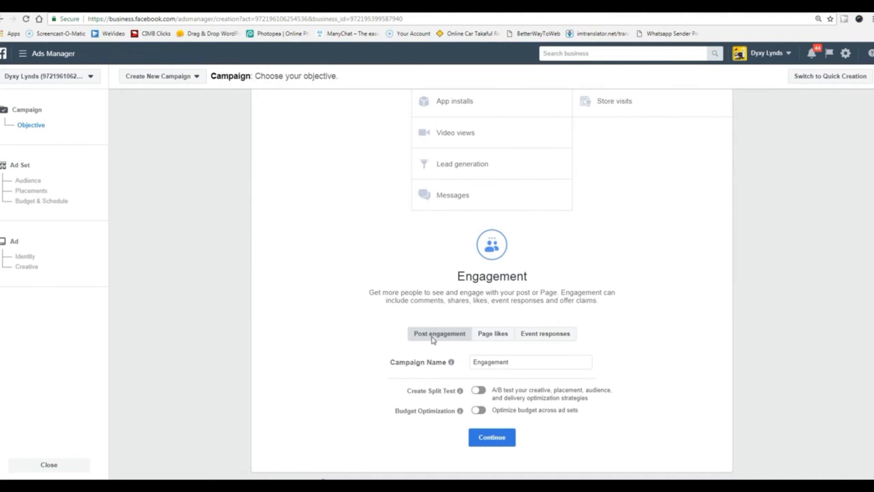
pyautogui.scroll(4, 324, 330)
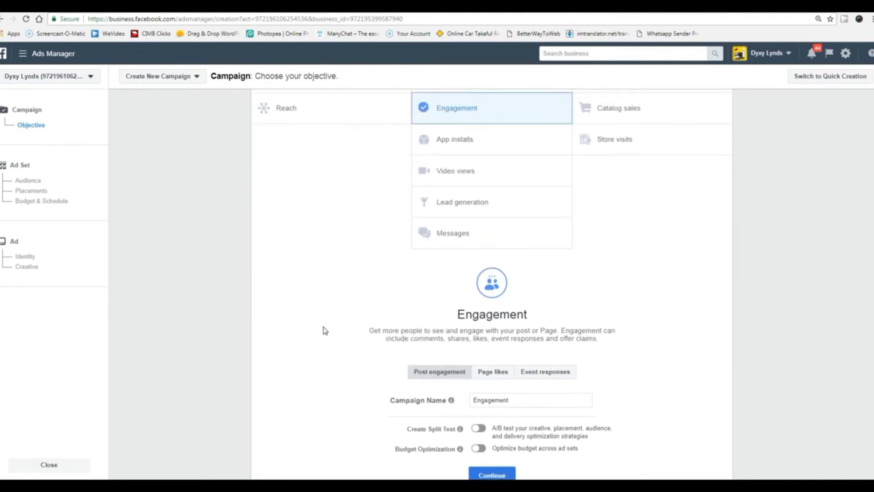